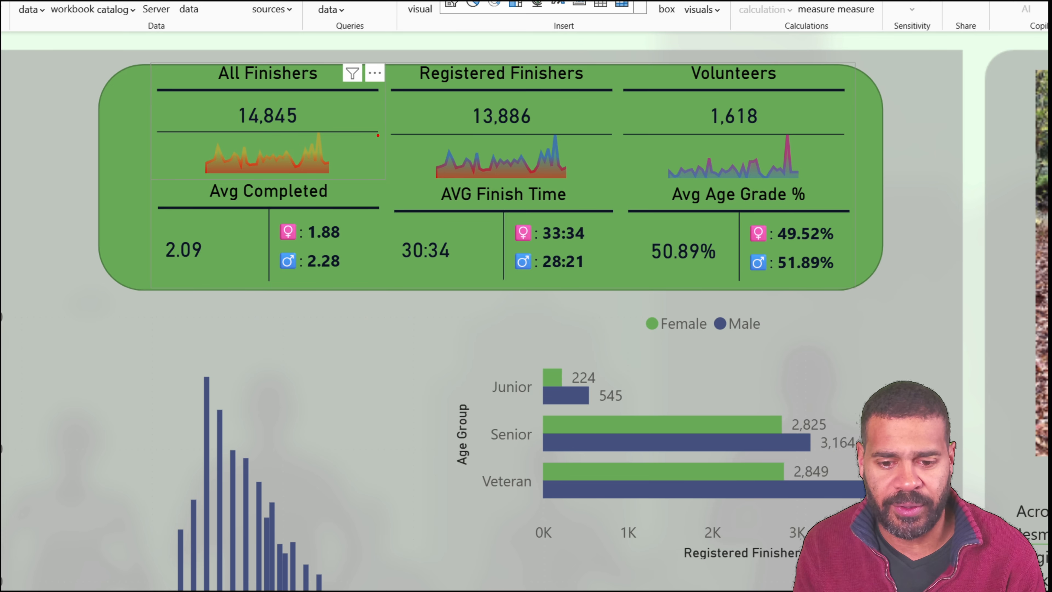
left_click_drag(378, 135, 176, 190)
left_click_drag(608, 130, 417, 189)
left_click_drag(834, 129, 645, 186)
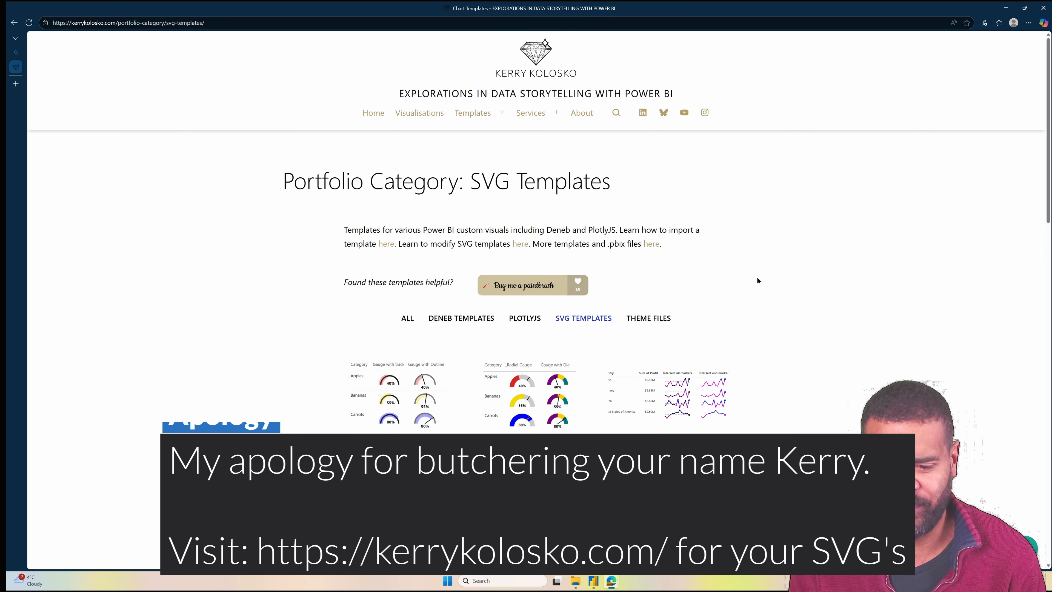
Browse the SVG template gallery and open the Area Sparklines with Intercept template.
scroll(757, 281, "down", 7)
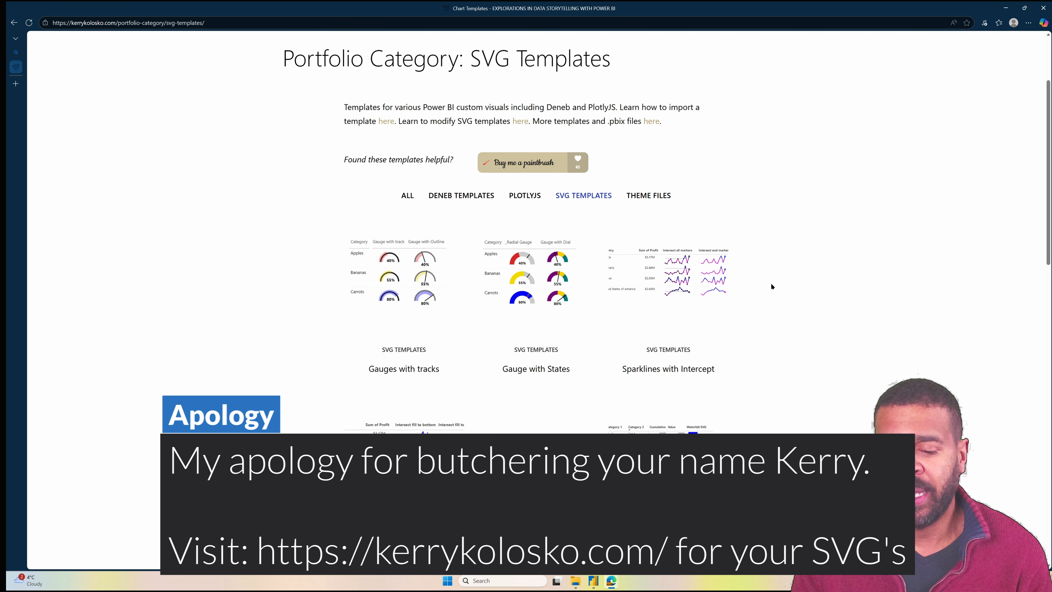
scroll(771, 286, "down", 4)
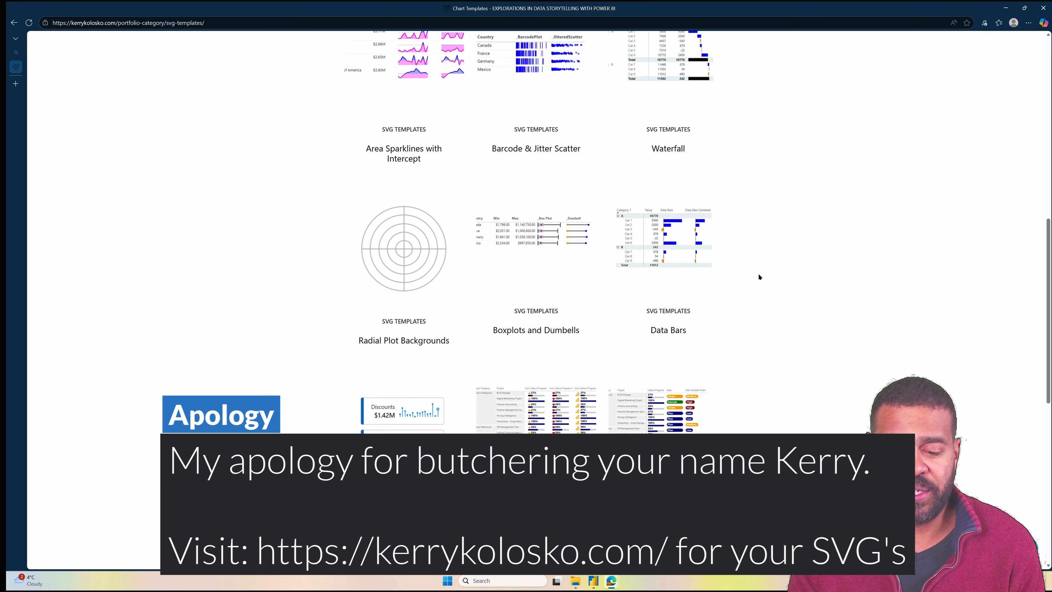
scroll(766, 293, "up", 4)
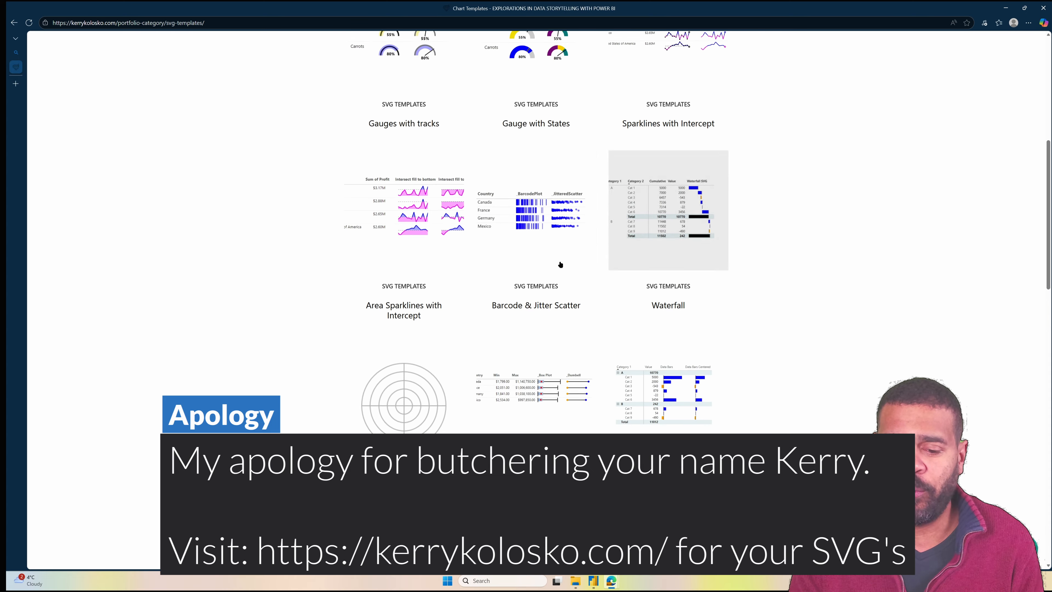
scroll(414, 220, "up", 2)
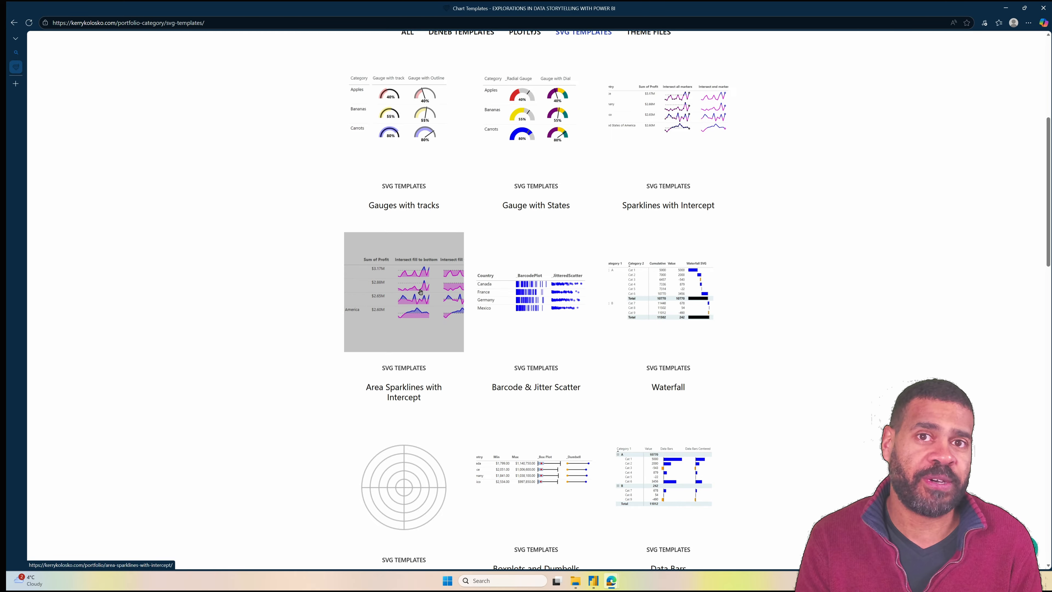
scroll(420, 291, "down", 6)
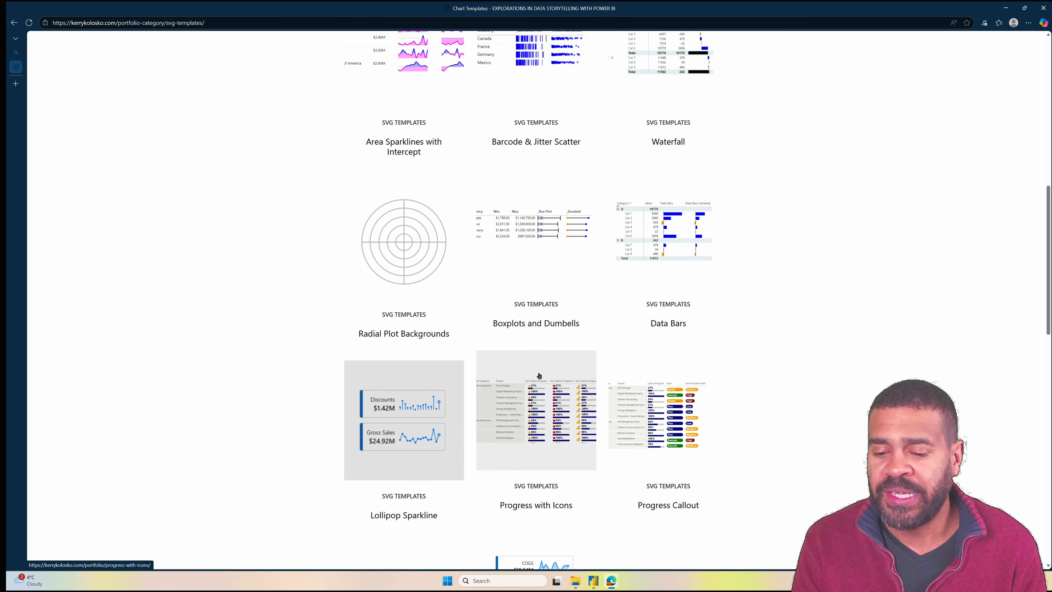
scroll(535, 376, "up", 6)
scroll(429, 228, "up", 2)
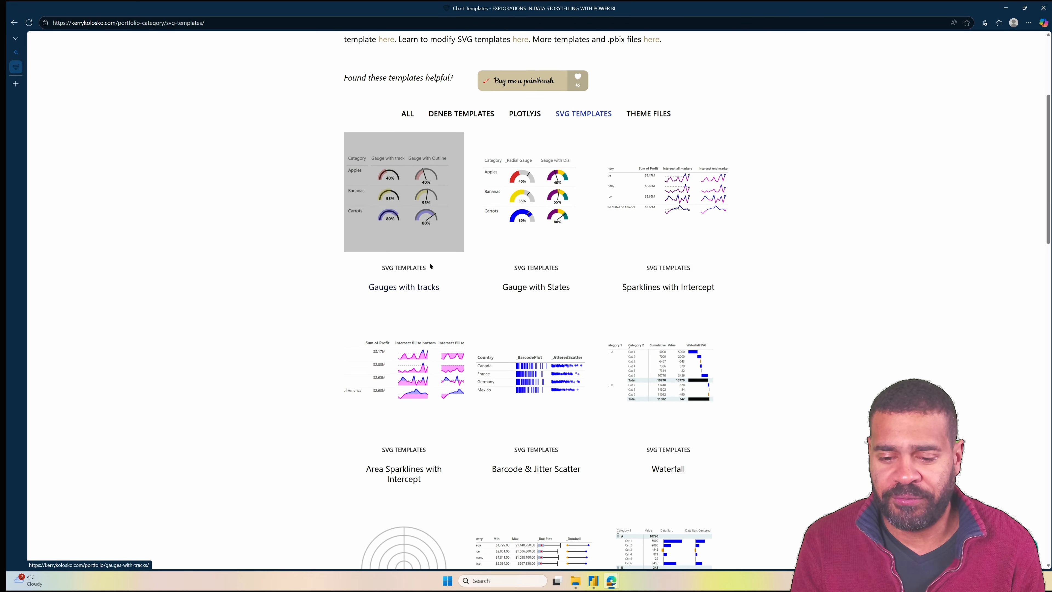
left_click(427, 376)
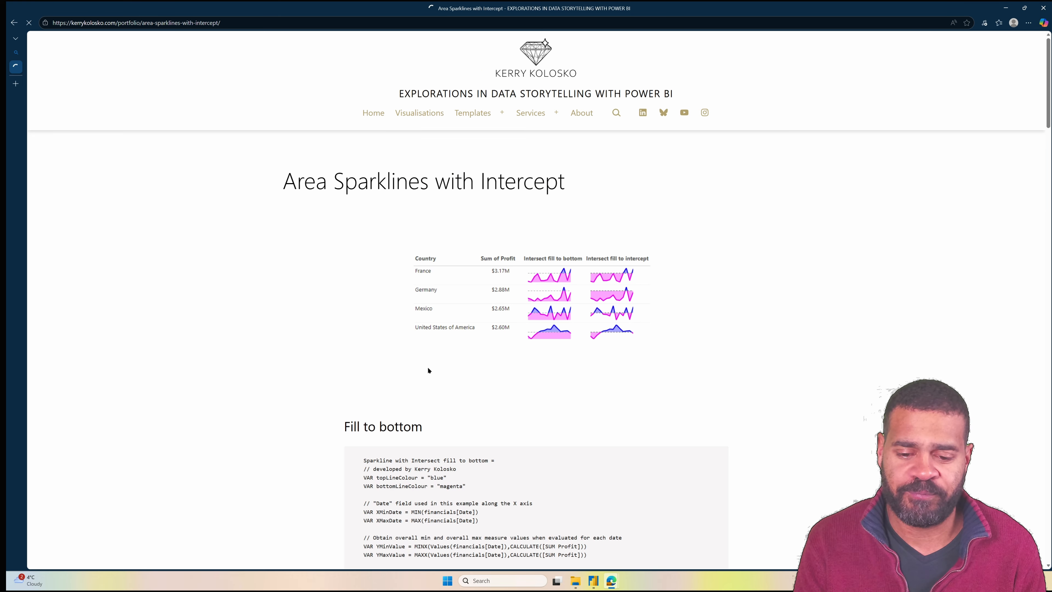
Review the template's code listings and copy the complete Fill to bottom sparkline code.
scroll(563, 324, "down", 8)
scroll(563, 330, "down", 7)
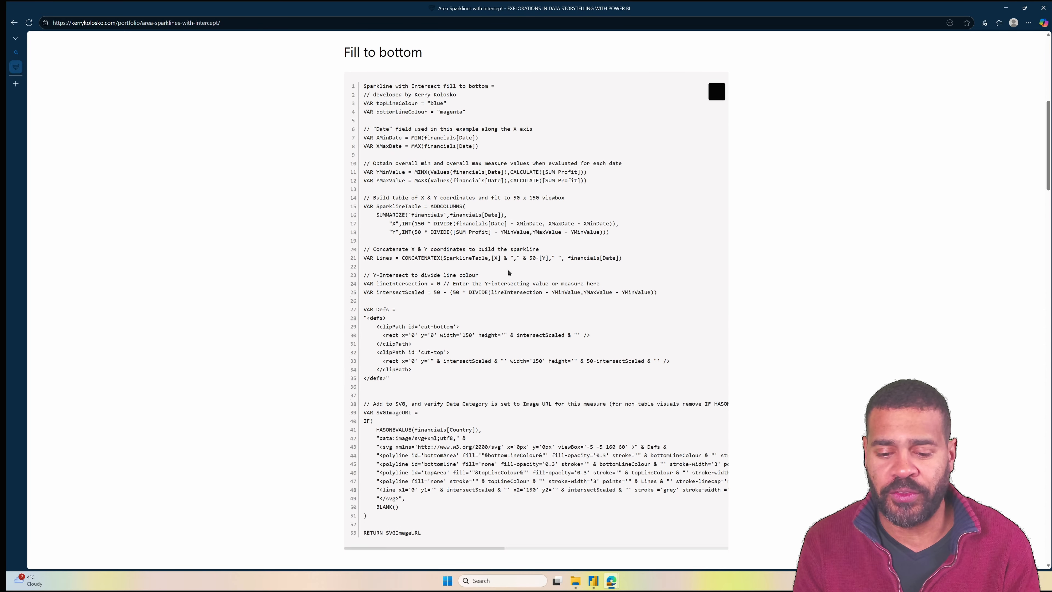
scroll(505, 277, "up", 9)
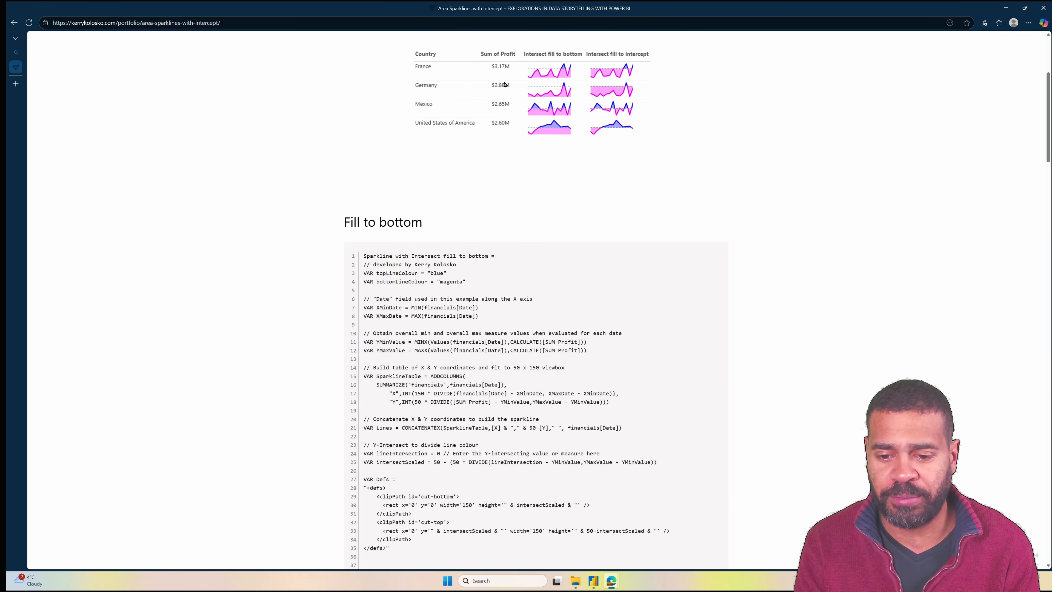
scroll(553, 183, "down", 20)
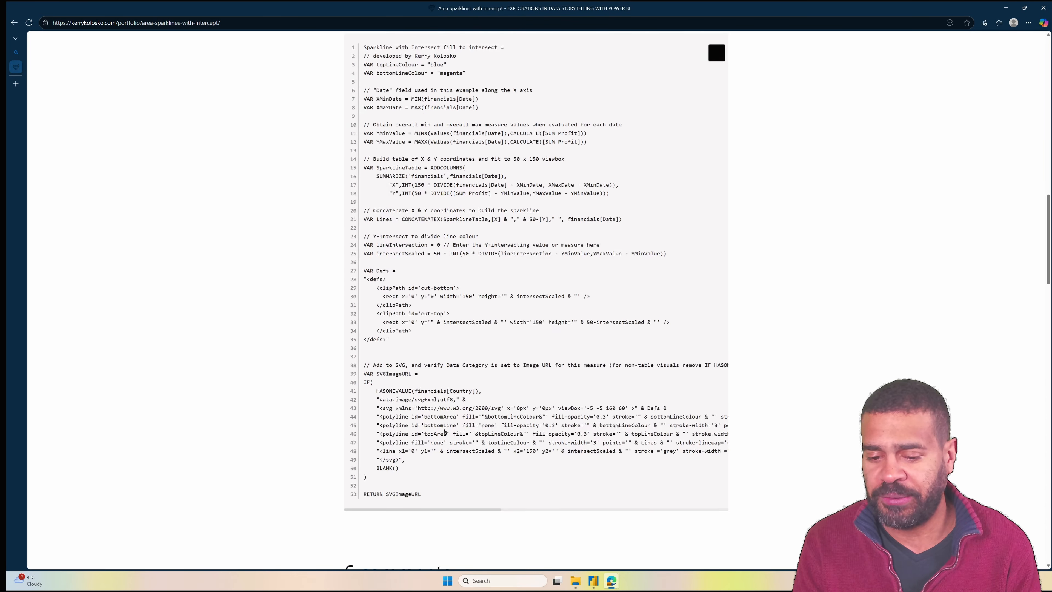
scroll(458, 360, "up", 20)
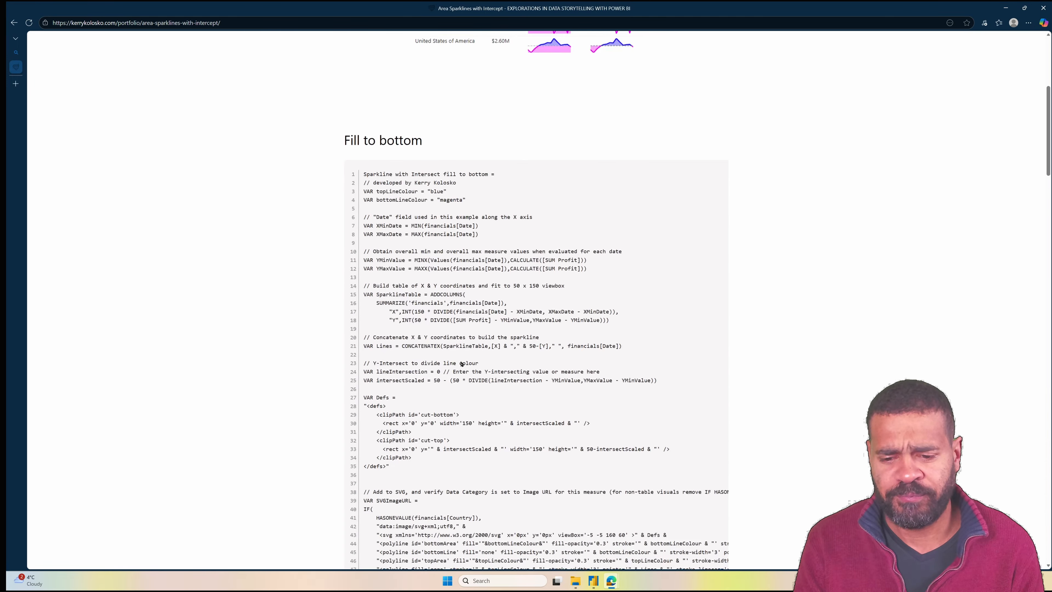
scroll(463, 370, "down", 2)
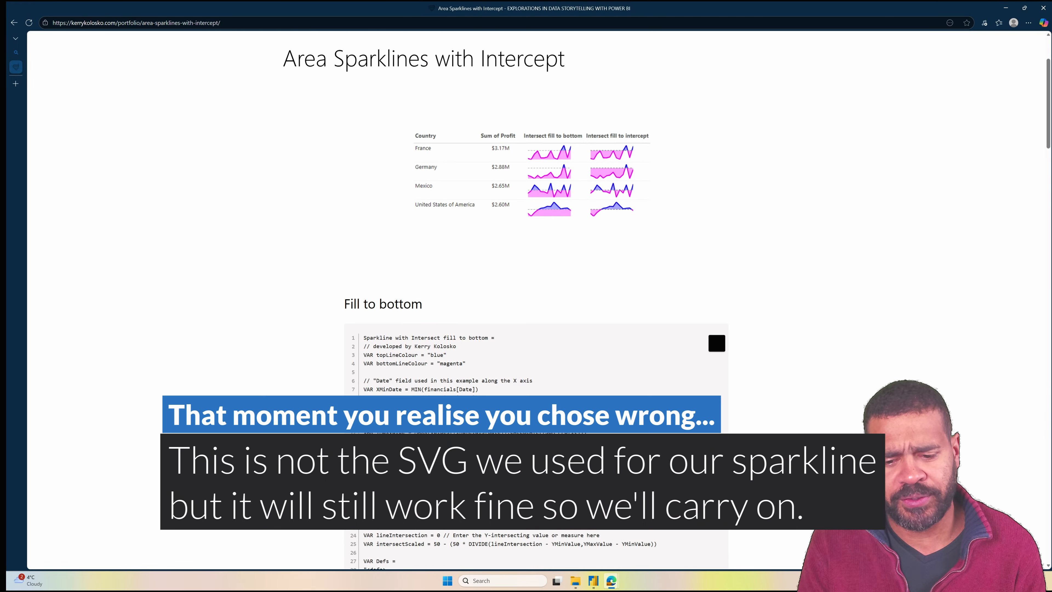
scroll(463, 372, "down", 2)
scroll(463, 372, "down", 4)
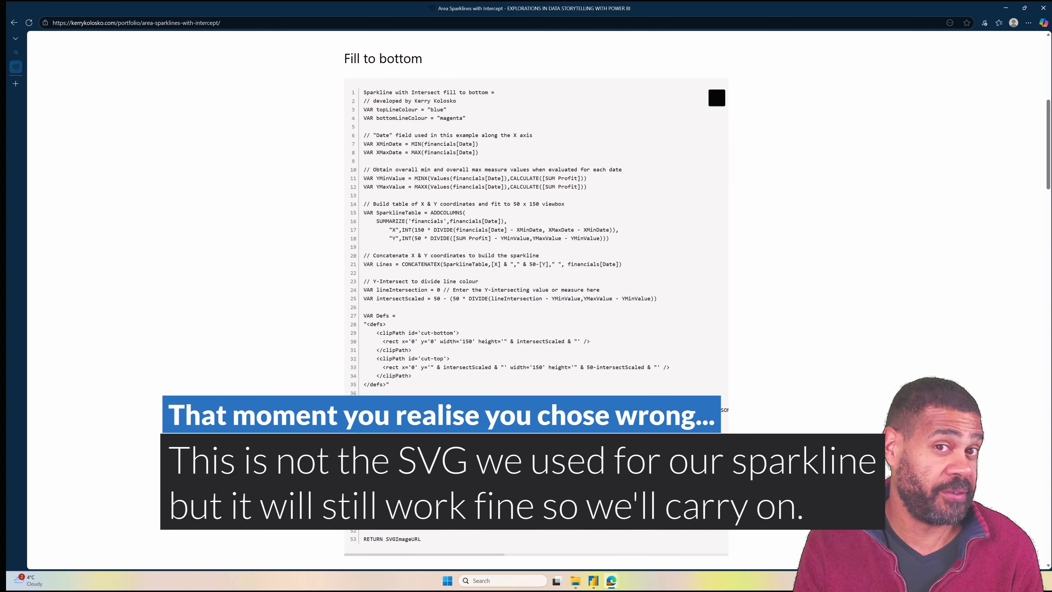
scroll(537, 299, "down", 3)
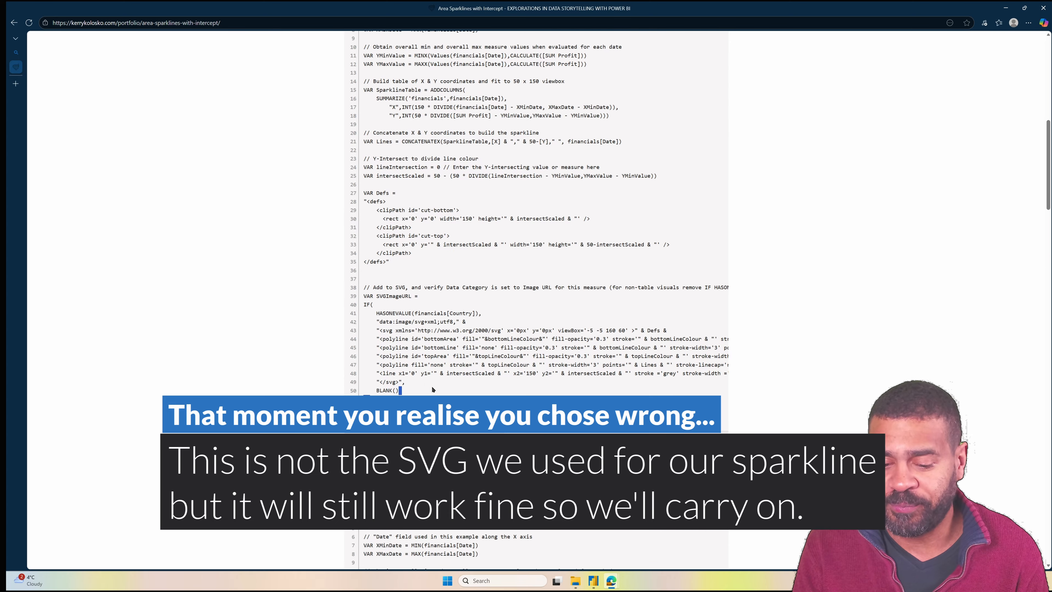
left_click_drag(400, 390, 429, 401)
key("ctrl+c")
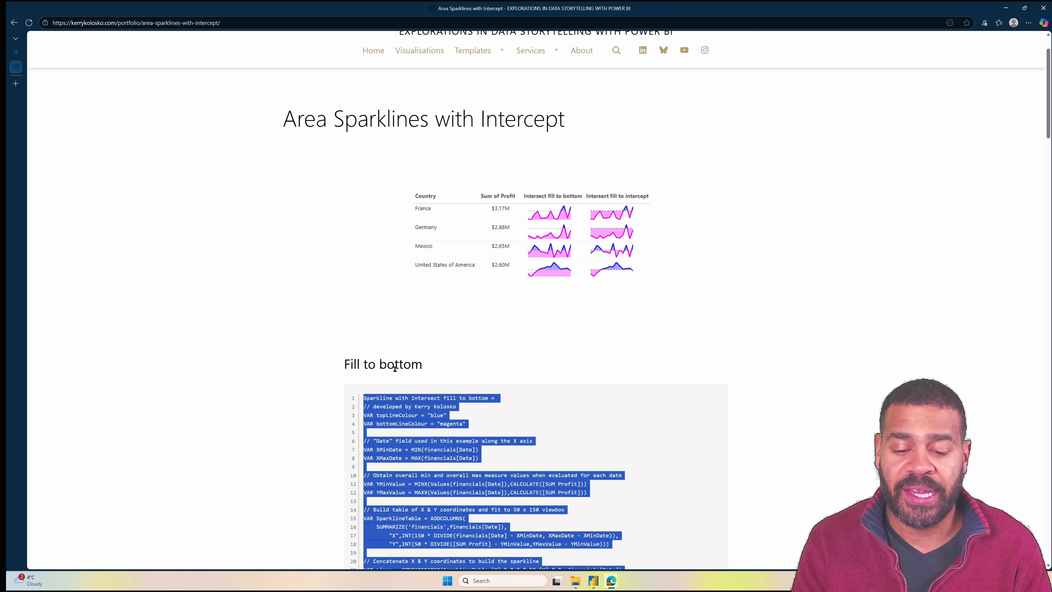
Switch to Power BI Desktop and create a new measure in the Secondary table from the copied sparkline code.
left_click(593, 580)
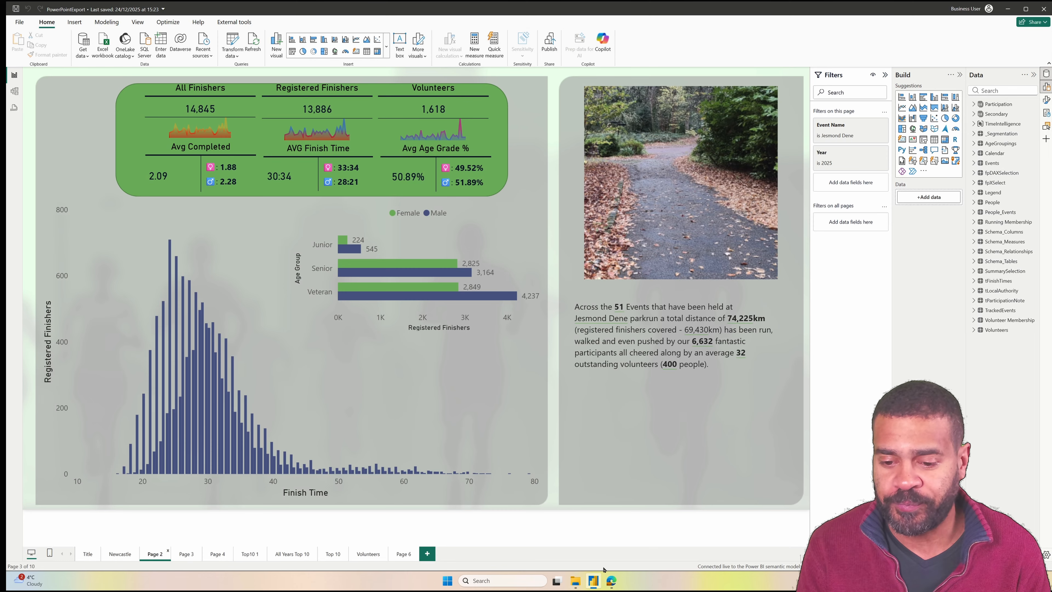
right_click(992, 115)
left_click(966, 129)
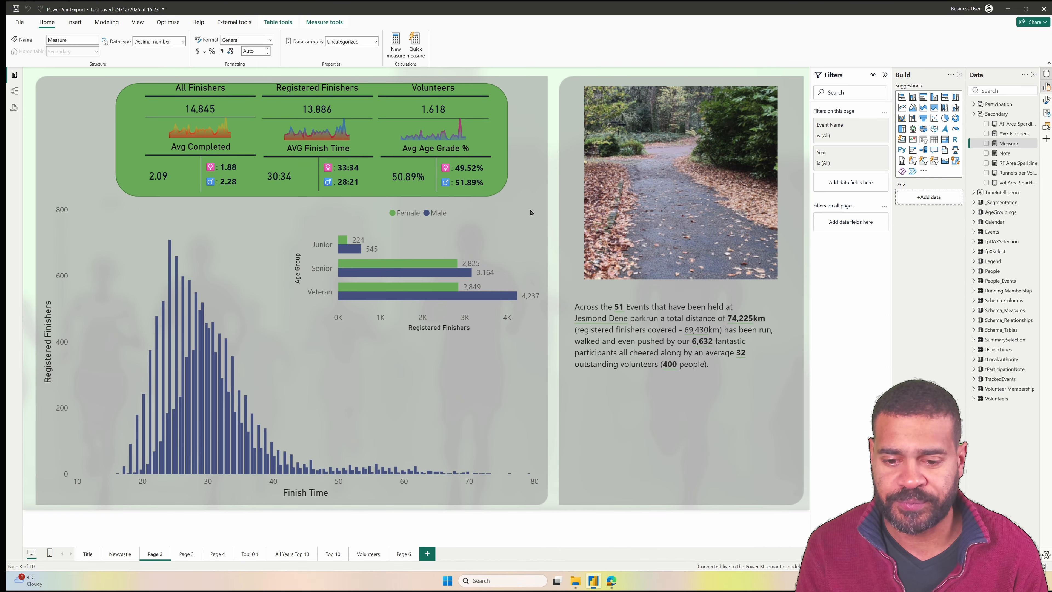
key("ctrl+v")
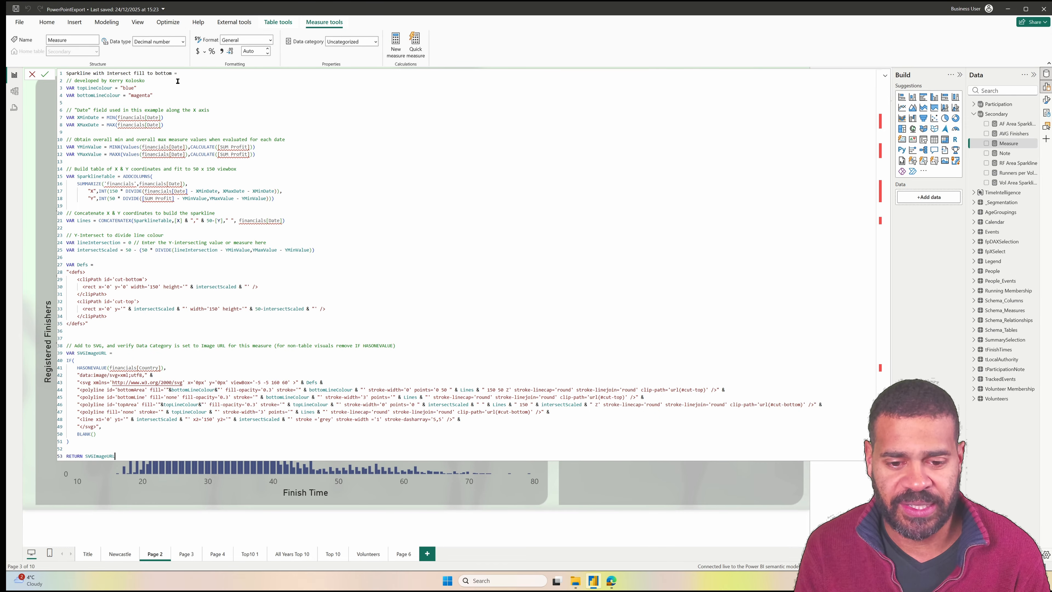
Rename the measure to Video Demo in the first line of its formula.
scroll(204, 116, "up", 3)
scroll(204, 116, "up", 3)
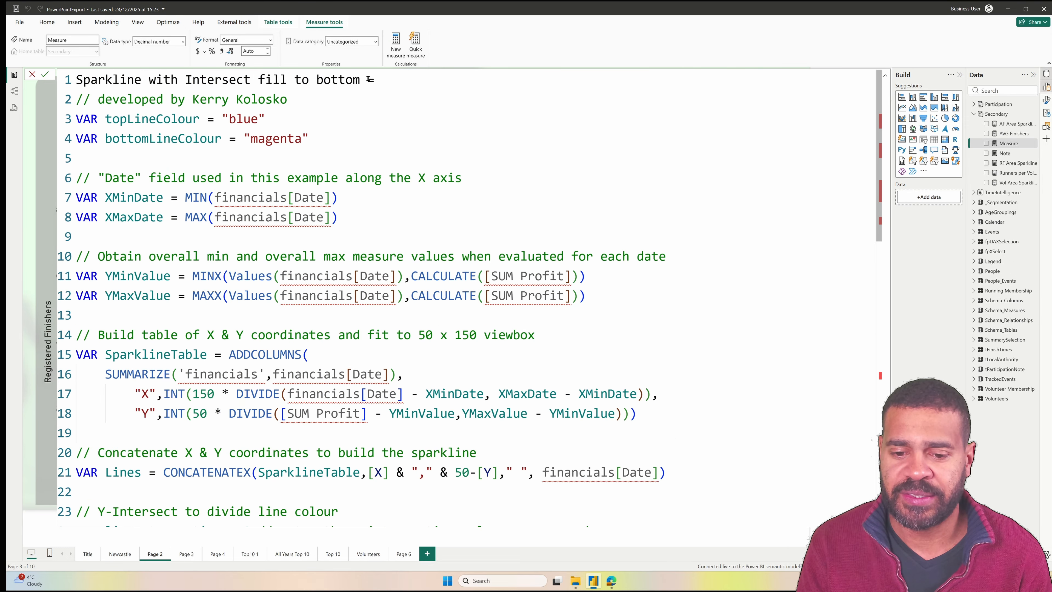
left_click_drag(367, 79, 74, 80)
type("Video ")
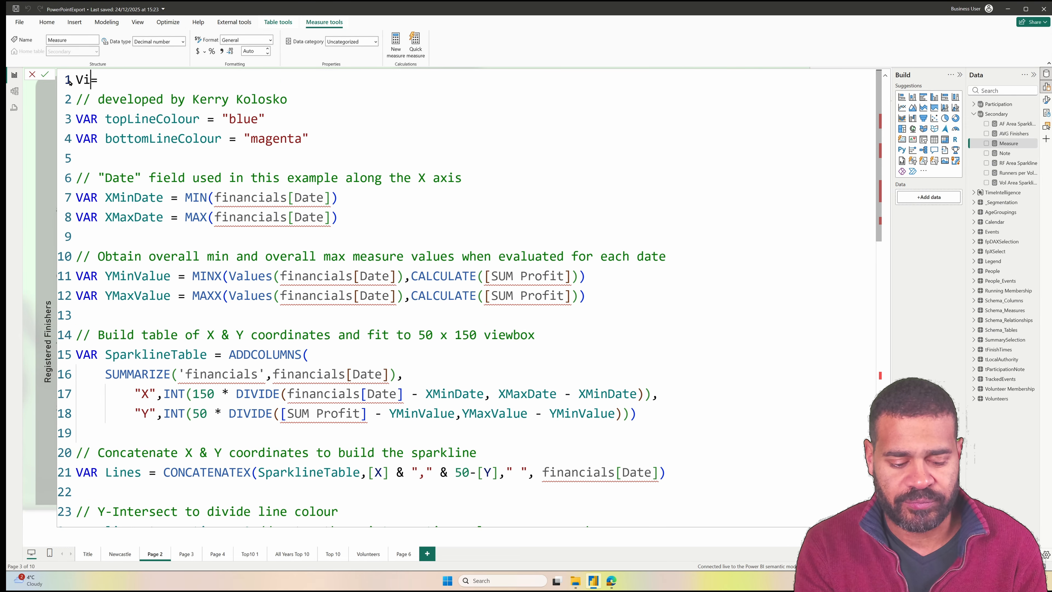
type("Demo")
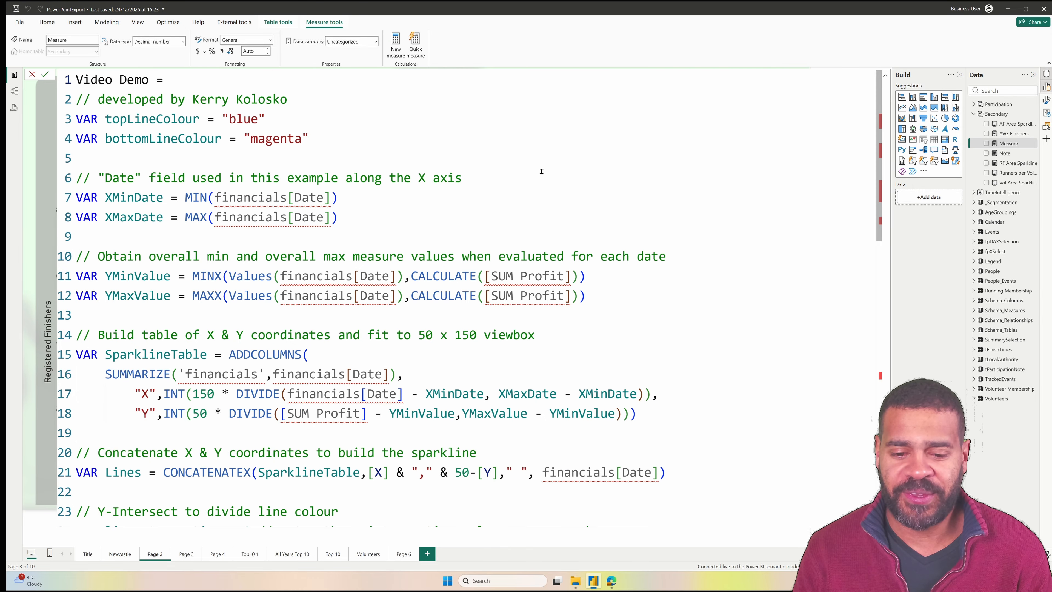
Replace the financials[Date] reference in the XMinDate variable with Events[Event].
double_click(556, 177)
scroll(556, 177, "down", 1)
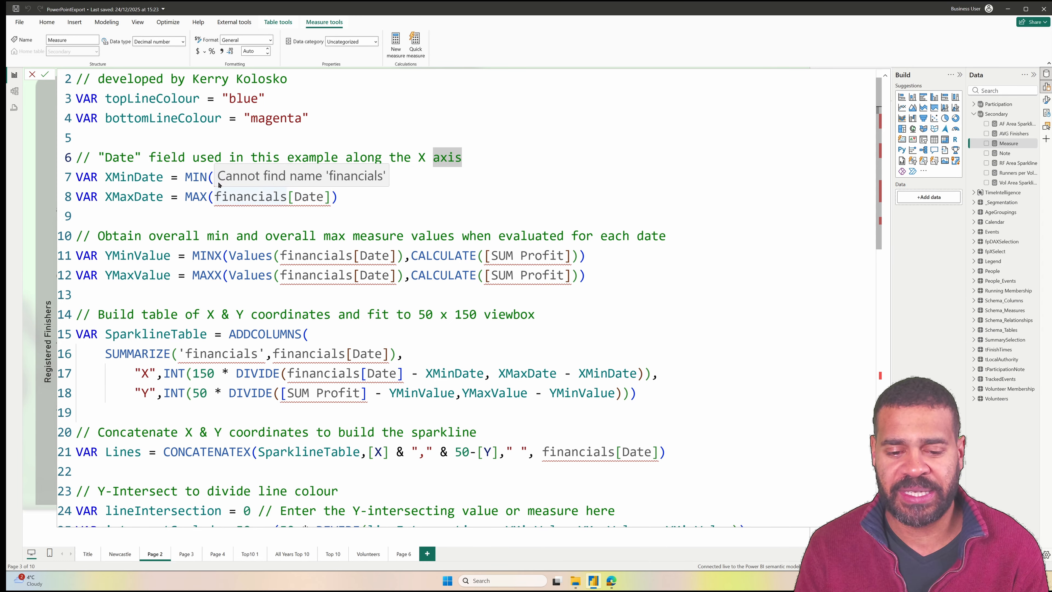
left_click(447, 256)
left_click_drag(256, 177, 214, 178)
type("pa")
key("BackSpace")
key("BackSpace")
type("Events")
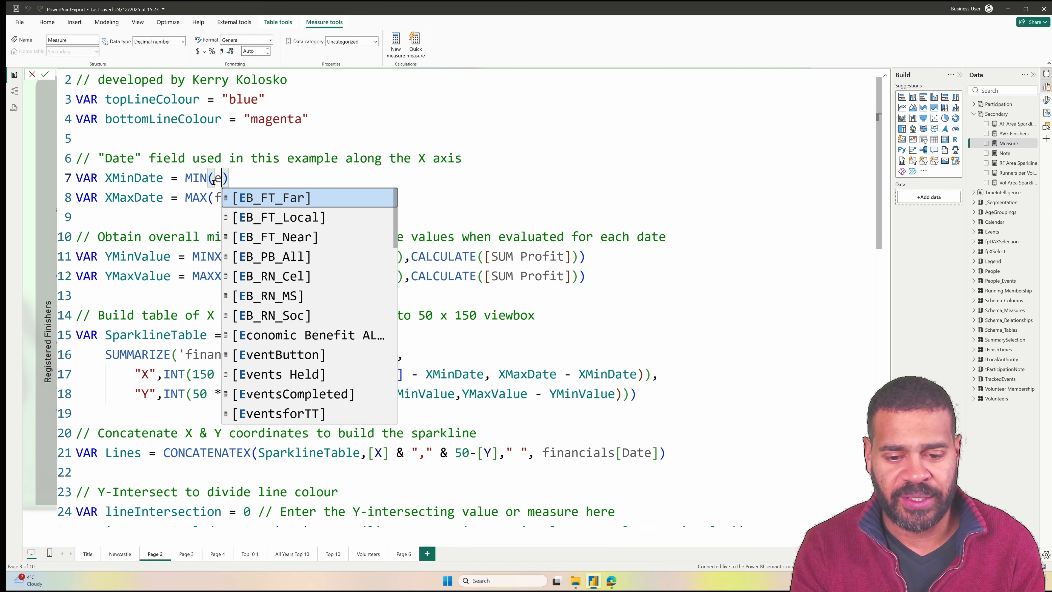
key("ctrl+BackSpace")
type("parti")
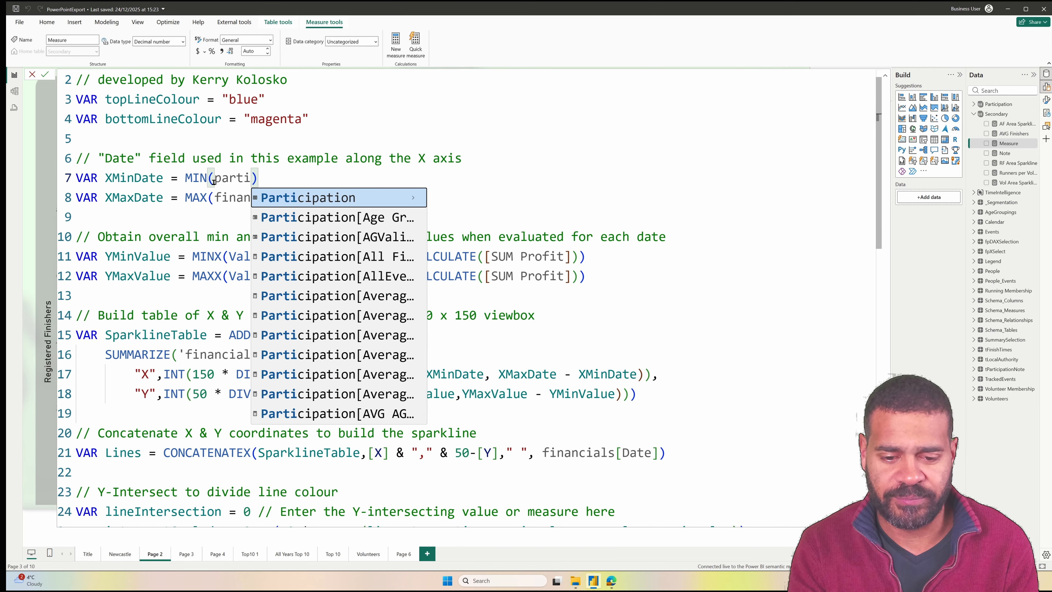
key("BackSpace")
key("BackSpace")
key("BackSpace")
key("BackSpace")
key("BackSpace")
type("events")
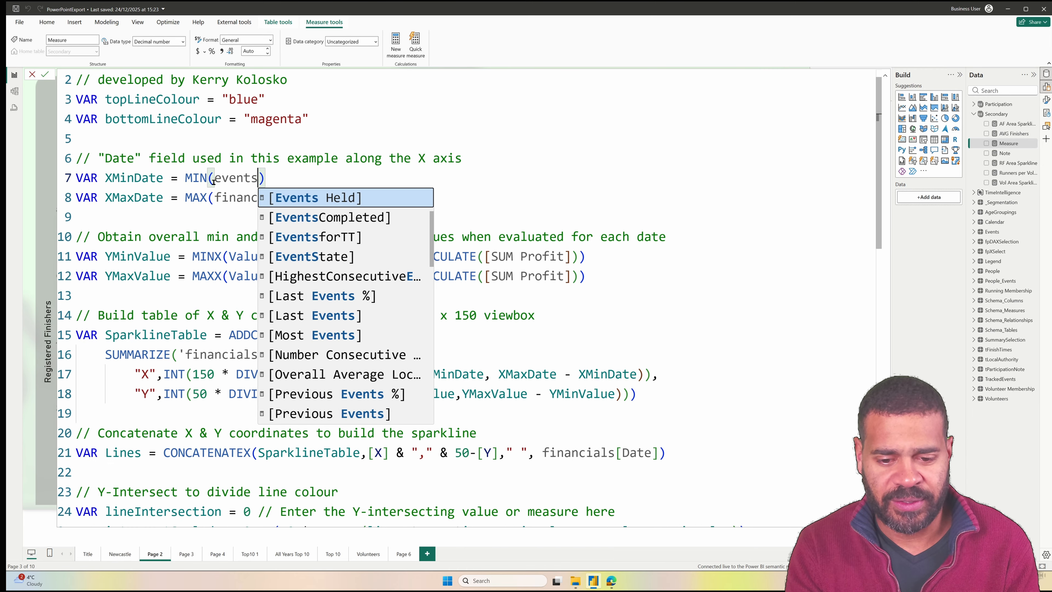
type("[e")
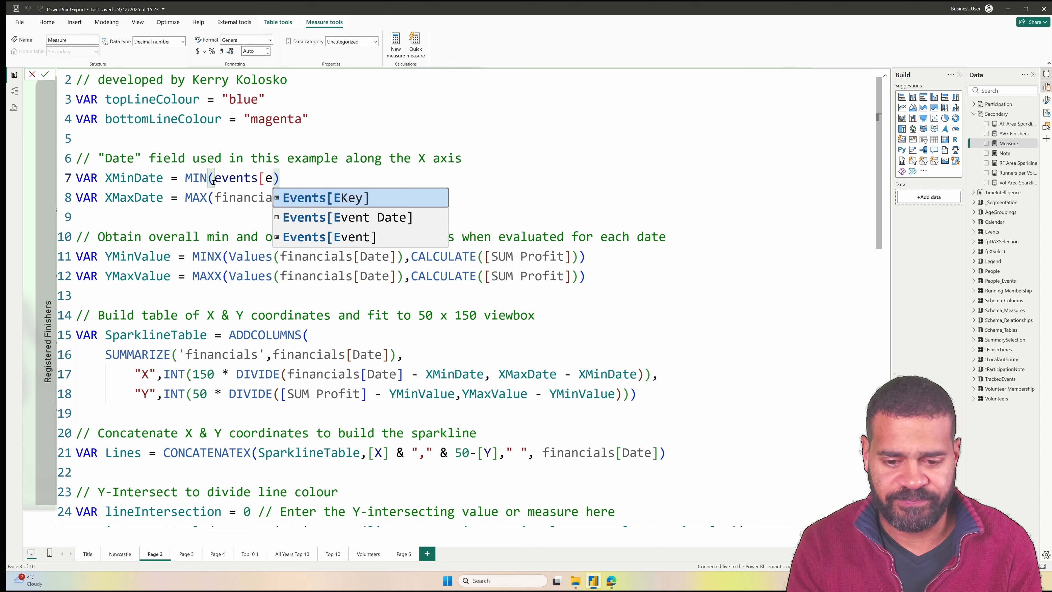
key("Down")
key("Down")
key("Tab")
Replace the financials[Date] reference in the XMaxDate variable with Events[Event].
key("Down")
key("Right")
key("Right")
key("Right")
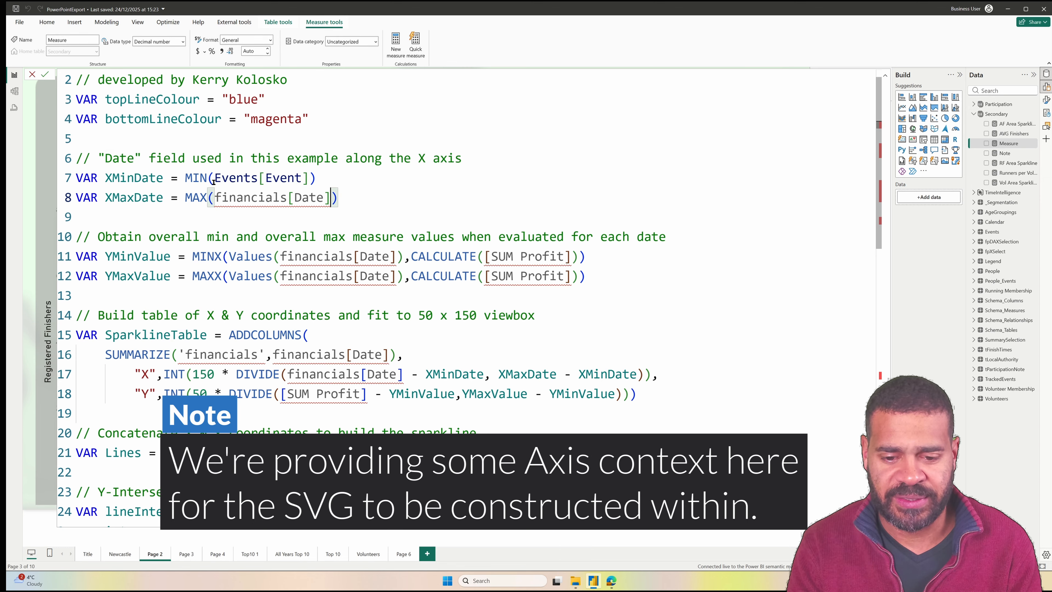
key("shift+Left")
key("shift+Left")
key("shift+Left")
key("shift+Left")
key("shift+Left")
key("shift+Left")
key("shift+Left")
key("shift+Left")
key("shift+Left")
key("shift+Left")
key("shift+Left")
key("shift+Left")
key("shift+Left")
key("shift+Left")
key("shift+Left")
key("shift+Left")
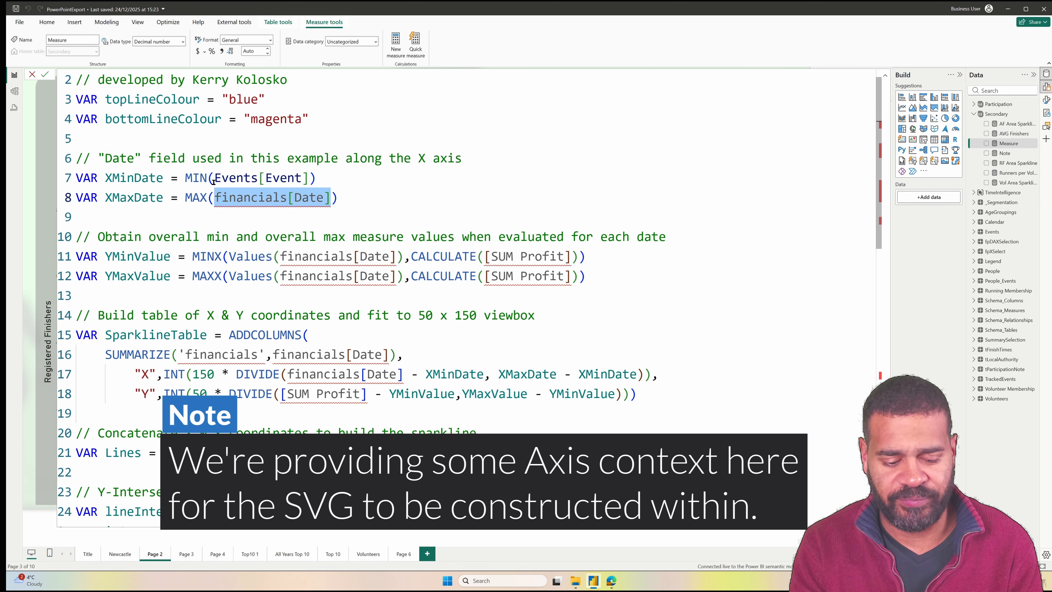
type("Events[Event]")
Use Events[Event] instead of financials[Date] inside the Values functions of YMinValue and YMaxValue.
left_click_drag(396, 256, 280, 256)
key("ctrl+v")
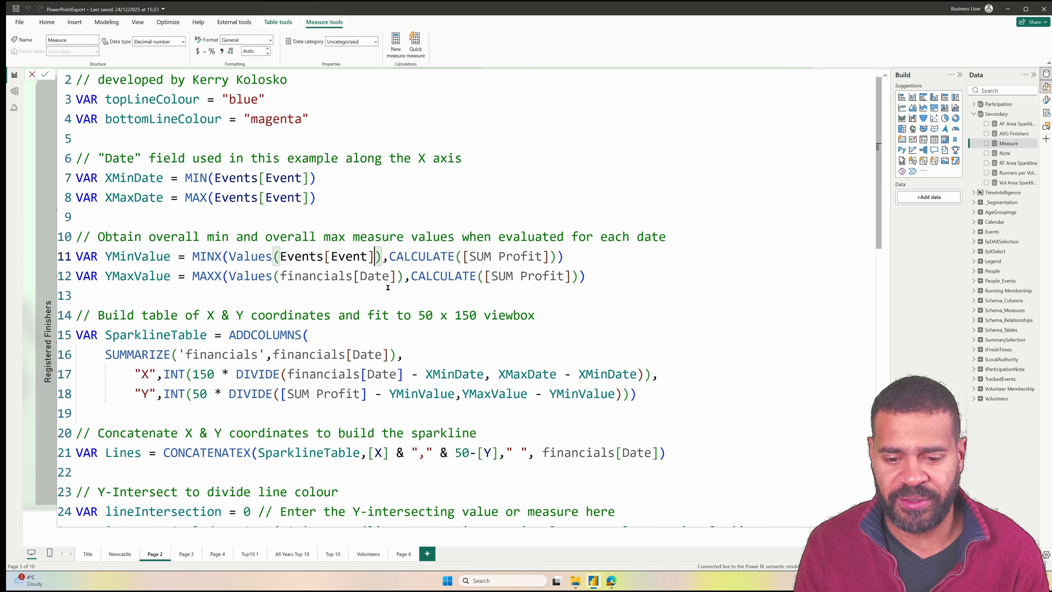
left_click_drag(396, 276, 280, 276)
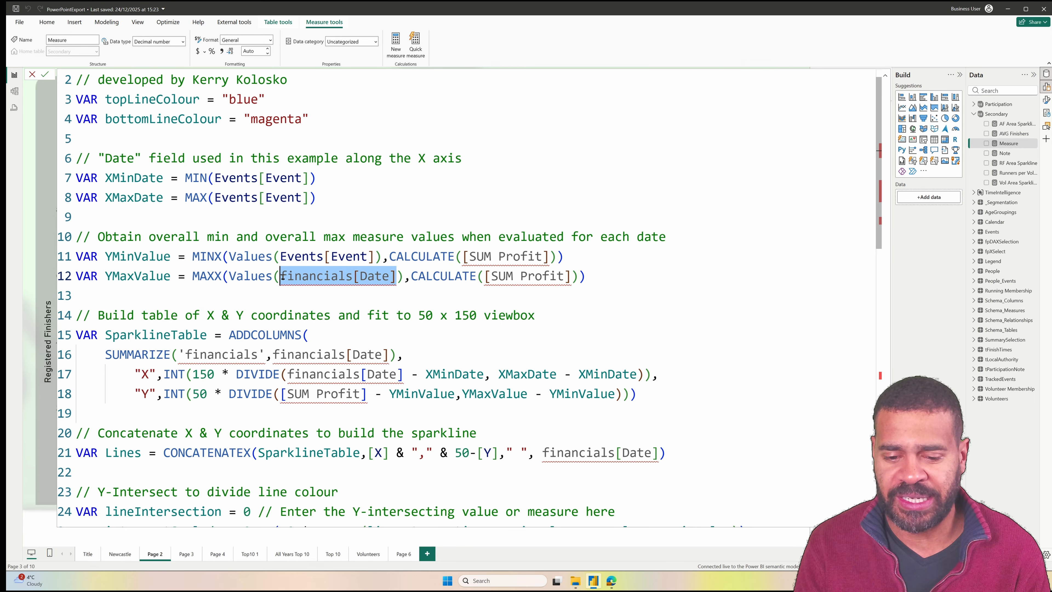
type("Events[Event]")
In SparklineTable, summarize the Events table by Events[Event] and use Events[Event] in the X coordinate calculation.
left_click_drag(387, 355, 275, 355)
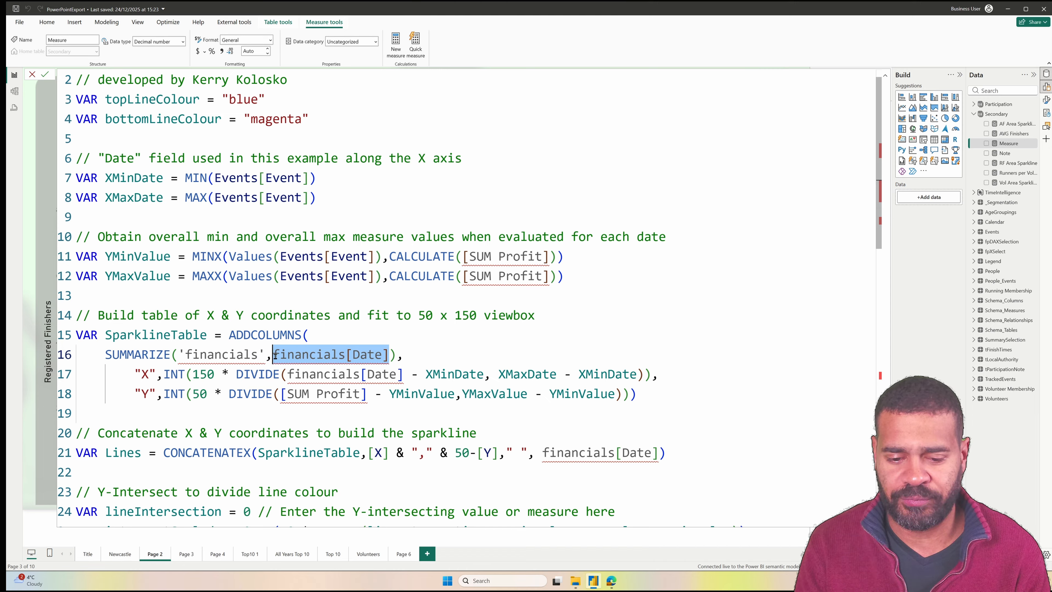
type("Events[Event]")
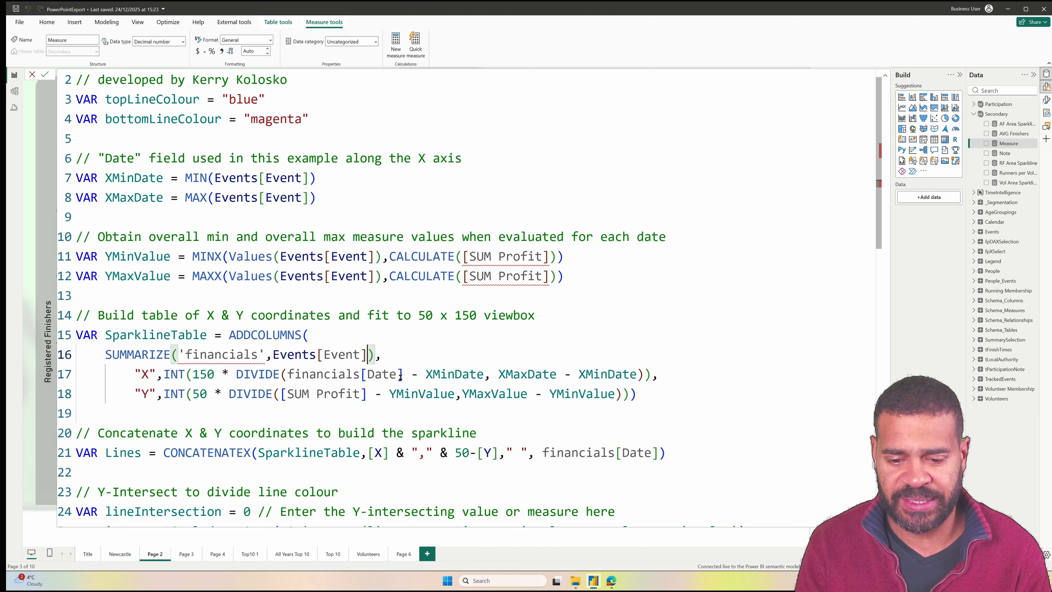
left_click_drag(402, 375, 181, 358)
type("Events[Event]")
type("Even")
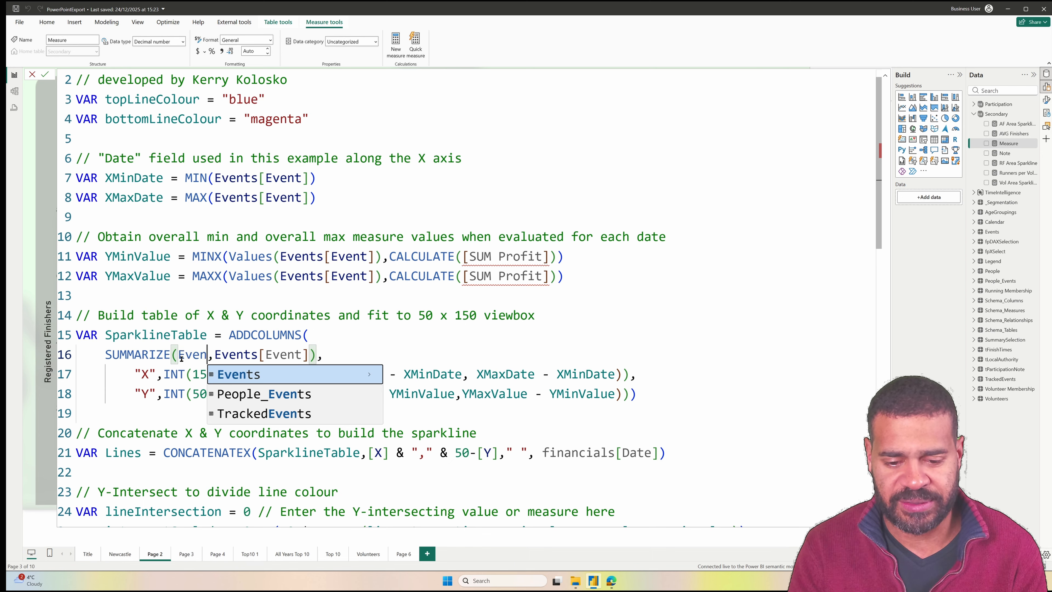
key("Tab")
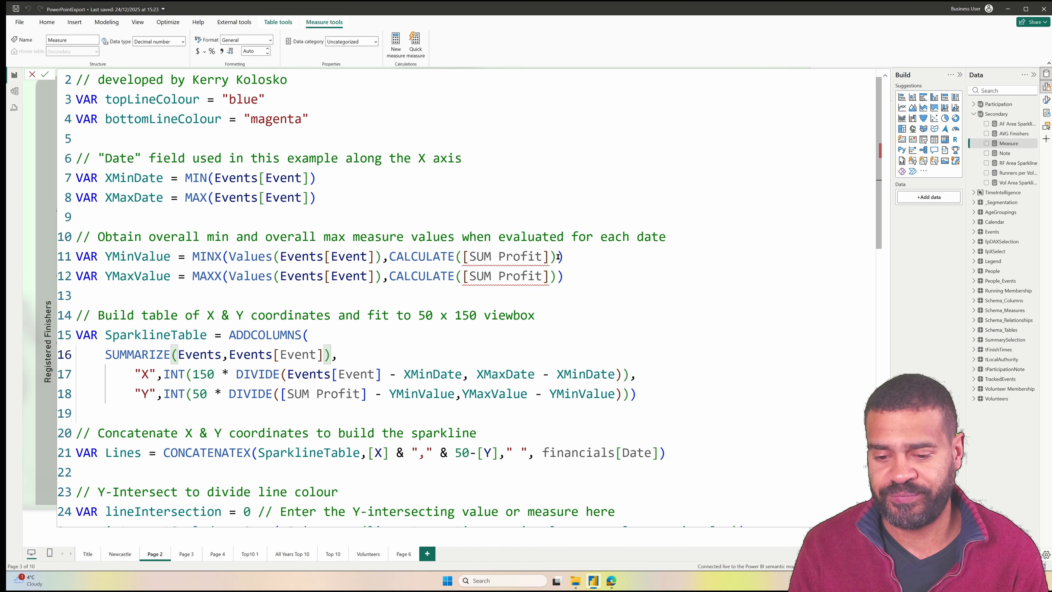
Rename the measure to Video Demo and expand Participation's All Aggregations folder with enough width to read the measure names.
left_click_drag(557, 257, 392, 257)
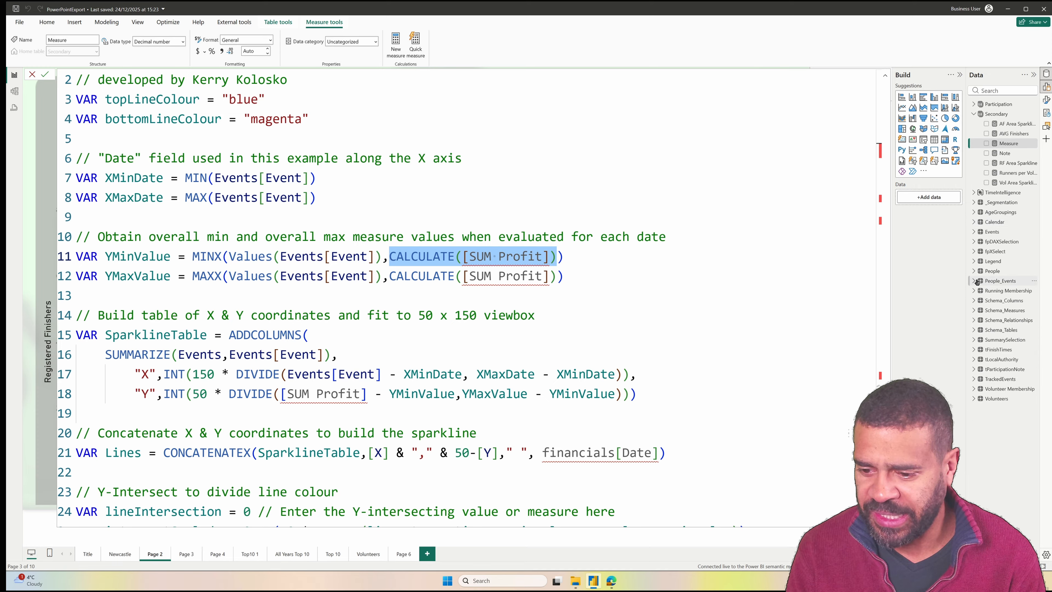
left_click(973, 108)
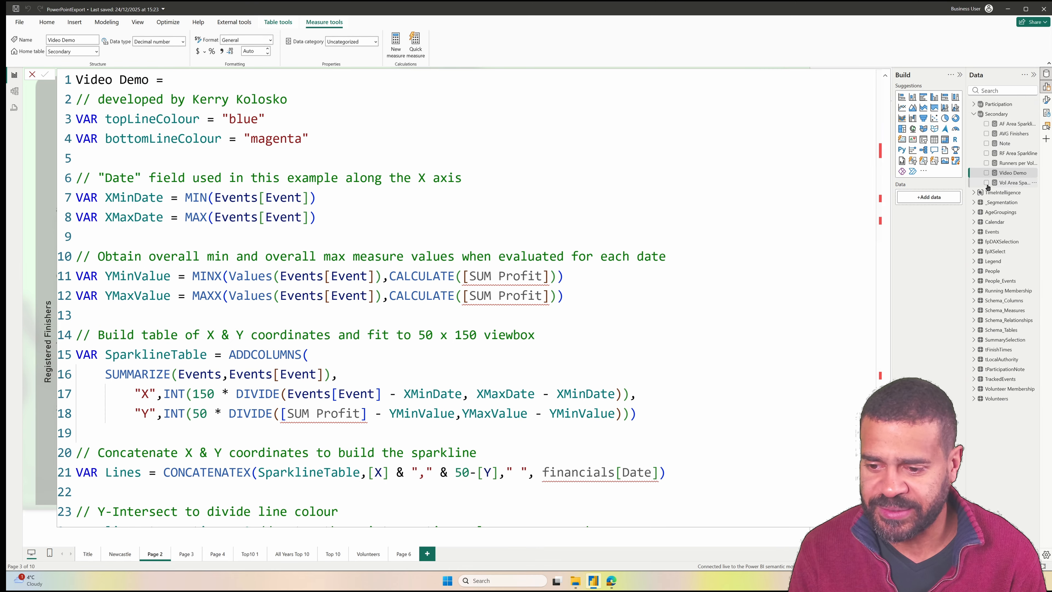
left_click(973, 104)
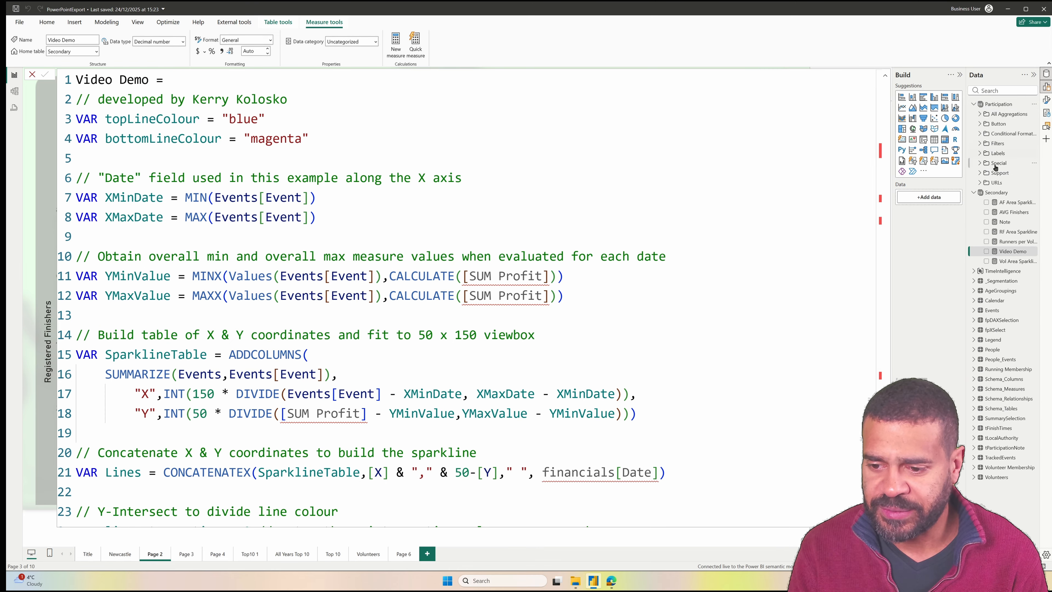
left_click(984, 114)
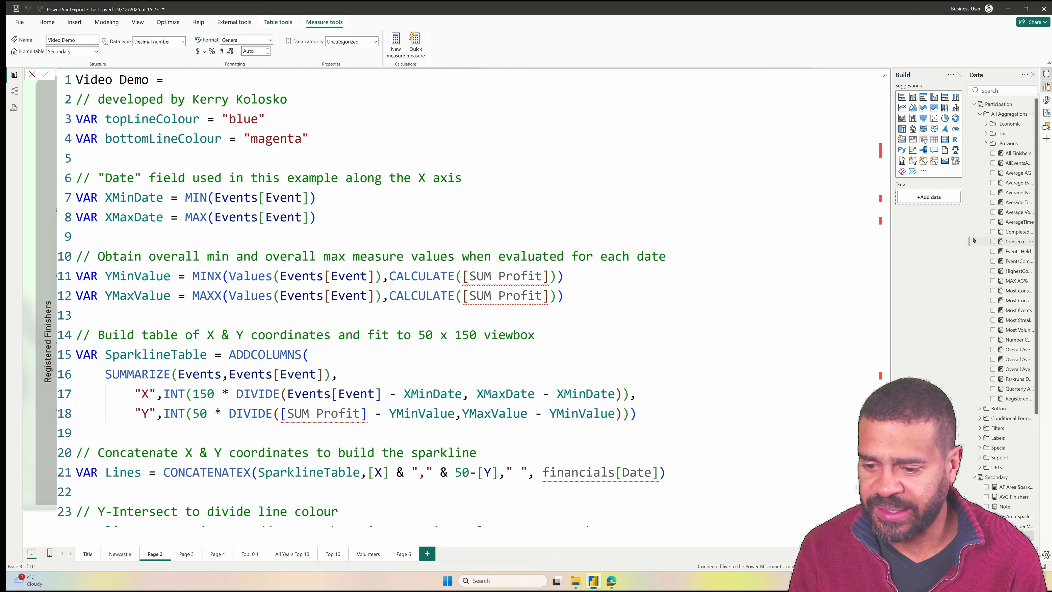
left_click_drag(966, 239, 914, 242)
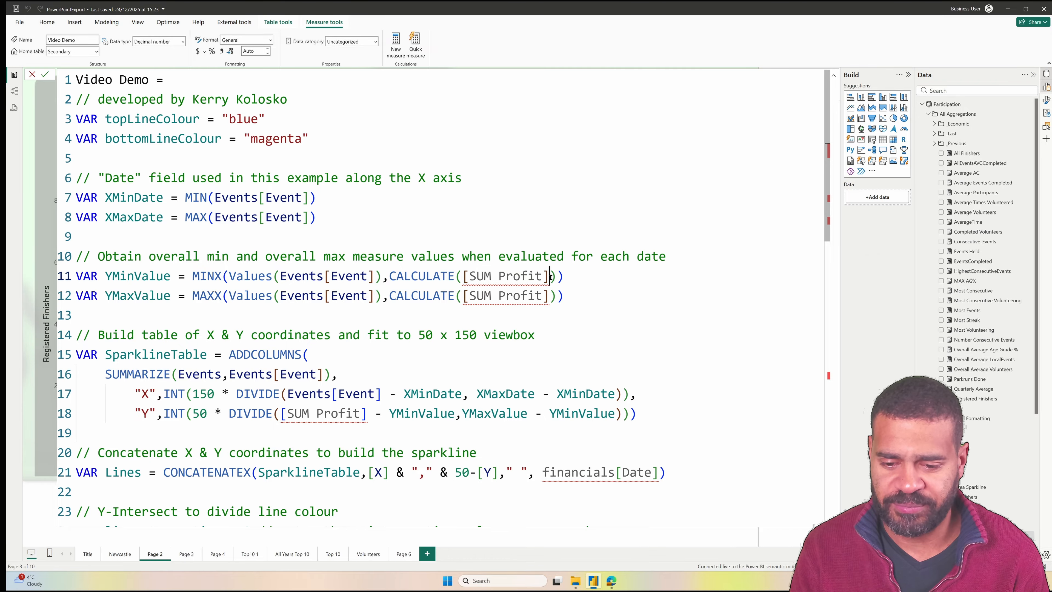
Replace CALCULATE([SUM Profit]) in the YMinValue variable with the [Average AG] measure.
left_click_drag(556, 278, 389, 279)
type("Aver")
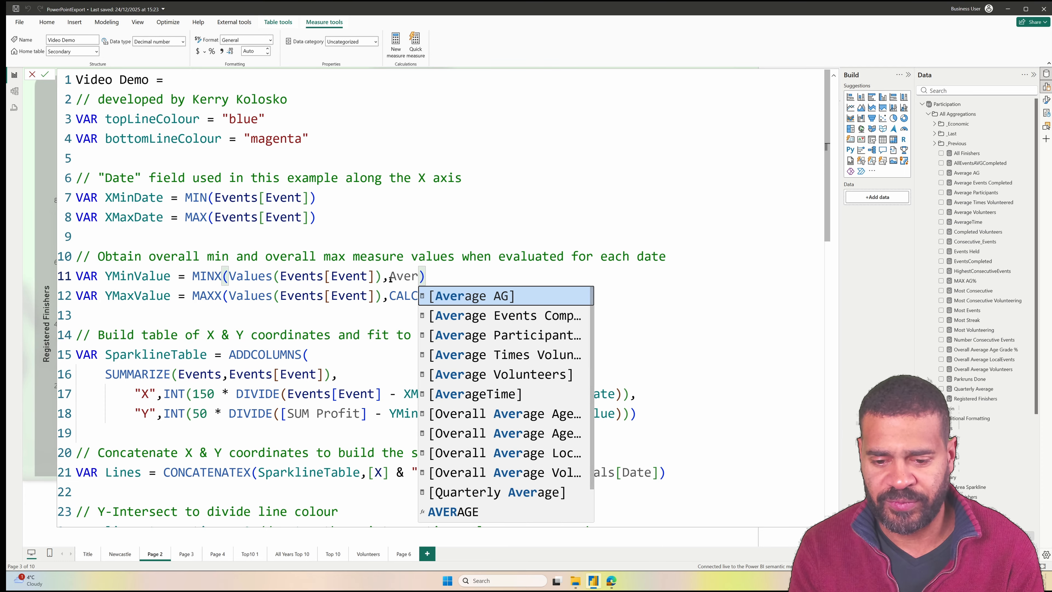
key("Tab")
key("Down")
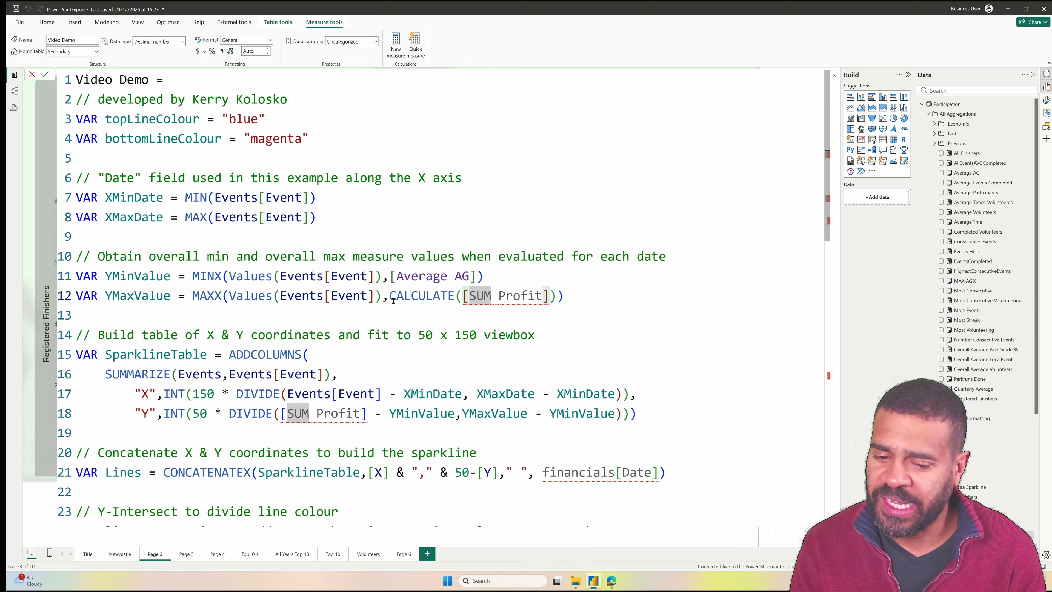
Replace CALCULATE([SUM Profit]) in the YMaxValue variable with the [Average AG] measure.
left_click_drag(397, 295, 553, 299)
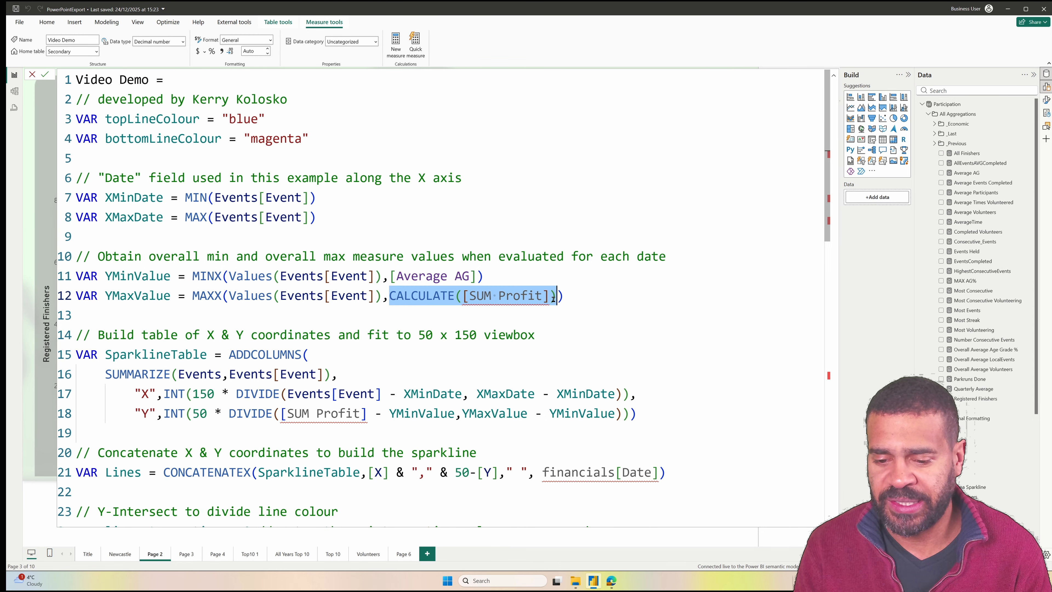
type("[Av")
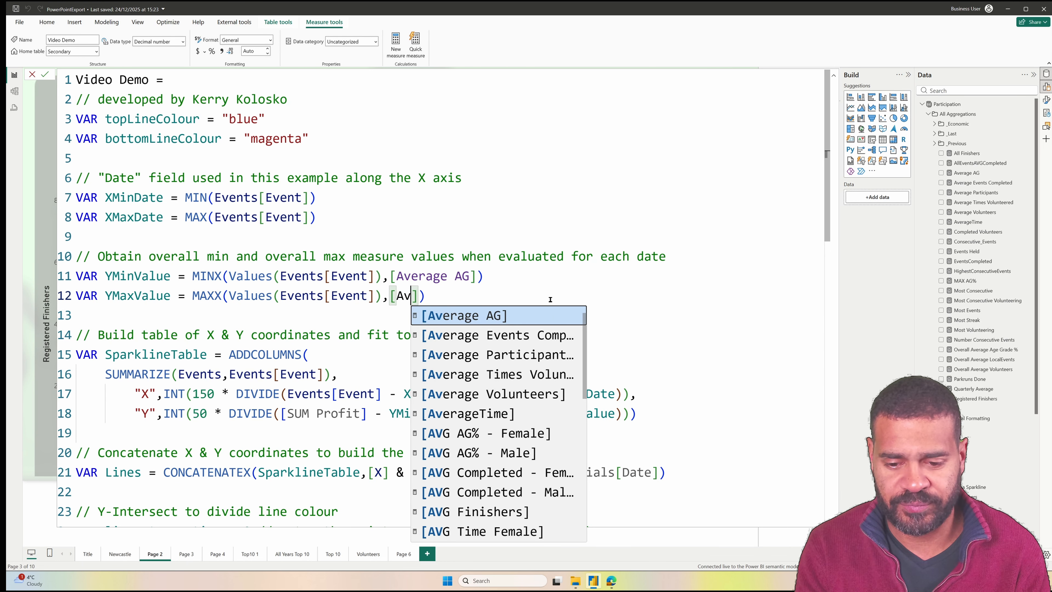
key("Tab")
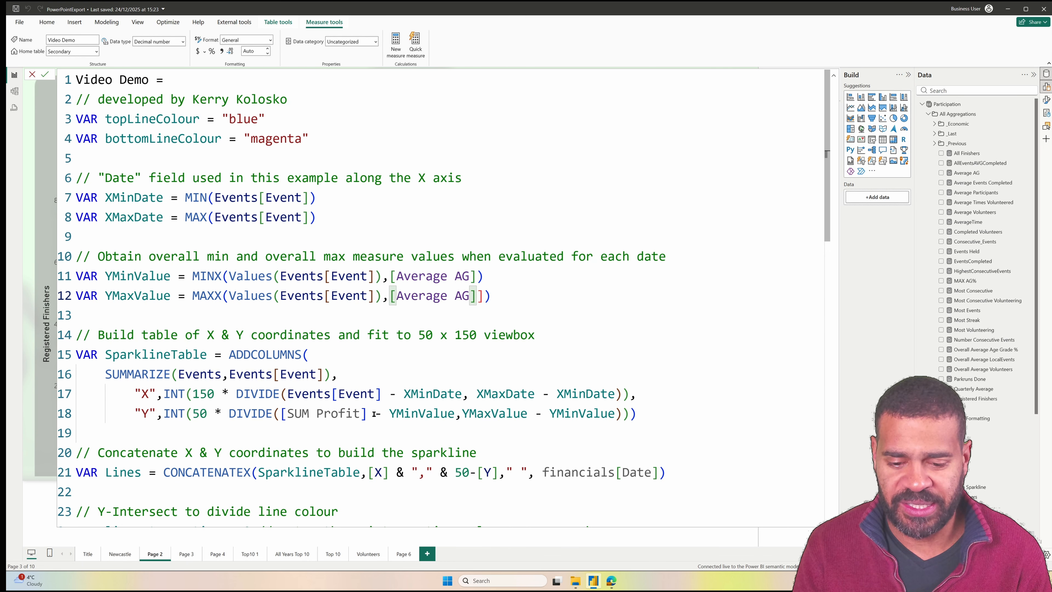
Use [Average AG] instead of [SUM Profit] in the Y coordinate calculation of SparklineTable.
left_click_drag(367, 413, 283, 413)
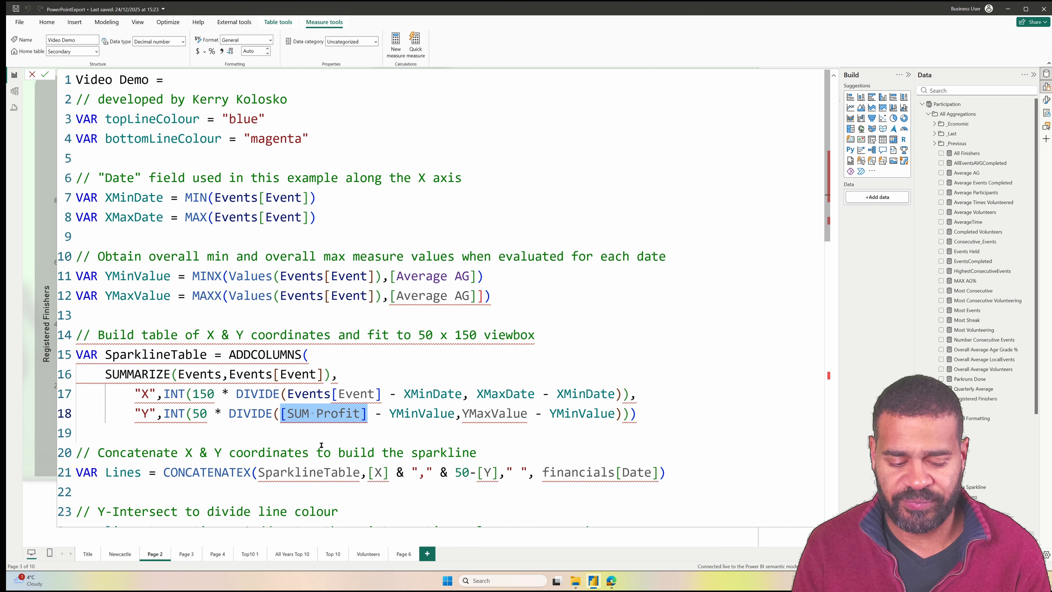
type("[Av")
key("Tab")
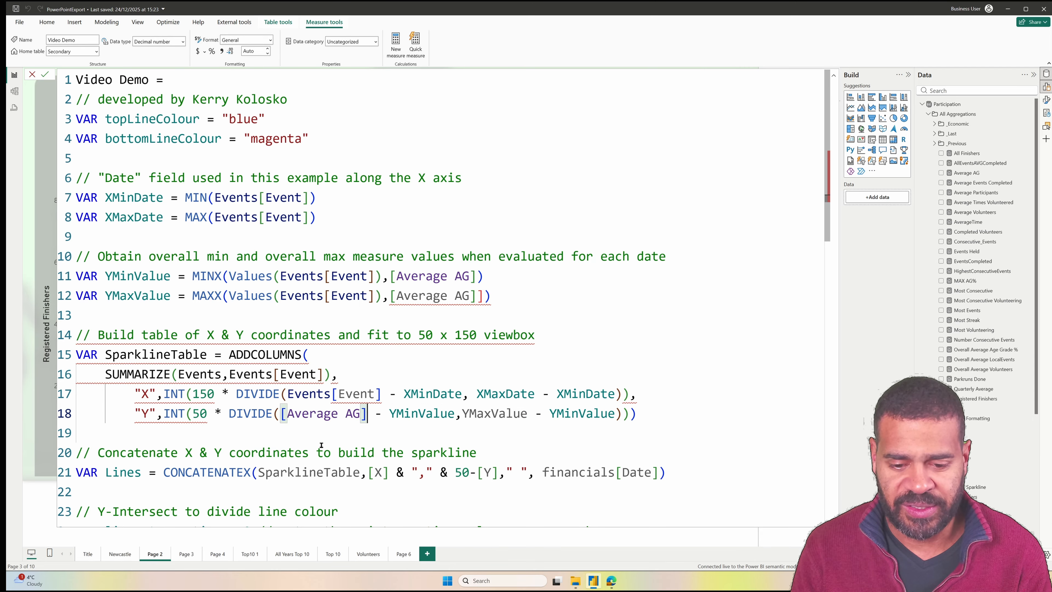
key("End")
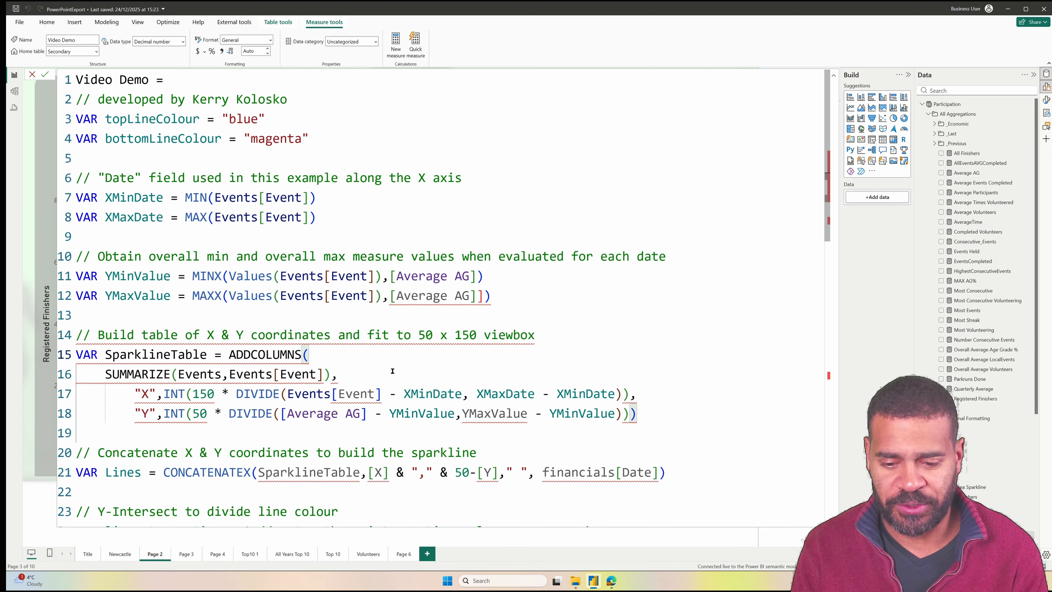
Remove the extra closing square bracket after [Average AG] in the YMaxValue variable.
double_click(484, 414)
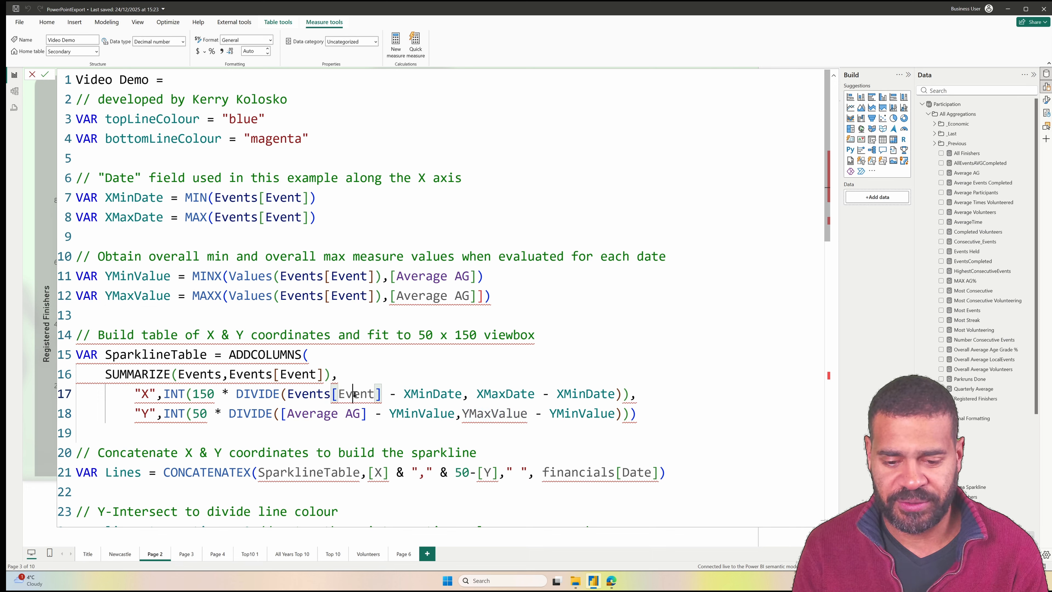
double_click(377, 396)
key("ctrl+Left")
key("ctrl+Left")
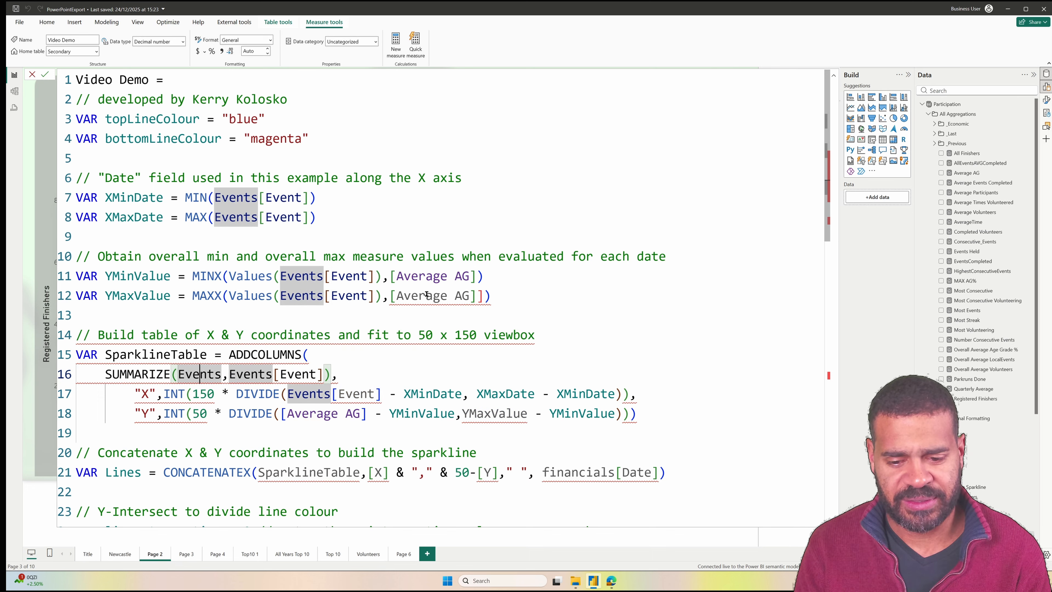
left_click(487, 295)
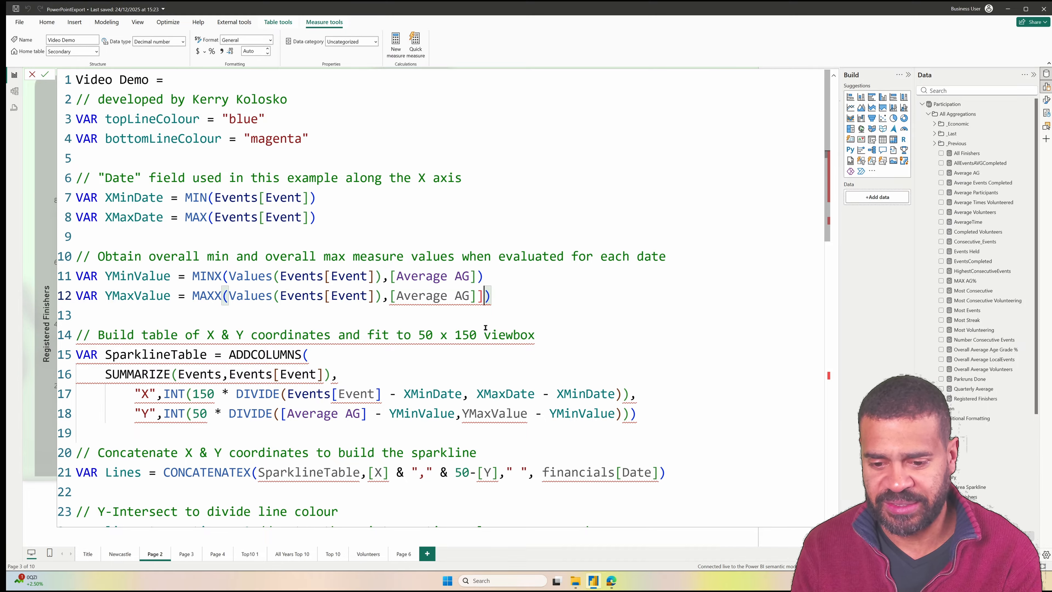
double_click(378, 335)
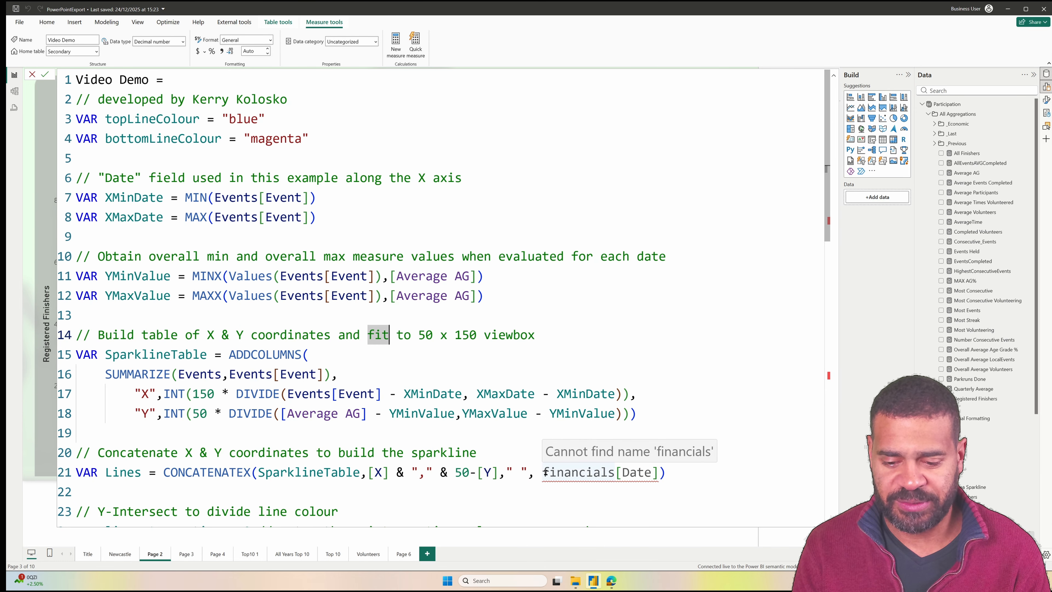
Replace financials[Date] in the CONCATENATEX function of the Lines variable with Events[Event].
left_click_drag(542, 472, 659, 472)
type("Events[Event]")
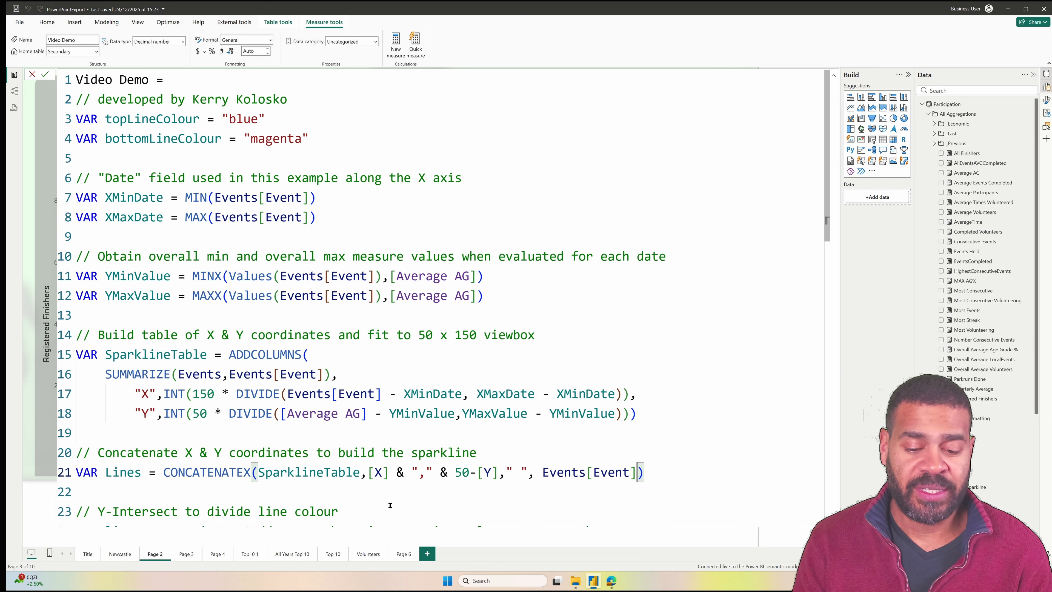
Review the rest of the formula, including the Y-intersect variables and the clipPath definitions that use intersectScaled.
scroll(390, 505, "down", 5)
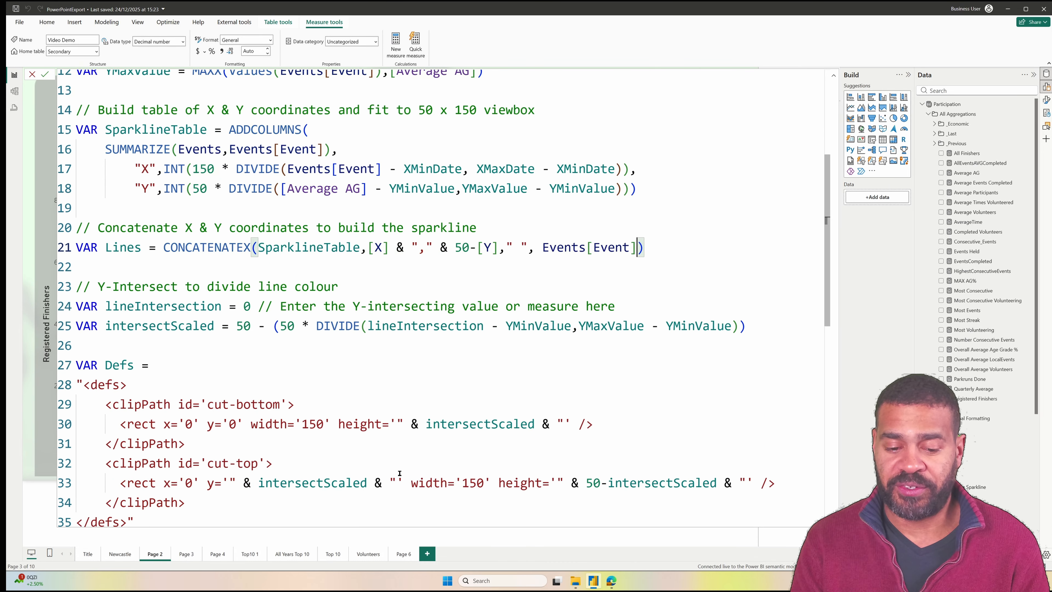
scroll(400, 472, "up", 6)
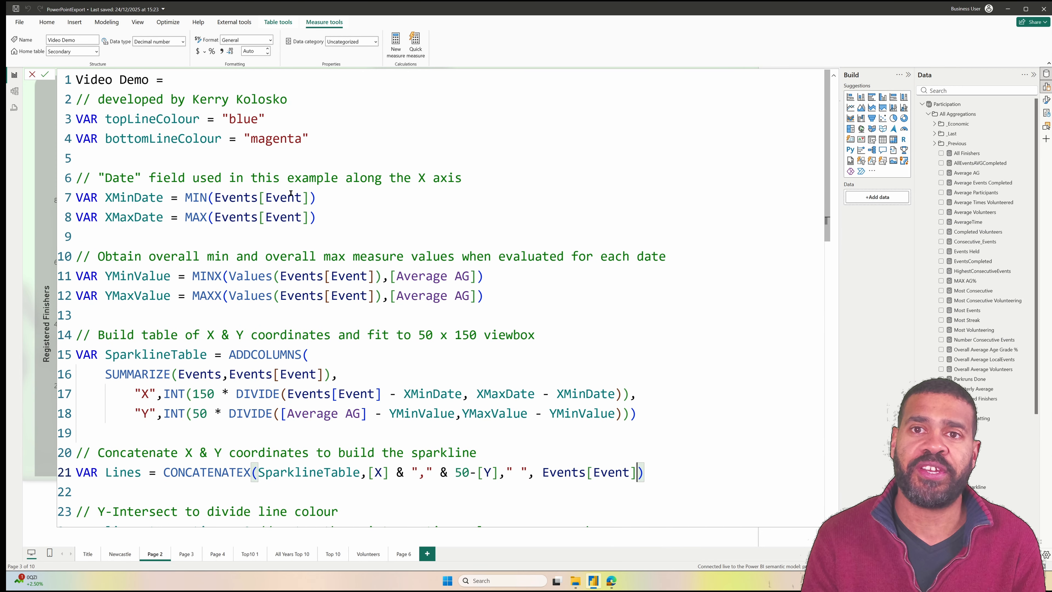
scroll(291, 193, "down", 5)
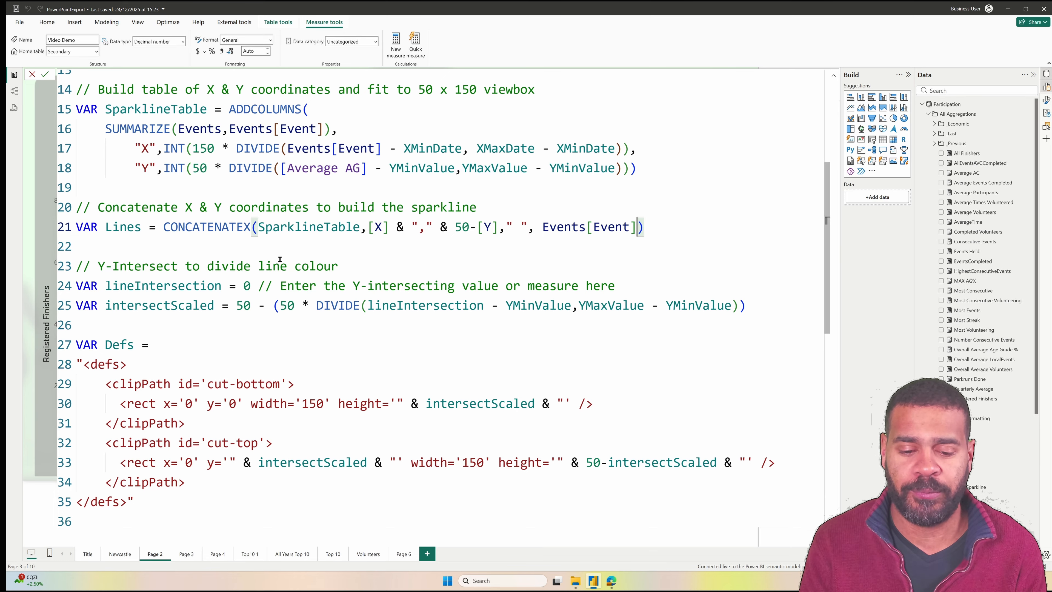
left_click_drag(83, 364, 130, 365)
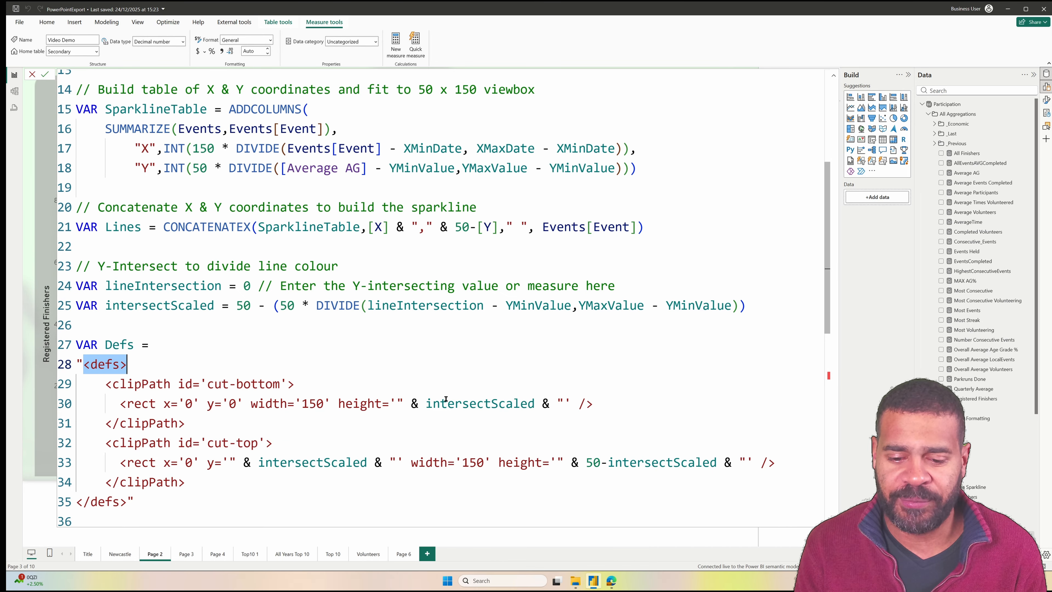
left_click_drag(427, 403, 534, 404)
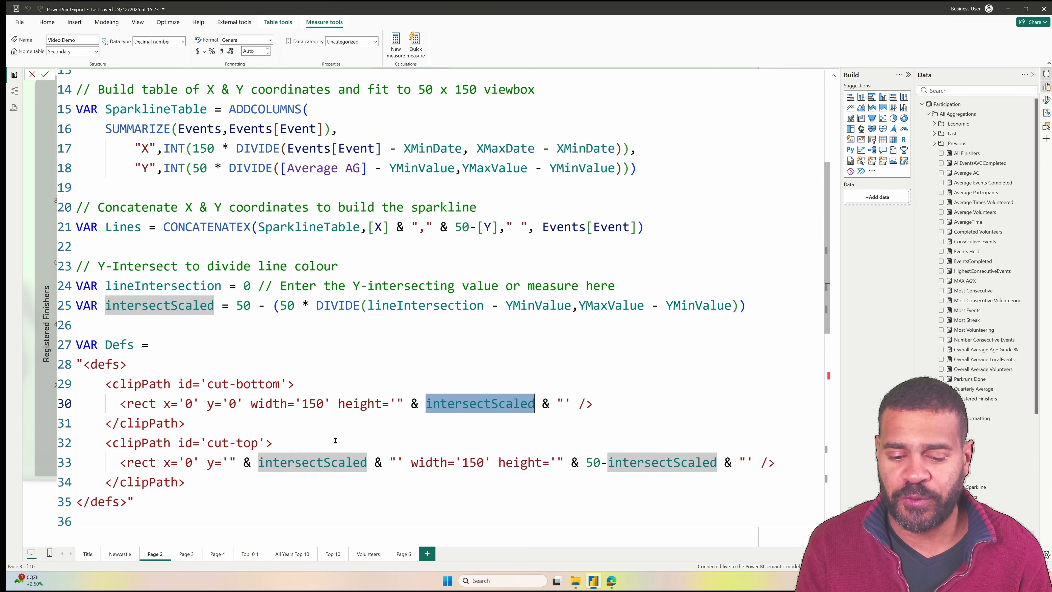
left_click(315, 482)
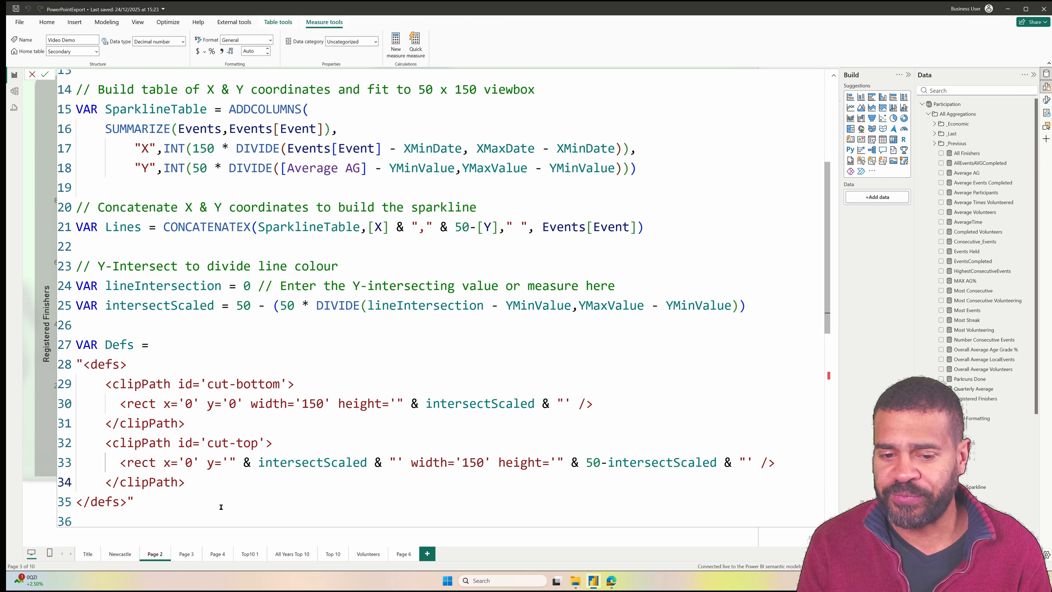
scroll(221, 506, "up", 5)
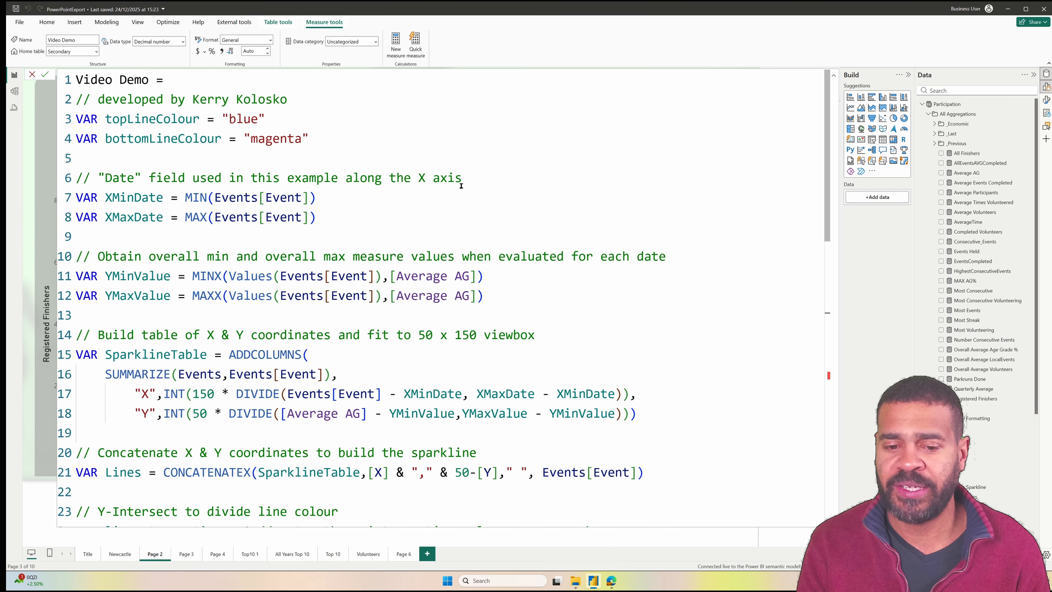
Commit the Video Demo formula and collapse the formula editor to reveal the report page.
left_click(47, 75)
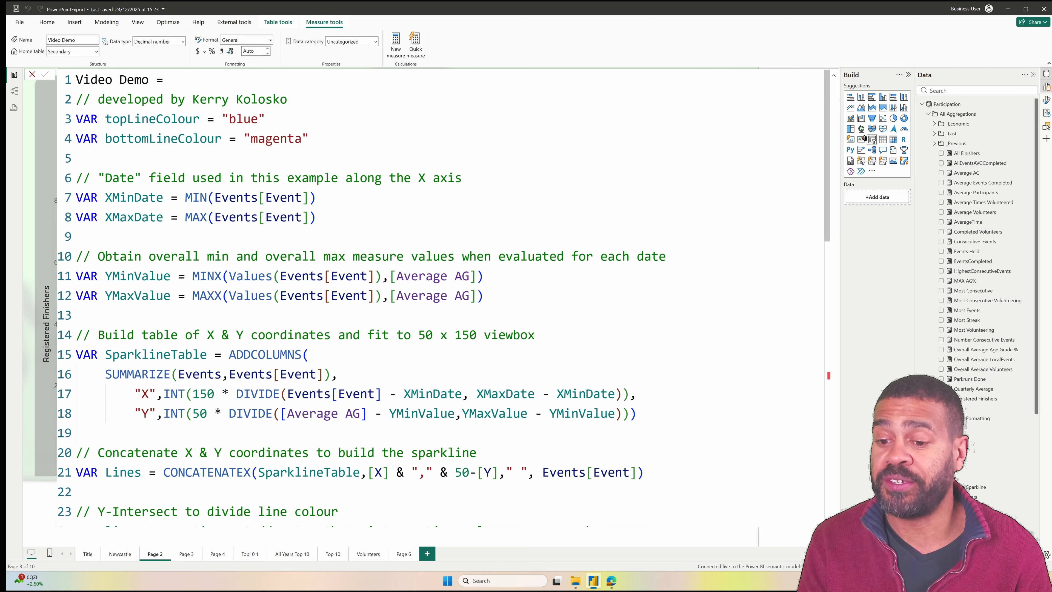
left_click(832, 76)
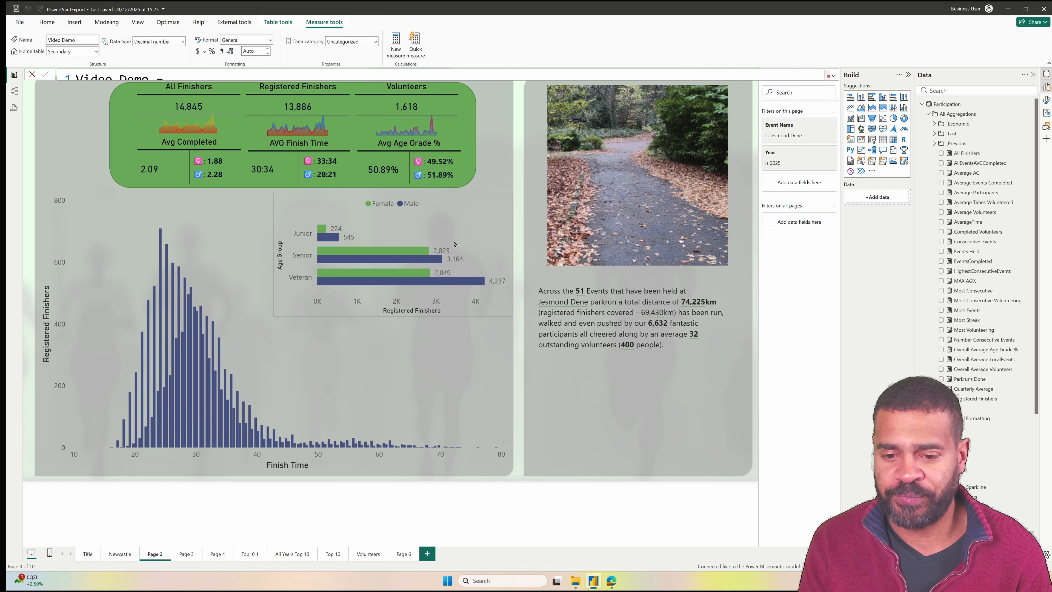
left_click(538, 430)
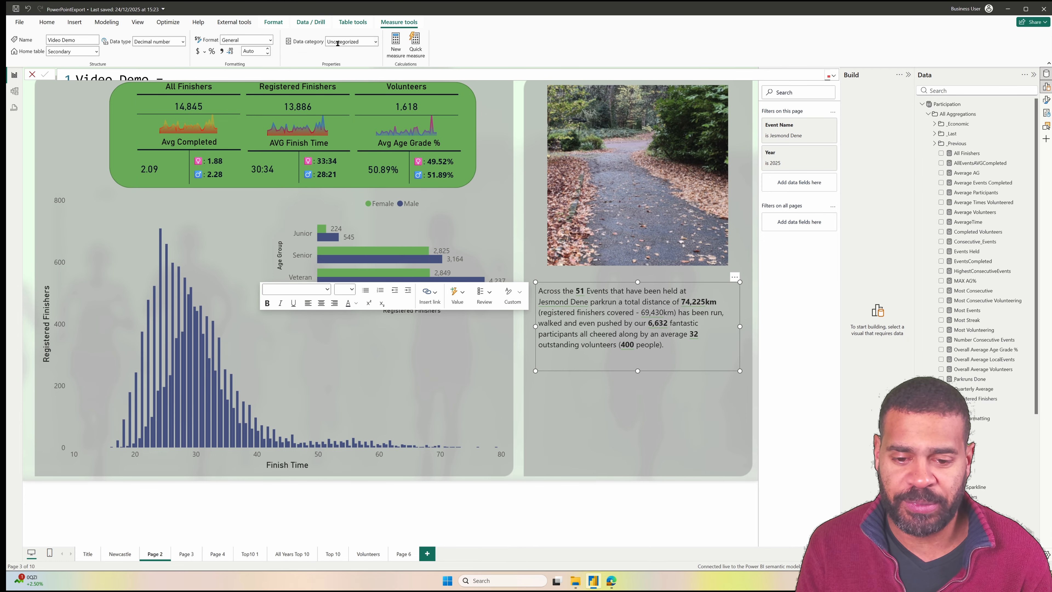
Set the data type of the Video Demo measure to Text.
left_click(374, 42)
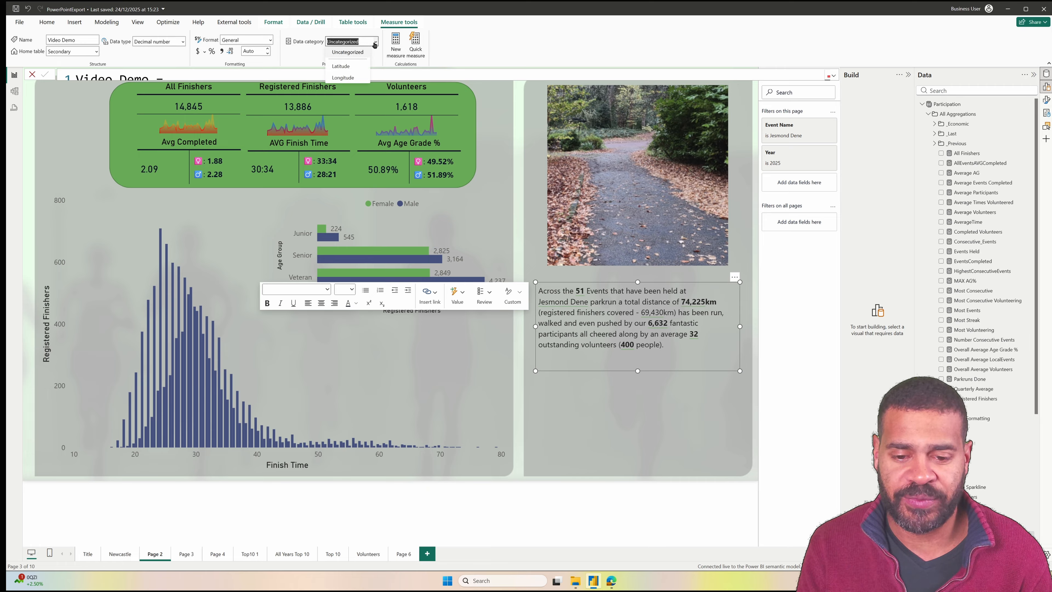
left_click(243, 37)
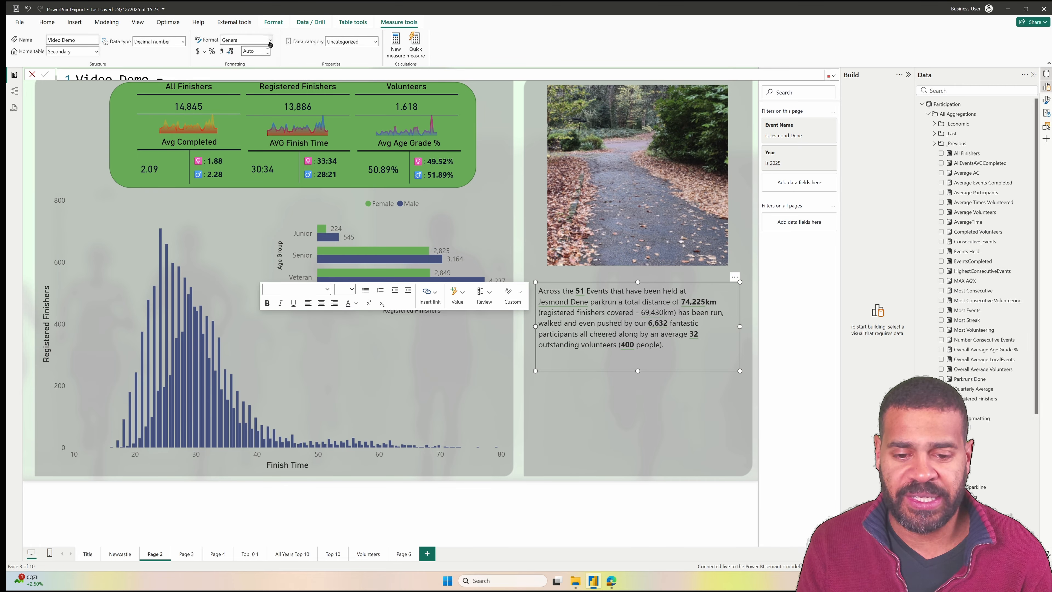
left_click(173, 43)
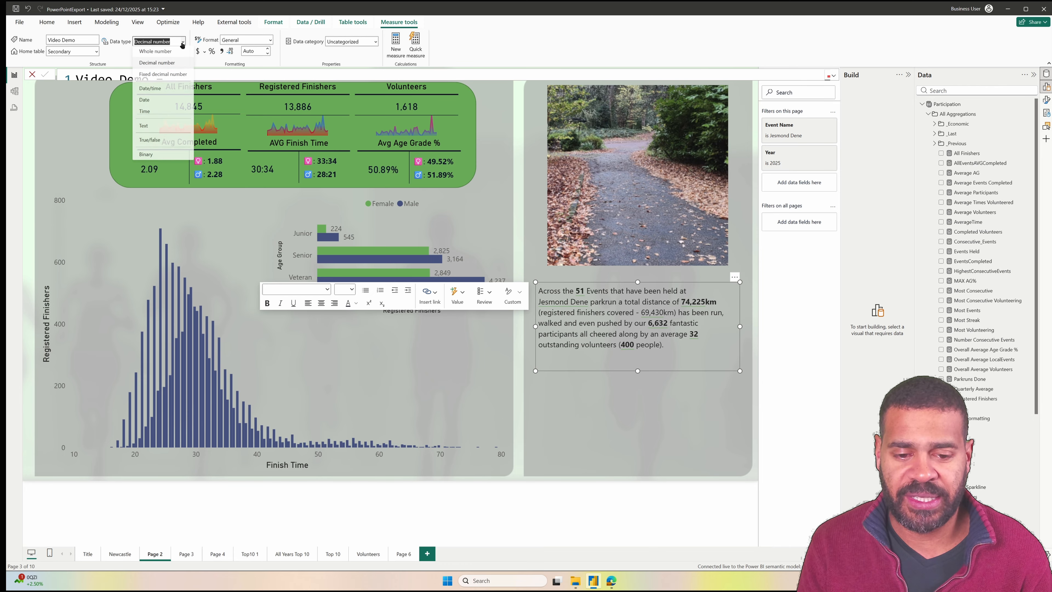
left_click(163, 137)
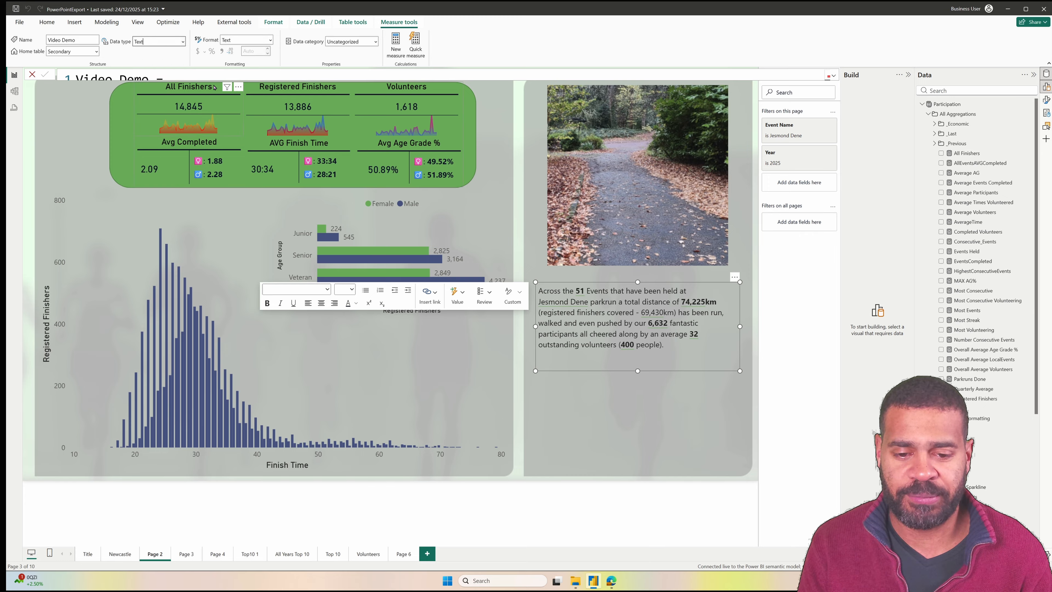
Check the Video Demo measure's format and data type, and set its data category to Image URL.
left_click(265, 40)
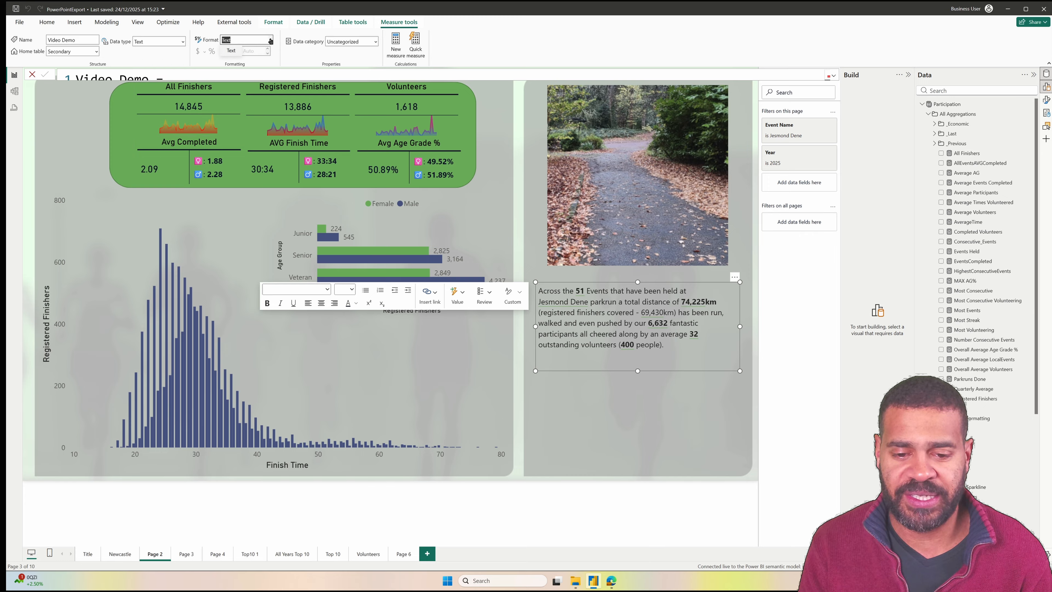
left_click(270, 40)
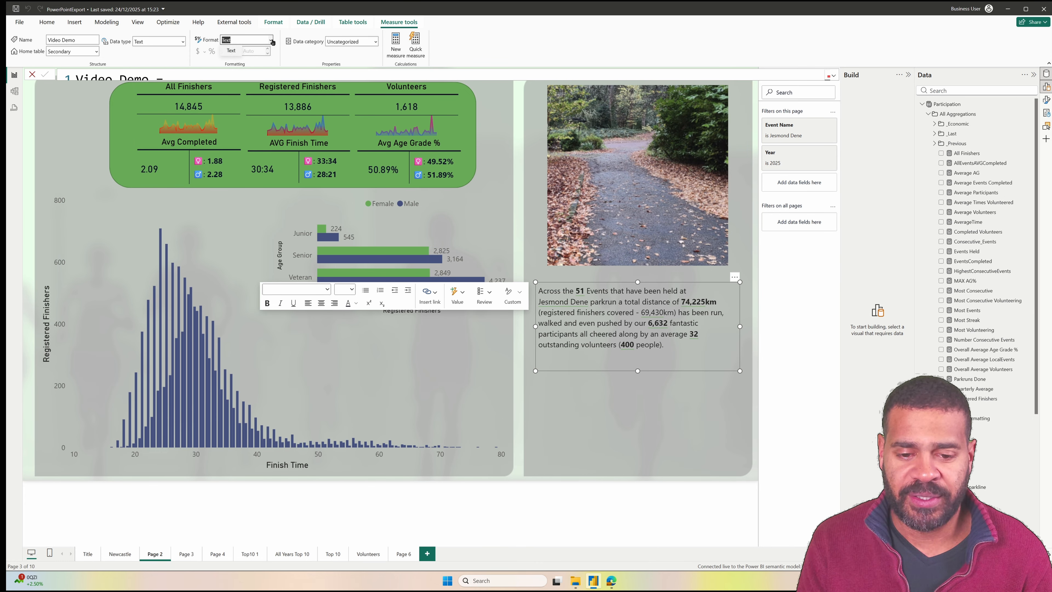
left_click(182, 43)
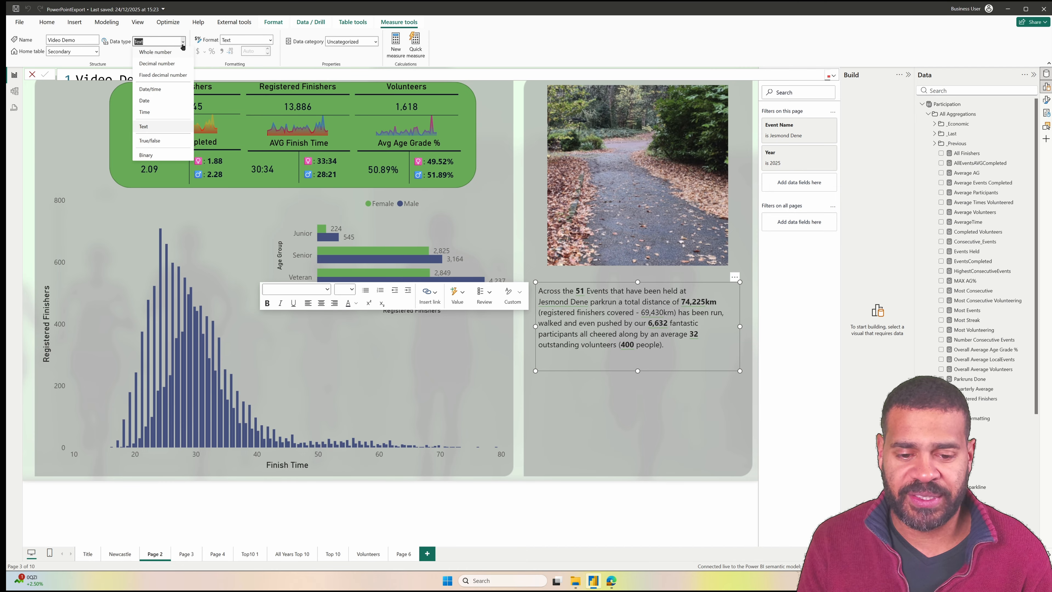
left_click(371, 42)
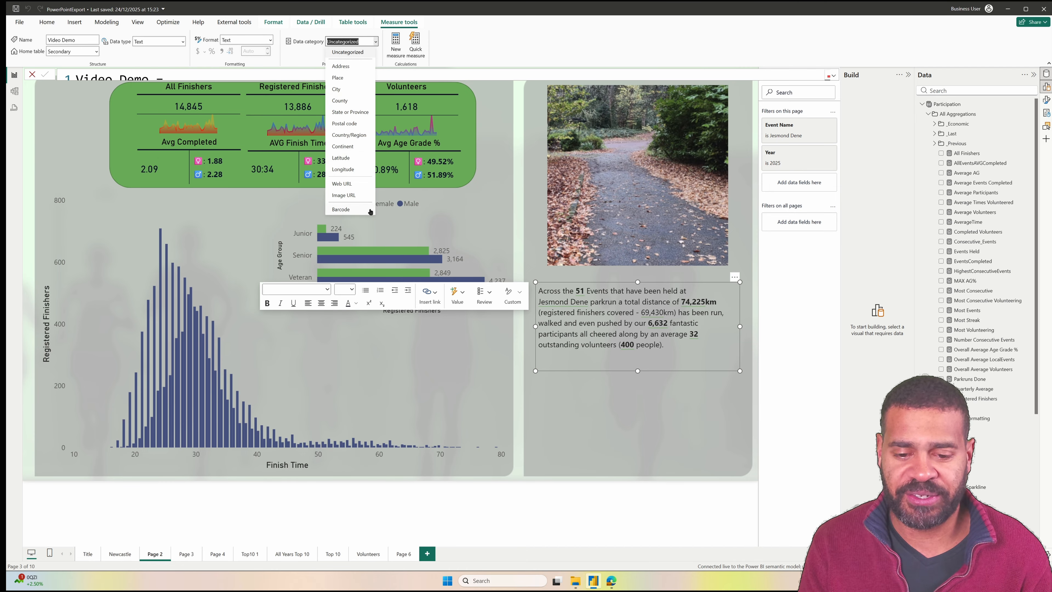
left_click(354, 196)
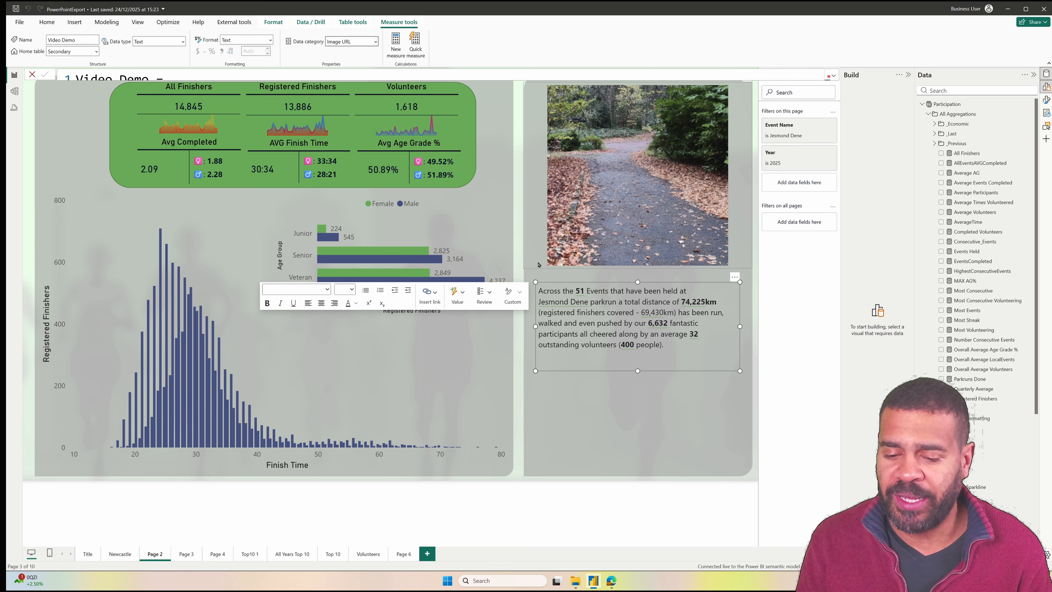
Add a table visual to Page 2 and fill it with the Video Demo measure.
left_click(519, 273)
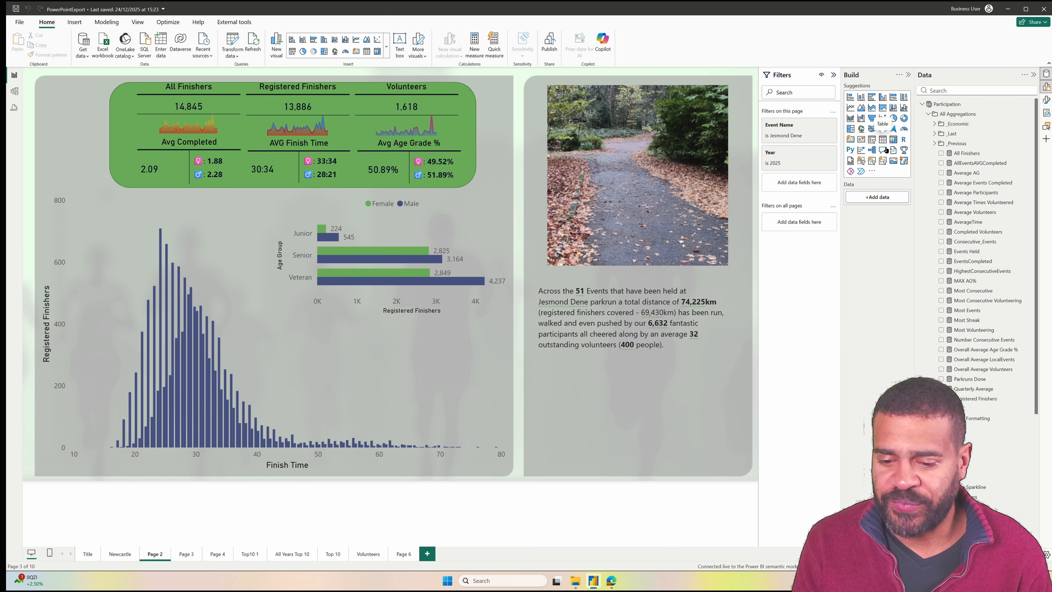
left_click(884, 149)
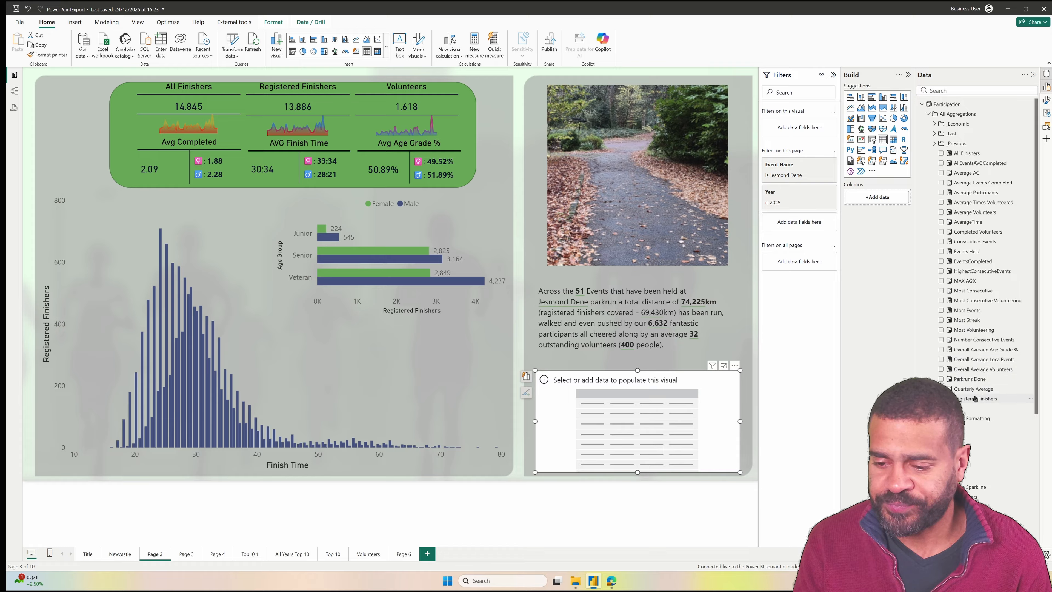
scroll(977, 486, "down", 4)
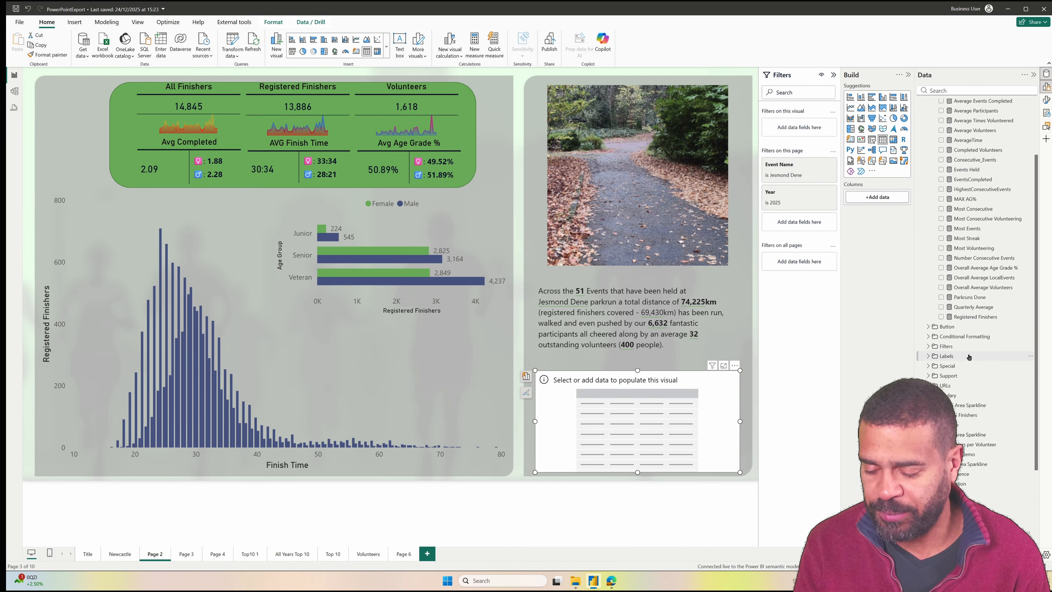
scroll(973, 420, "down", 3)
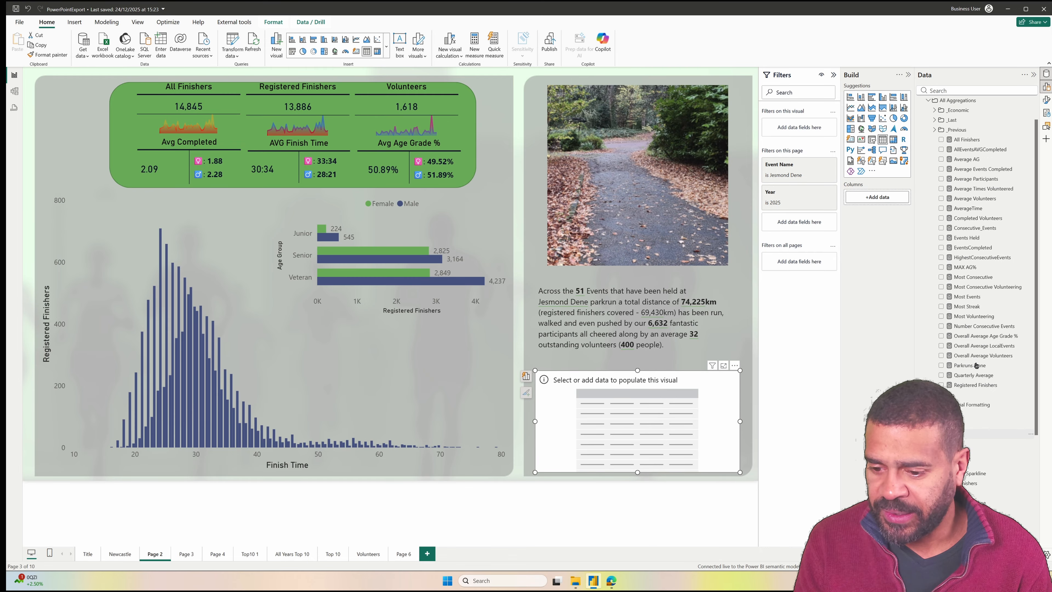
left_click(936, 373)
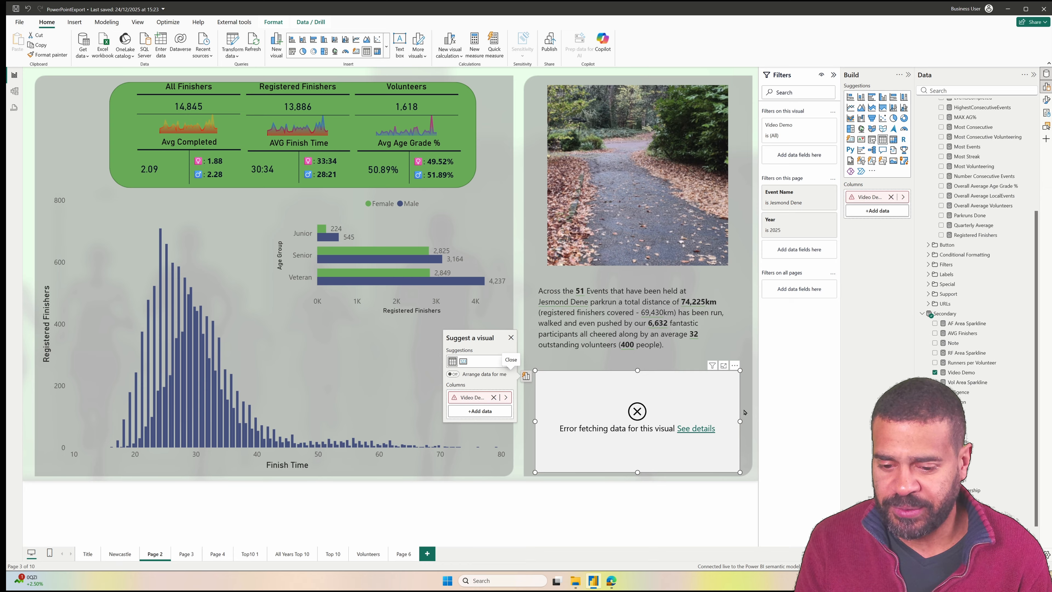
Read the new table's error details, and reopen the Video Demo formula at the SVGImageURL variable.
left_click(696, 428)
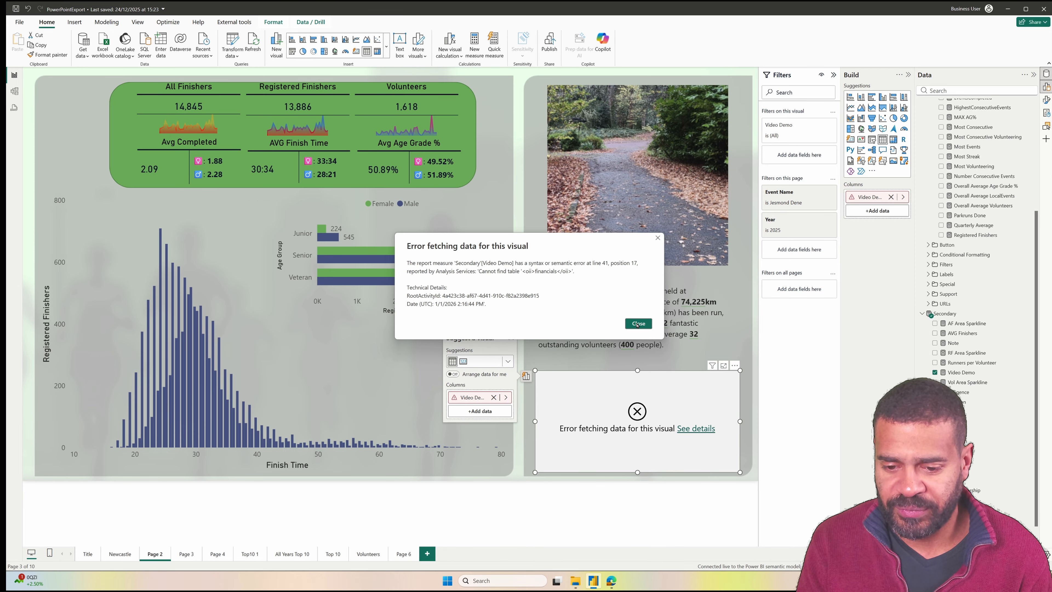
left_click(638, 323)
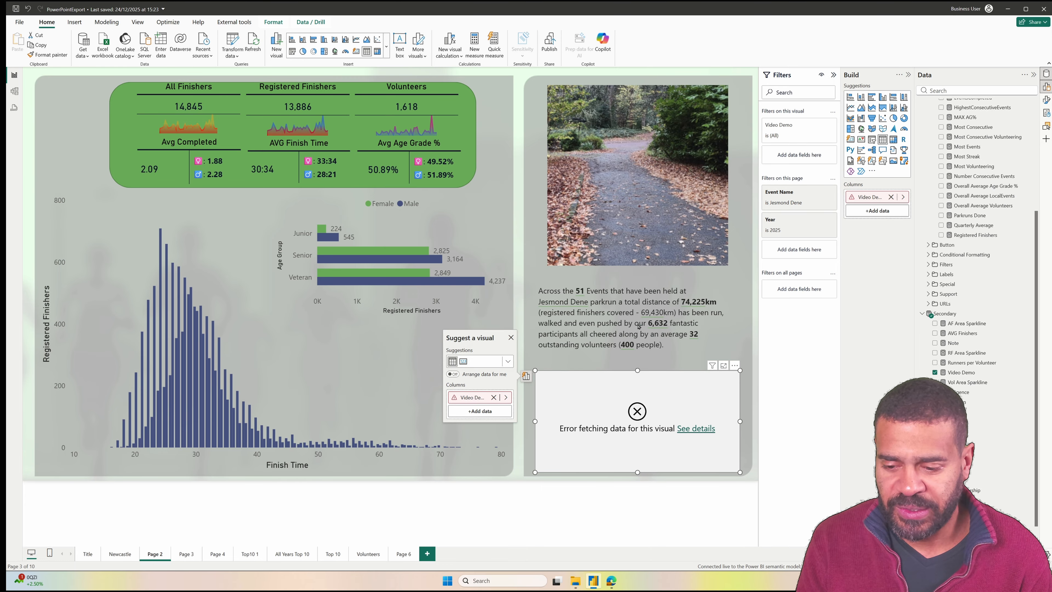
left_click(961, 372)
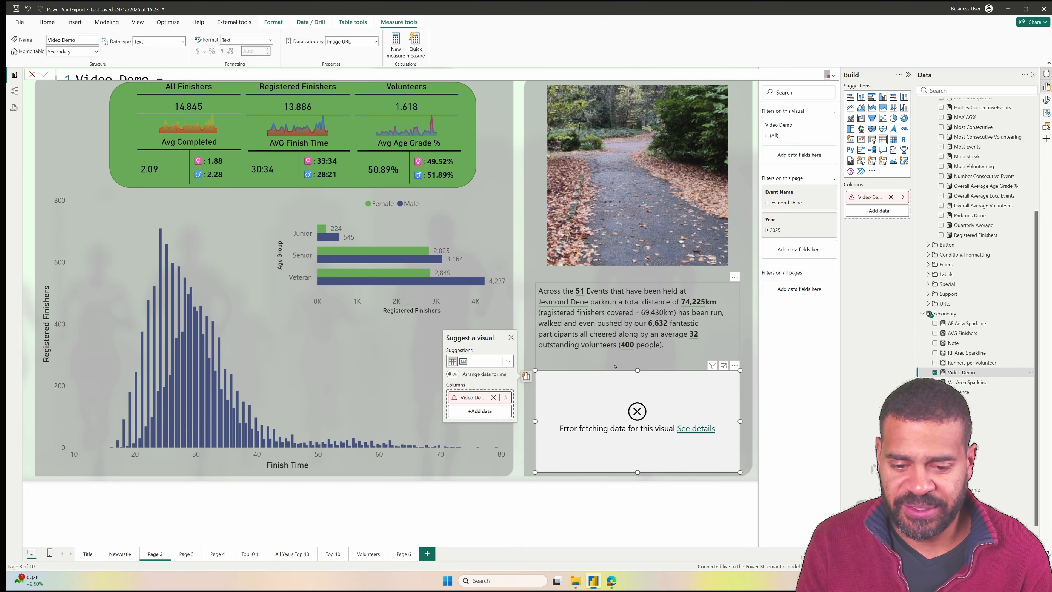
left_click(833, 76)
scroll(472, 233, "down", 5)
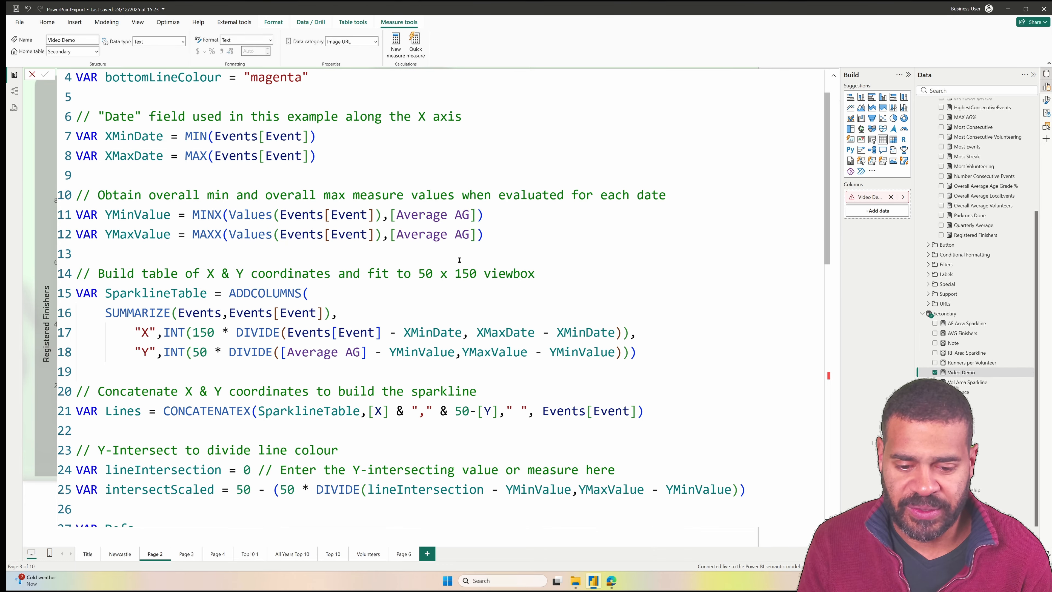
scroll(448, 315, "down", 5)
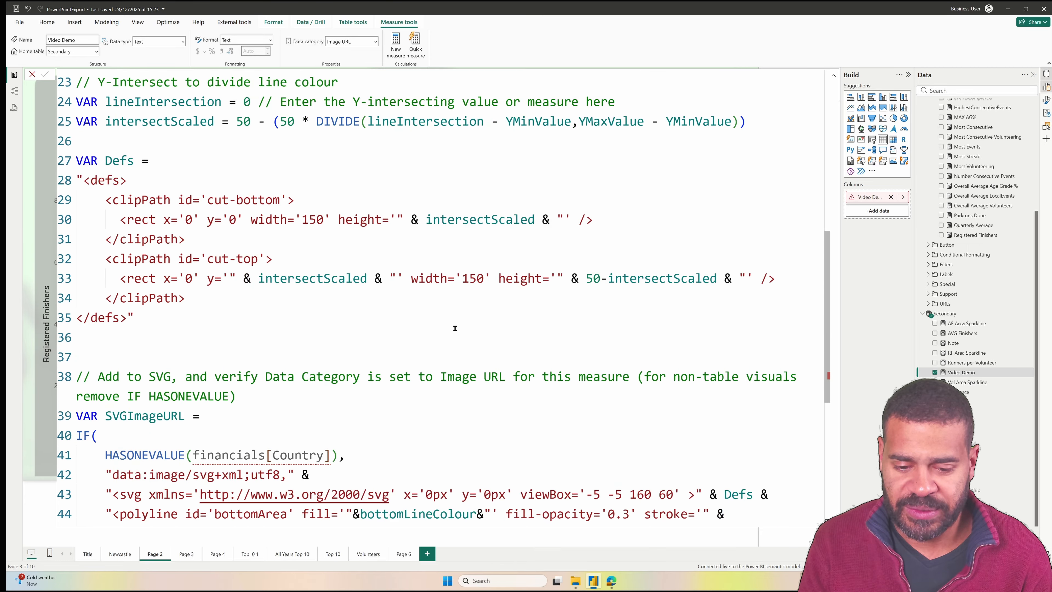
Replace financials[Country] in the HASONEVALUE function with Events[LocationID].
double_click(220, 312)
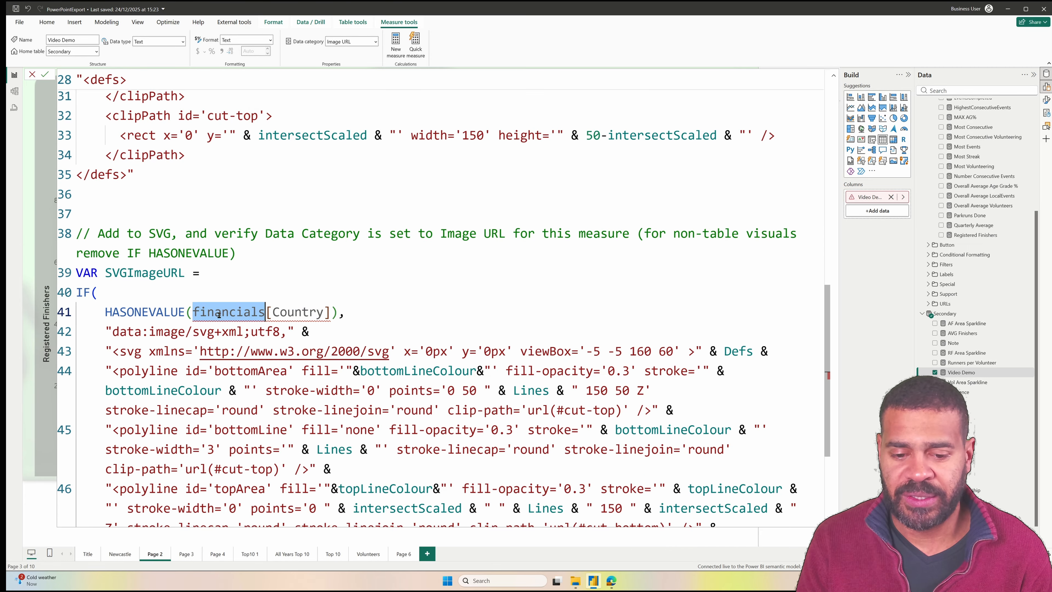
type("Even")
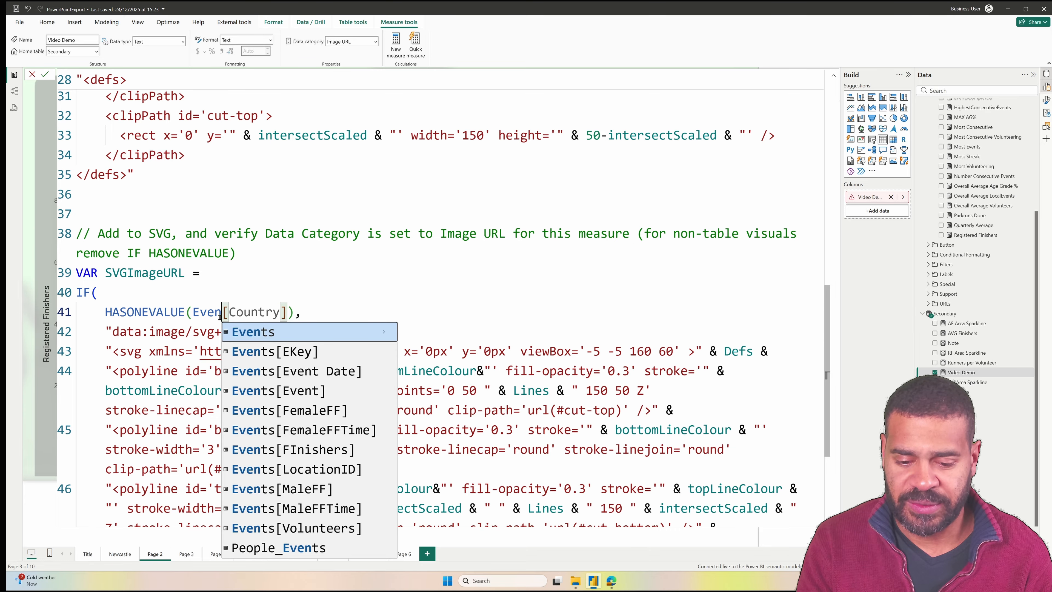
key("Down")
key("Down")
key("Down")
key("Down")
key("Down")
key("Down")
key("Down")
key("Down")
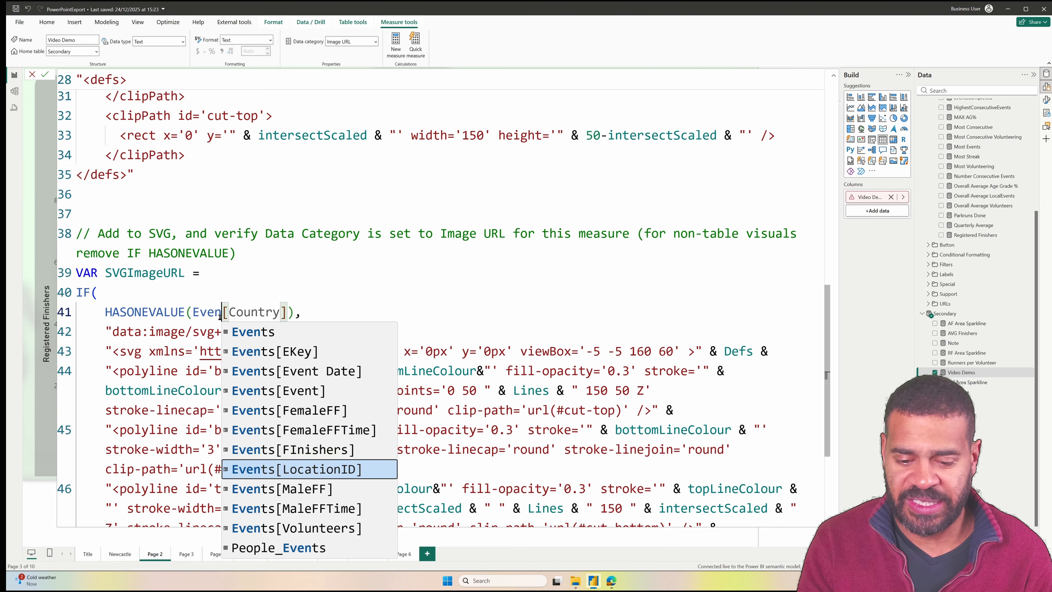
key("Up")
key("Tab")
key("Delete")
key("Delete")
key("Delete")
key("Delete")
key("Delete")
key("Delete")
key("Delete")
key("Delete")
key("Delete")
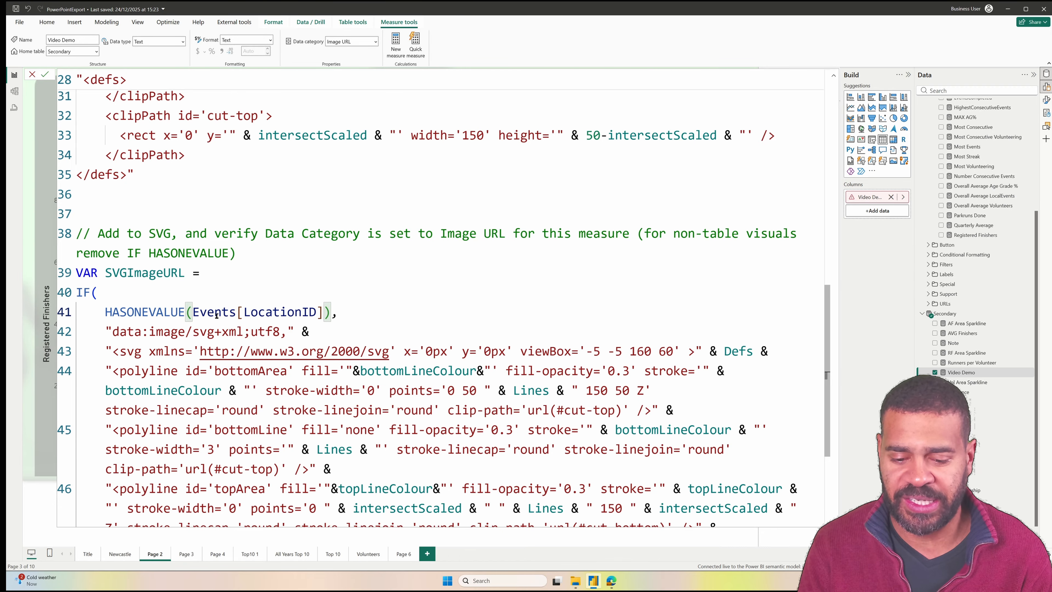
Check the rest of the SVGImageURL code, commit the Video Demo formula and return to the report page.
scroll(219, 316, "down", 4)
scroll(246, 332, "up", 15)
scroll(394, 364, "down", 15)
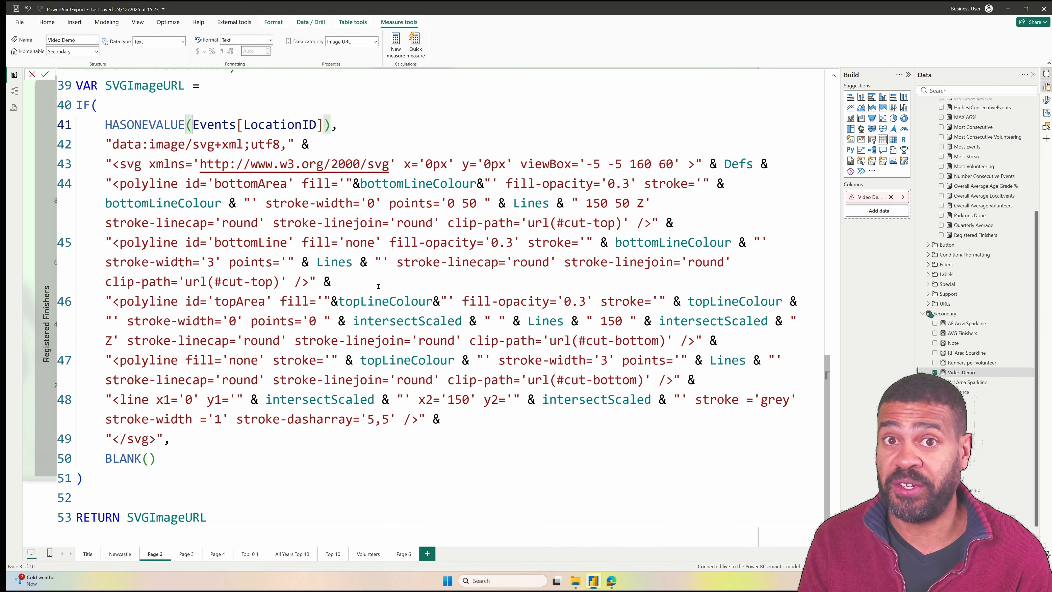
scroll(238, 179, "up", 1)
scroll(238, 179, "up", 2)
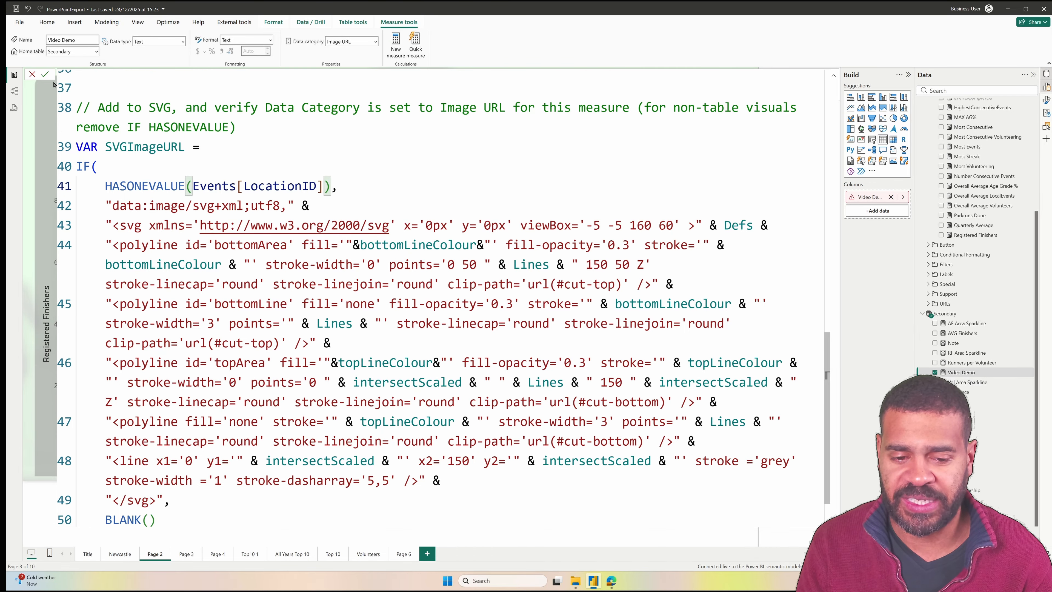
key("Return")
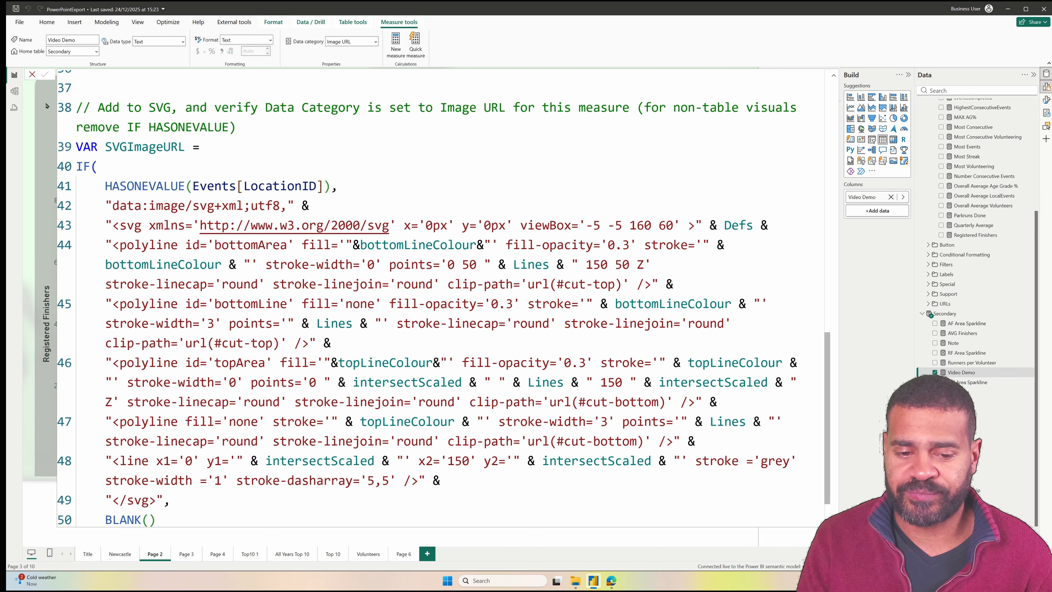
left_click(14, 91)
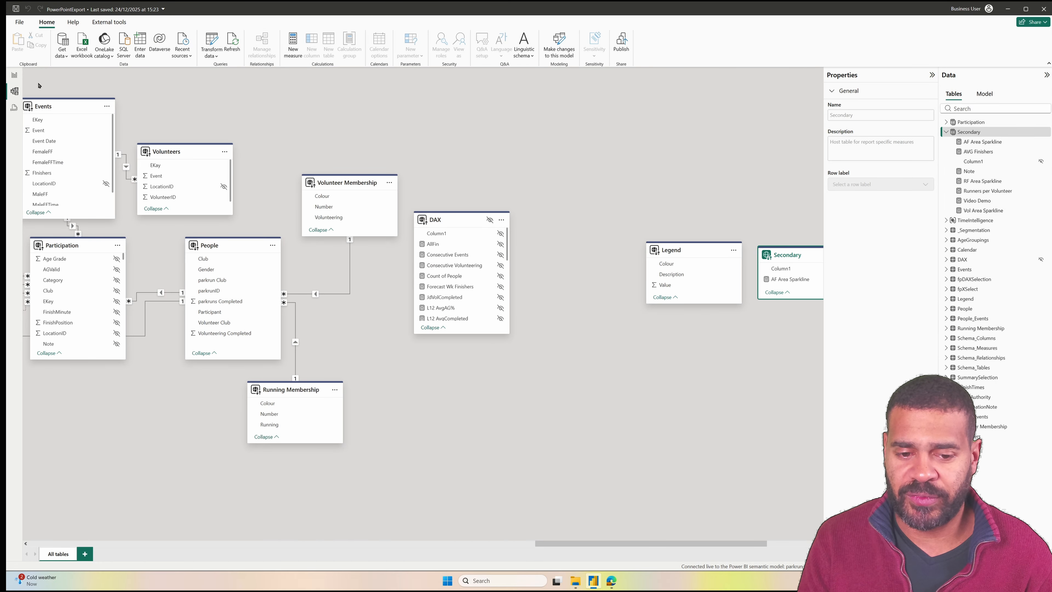
left_click(14, 74)
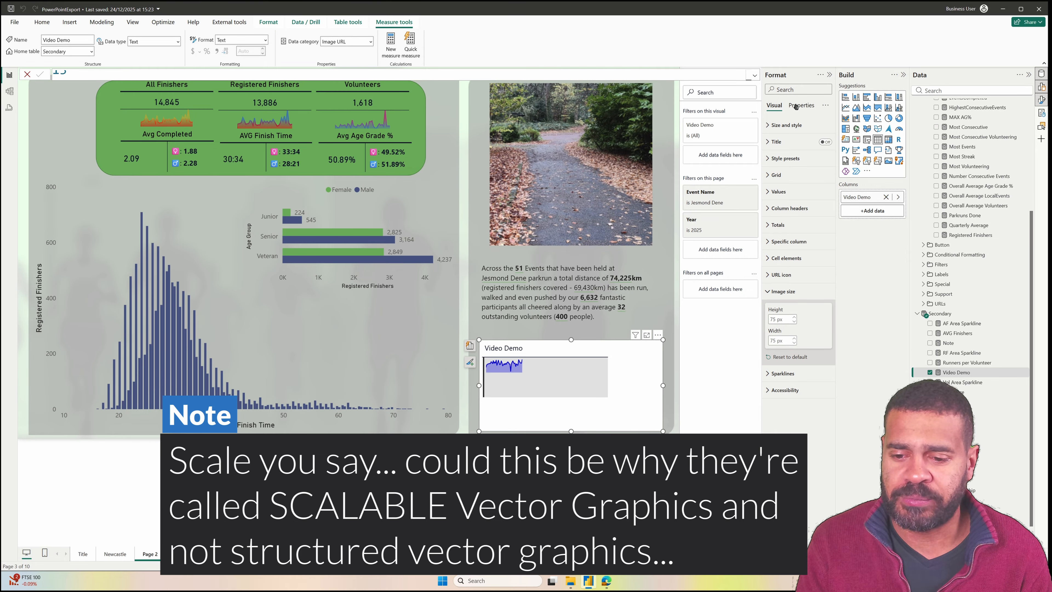
Set the image width of the Video Demo table visual to 250 px.
left_click(828, 74)
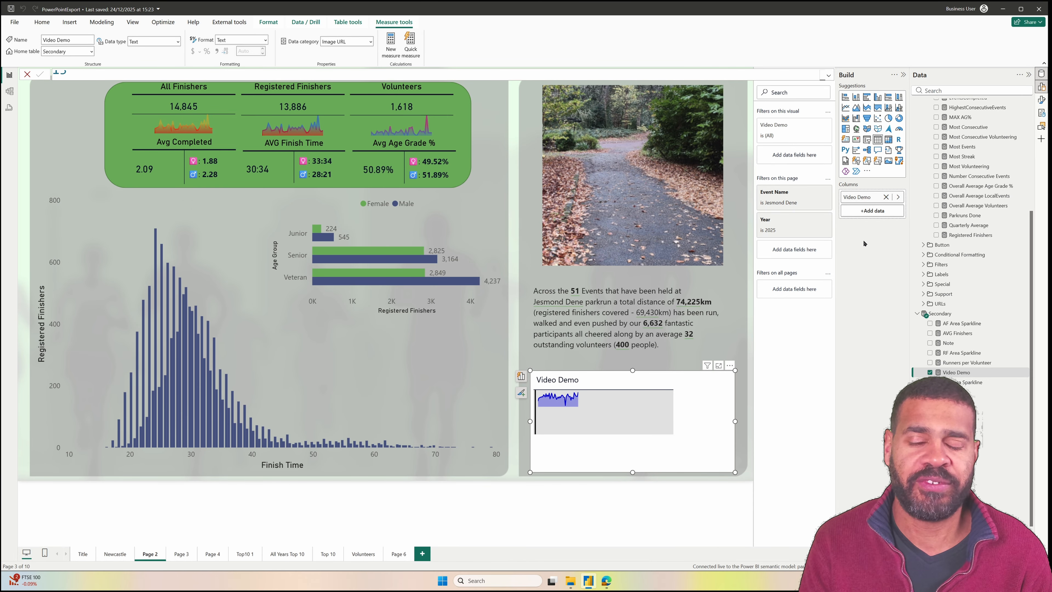
left_click(1041, 99)
left_click(795, 291)
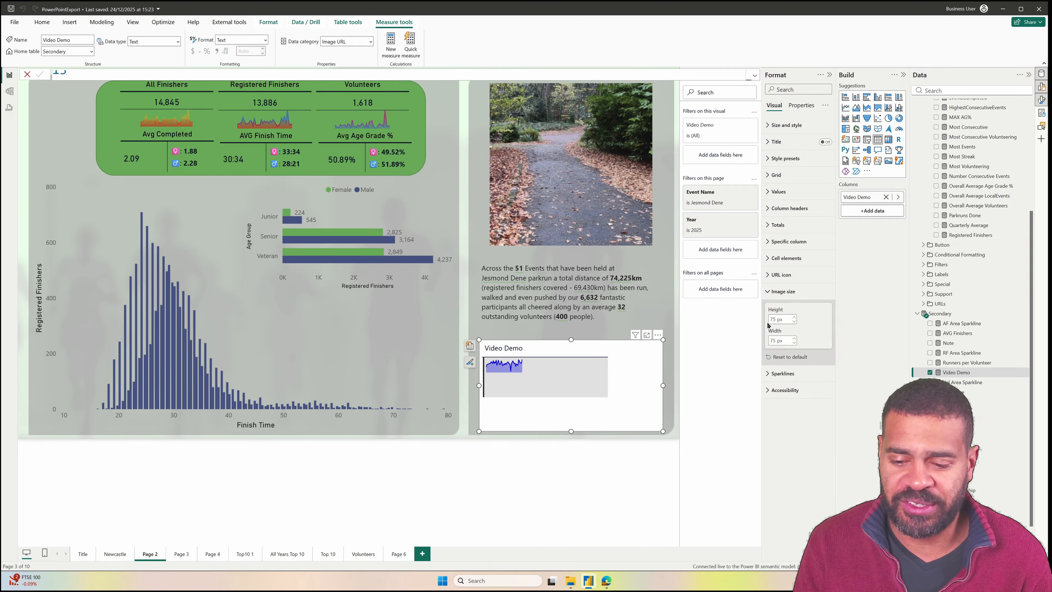
double_click(772, 340)
type("250")
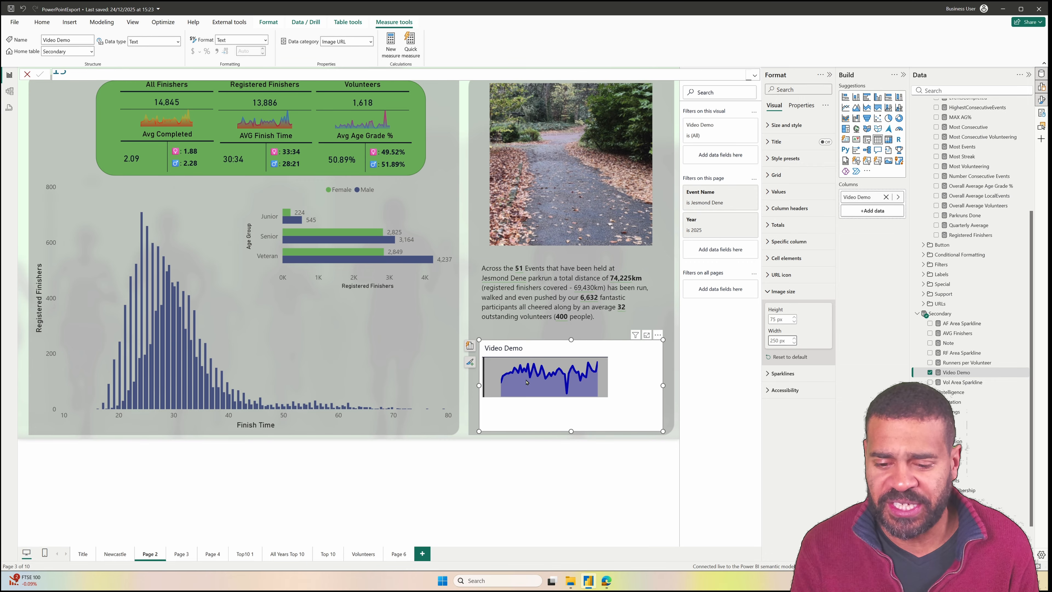
mouse_move(595, 371)
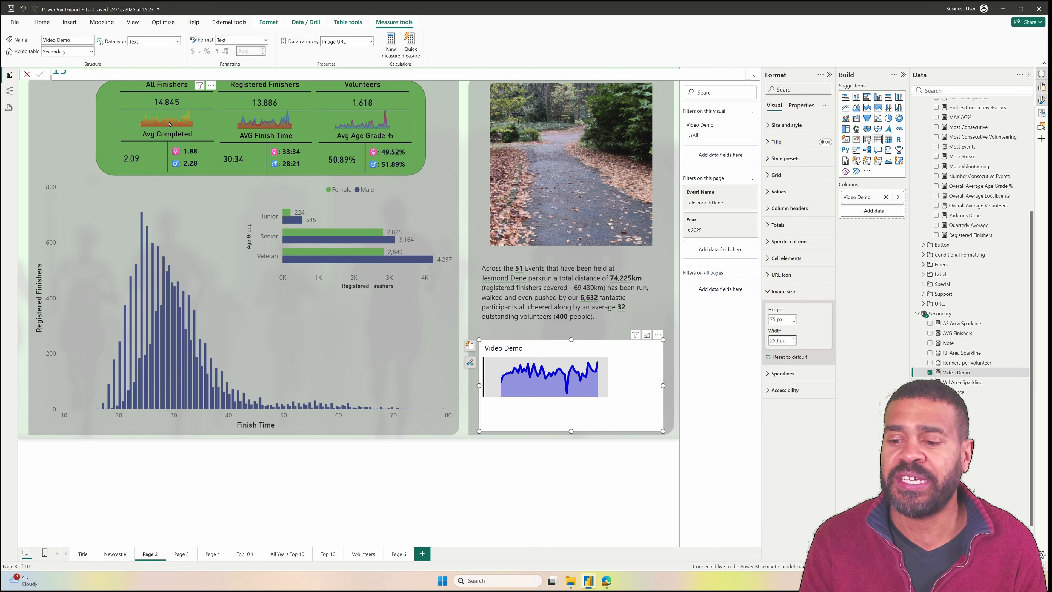
scroll(993, 248, "up", 5)
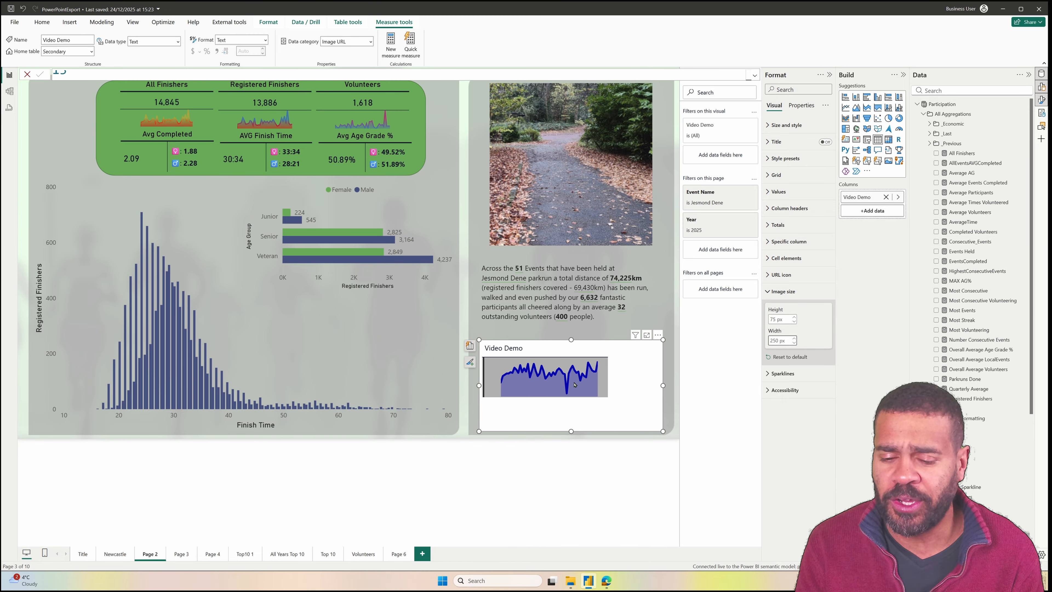
mouse_move(509, 391)
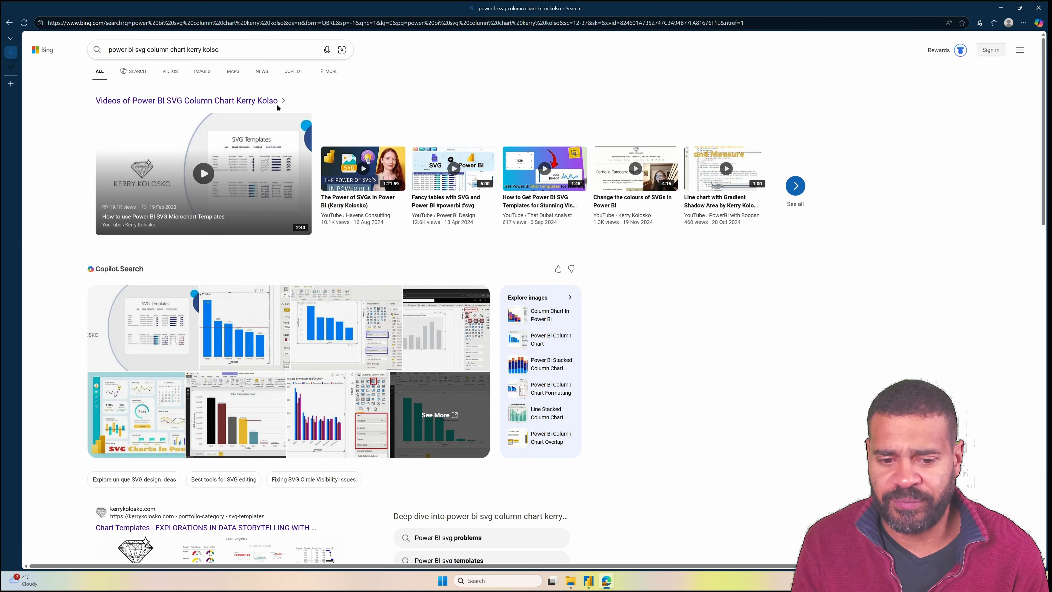
Switch to the Area Sparklines with Intercept page in the Edge browser and look through the site's SVG Templates gallery.
left_click(12, 67)
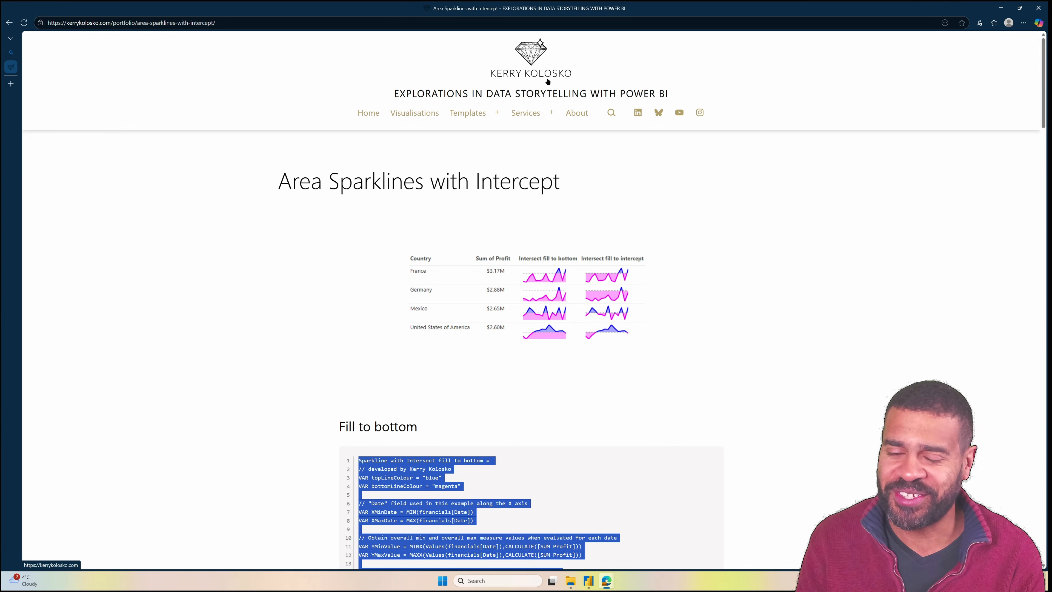
mouse_move(467, 113)
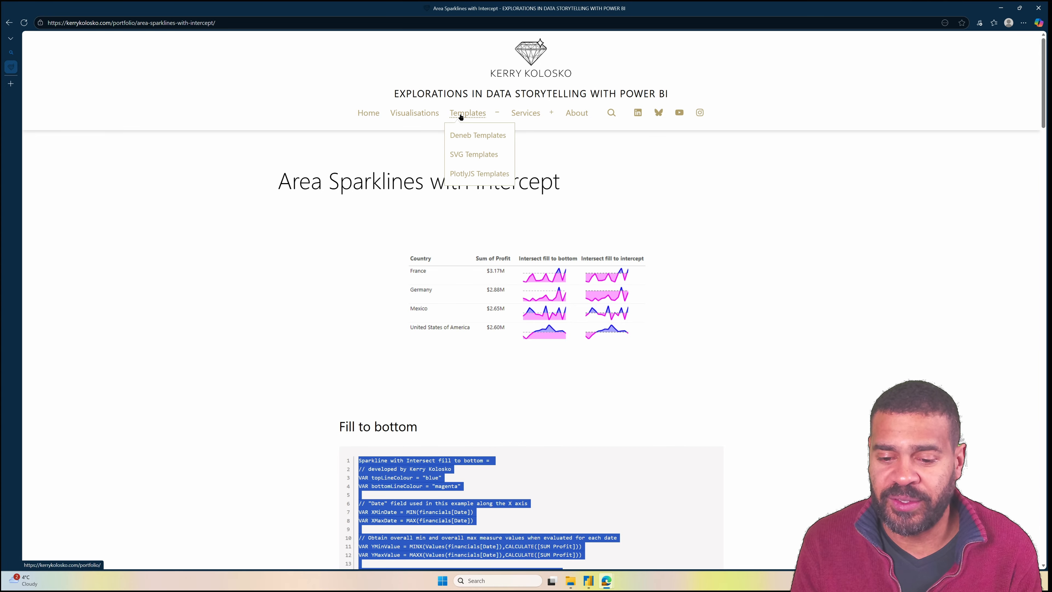
left_click(465, 155)
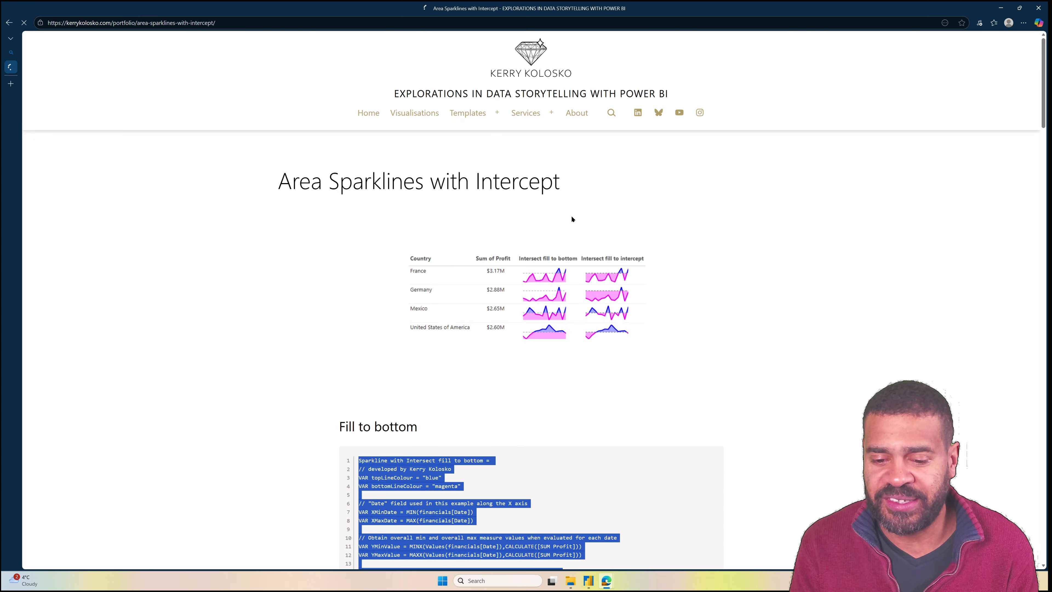
scroll(745, 197, "down", 5)
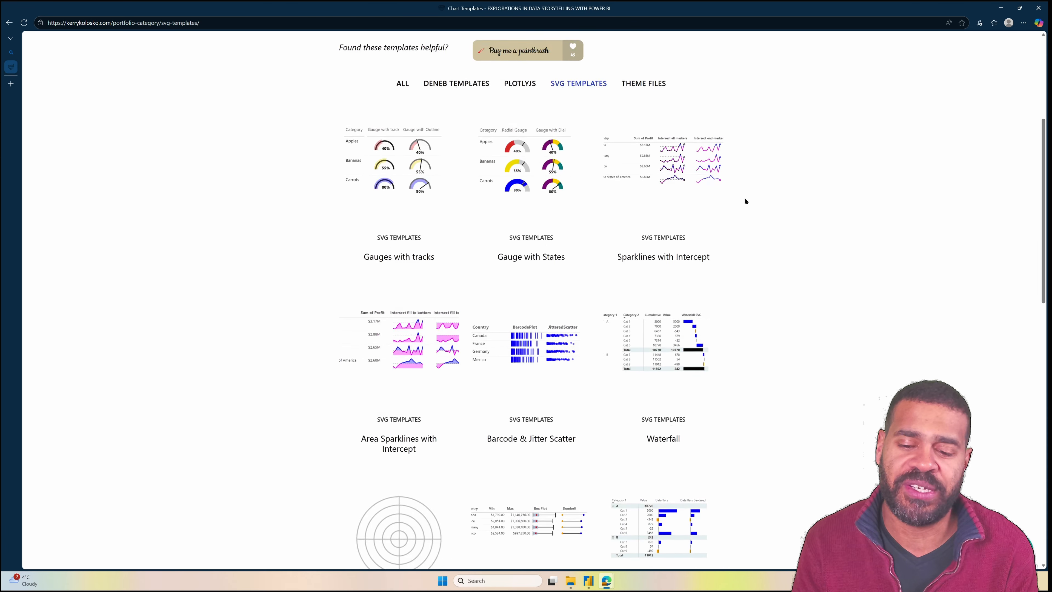
scroll(768, 203, "down", 6)
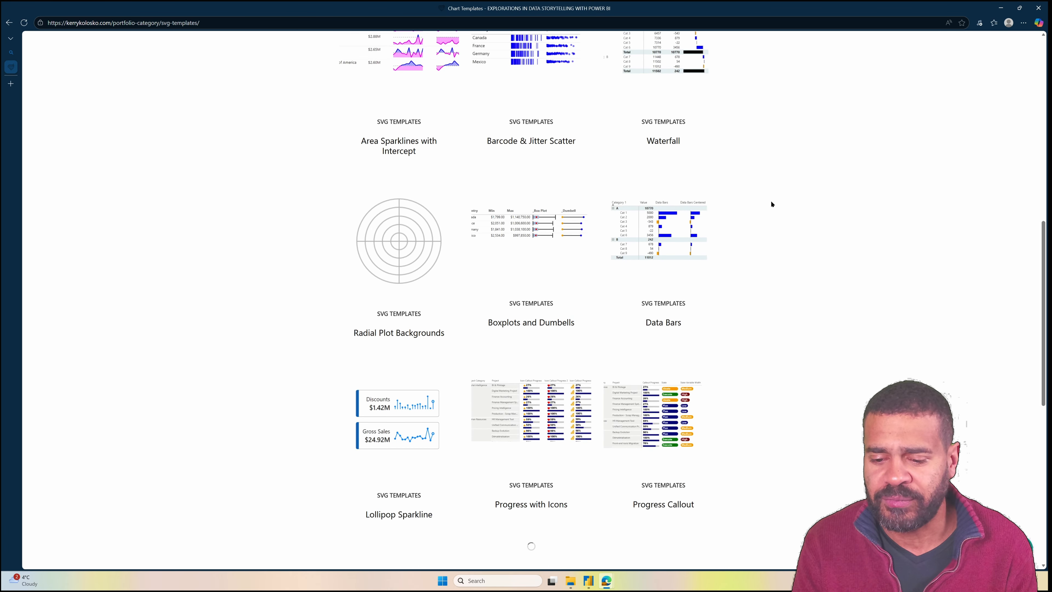
Look through the remaining SVG Templates, including the progress, gauge, sparkline and range bar designs.
scroll(768, 204, "down", 5)
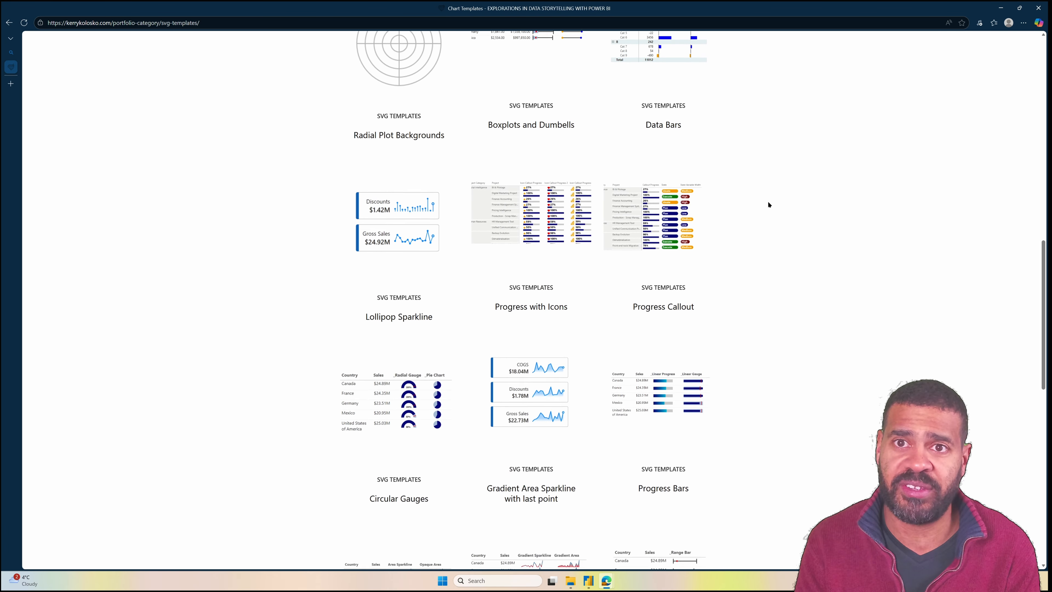
scroll(767, 200, "down", 2)
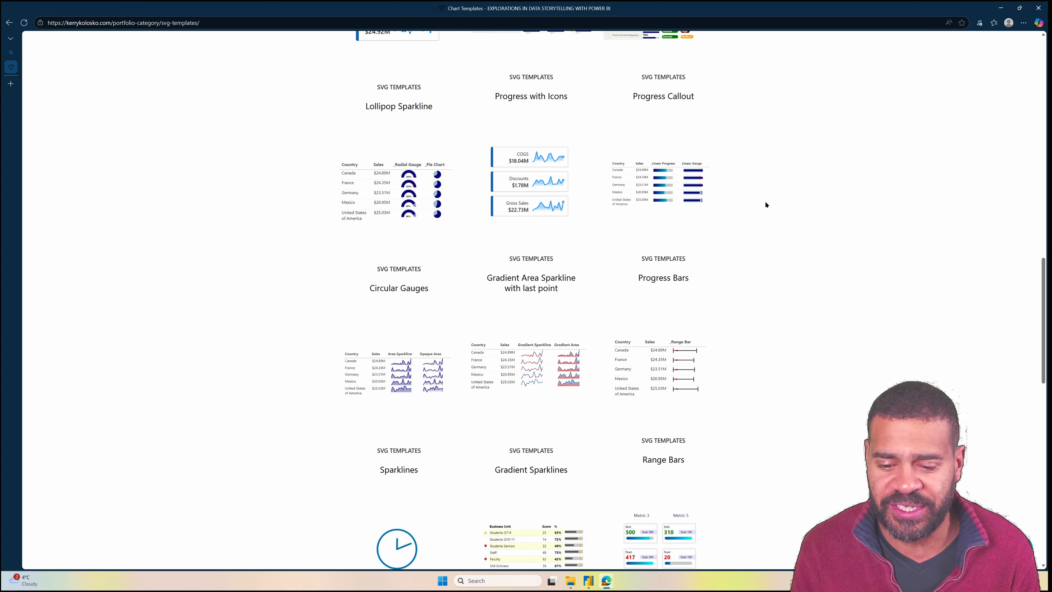
scroll(765, 201, "down", 1)
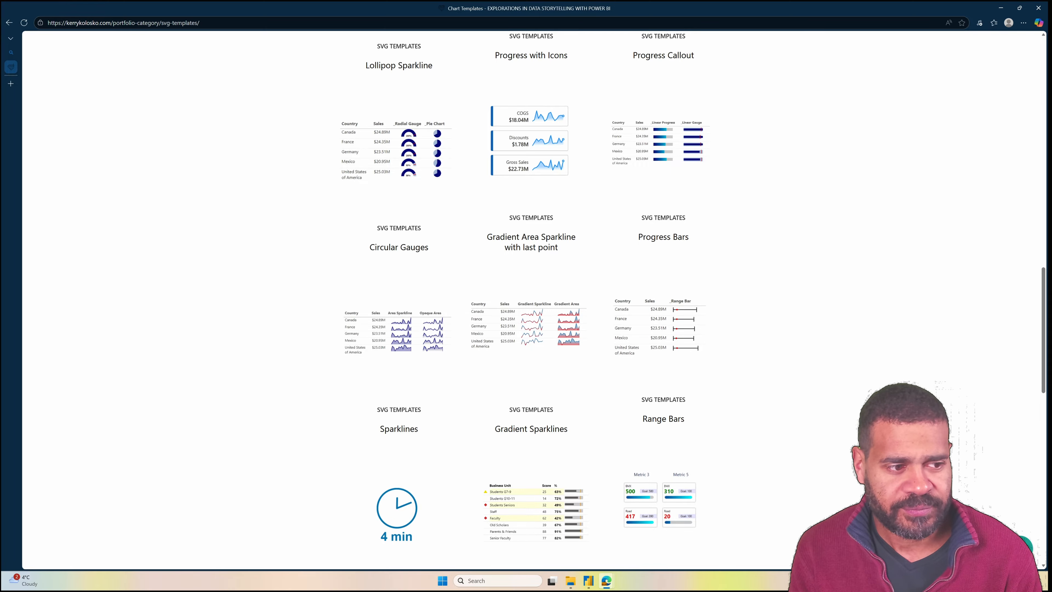
Switch back to Power BI Desktop, collapse the Format, Build and Data panes and delete the Video Demo table visual.
key("alt+Tab")
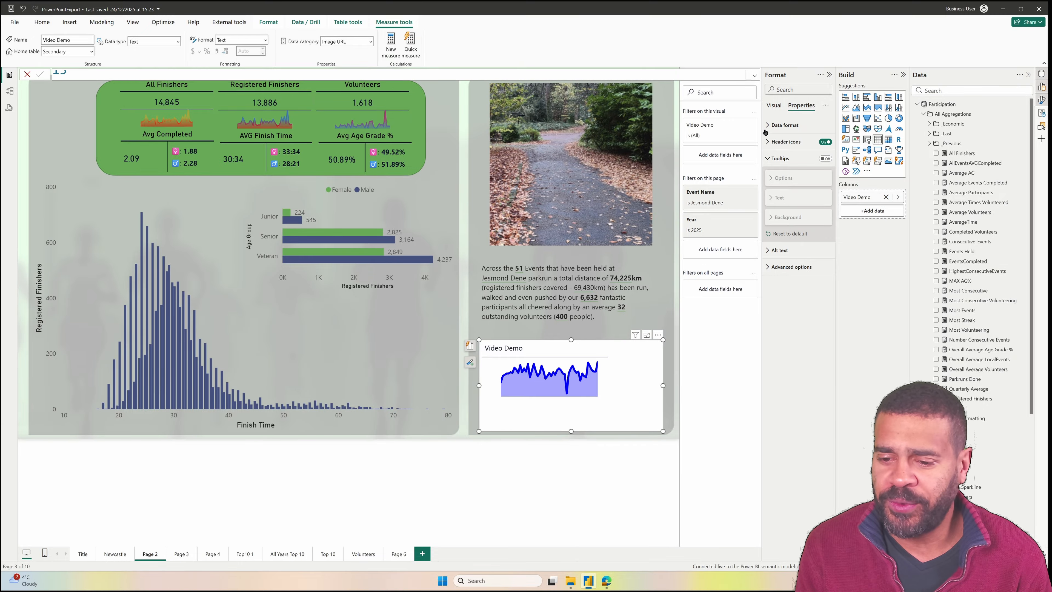
left_click(830, 75)
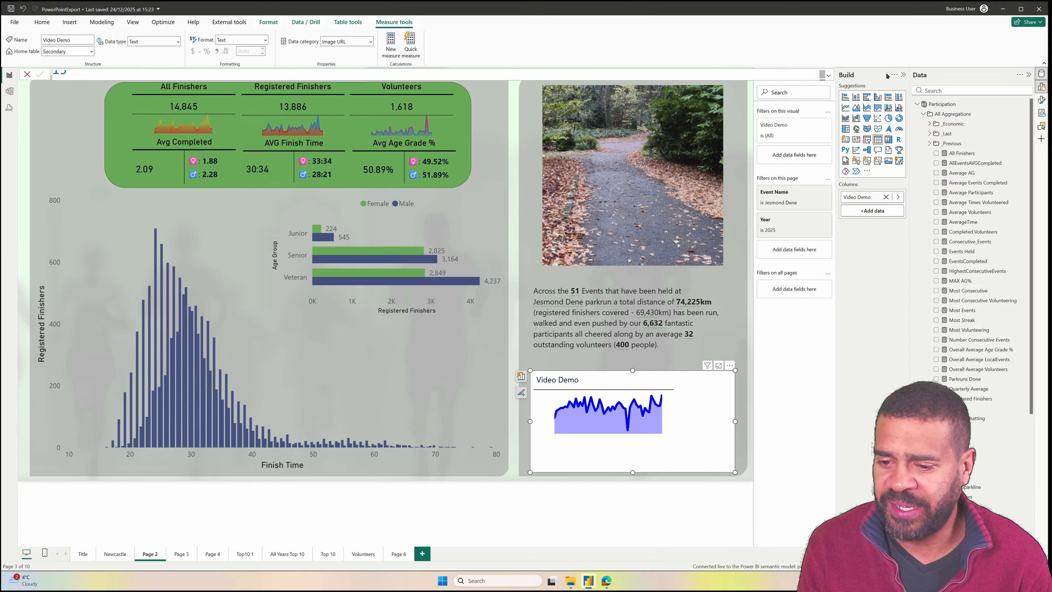
left_click(903, 74)
left_click(1029, 74)
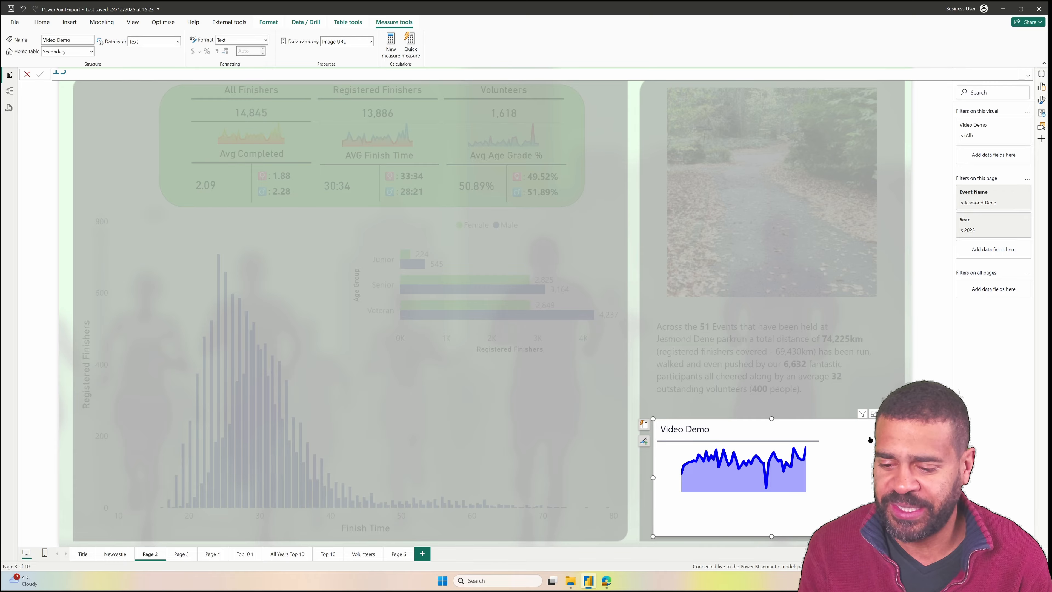
key("Delete")
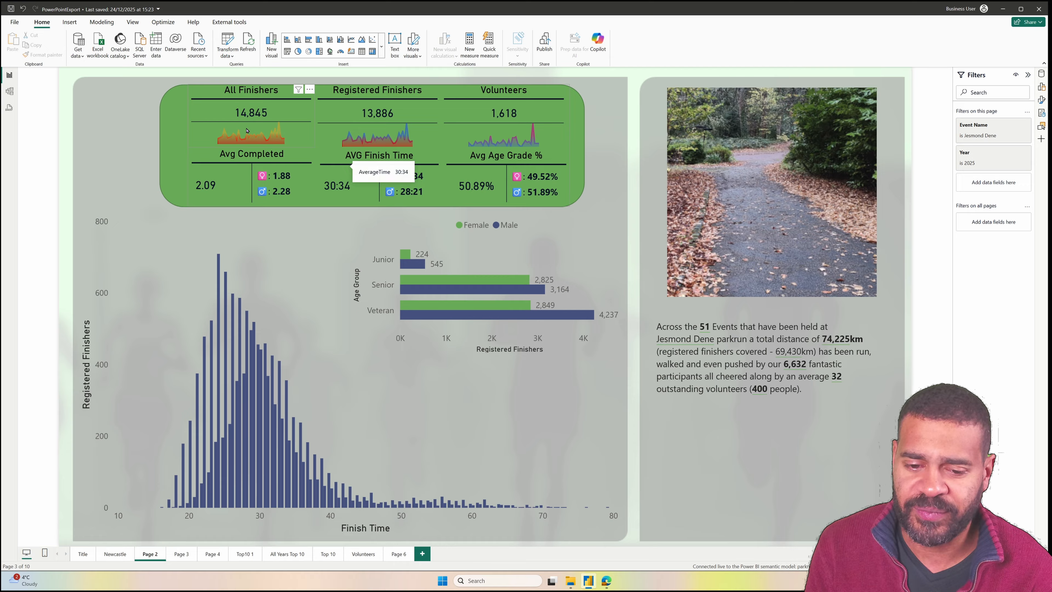
left_click(228, 124)
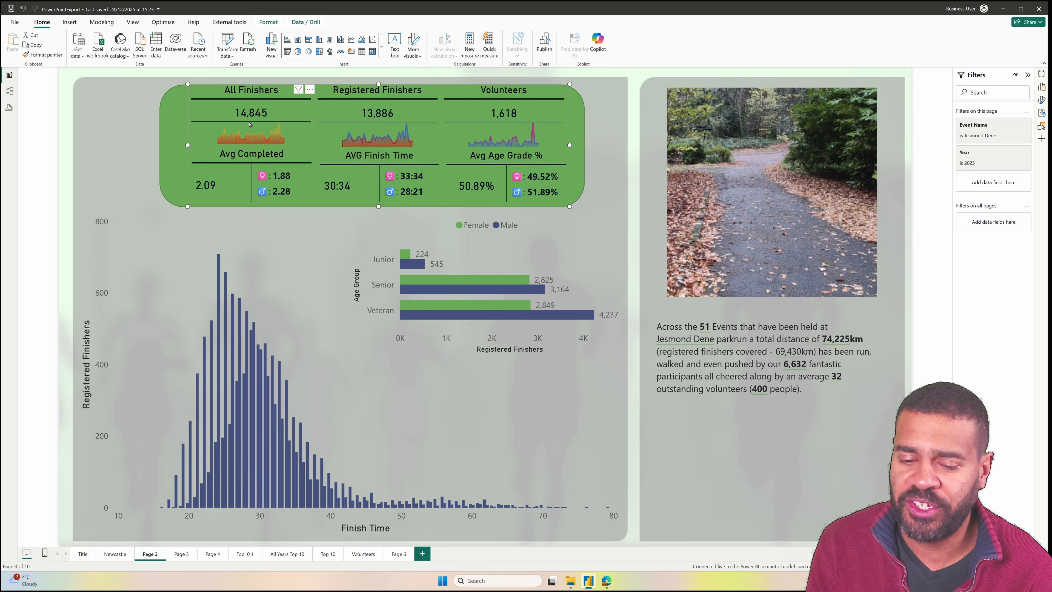
left_click(226, 113)
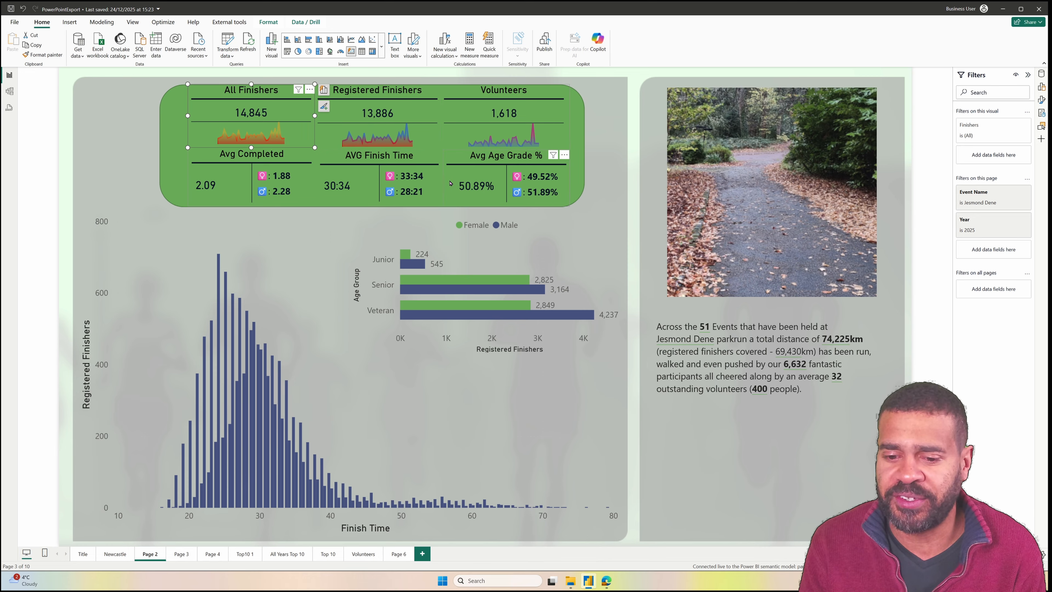
left_click(496, 249)
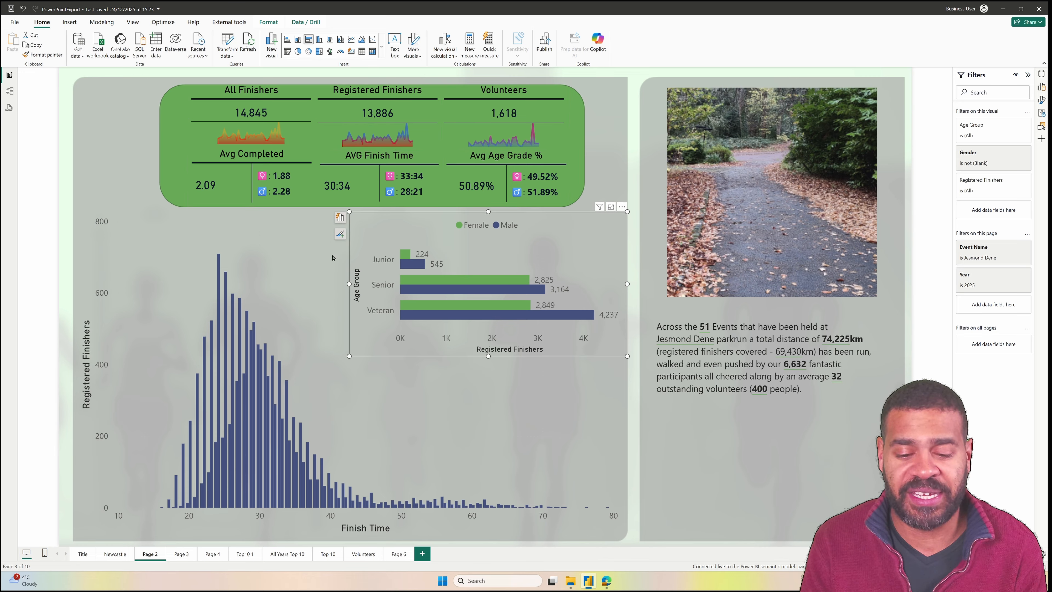
left_click(278, 262)
left_click(758, 449)
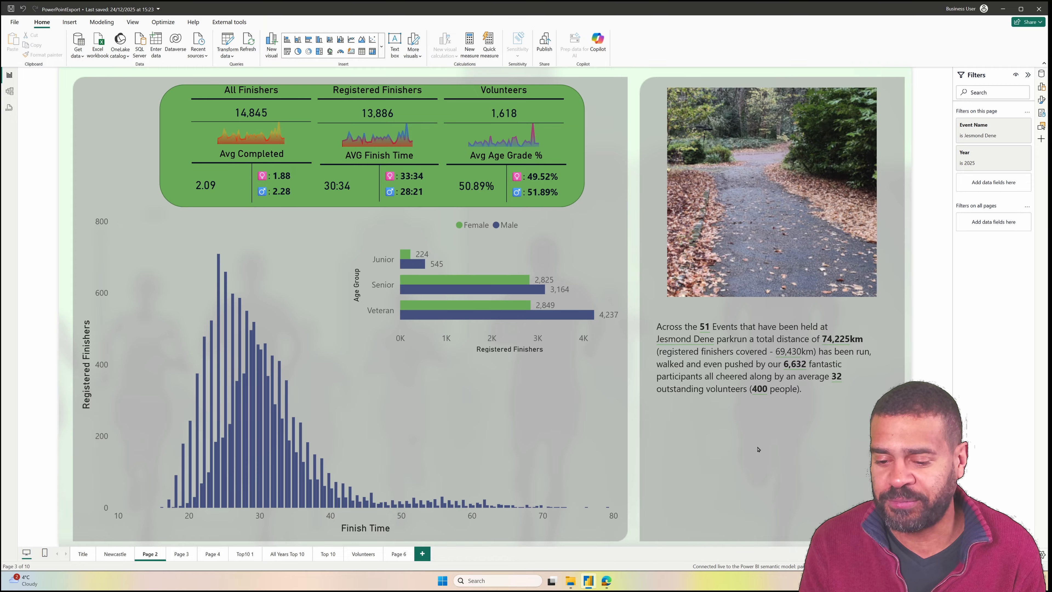
left_click(761, 235)
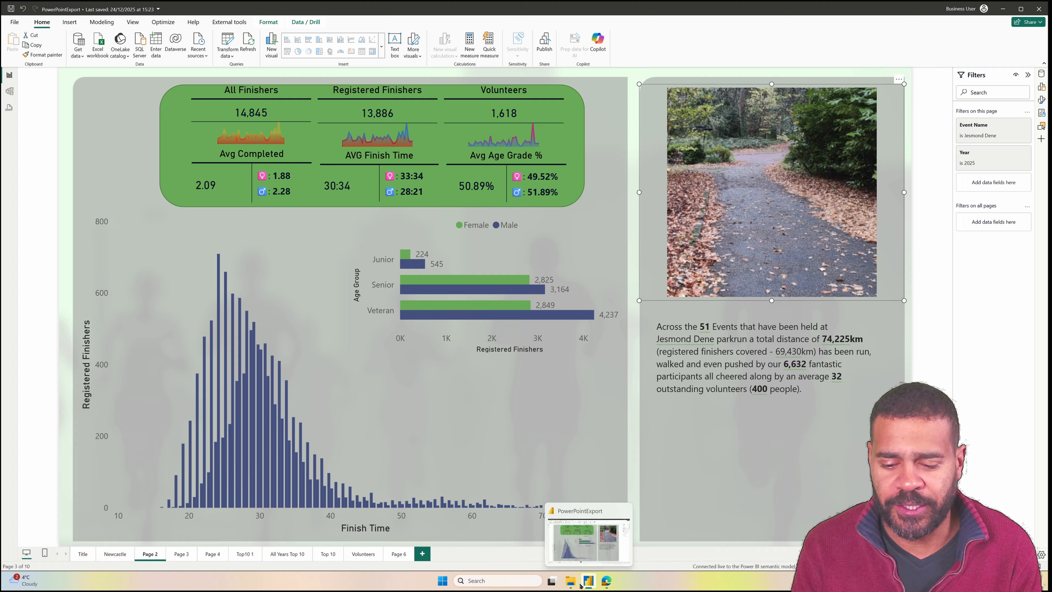
Switch to the Power BI service in the Edge browser and open the recent parkruns Report from the Business-SLT location.
left_click(606, 580)
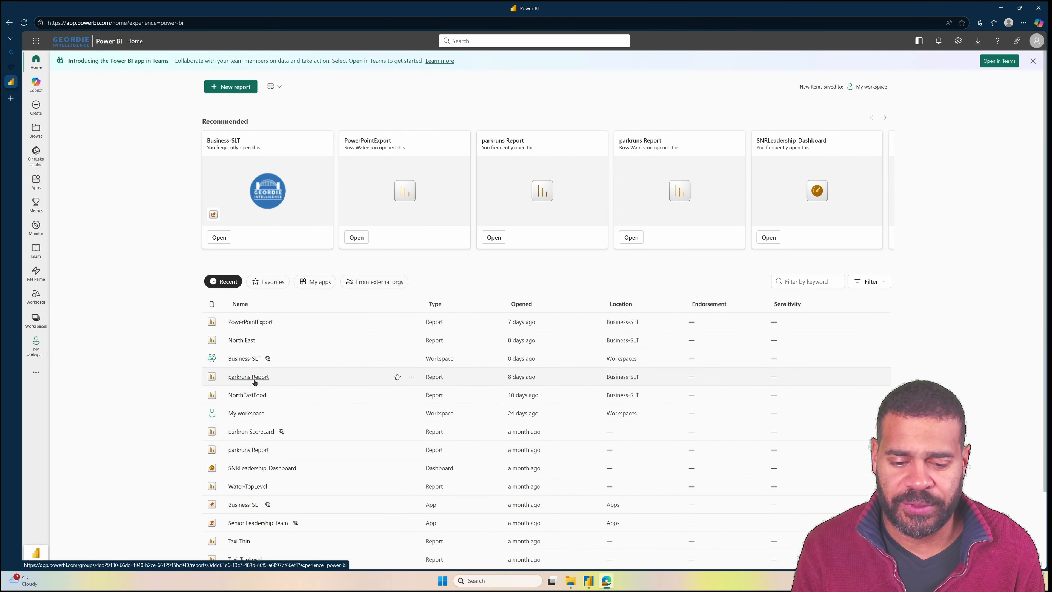
left_click(254, 376)
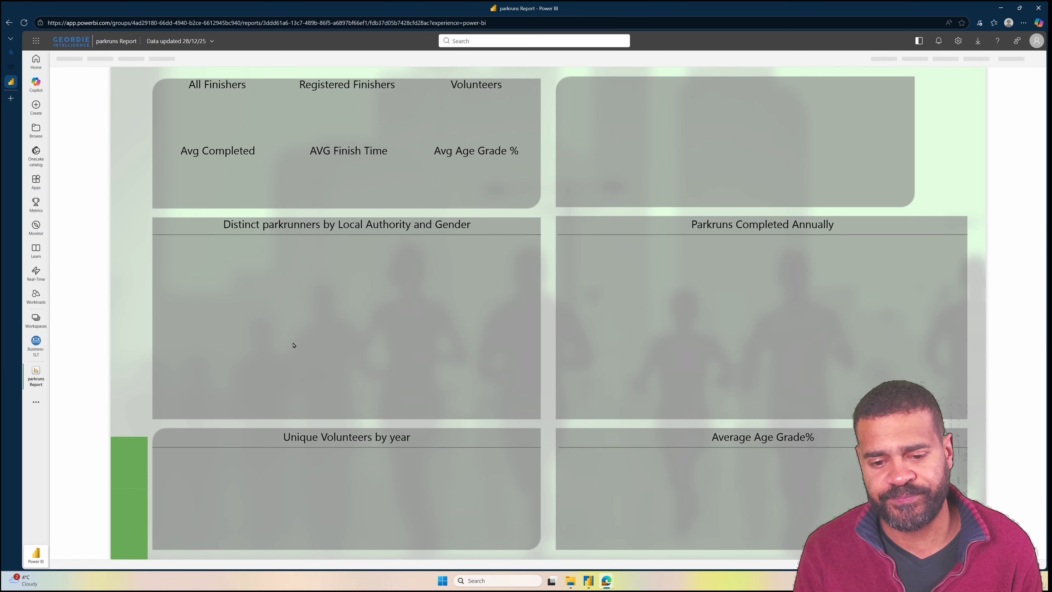
mouse_move(279, 327)
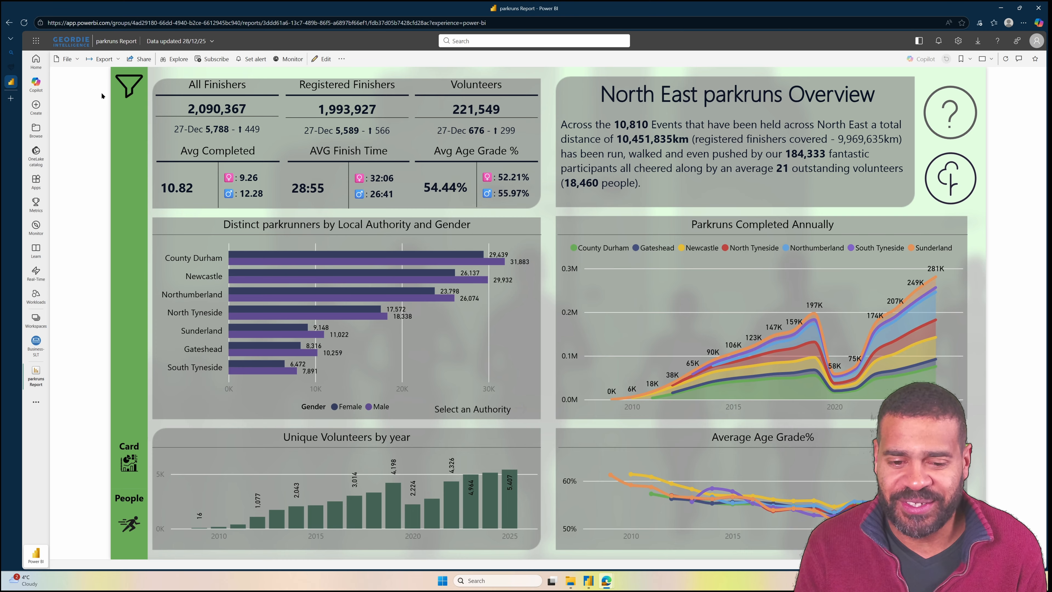
Go to the Business-SLT workspace and reopen the parkruns Report from its item list.
left_click(36, 343)
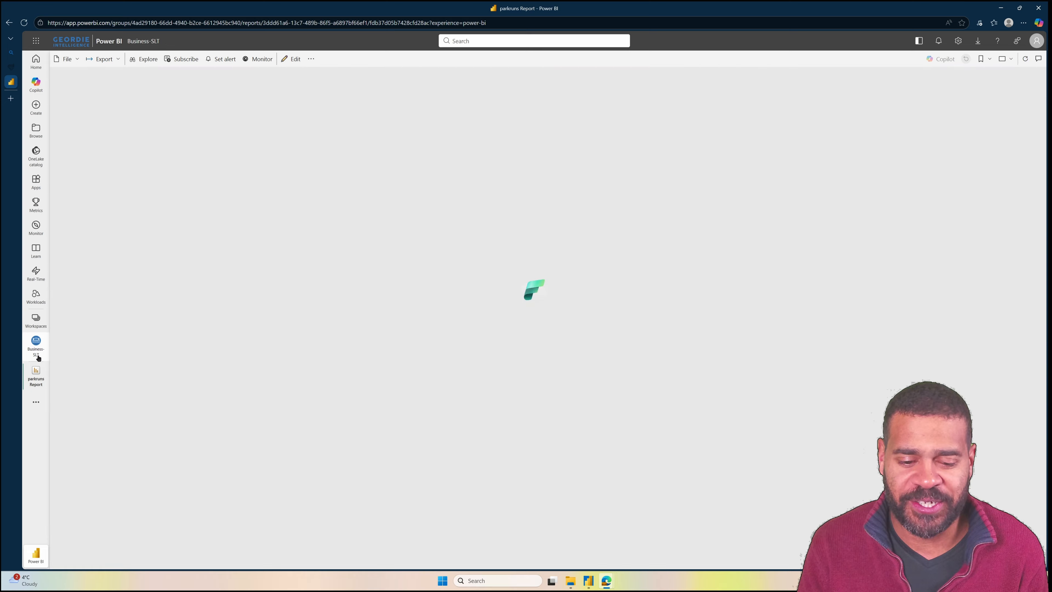
left_click(36, 379)
left_click(45, 365)
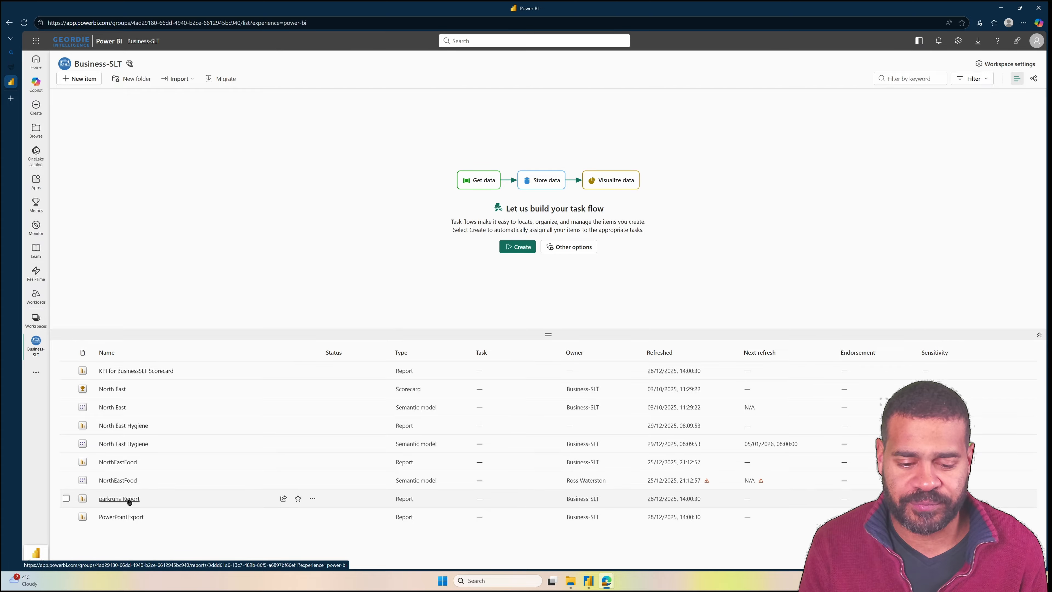
left_click(120, 499)
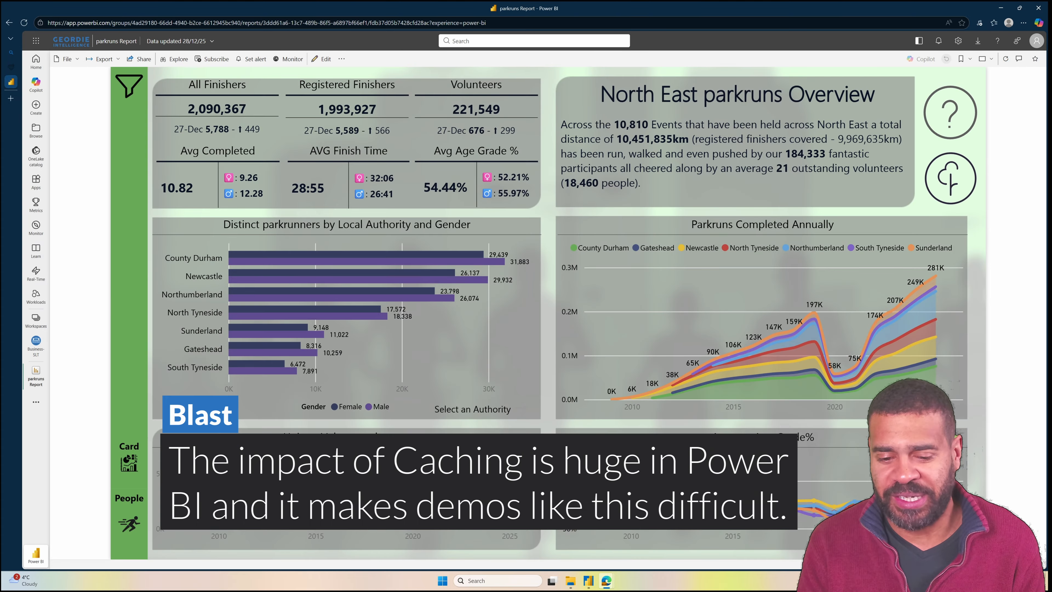
Filter the overview by Northumberland, change the selection to Newcastle and drill through to the Newcastle parkruns page.
left_click(193, 296)
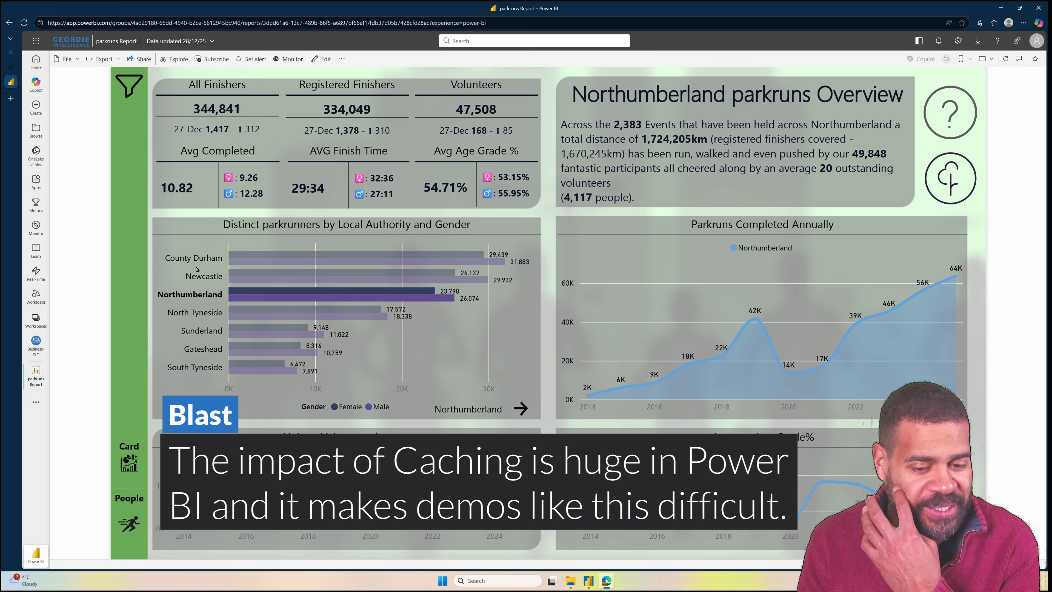
left_click(204, 277)
left_click(476, 410)
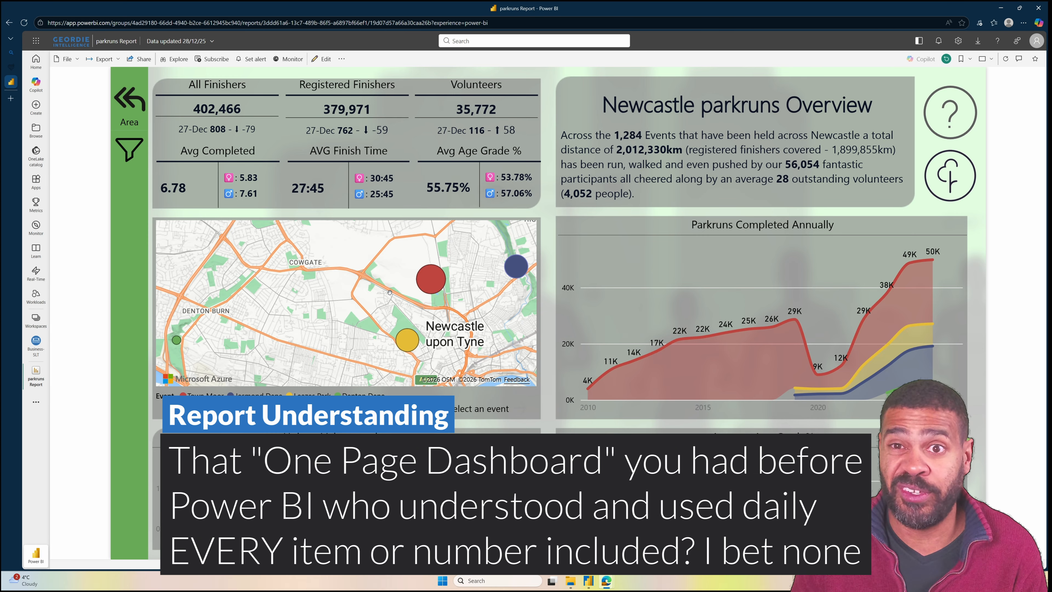
Return to the North East overview and repeat the Newcastle drill-through two more times.
left_click(120, 92)
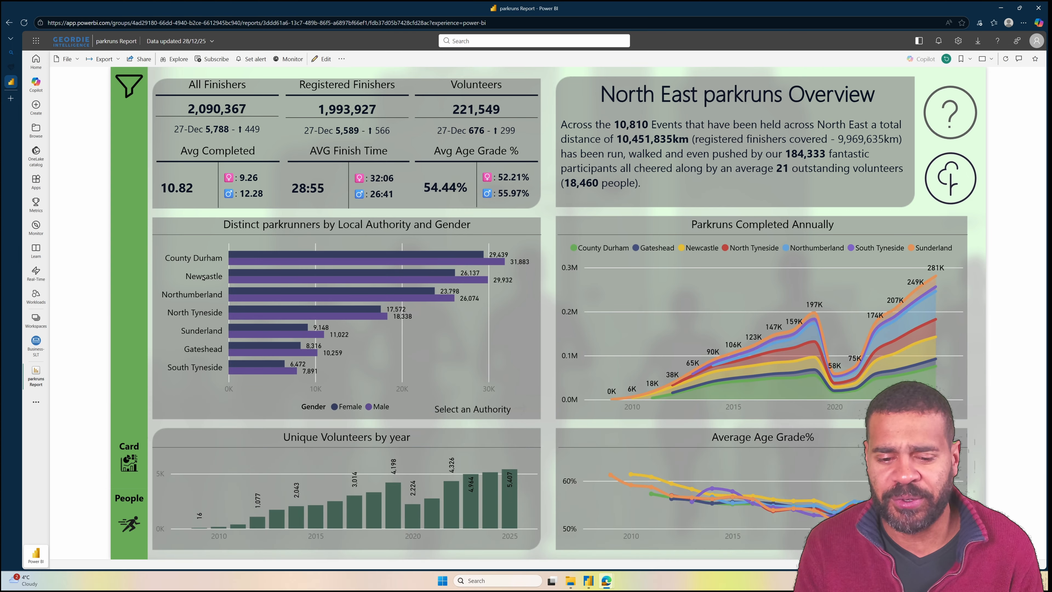
left_click(204, 277)
left_click(460, 411)
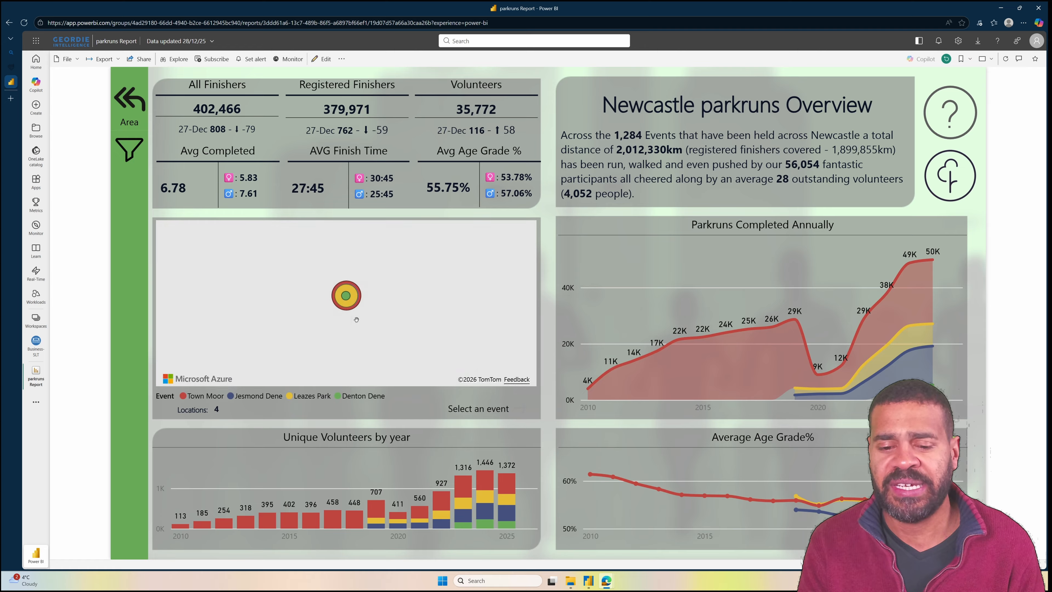
left_click(130, 103)
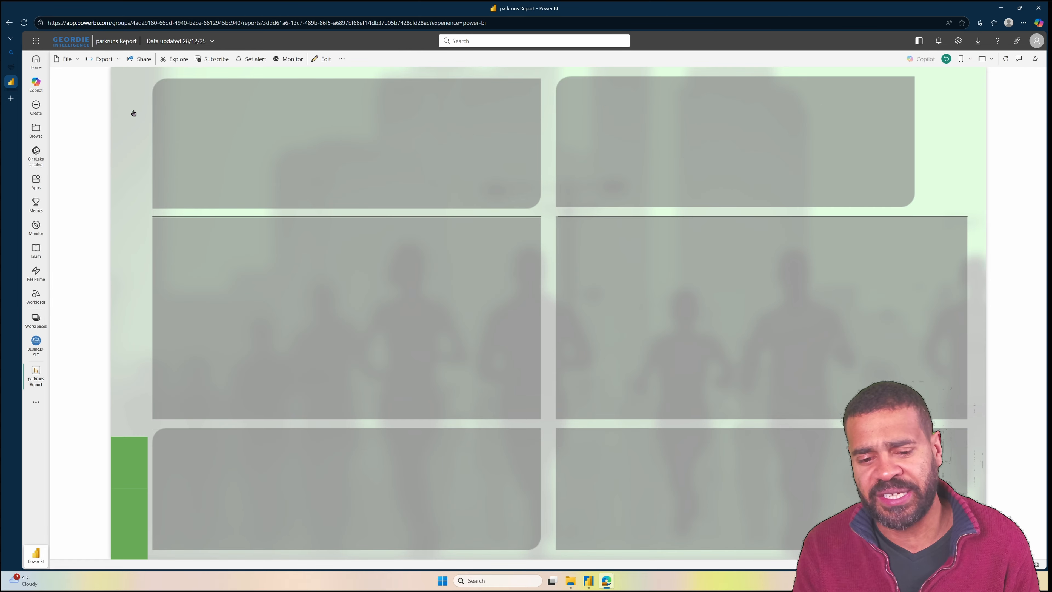
left_click(201, 277)
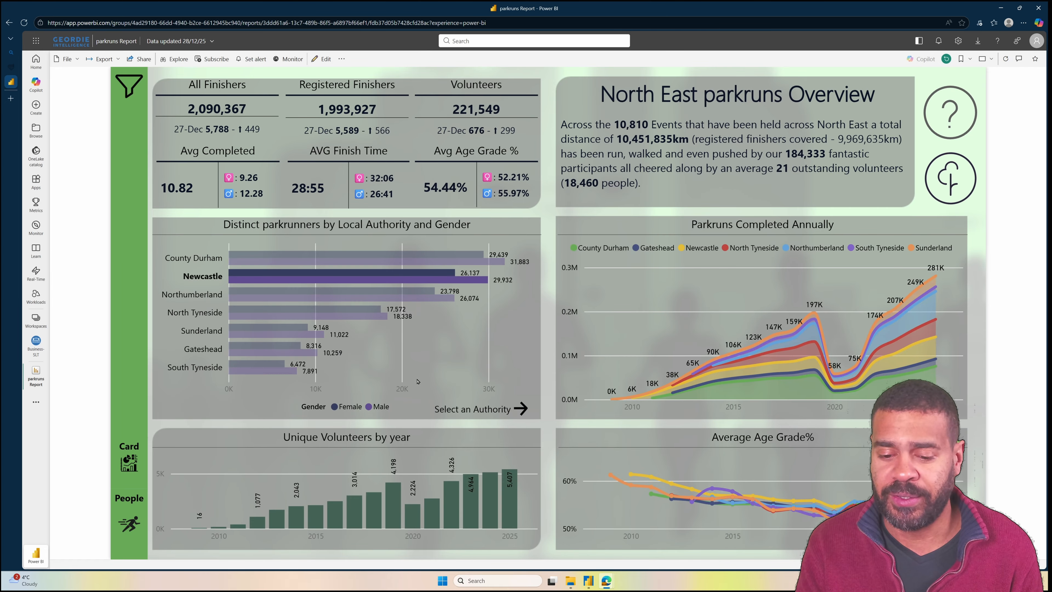
left_click(472, 409)
Filter the Newcastle parkruns page to the year 2025 and close the filter panel.
left_click(143, 151)
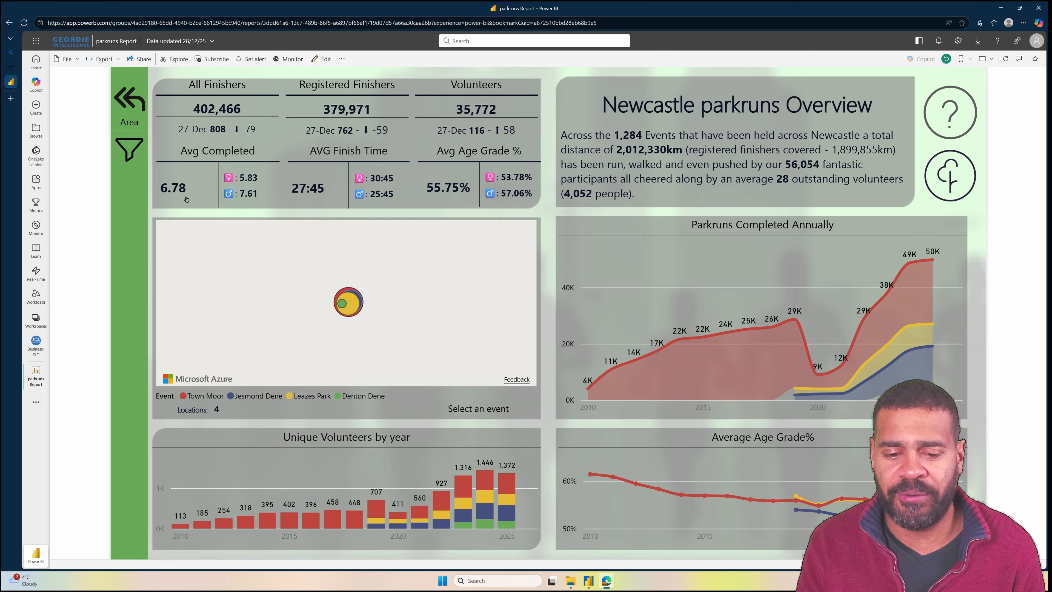
left_click(277, 227)
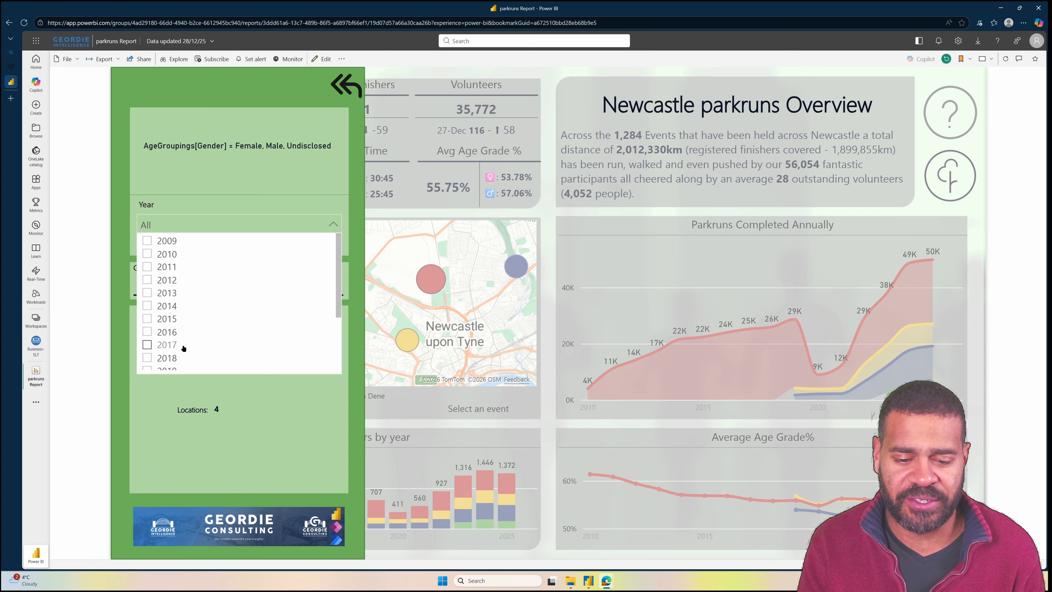
scroll(186, 323, "down", 3)
left_click(166, 364)
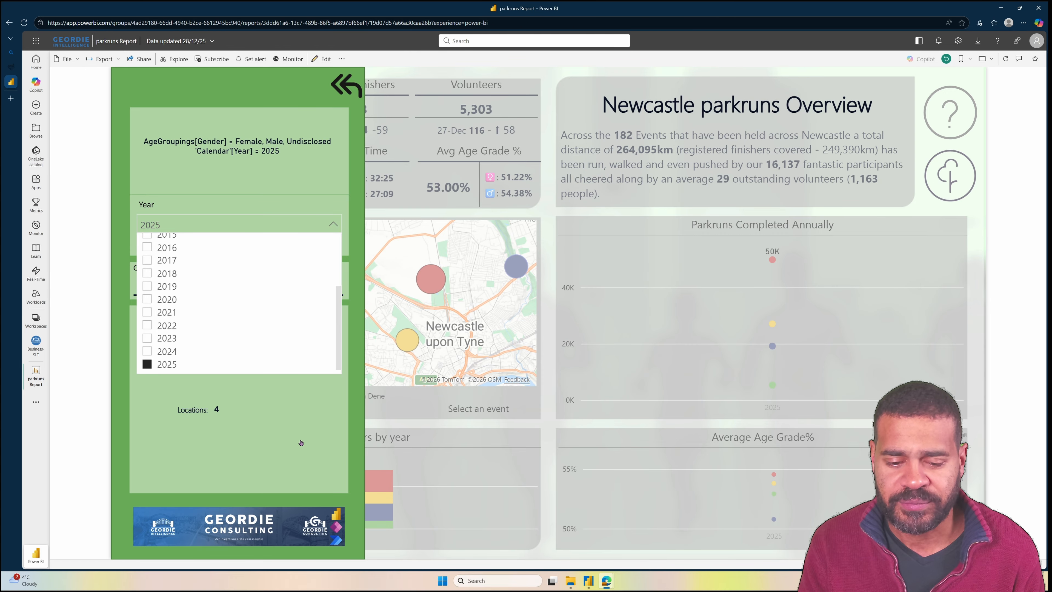
left_click(333, 224)
left_click(341, 89)
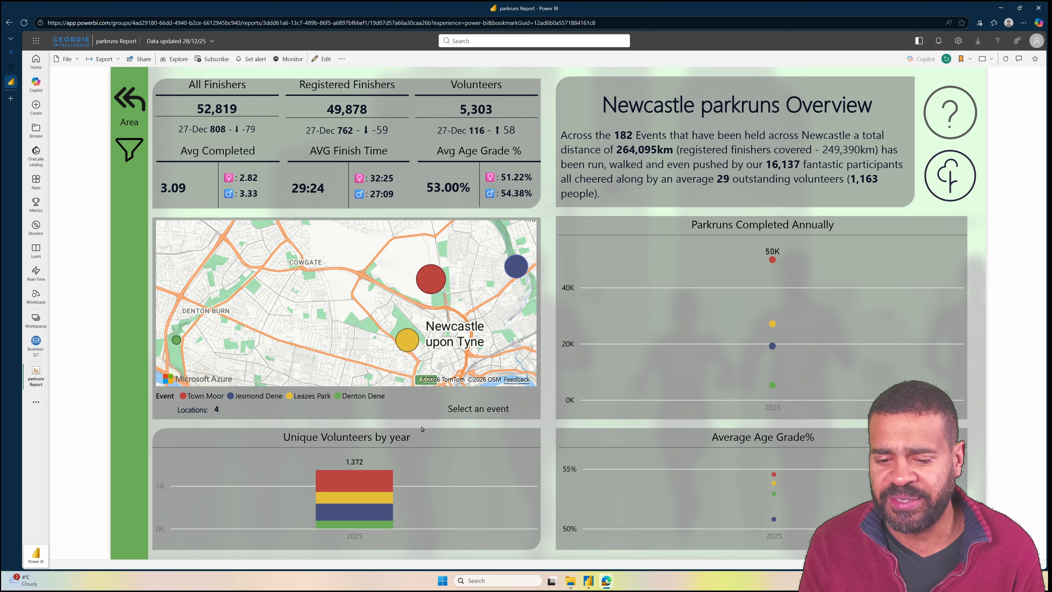
Select Jesmond Dene on the Newcastle map and examine the location tooltips, including Leazes Park and Town Moor.
left_click(518, 277)
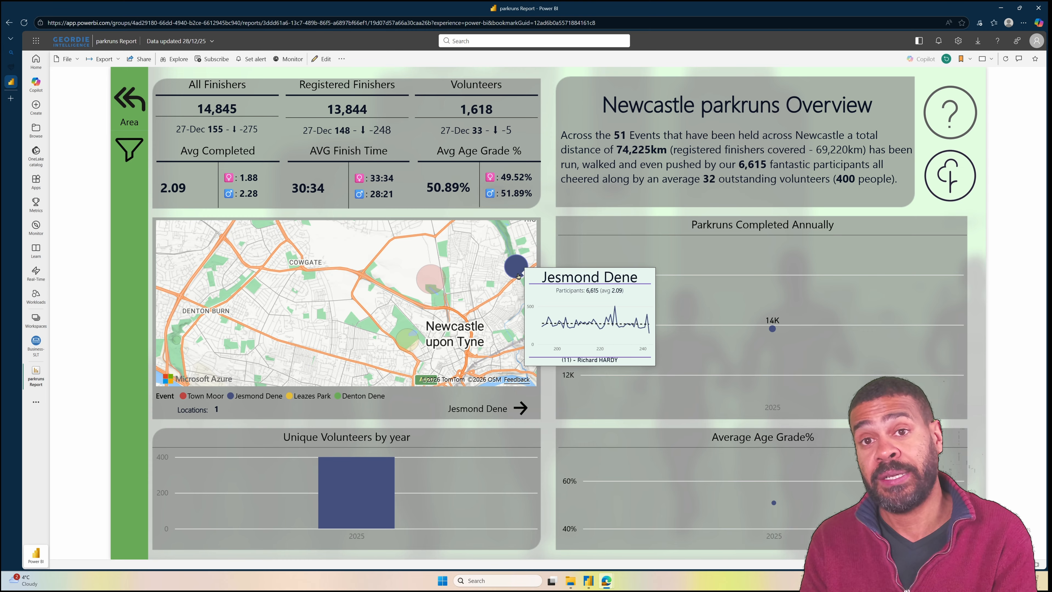
mouse_move(431, 287)
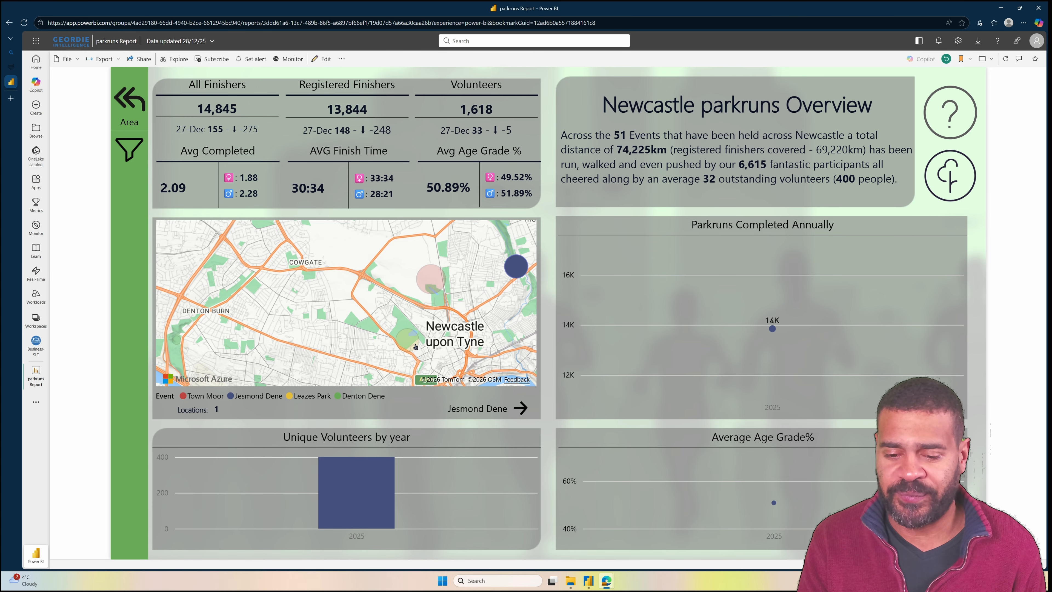
mouse_move(412, 345)
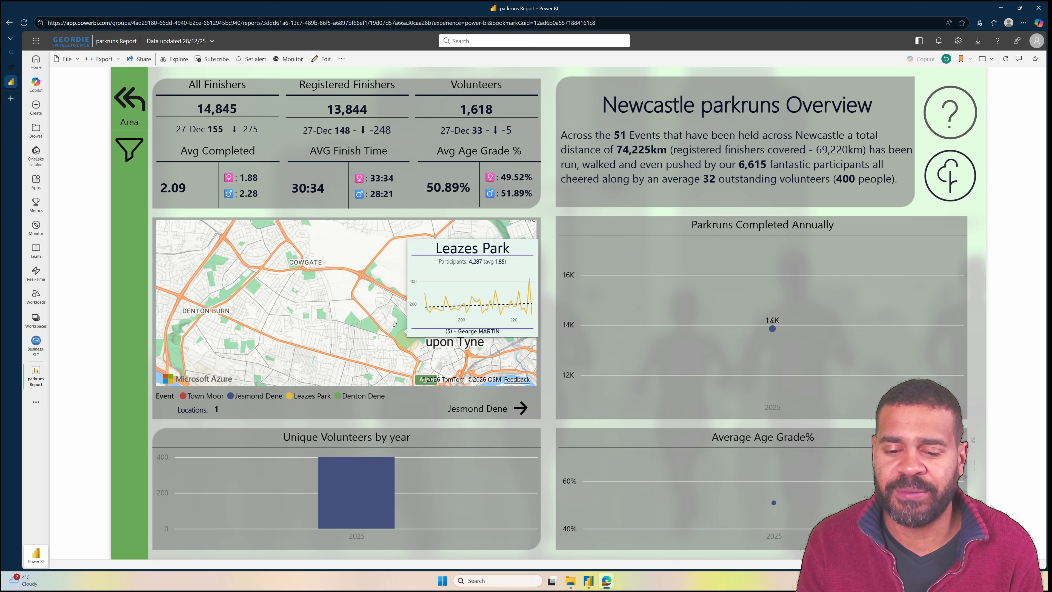
mouse_move(434, 289)
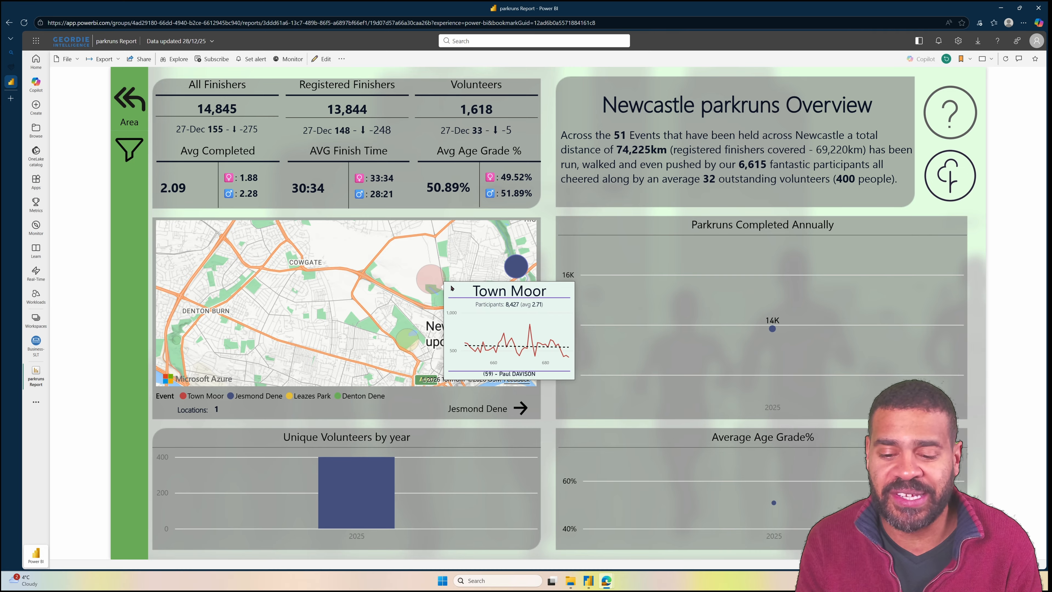
Select Town Moor on the Newcastle map and drill through to that event.
left_click(434, 287)
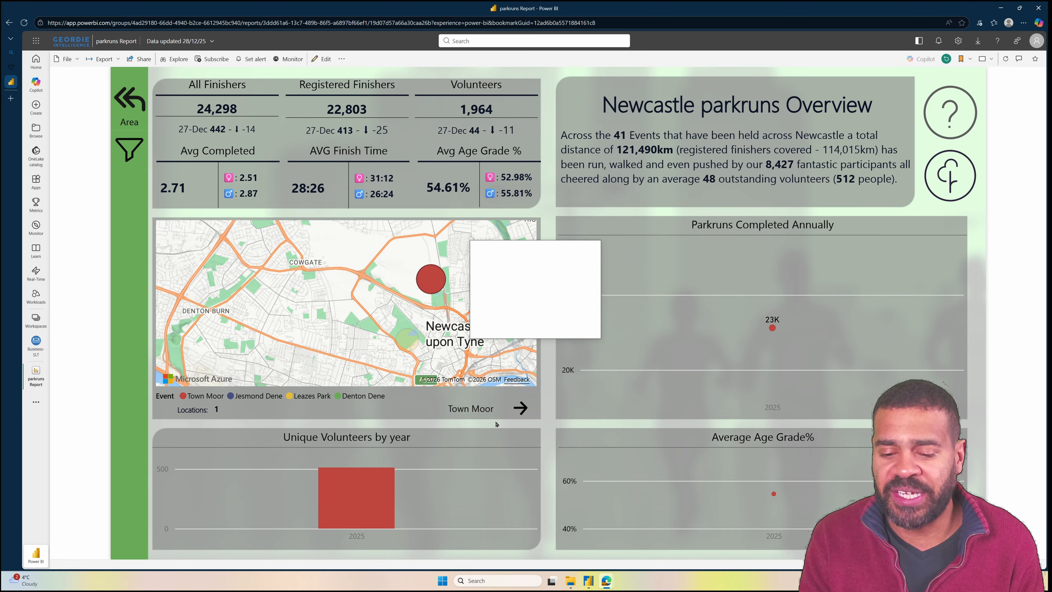
left_click(480, 409)
mouse_move(479, 410)
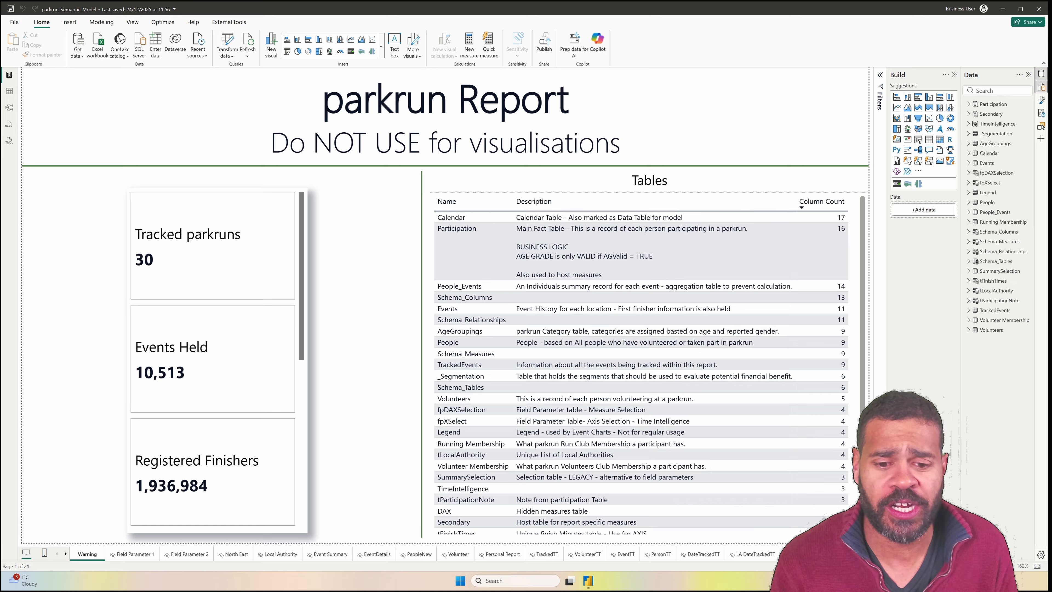
left_click(248, 45)
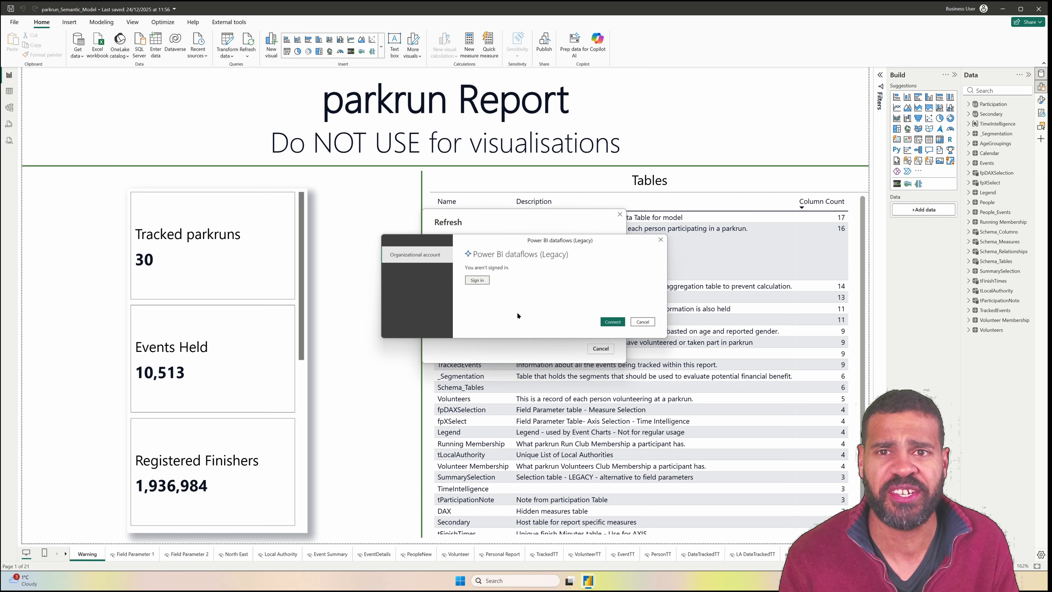
left_click(636, 322)
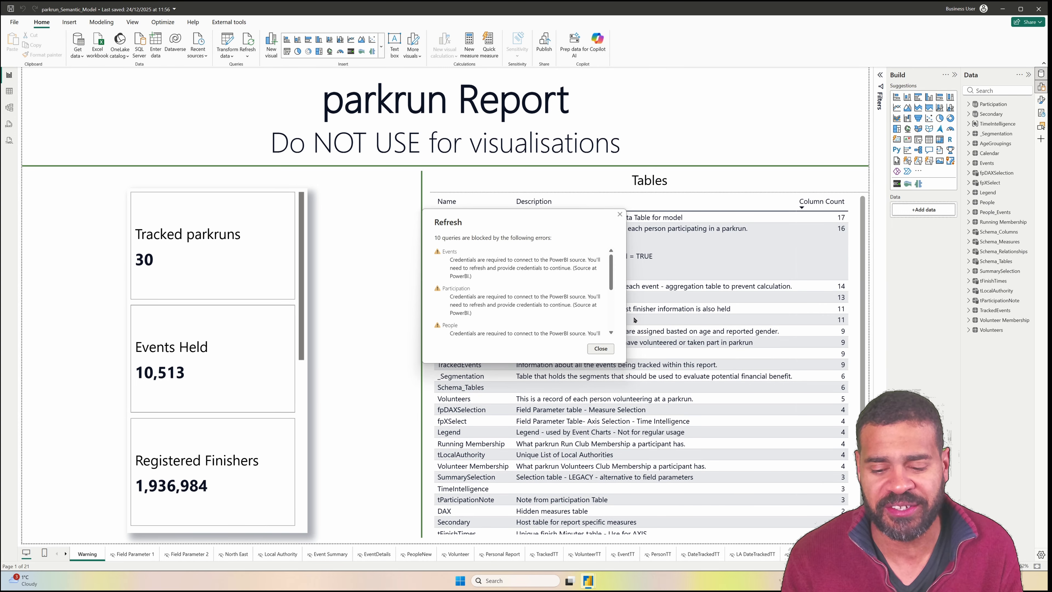
left_click(600, 349)
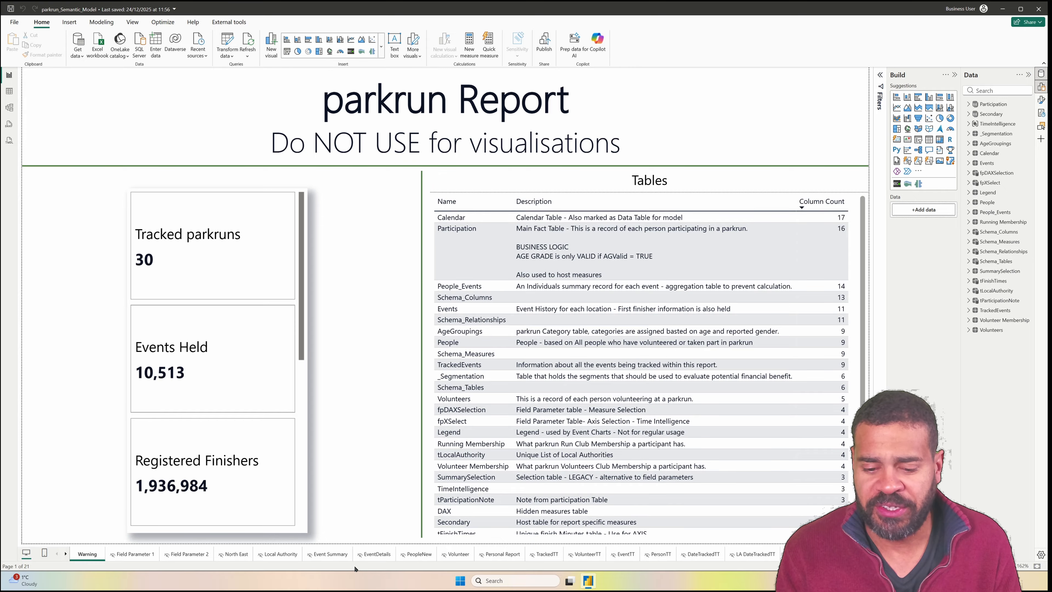
Review the Event Summary, Local Authority and North East report pages, and expand the Secondary table to inspect its measures.
left_click(323, 555)
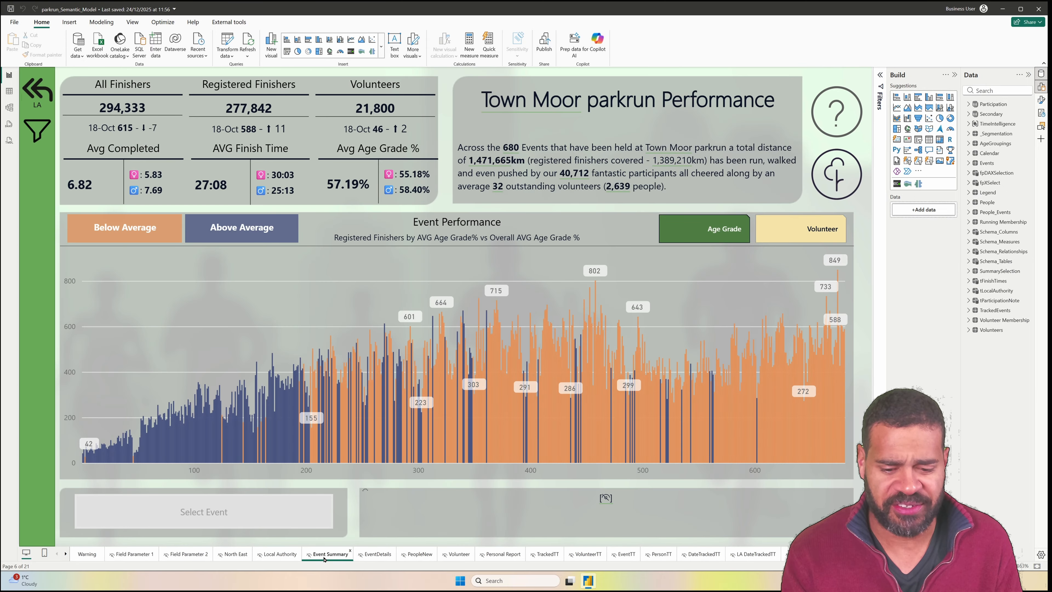
left_click(280, 554)
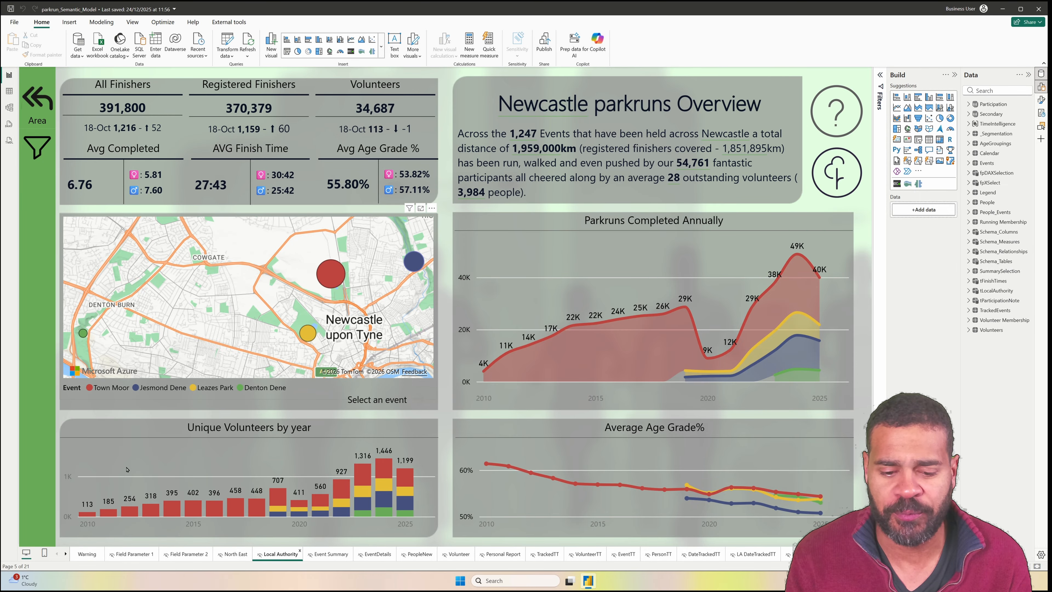
left_click(235, 553)
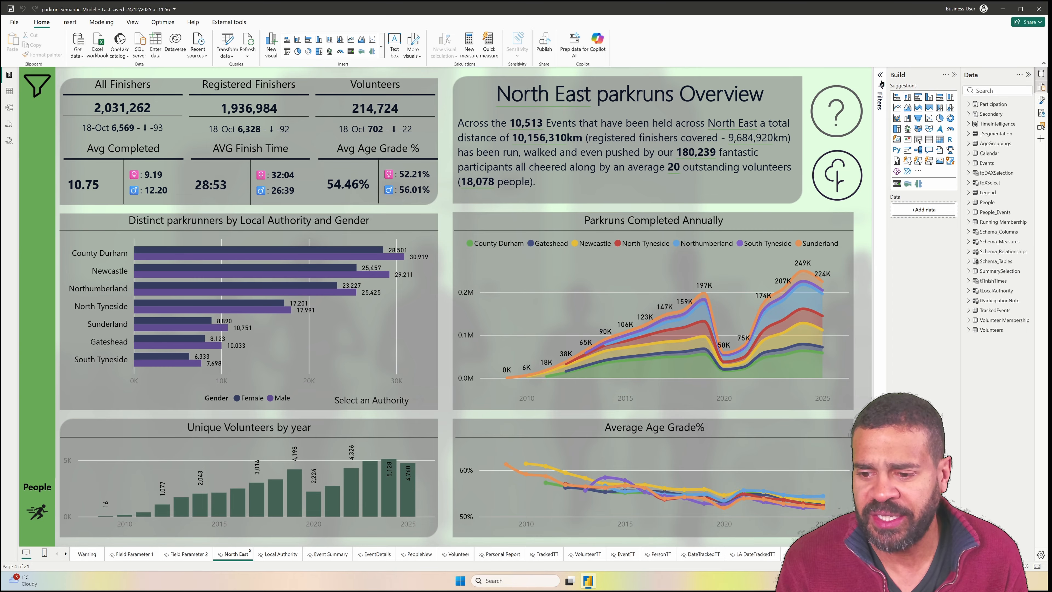
left_click(969, 114)
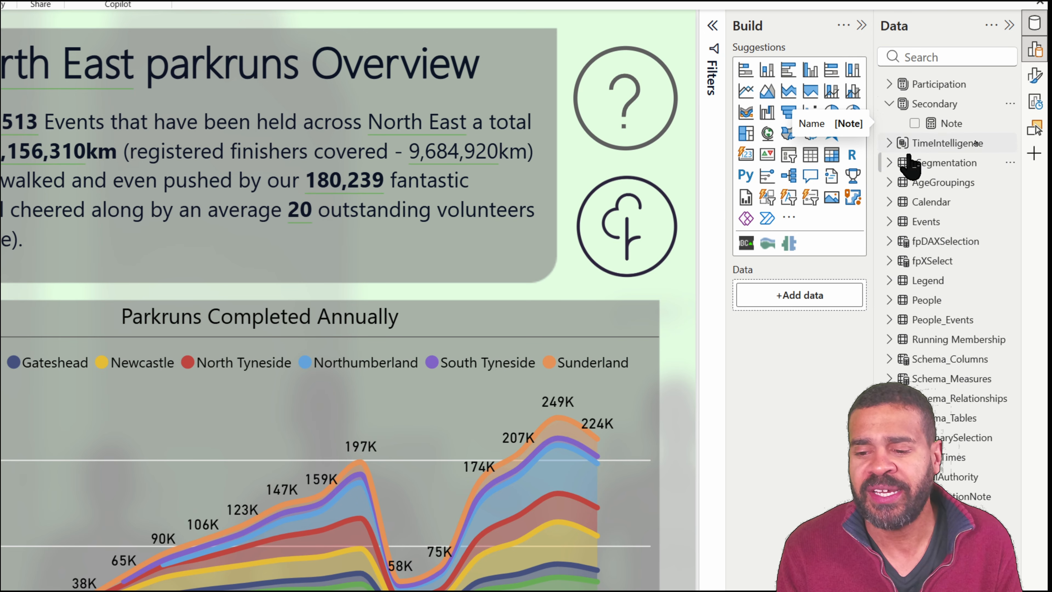
mouse_move(935, 157)
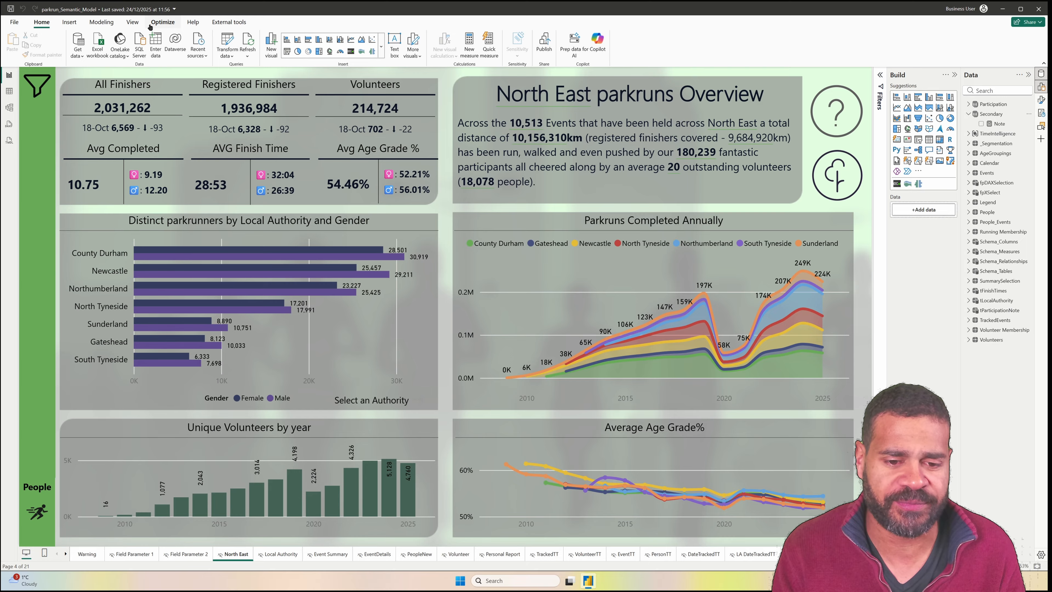
Check the global preview features in the options down to DAX user-defined functions, and leave without saving changes.
left_click(14, 21)
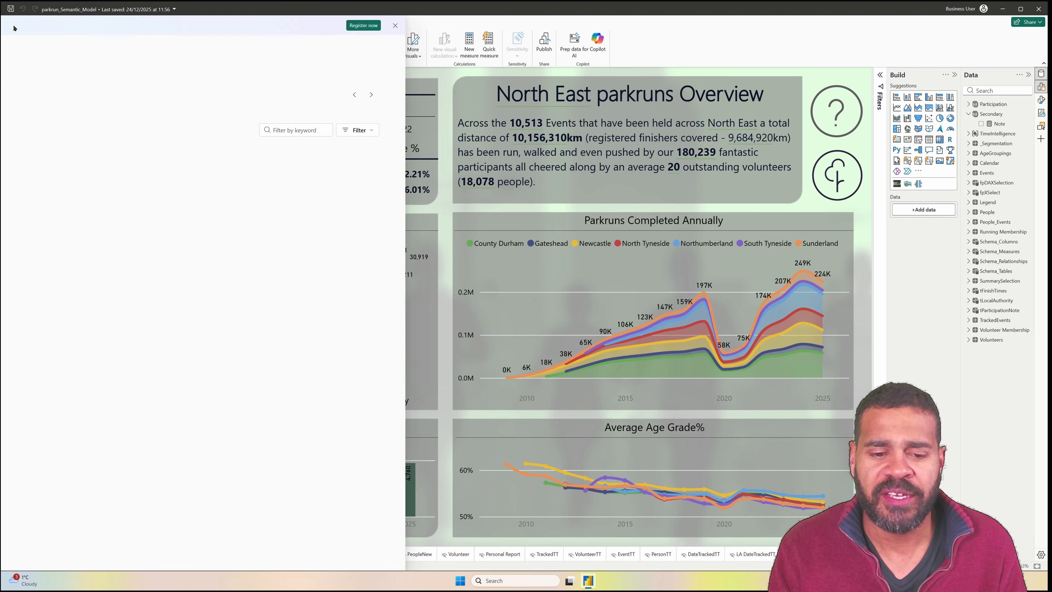
left_click(36, 544)
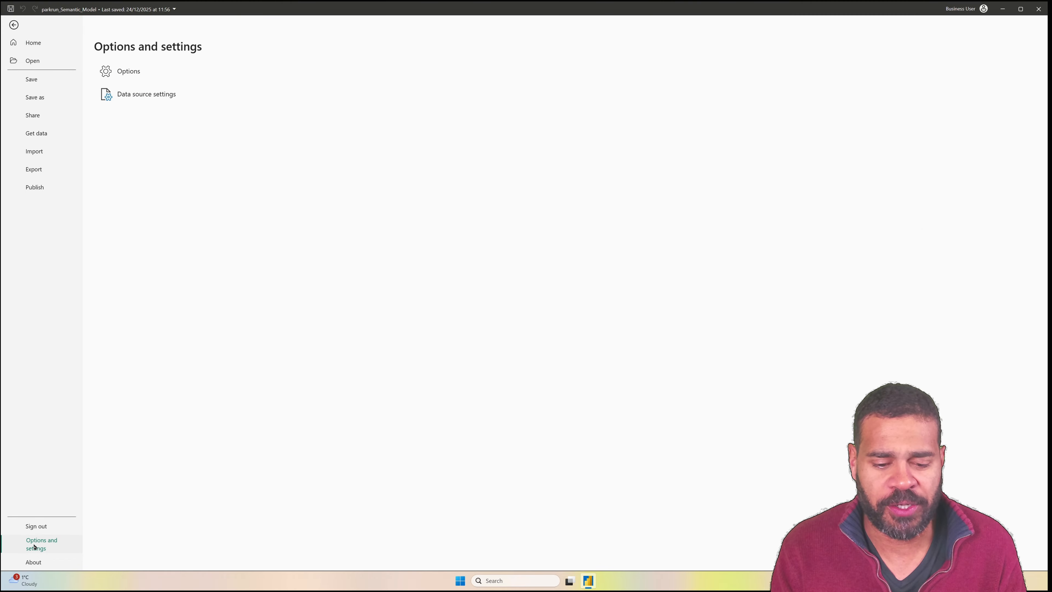
left_click(137, 78)
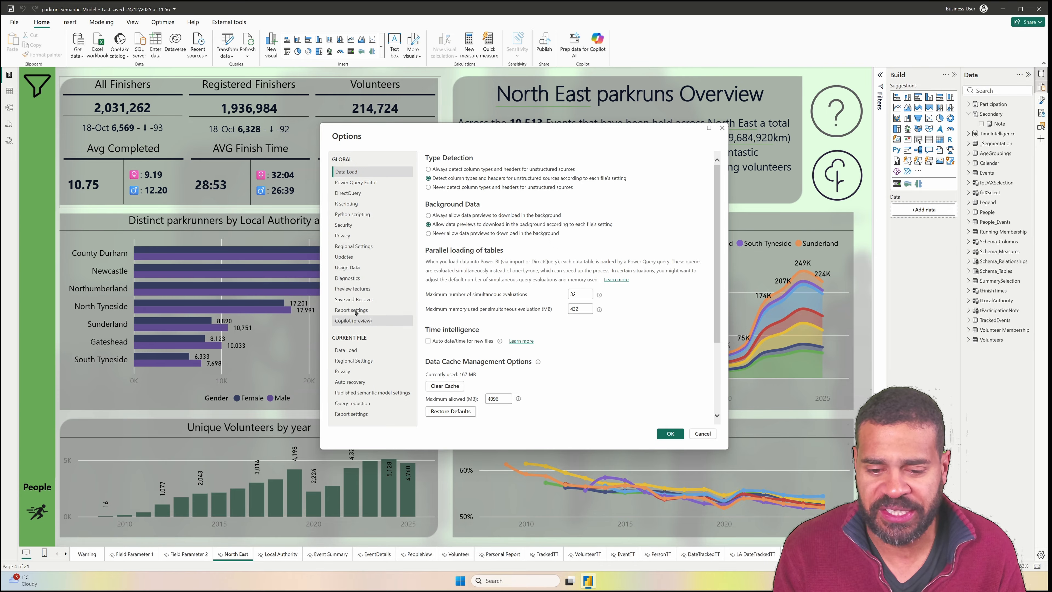
left_click(356, 289)
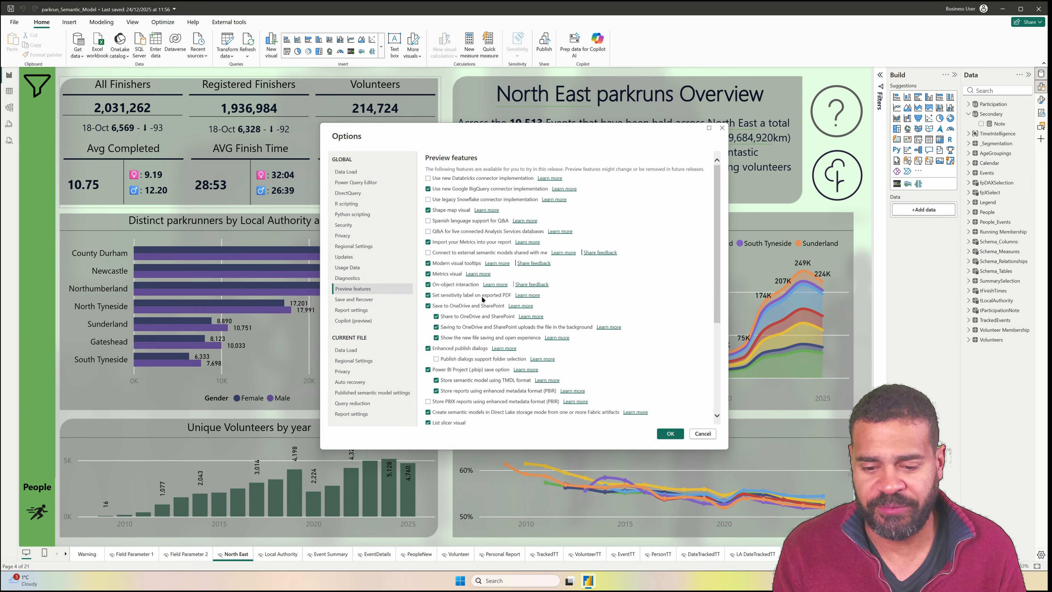
scroll(482, 299, "down", 5)
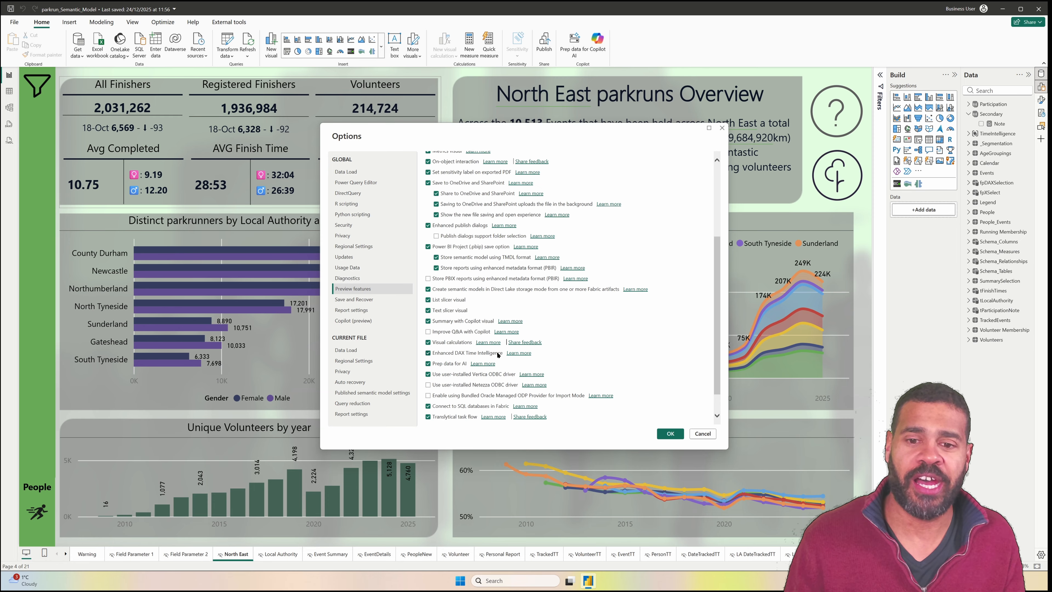
scroll(496, 378, "down", 1)
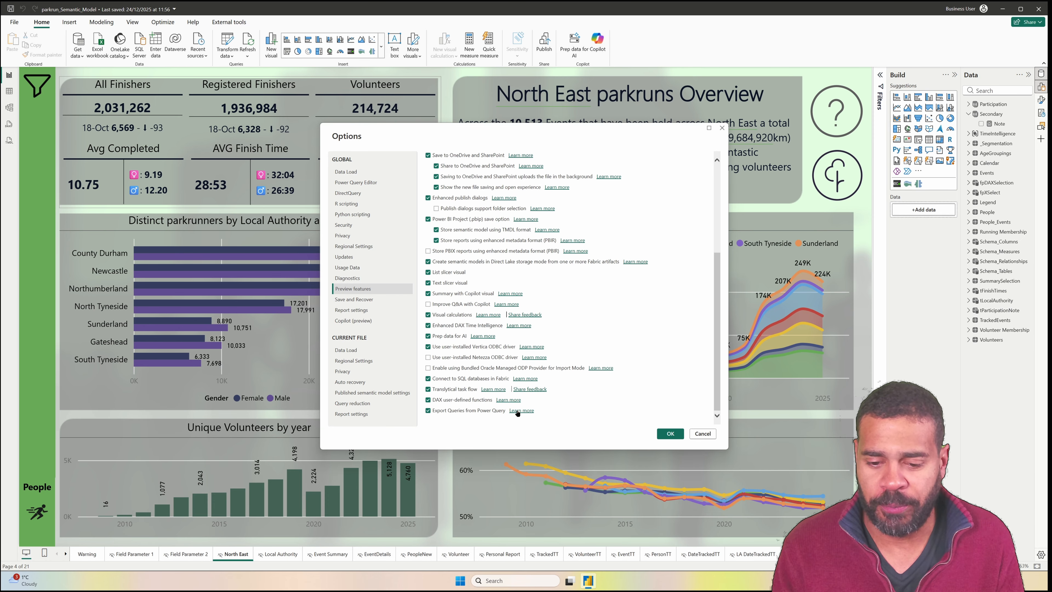
key("alt")
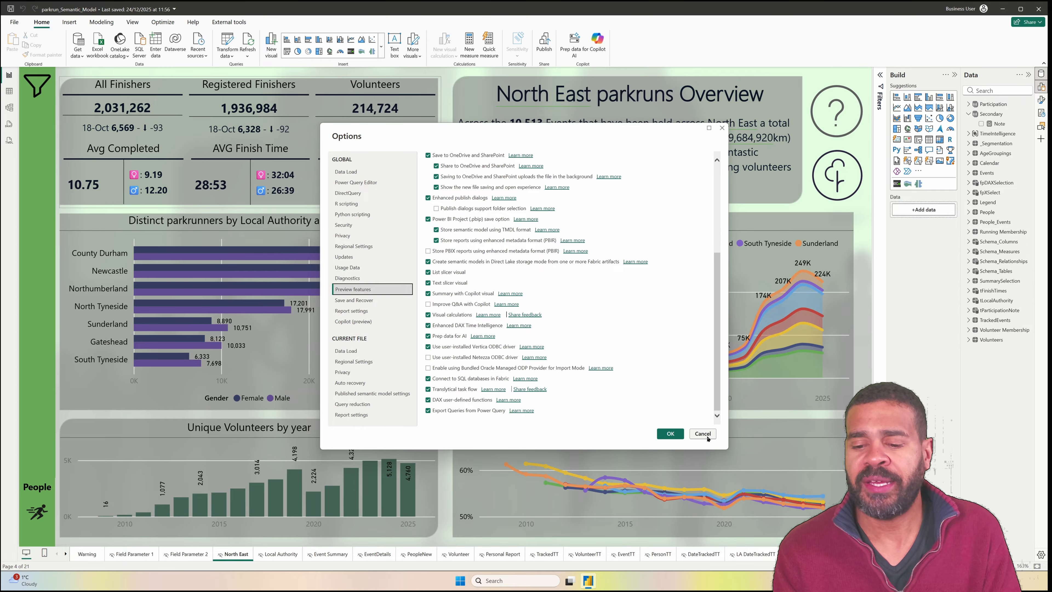
left_click(706, 435)
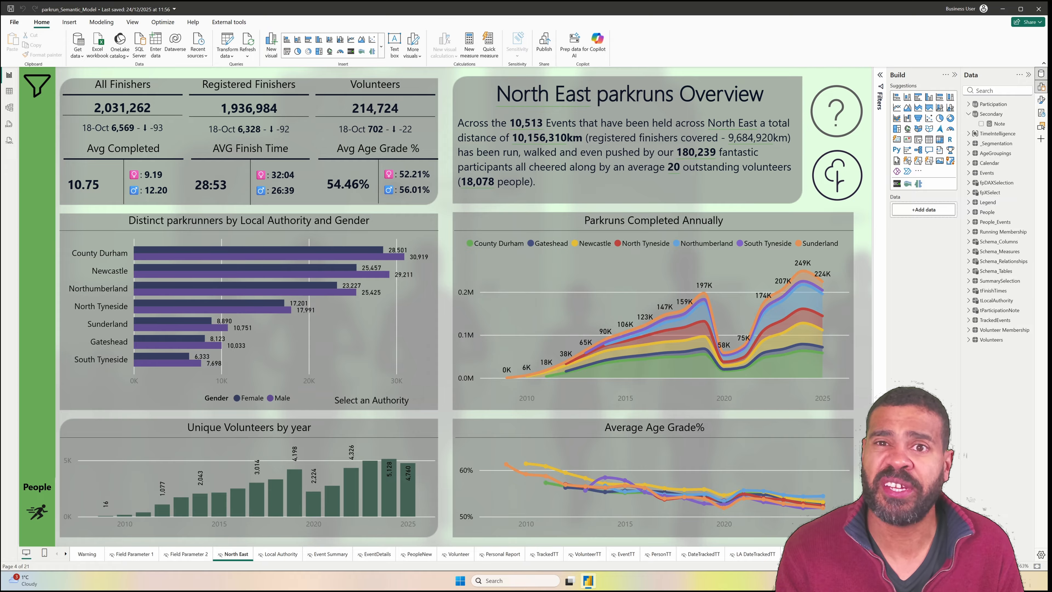
Open the recent PowerPointExport.pbix report and select the entire DAX formula of the RF Area Sparkline measure in the Secondary table.
left_click(15, 22)
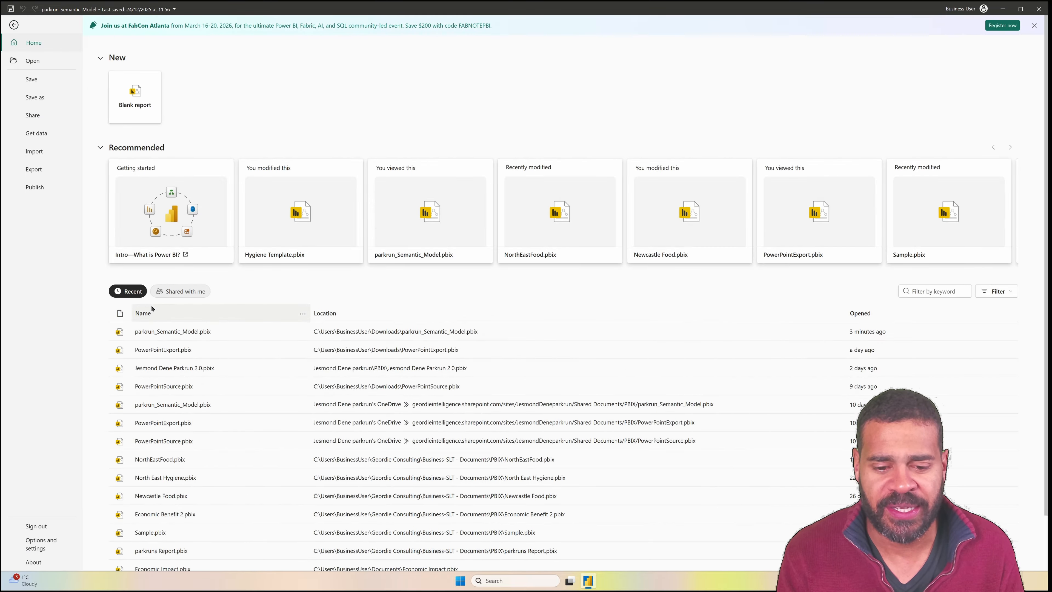
left_click(155, 350)
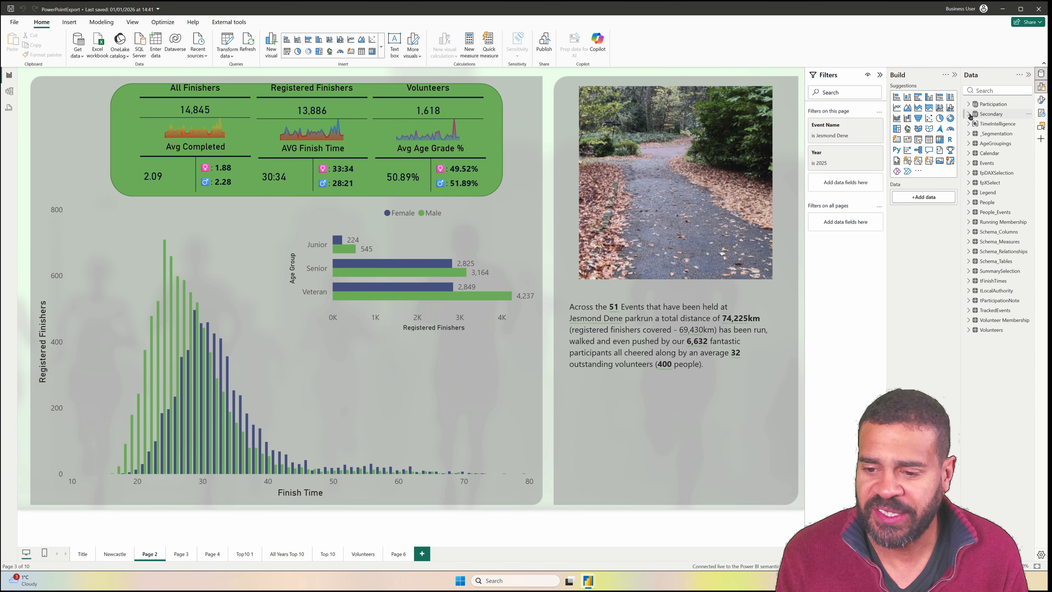
left_click(991, 114)
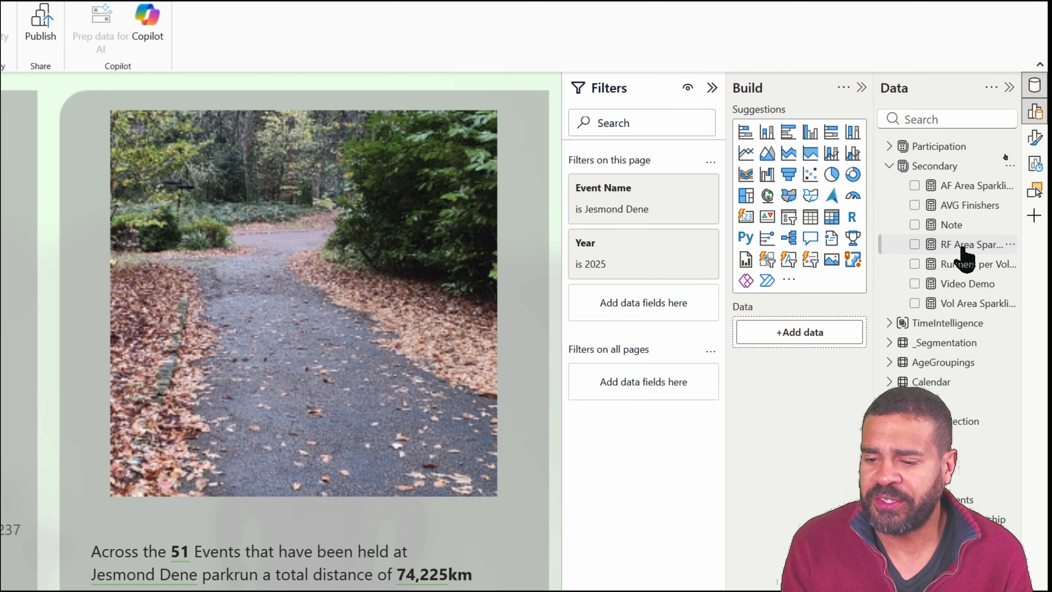
left_click_drag(874, 231, 801, 230)
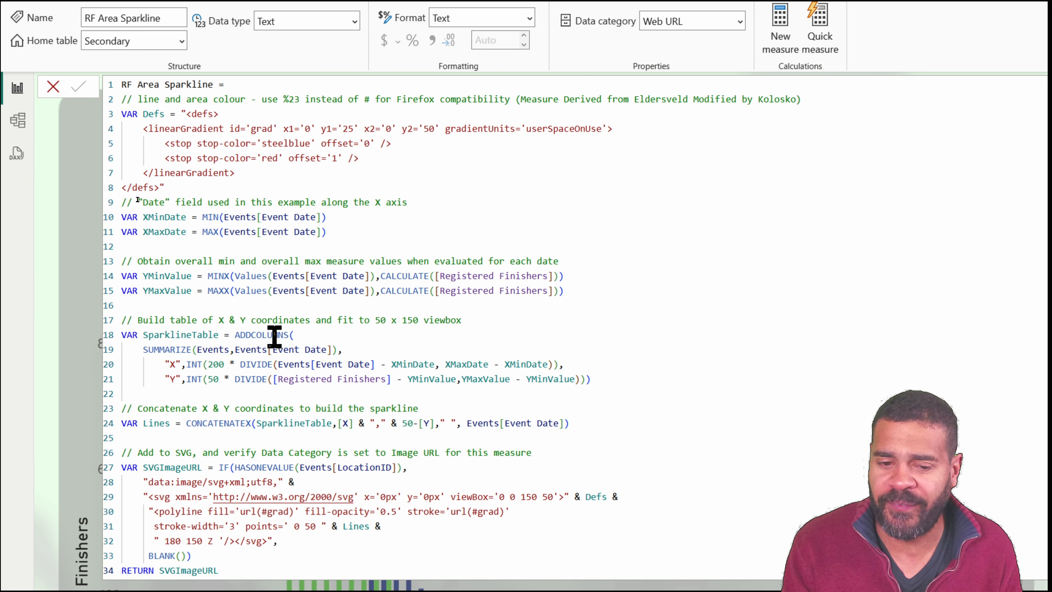
left_click(619, 287)
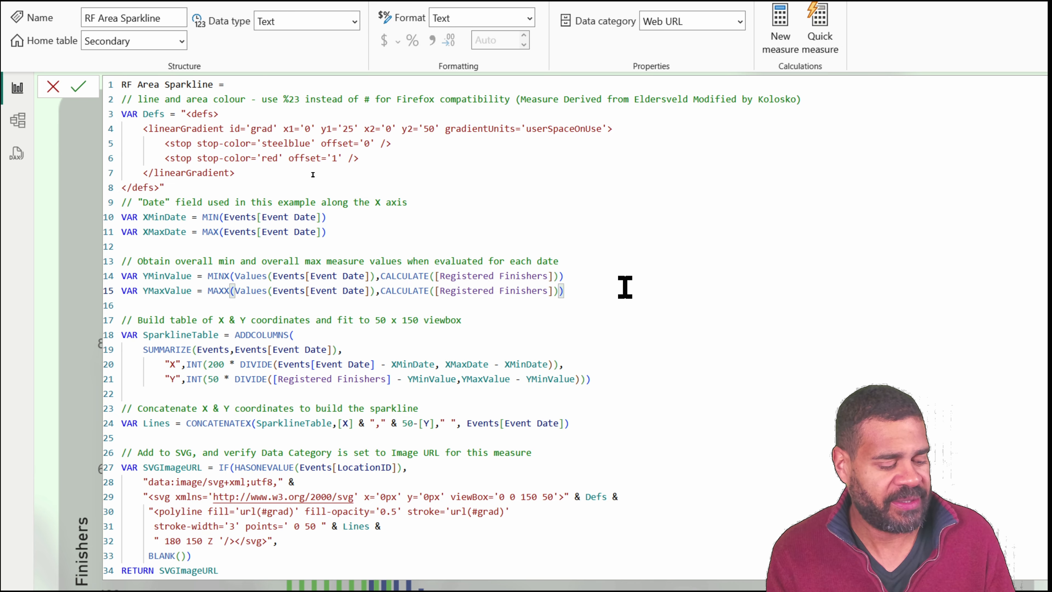
key("ctrl+a")
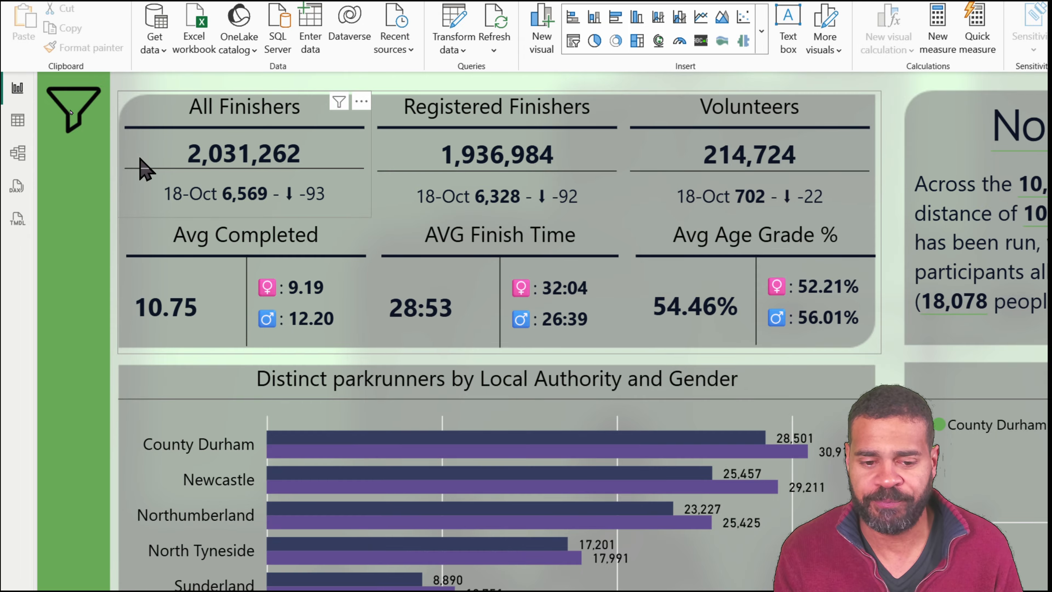
Switch to the DAX query view of parkrun_Semantic_Model, dismiss the introduction and enlarge the query text.
left_click(17, 189)
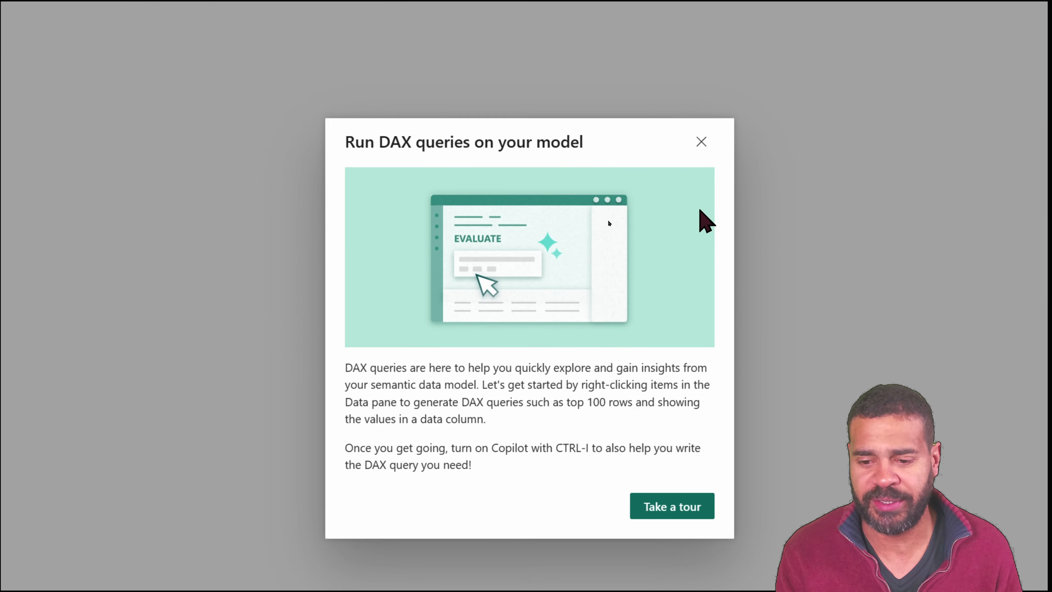
left_click(701, 141)
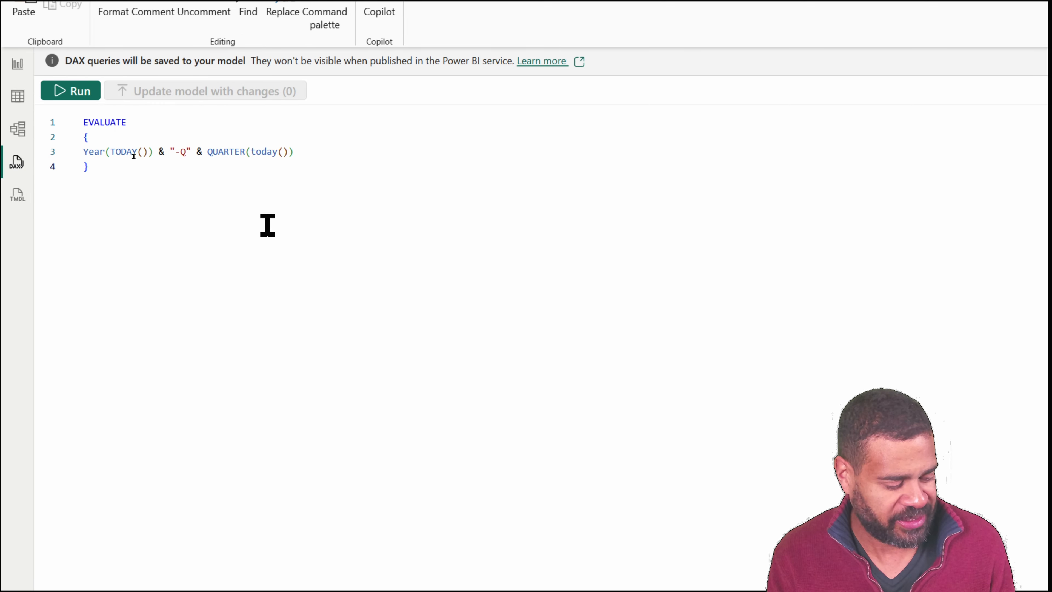
scroll(266, 225, "up", 5)
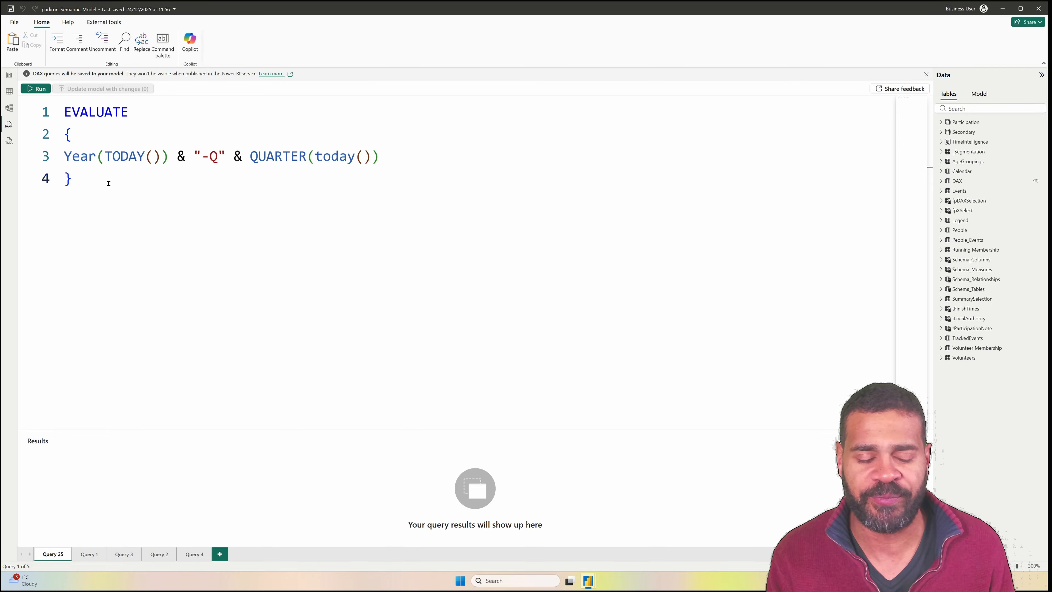
Replace the existing year-quarter EVALUATE query with DEFINE, followed by FUNCTION on the second line.
left_click(109, 183)
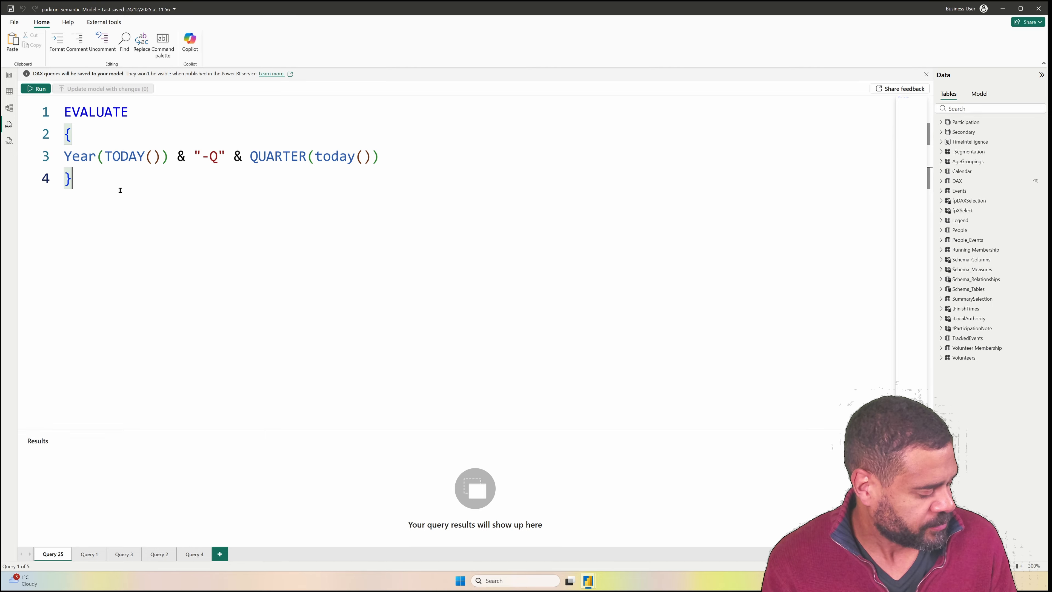
left_click_drag(120, 188, 65, 112)
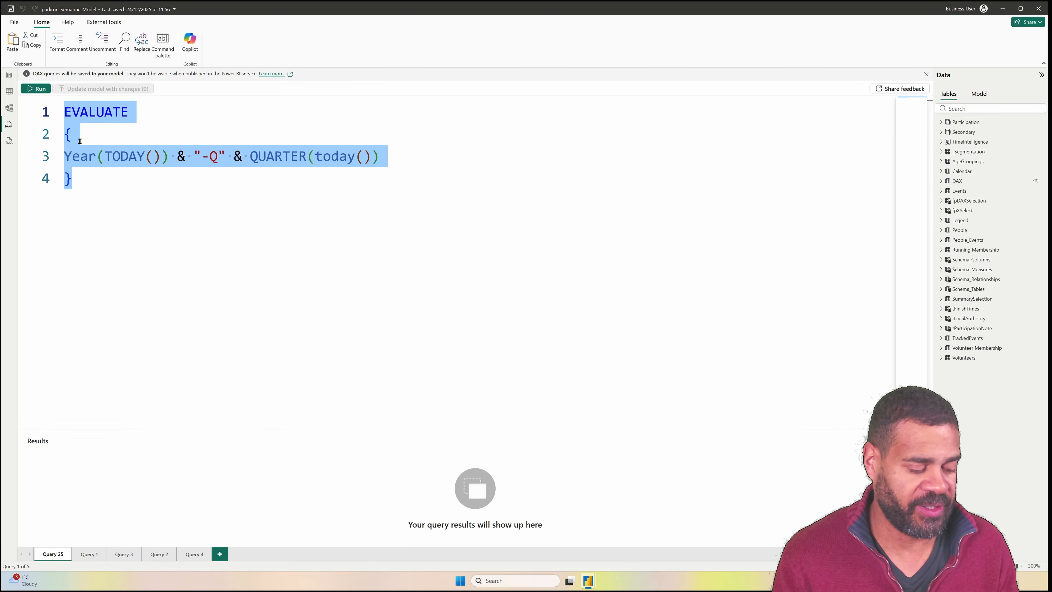
type("DEFINE")
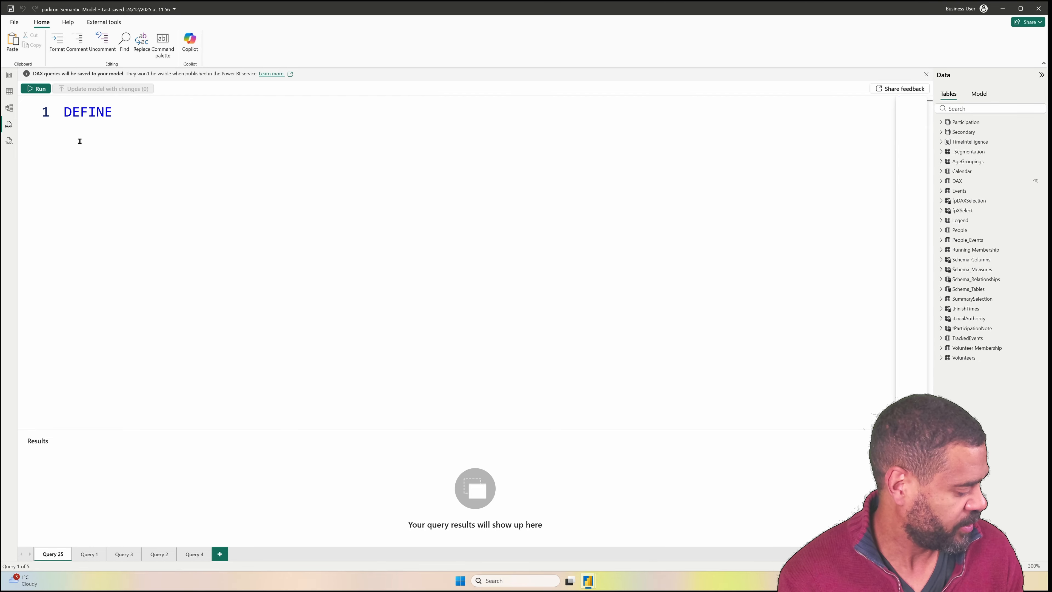
key("Return")
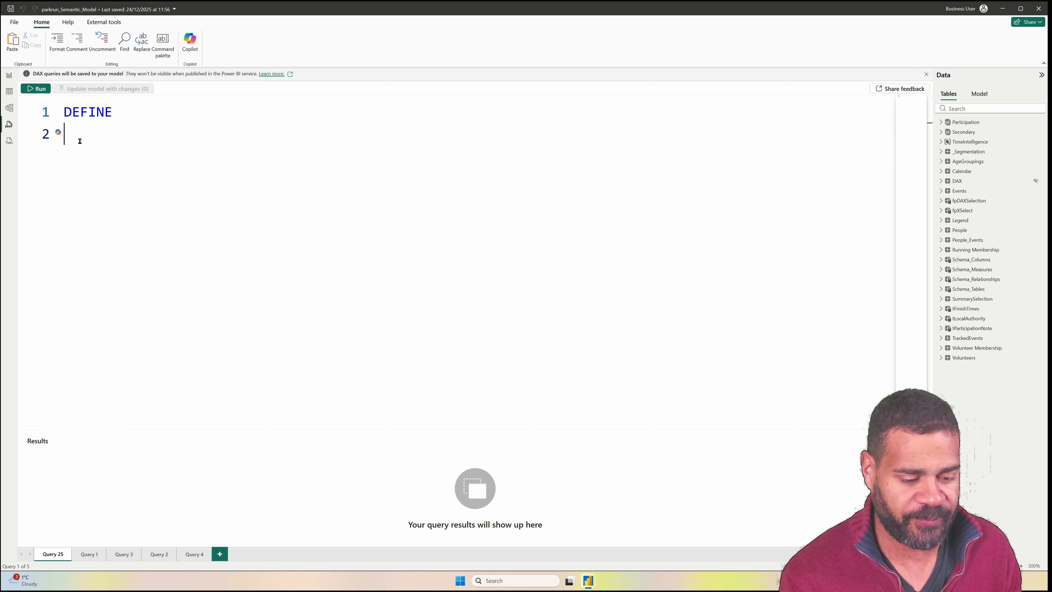
type("FUNCTION")
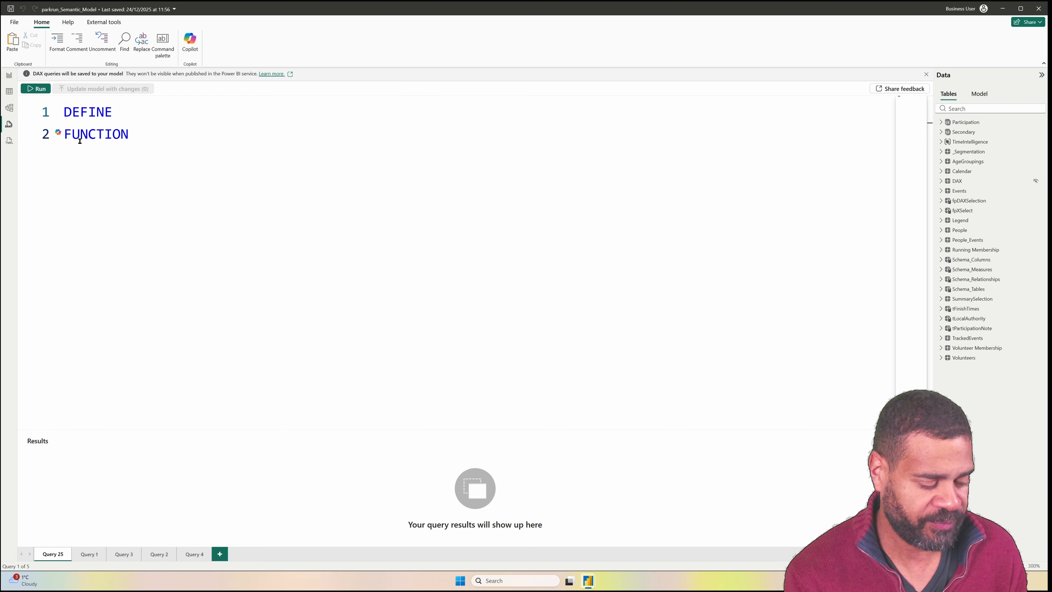
Name the function _fnAreaSpark and add an equals sign after the name.
type(" Are")
key("BackSpace")
key("BackSpace")
key("BackSpace")
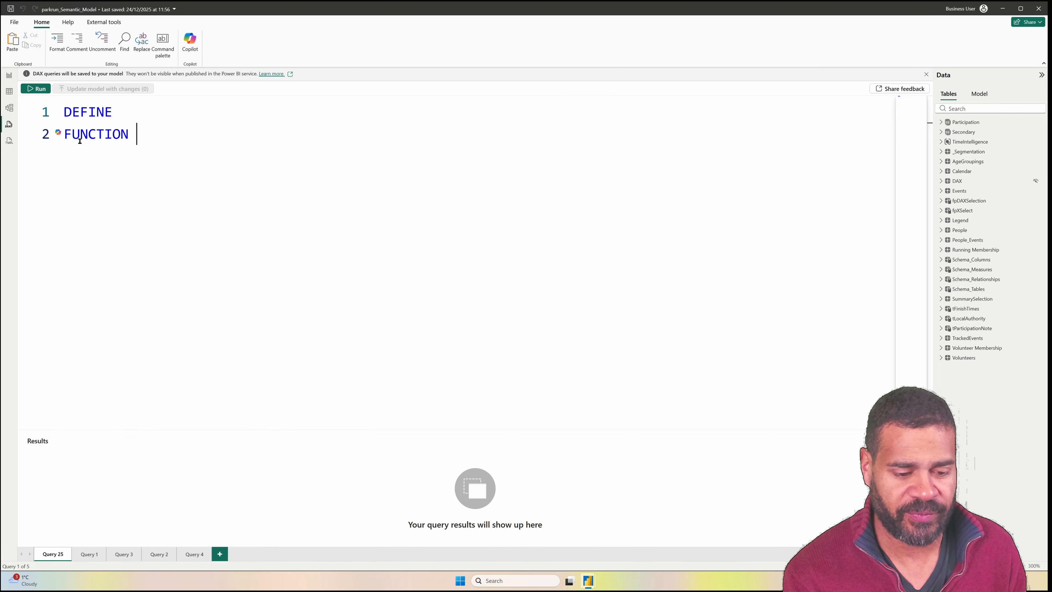
type("_fn")
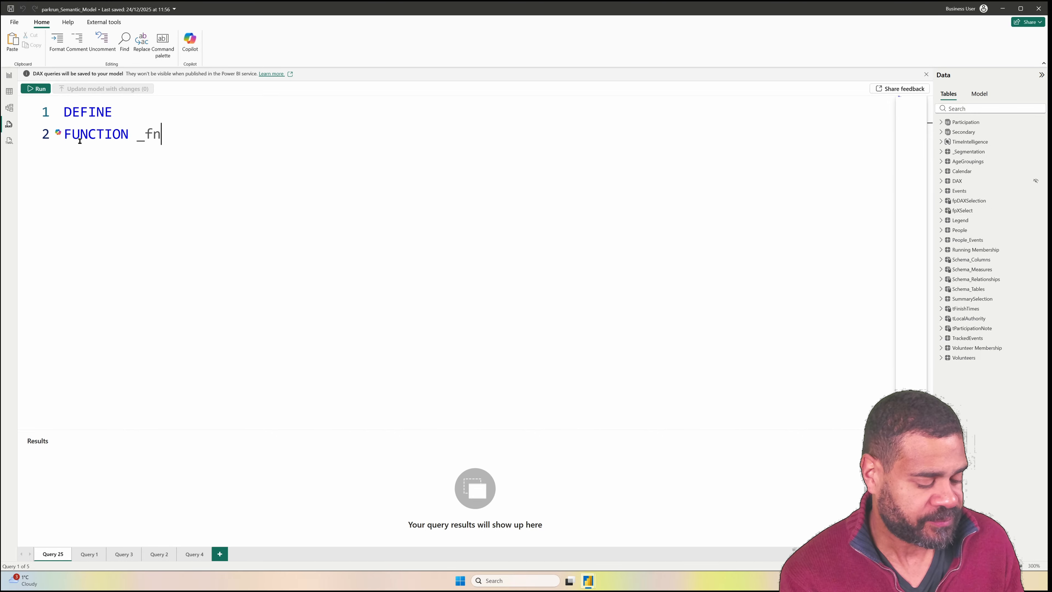
type("A")
key("BackSpace")
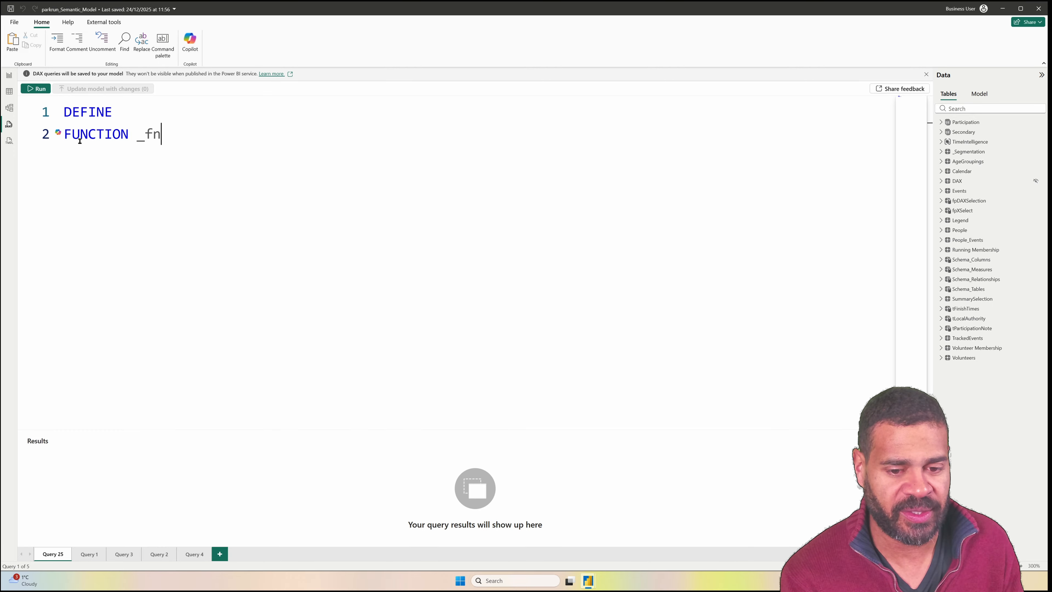
type("AreaSpark ")
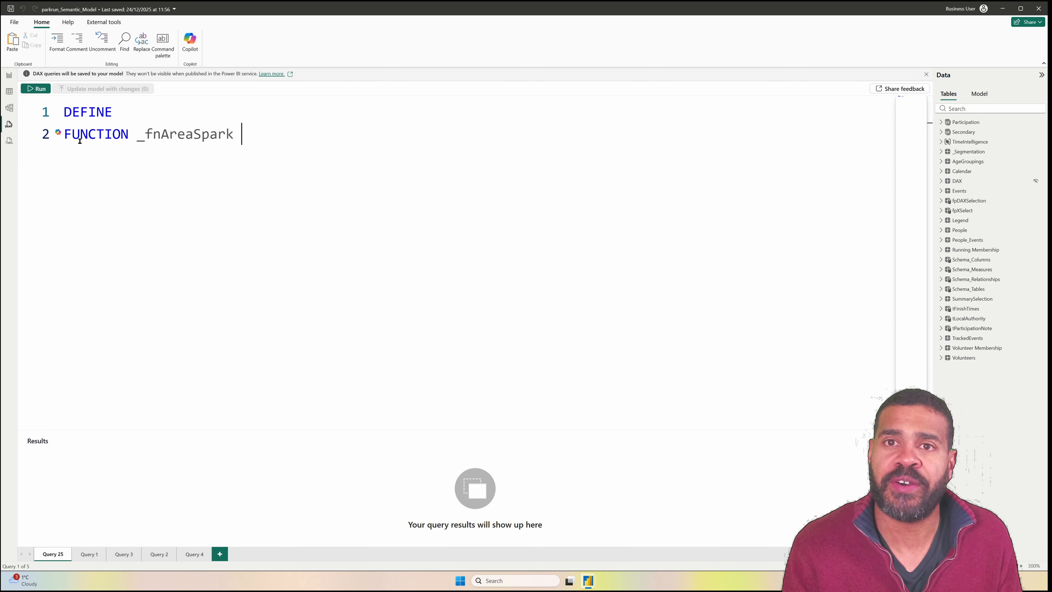
type("=")
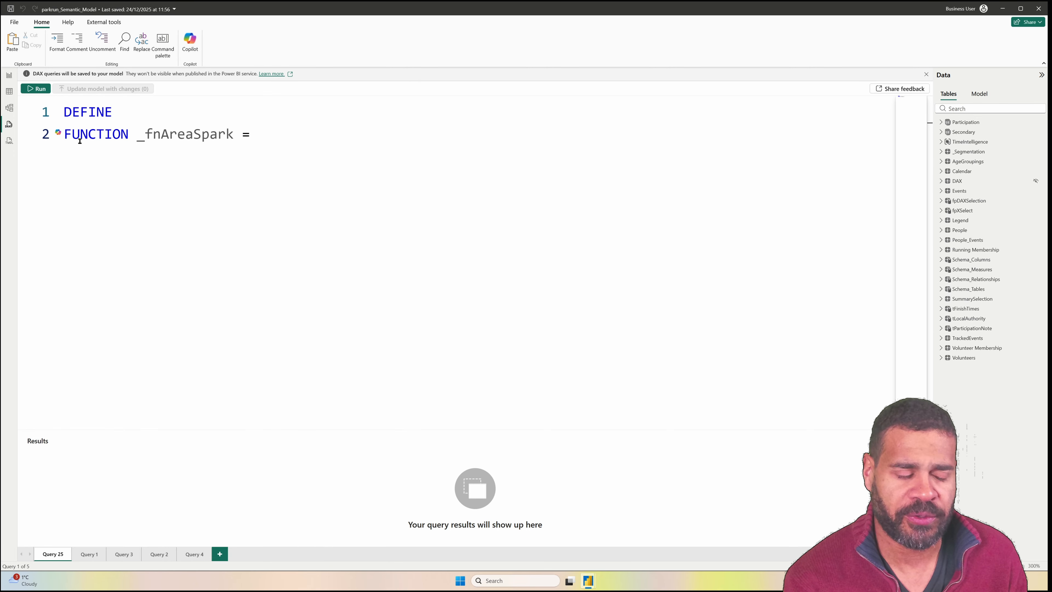
type("_line")
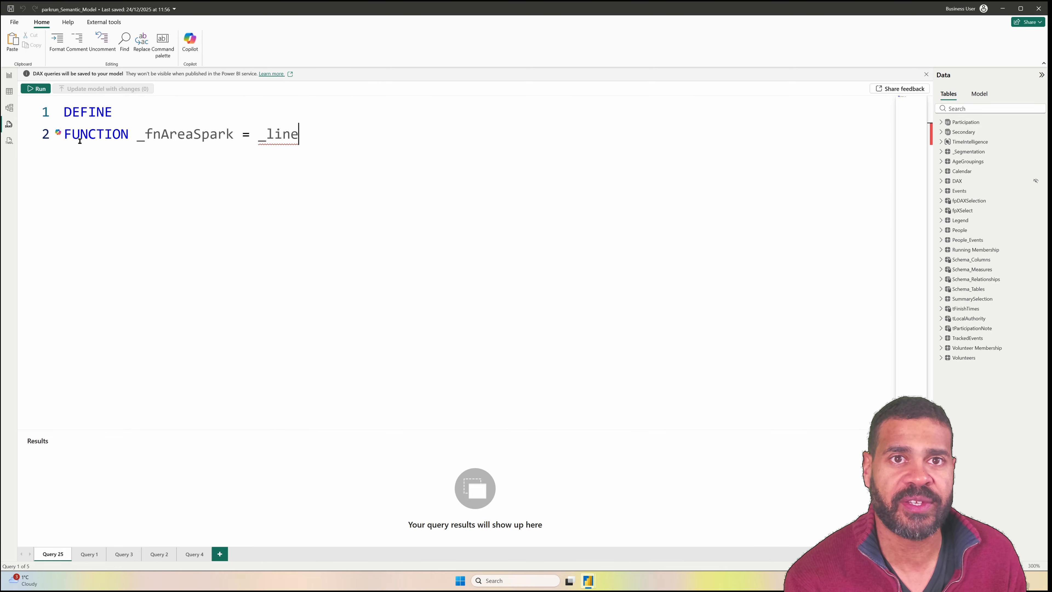
key("BackSpace")
key("BackSpace")
key("BackSpace")
key("BackSpace")
key("BackSpace")
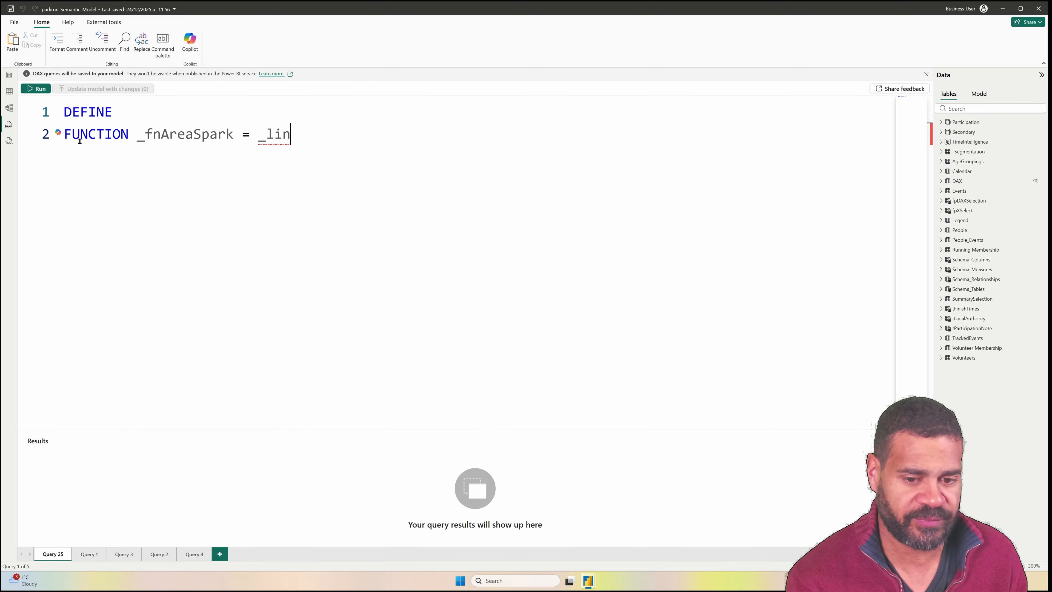
Open the function's parameter list with a first parameter _line of type expr.
type("(")
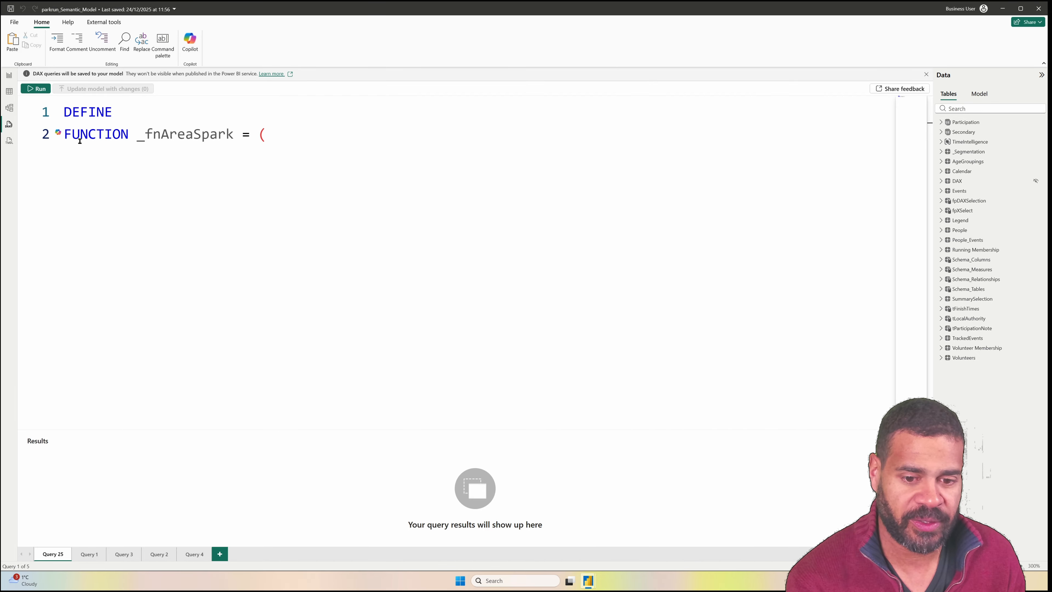
type(" _")
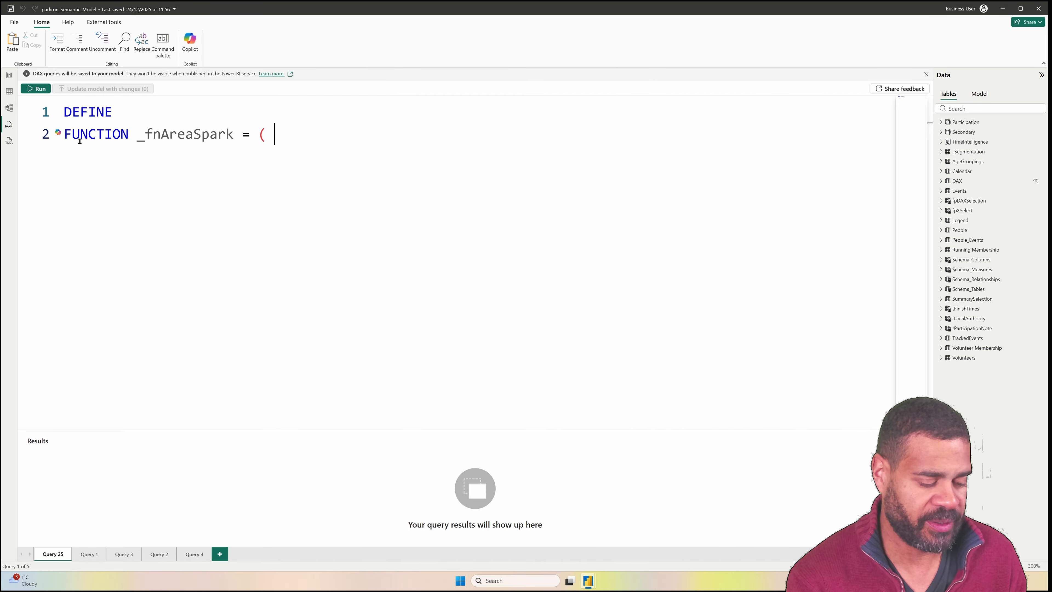
type("line =")
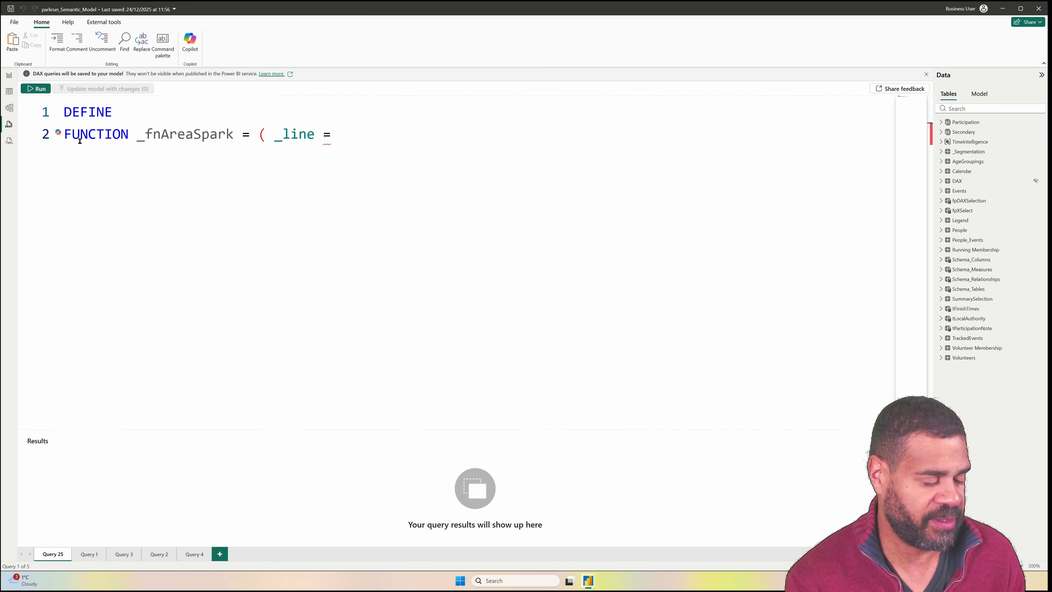
key("BackSpace")
key("BackSpace")
key("BackSpace")
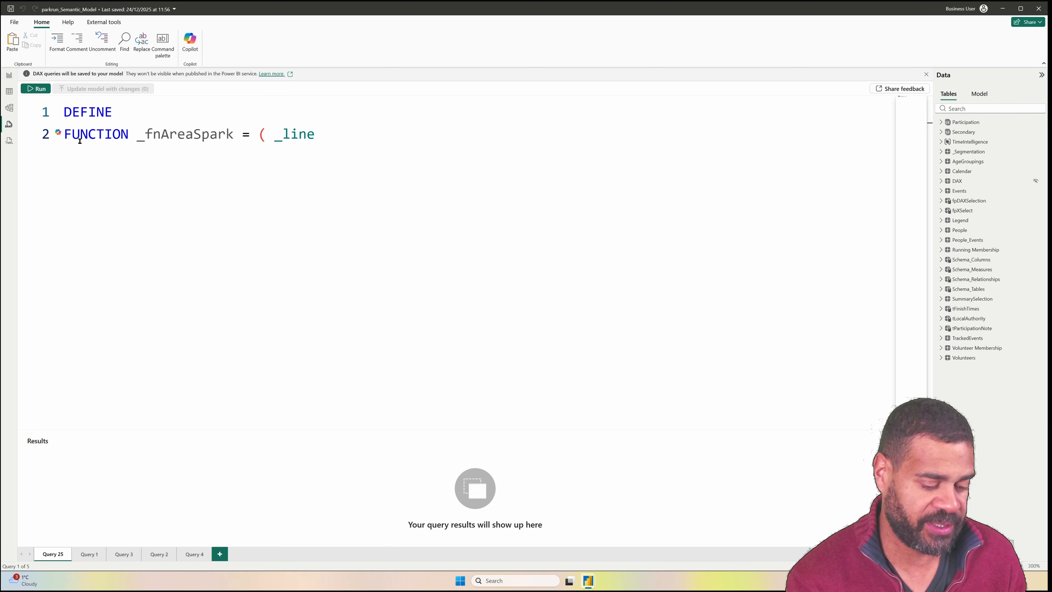
type(":")
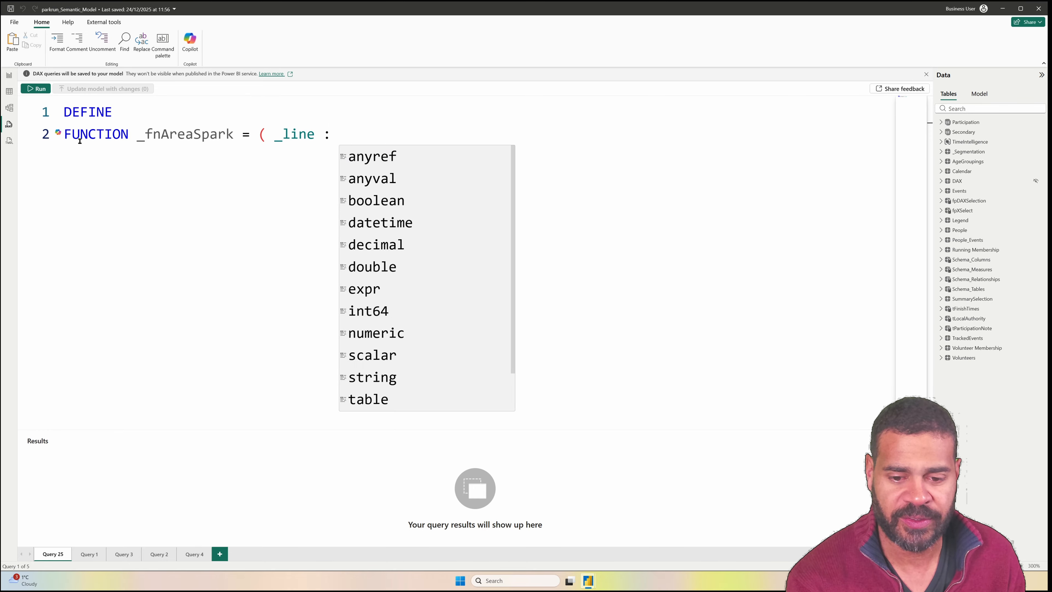
key("Down")
key("Down")
key("Down")
key("Down")
key("Down")
key("Down")
key("Down")
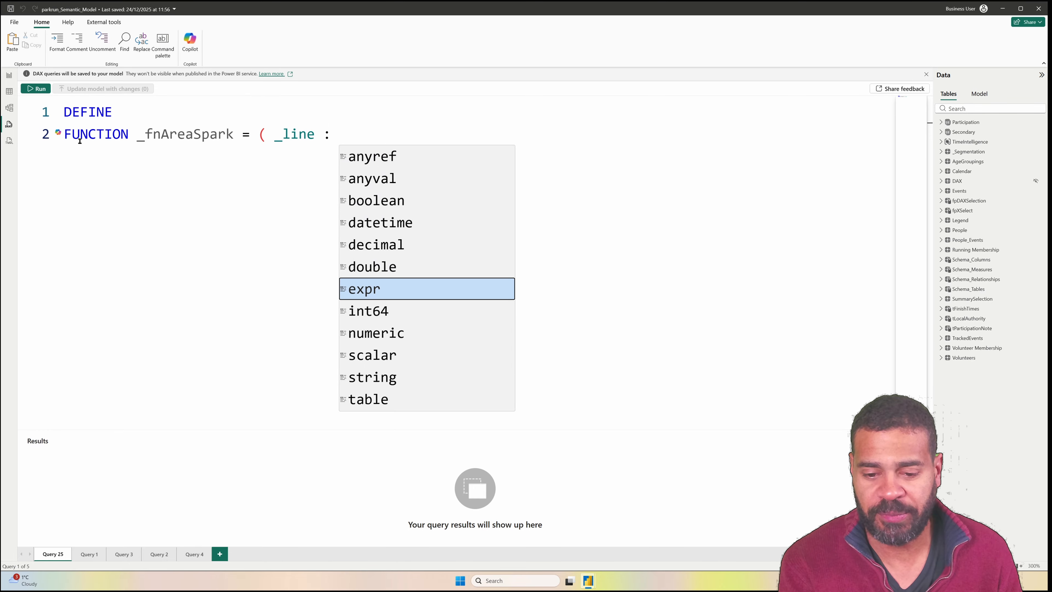
key("Tab")
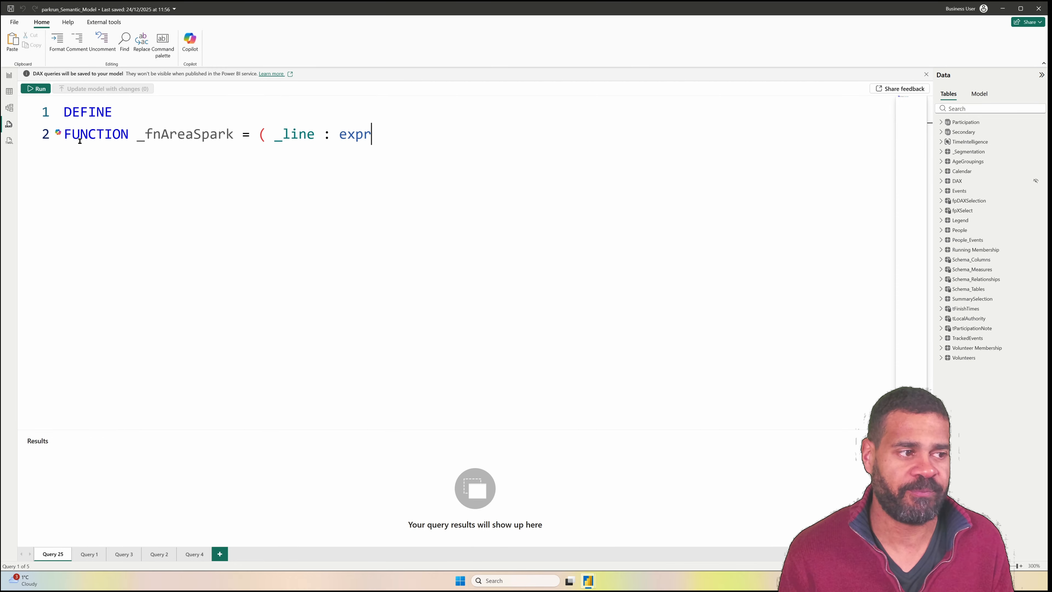
Add the parameters _min and _max, both of type val, and close the function's parameter list.
type(", ")
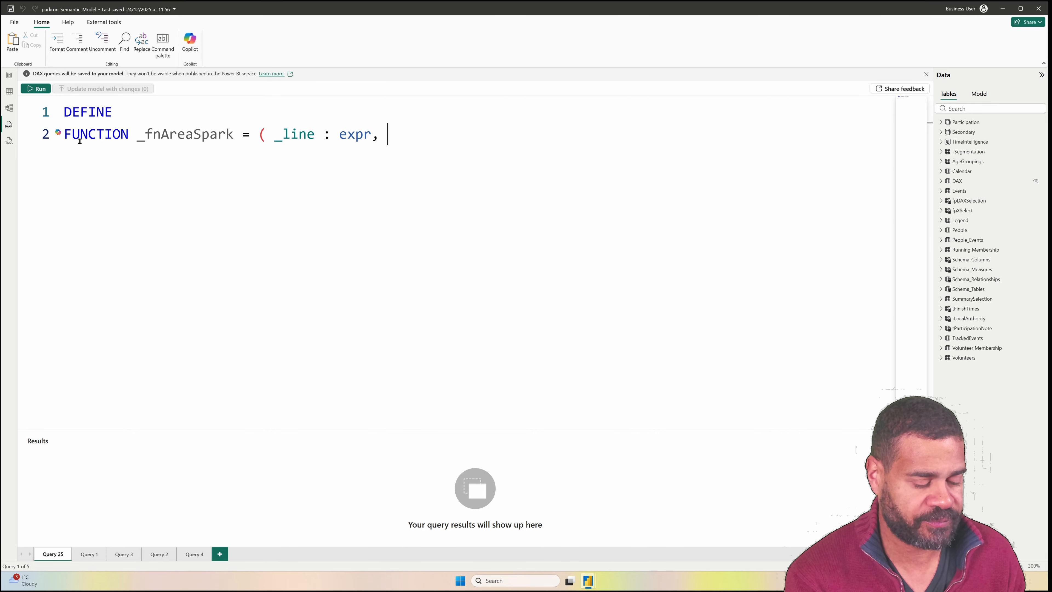
type("_min")
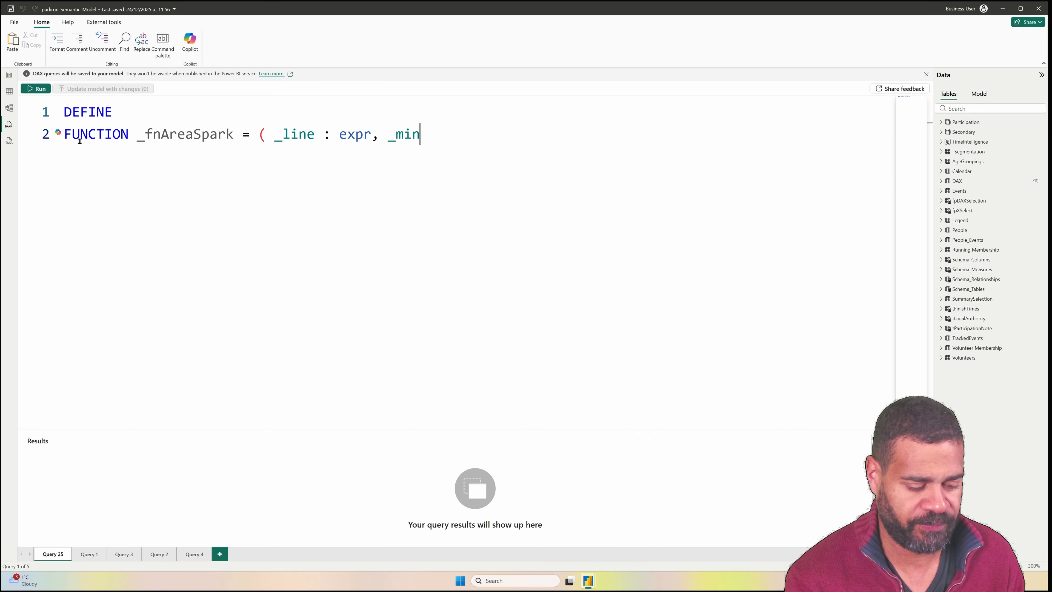
type(" :")
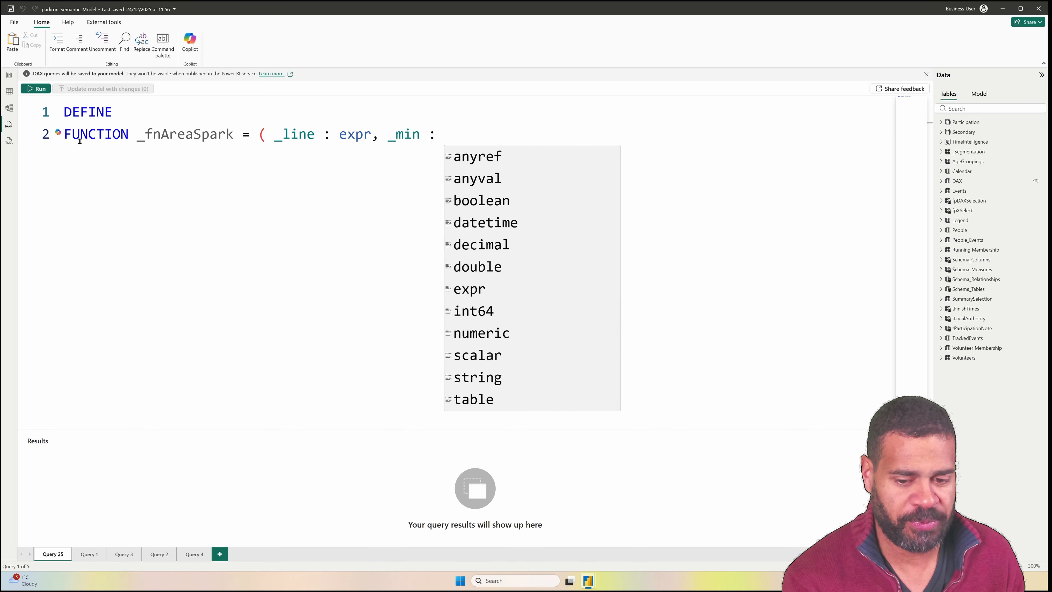
type("val")
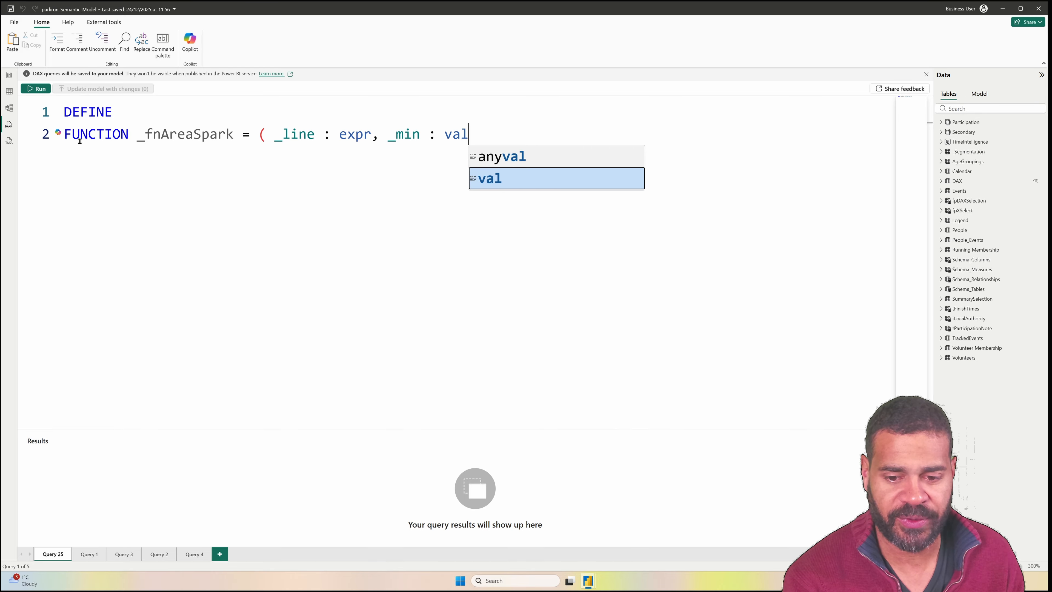
key("Escape")
type("val")
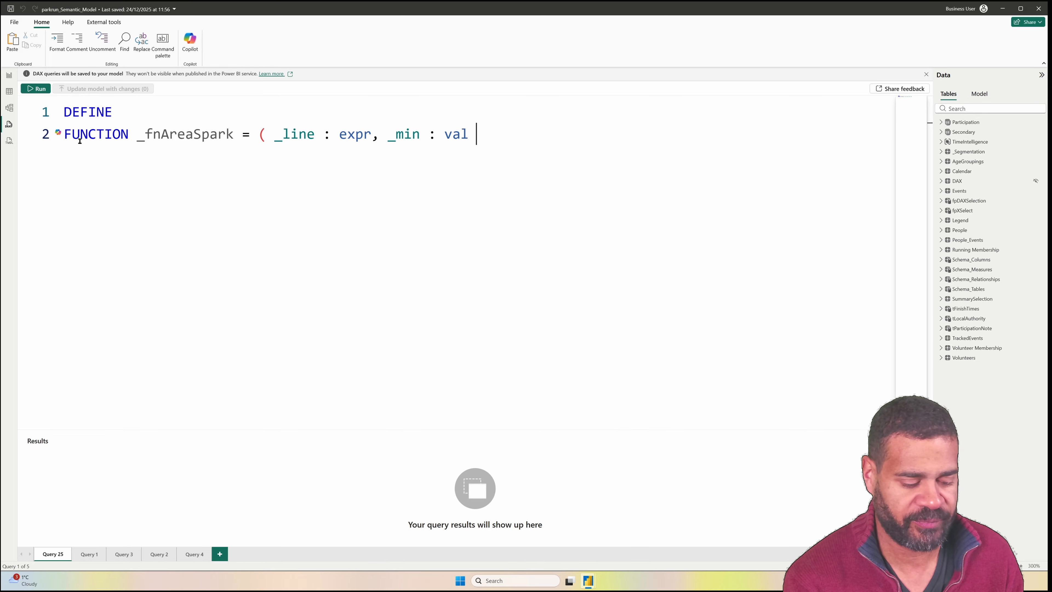
type(", _max")
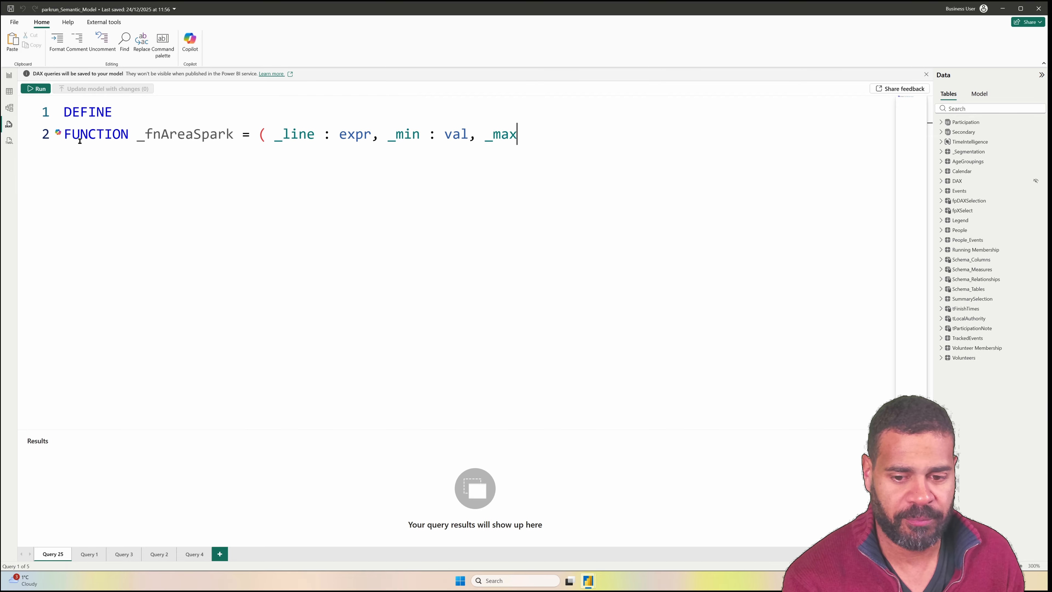
type(" : val")
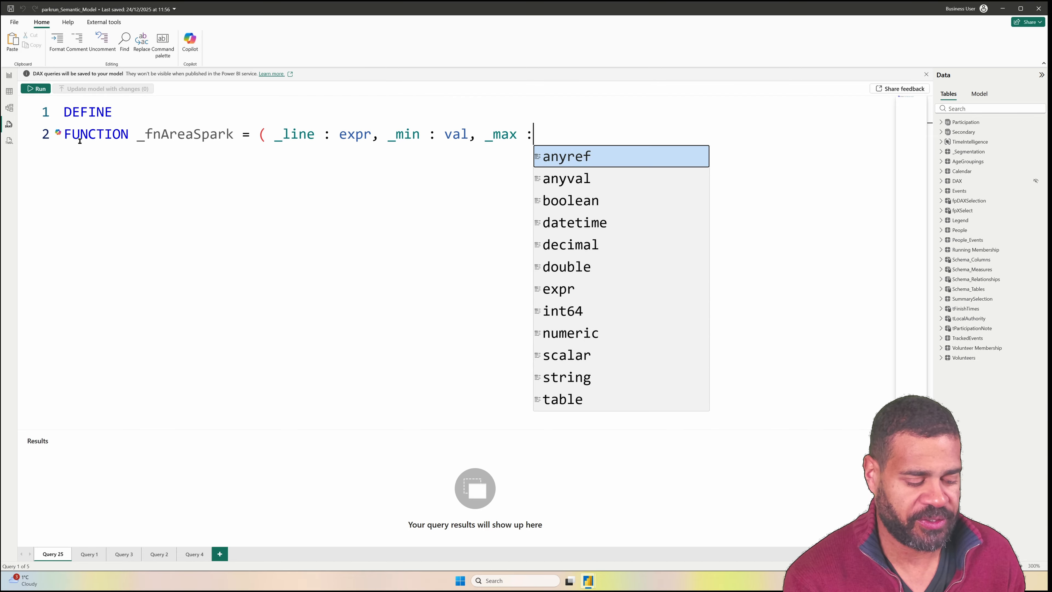
key("Escape")
type(")")
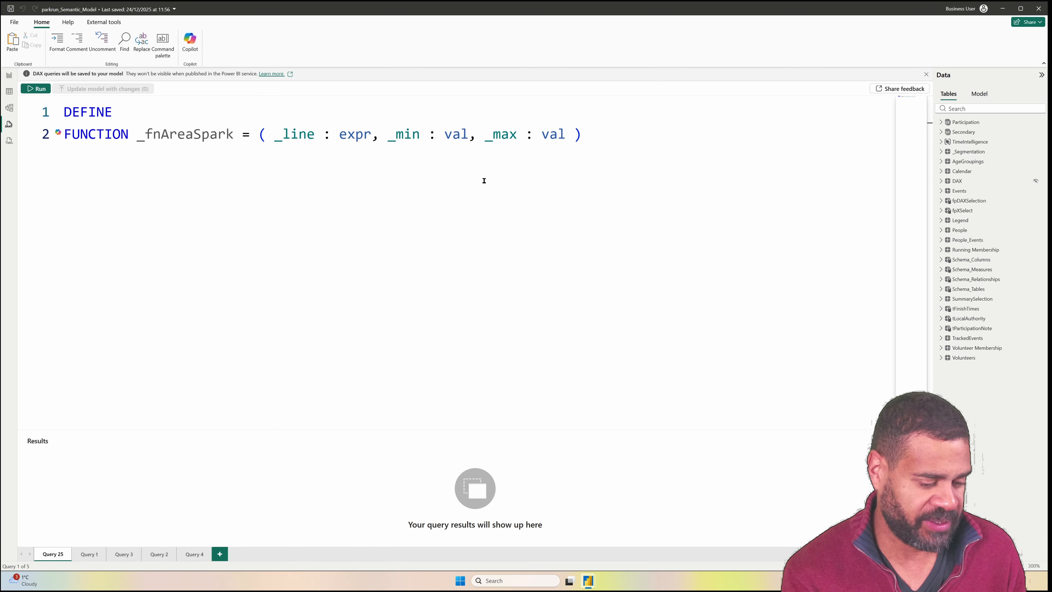
Add => after the parameter list and paste the copied area sparkline measure formula as the function body on the following line.
type("=")
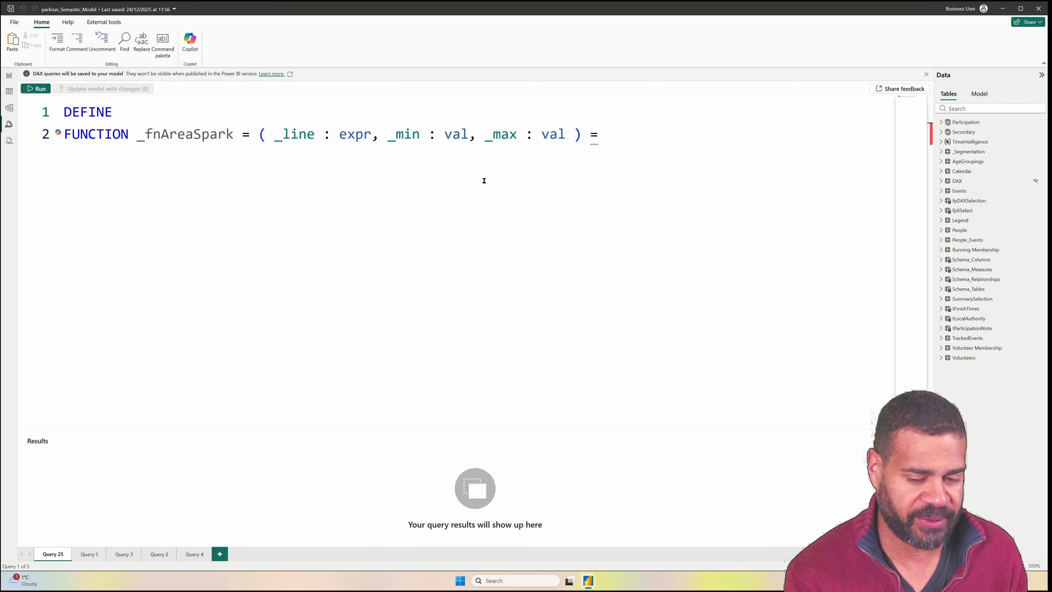
type(">")
key("Return")
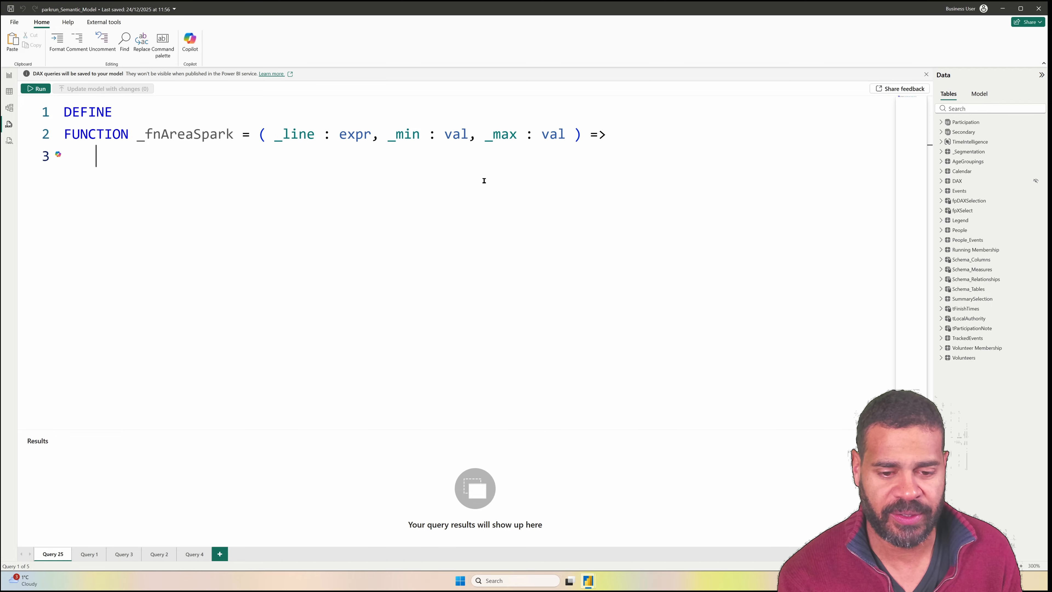
key("ctrl+v")
Remove the measure name line "RF Area Sparkline =" from the start of the pasted function body.
scroll(348, 241, "up", 3)
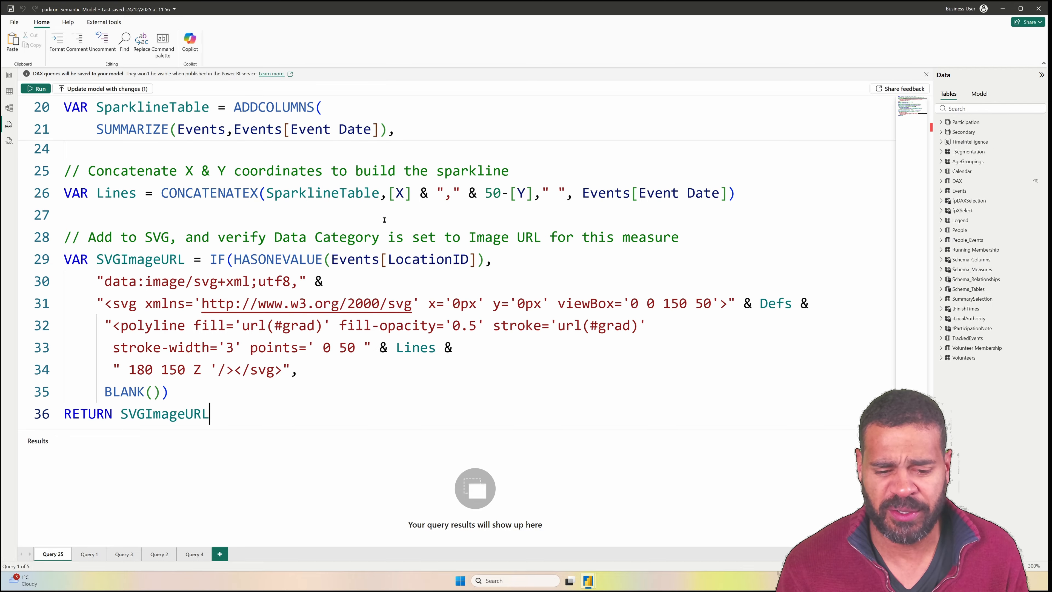
scroll(348, 242, "up", 5)
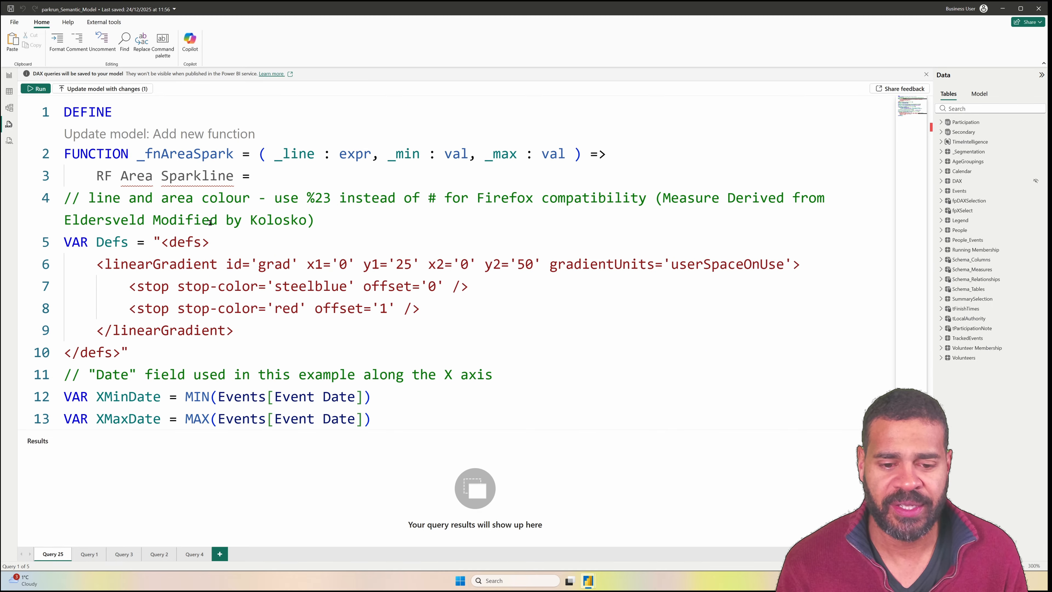
left_click_drag(251, 176, 95, 183)
key("BackSpace")
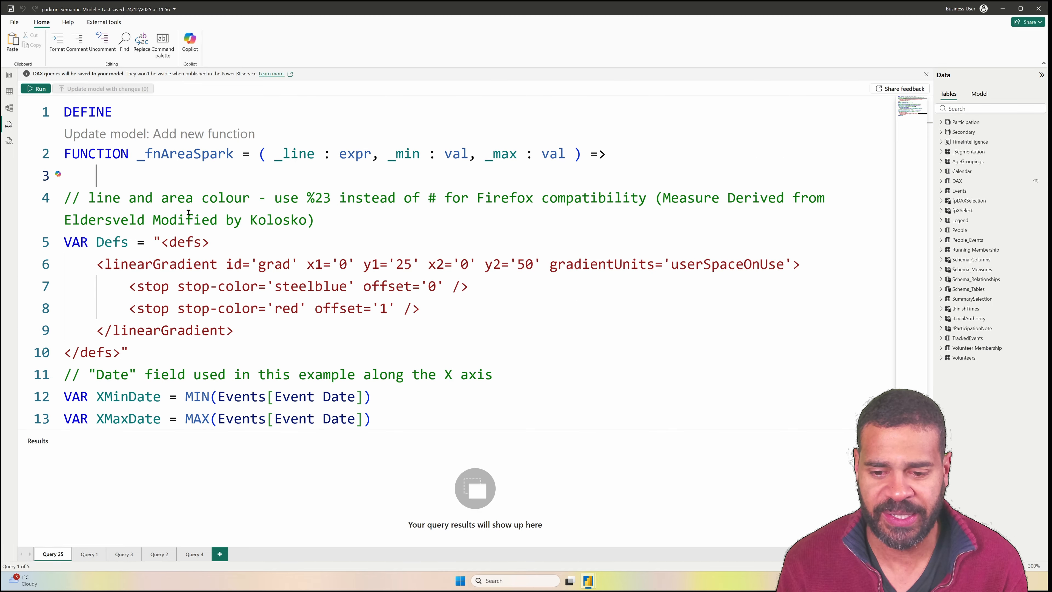
key("Delete")
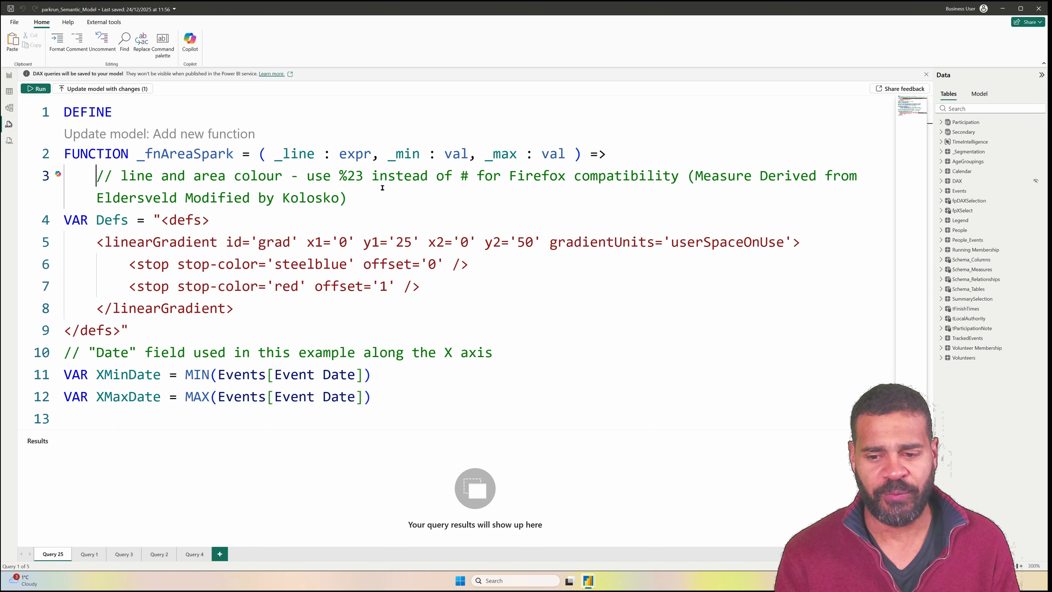
Examine the attribution comment, the gradient definition and the X-axis date variables in the pasted code.
left_click_drag(694, 175, 623, 205)
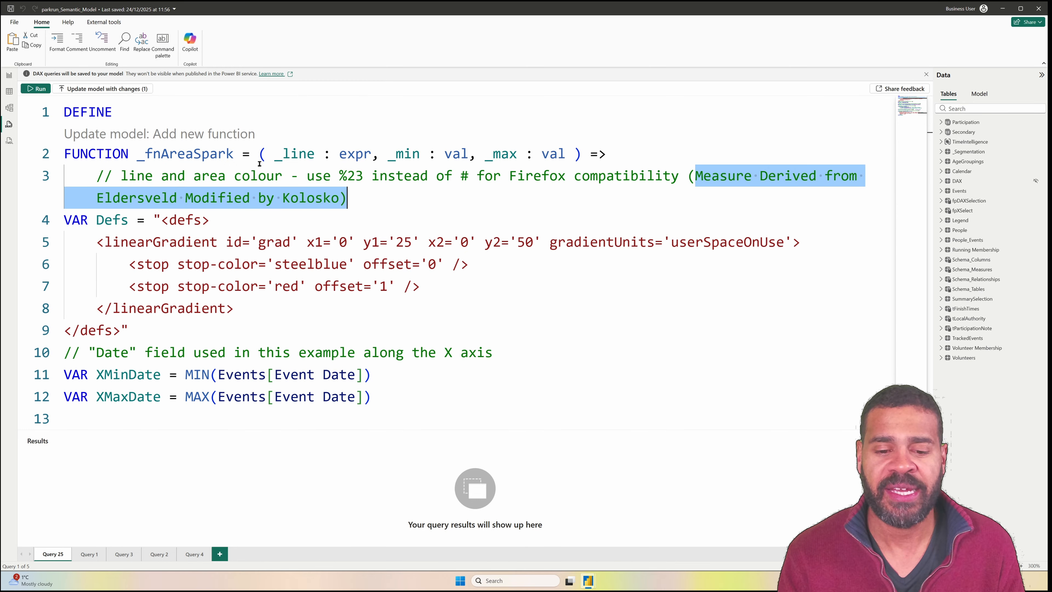
left_click(504, 218)
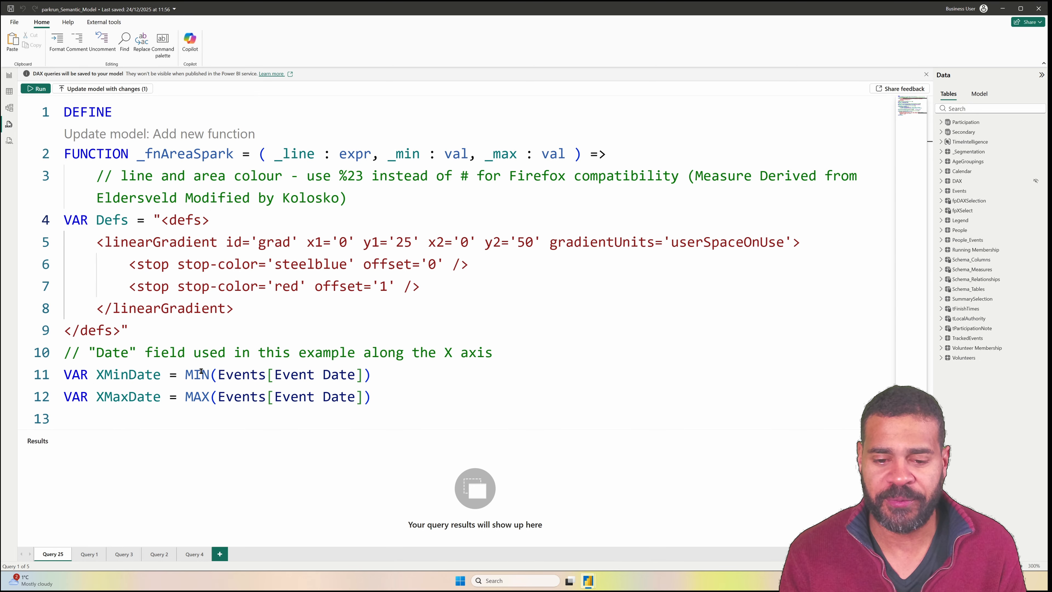
mouse_move(203, 376)
scroll(283, 369, "down", 3)
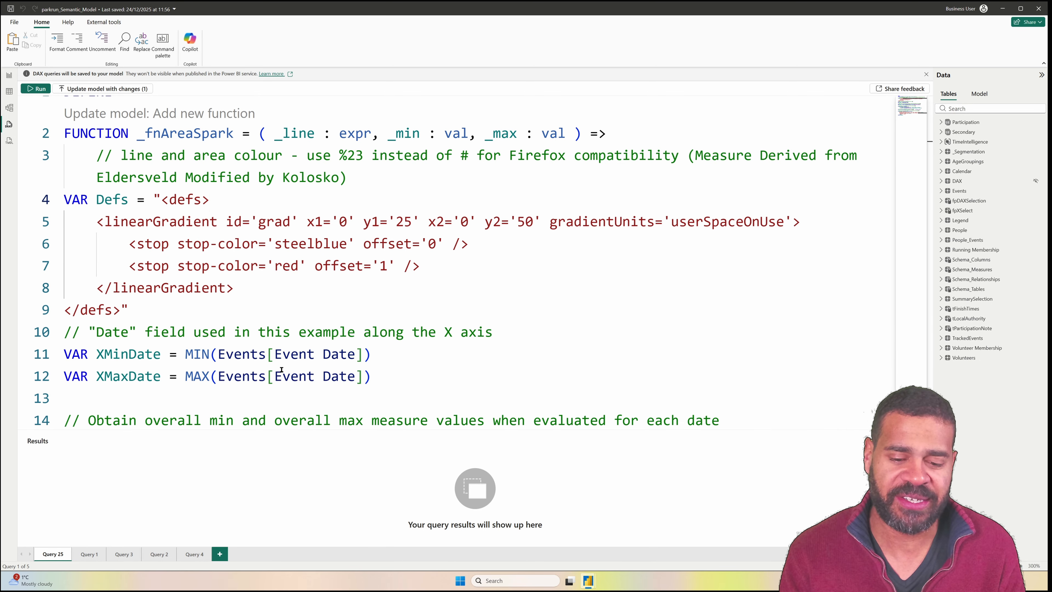
scroll(283, 369, "down", 3)
scroll(286, 368, "up", 7)
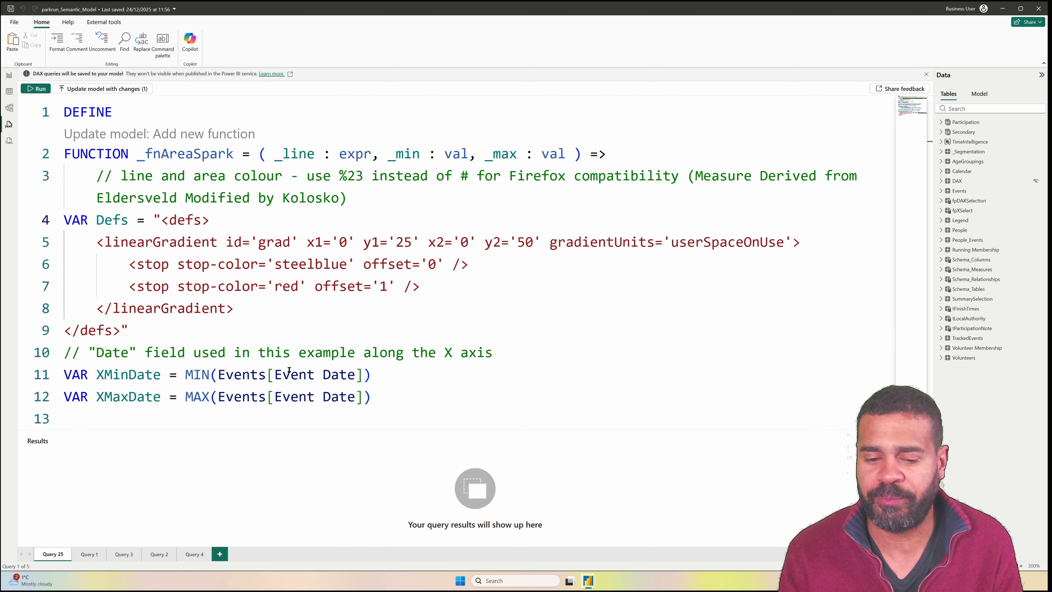
scroll(291, 369, "down", 2)
scroll(292, 369, "down", 1)
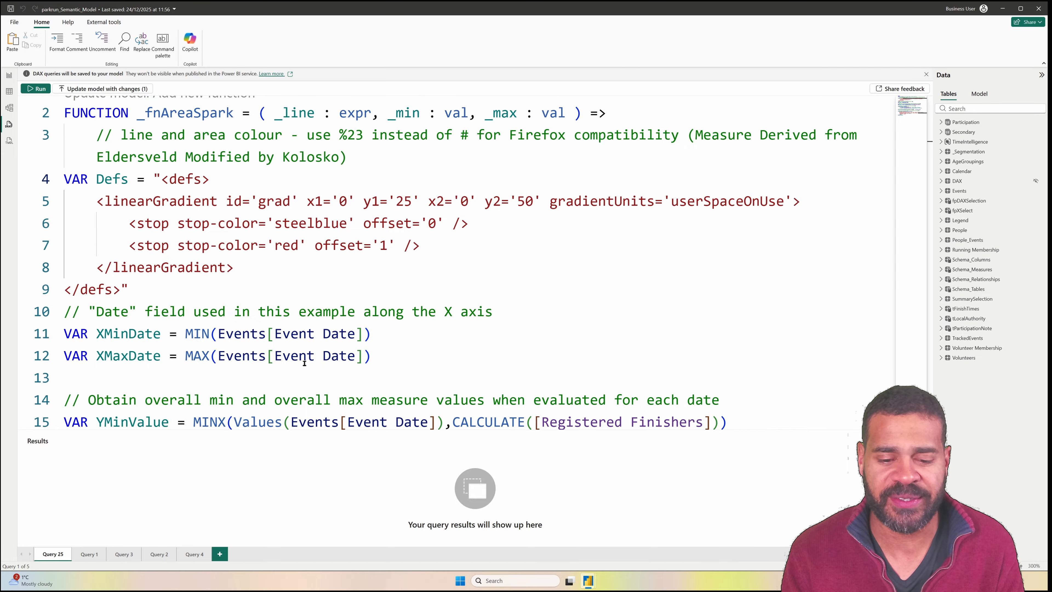
scroll(304, 363, "up", 1)
scroll(305, 363, "up", 1)
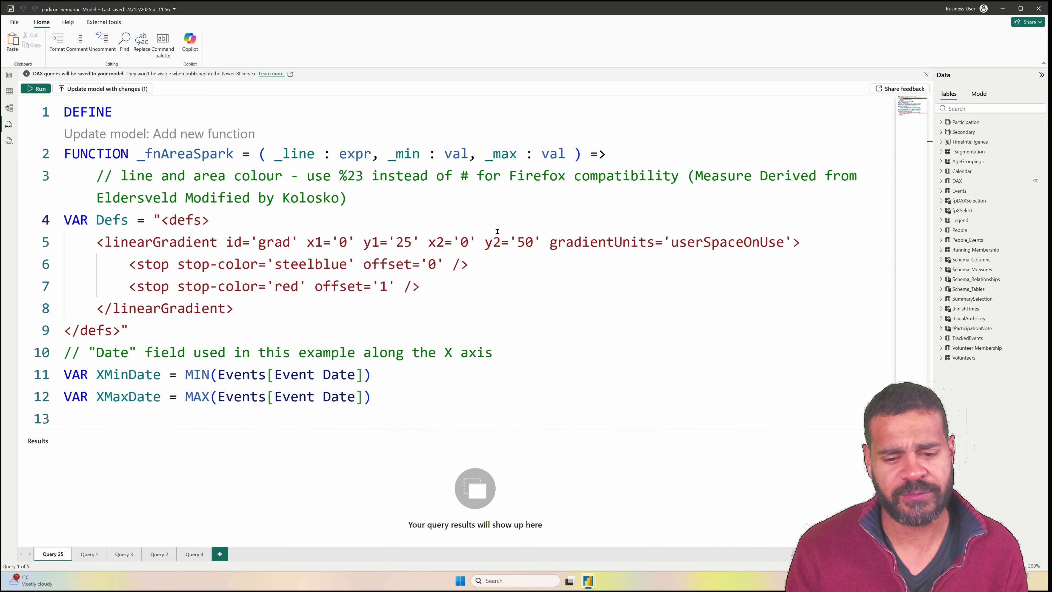
Replace CALCULATE([Registered Finishers]) with the _line parameter in both the YMinValue and YMaxValue variables.
scroll(497, 232, "down", 3)
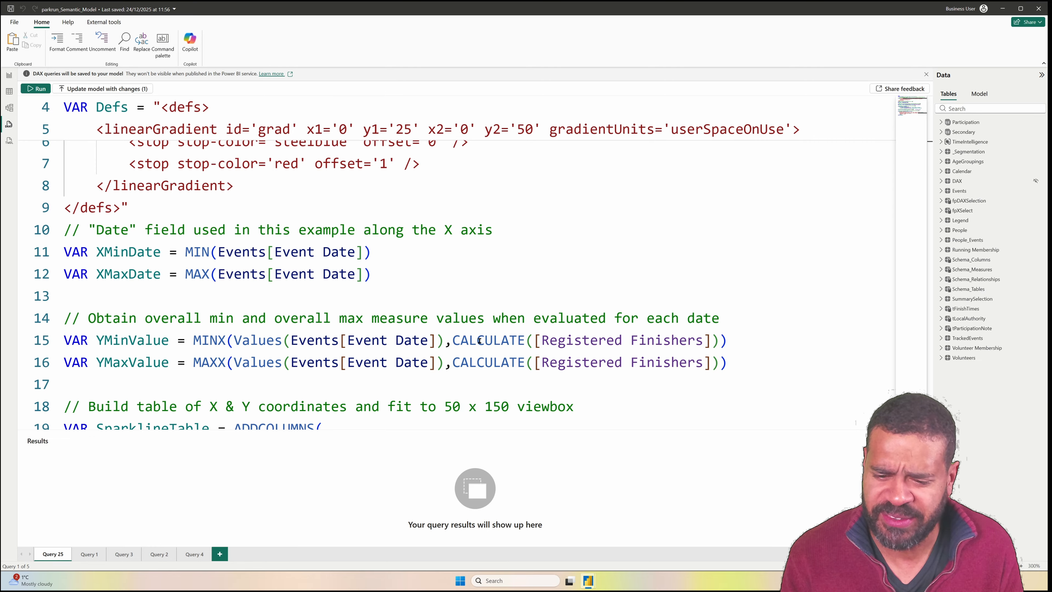
mouse_move(456, 341)
left_mouse_down()
mouse_move(719, 340)
mouse_move(452, 338)
left_mouse_up()
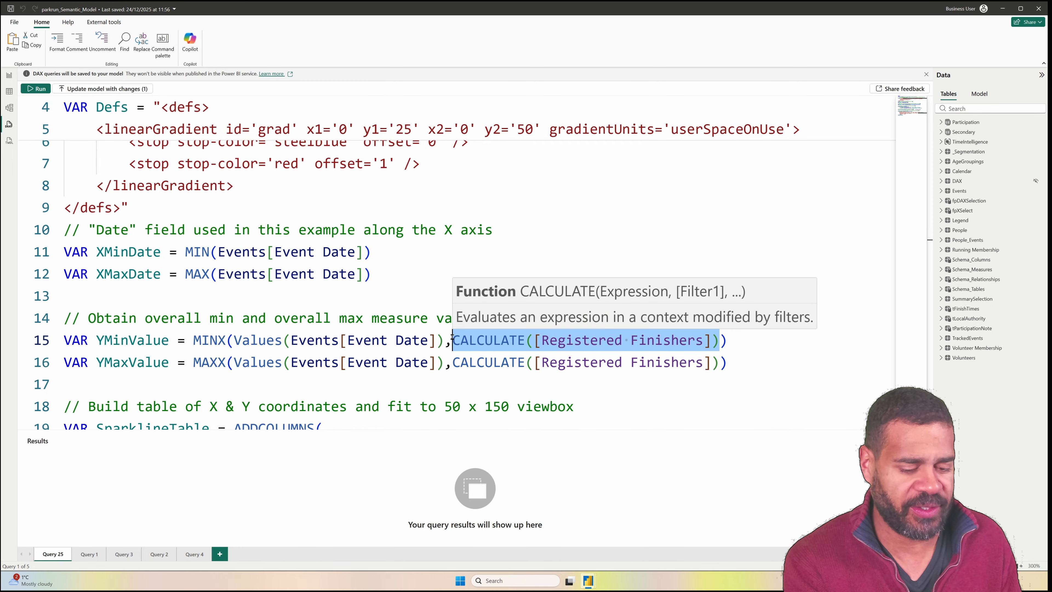
type("_")
key("Down")
key("Tab")
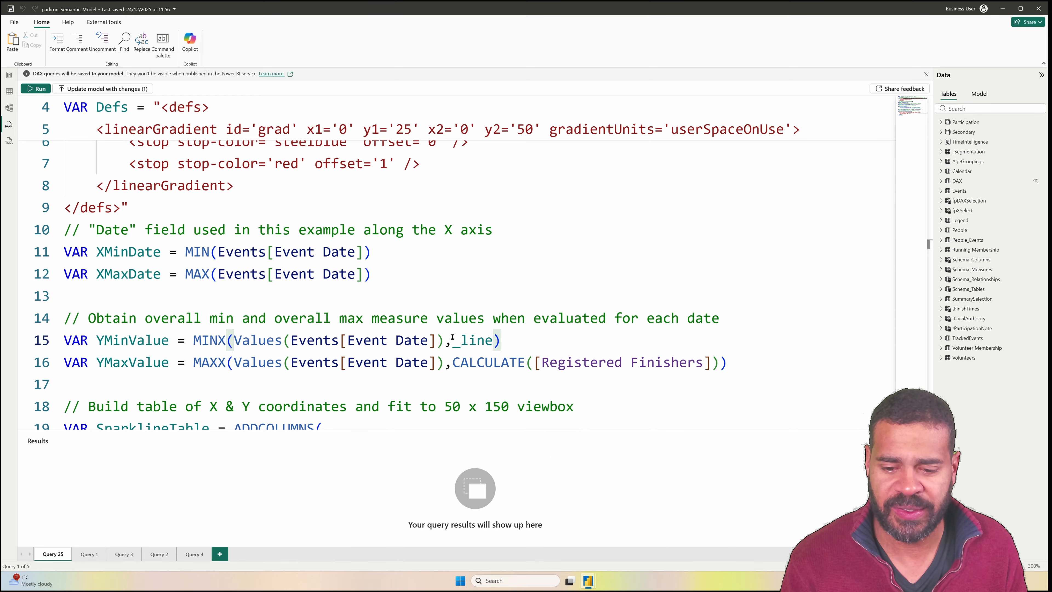
left_click_drag(459, 362, 507, 341)
left_click_drag(720, 362, 453, 362)
type("_l")
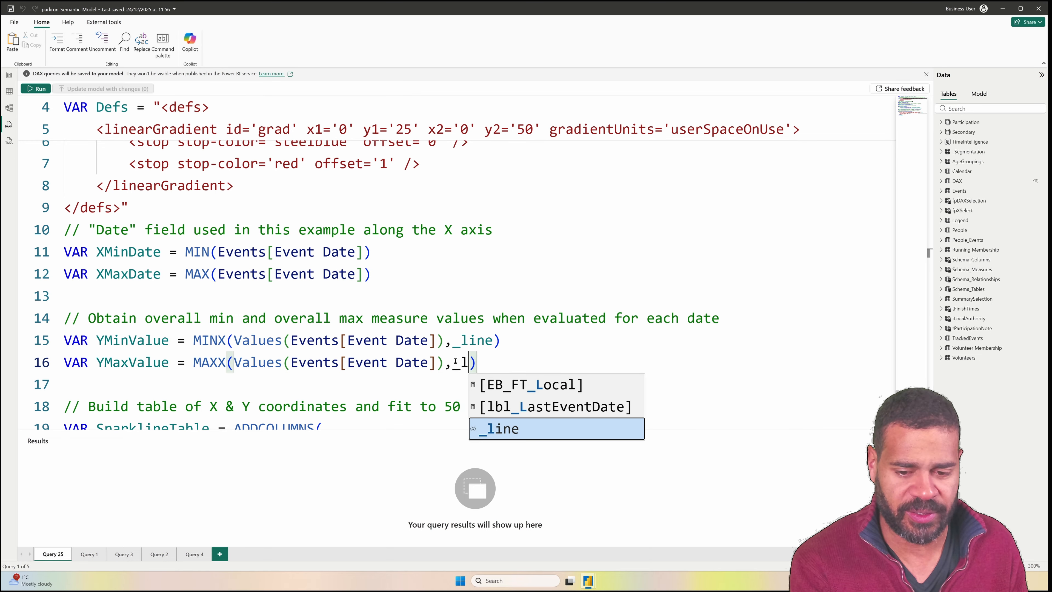
key("Tab")
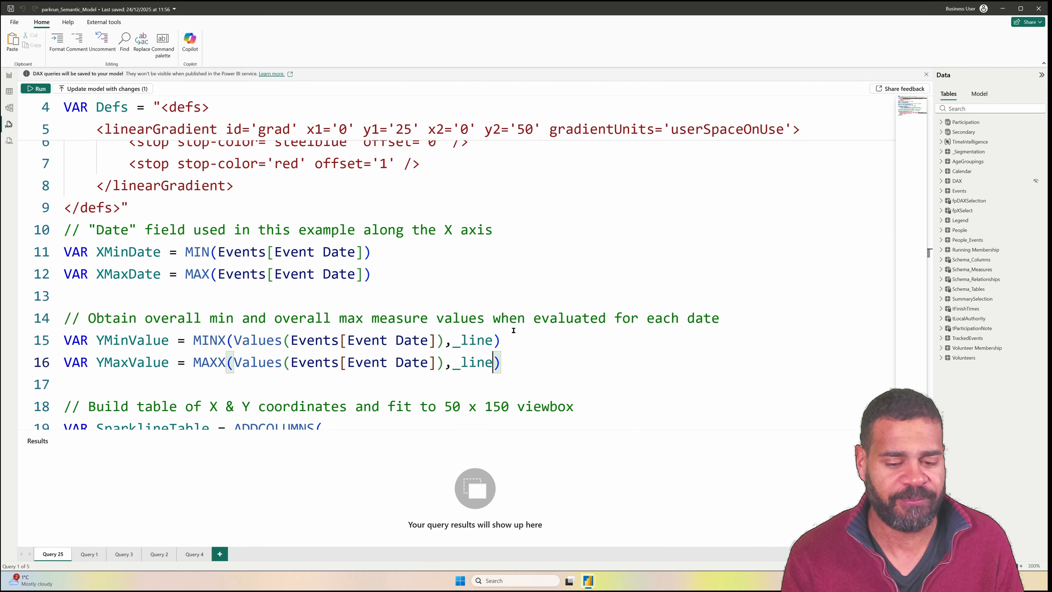
scroll(477, 299, "down", 3)
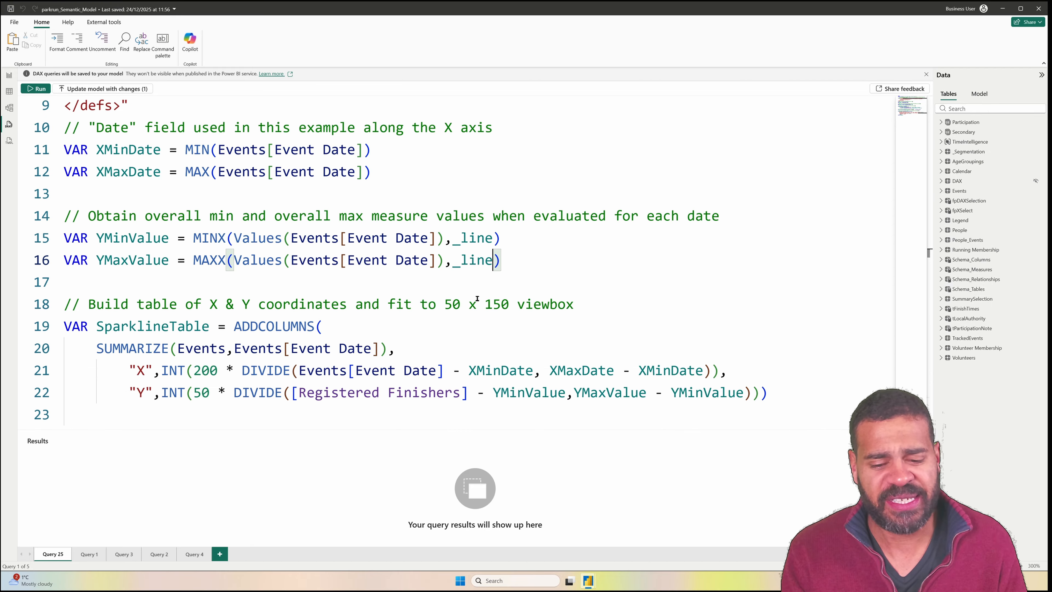
Replace DIVIDE([Registered Finishers] with the _line parameter in the "Y" column expression of the SparklineTable variable.
scroll(477, 298, "down", 1)
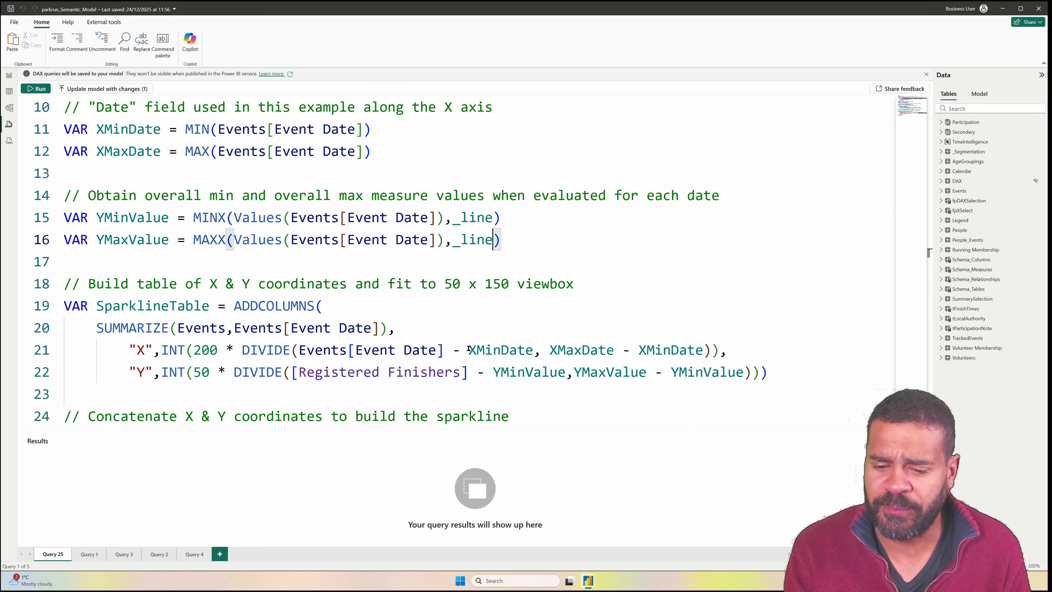
left_click_drag(469, 373, 235, 372)
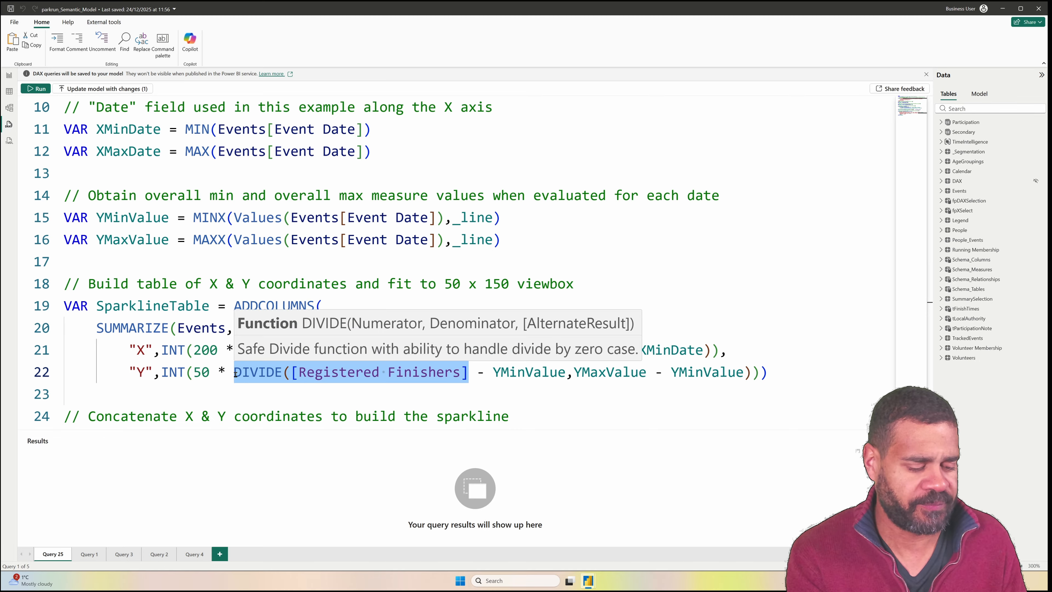
type("_")
key("Down")
key("Tab")
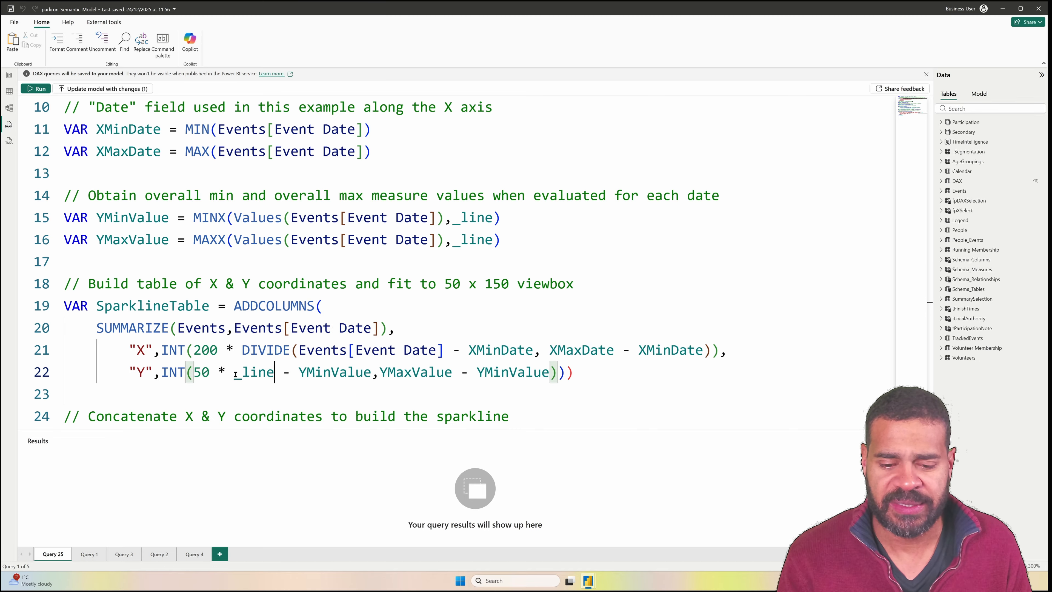
Update the model with the new _fnAreaSpark function and check the HASONEVALUE condition in its SVGImageURL variable.
scroll(502, 349, "down", 2)
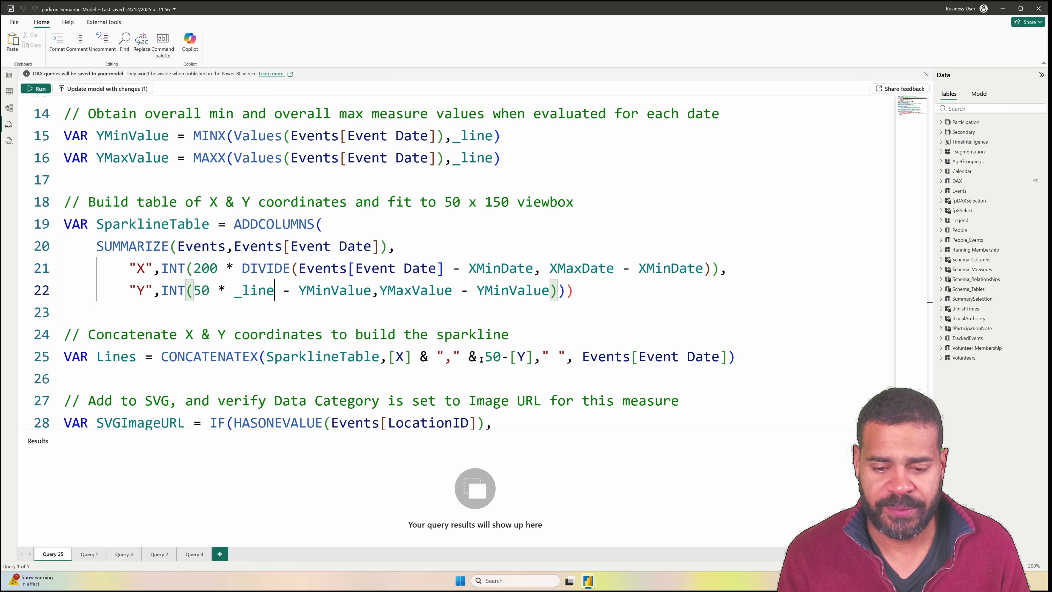
scroll(503, 355, "down", 2)
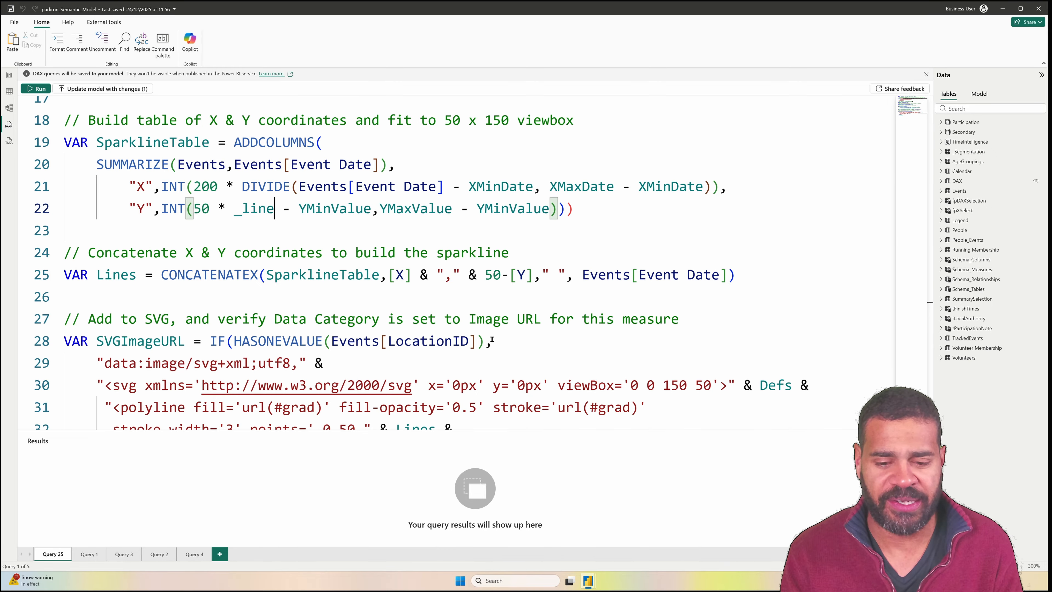
scroll(501, 340, "up", 1)
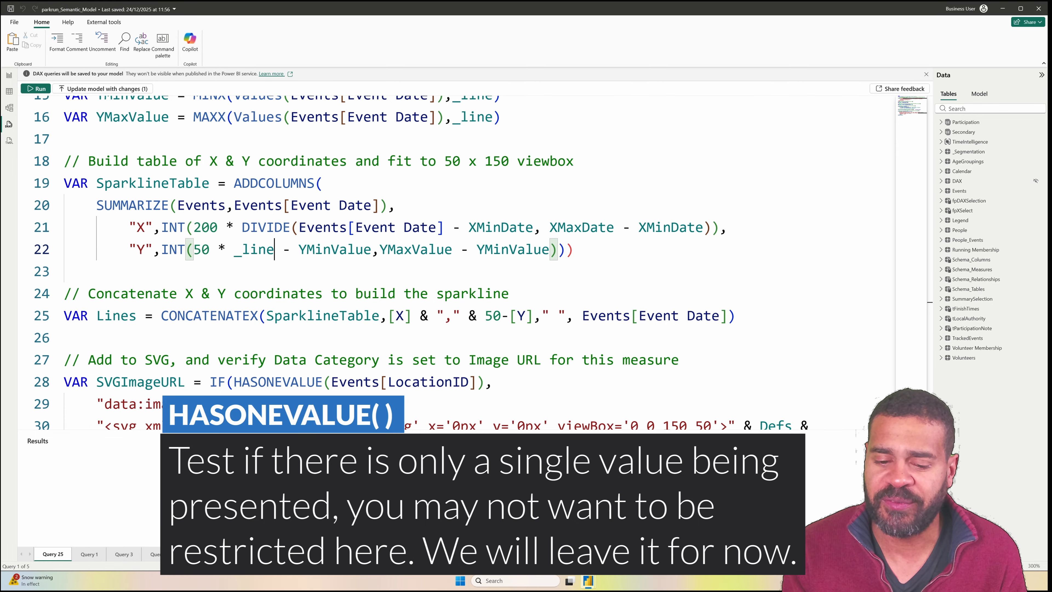
scroll(252, 393, "up", 3)
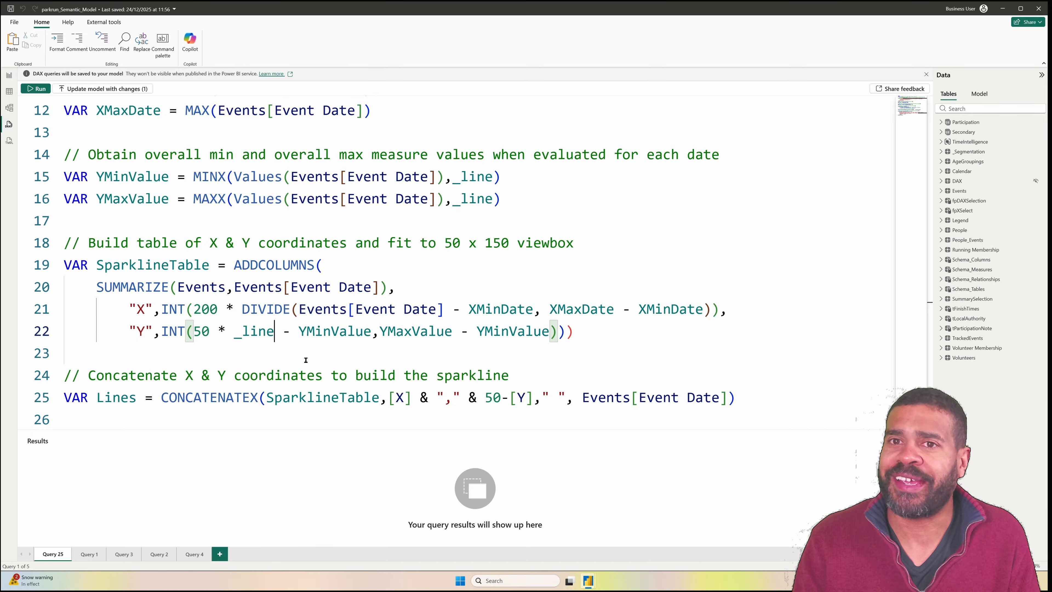
scroll(293, 327, "up", 2)
scroll(293, 327, "up", 5)
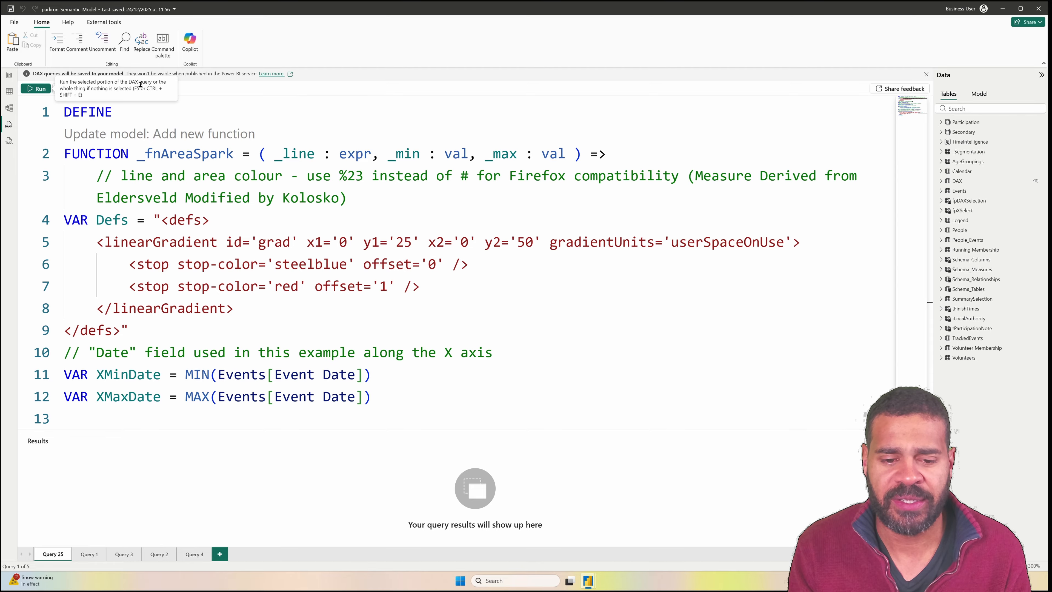
left_click(116, 90)
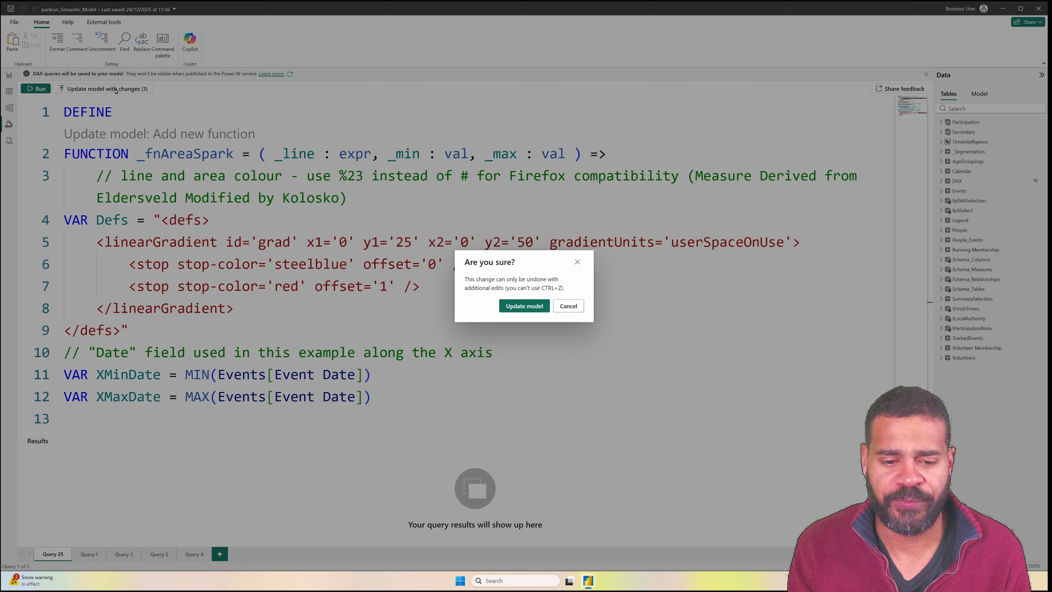
left_click(504, 306)
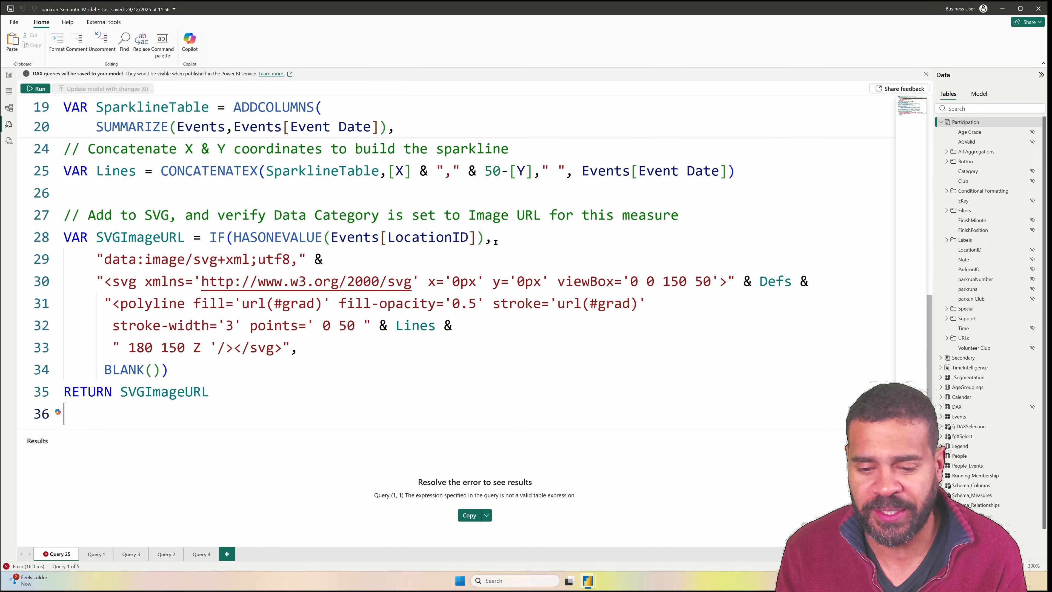
left_click_drag(495, 237, 220, 237)
left_click(580, 254)
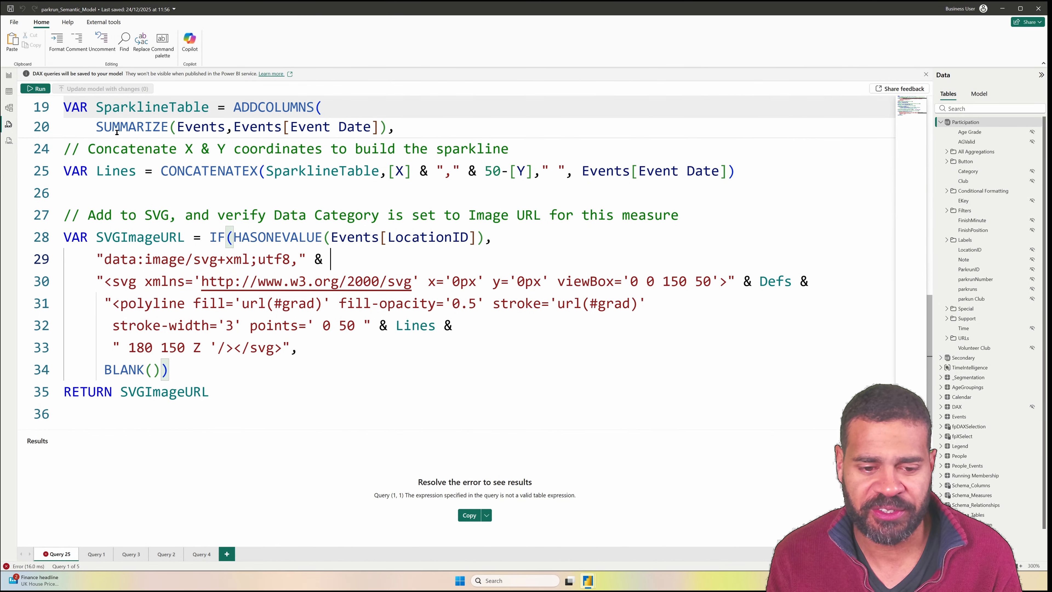
Switch from the DAX query to the report and open the Event Summary page.
left_click(9, 92)
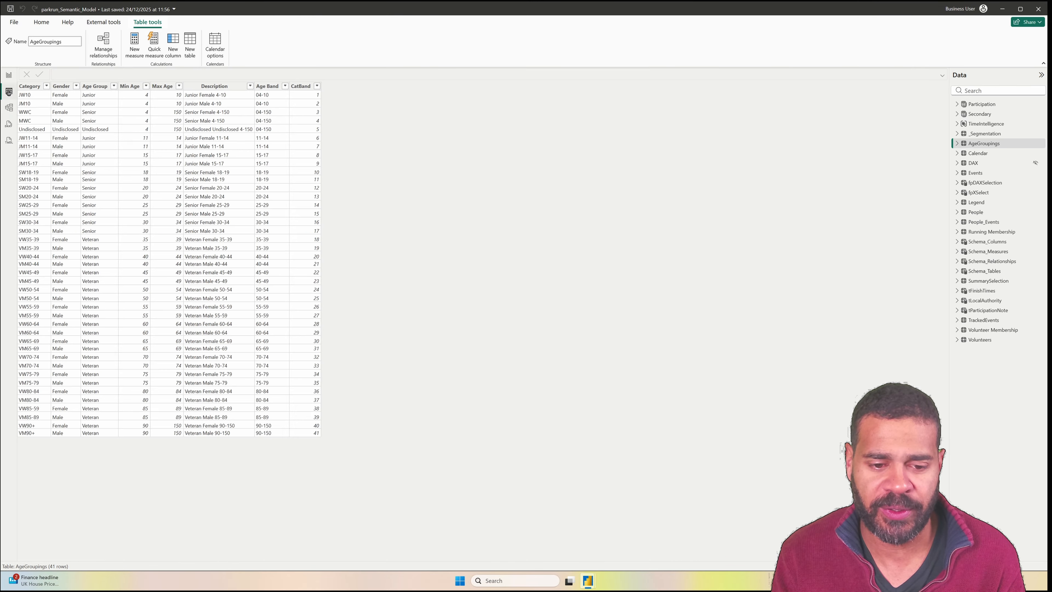
left_click(8, 75)
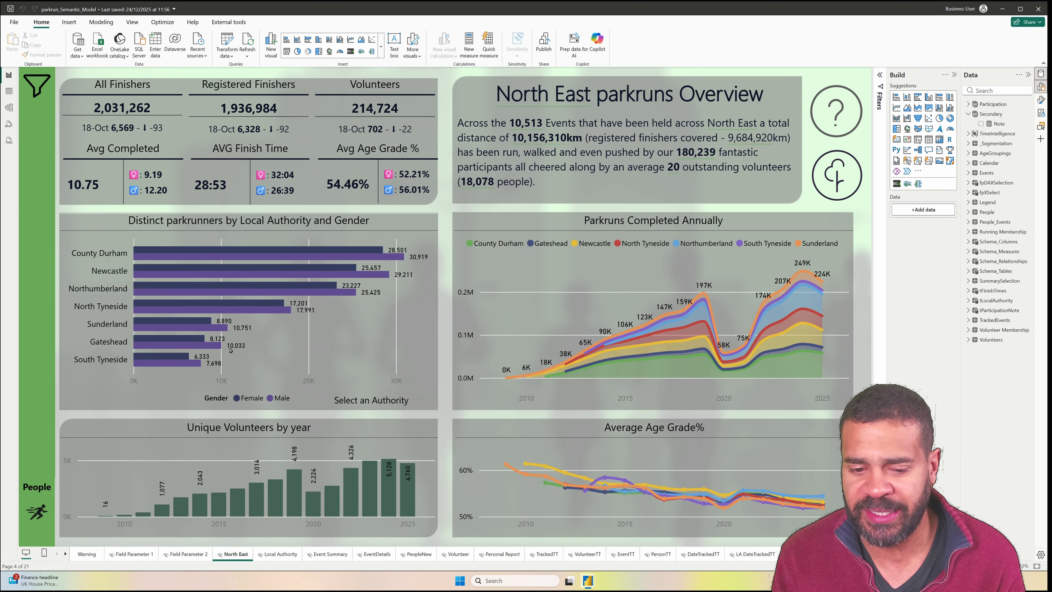
left_click(319, 554)
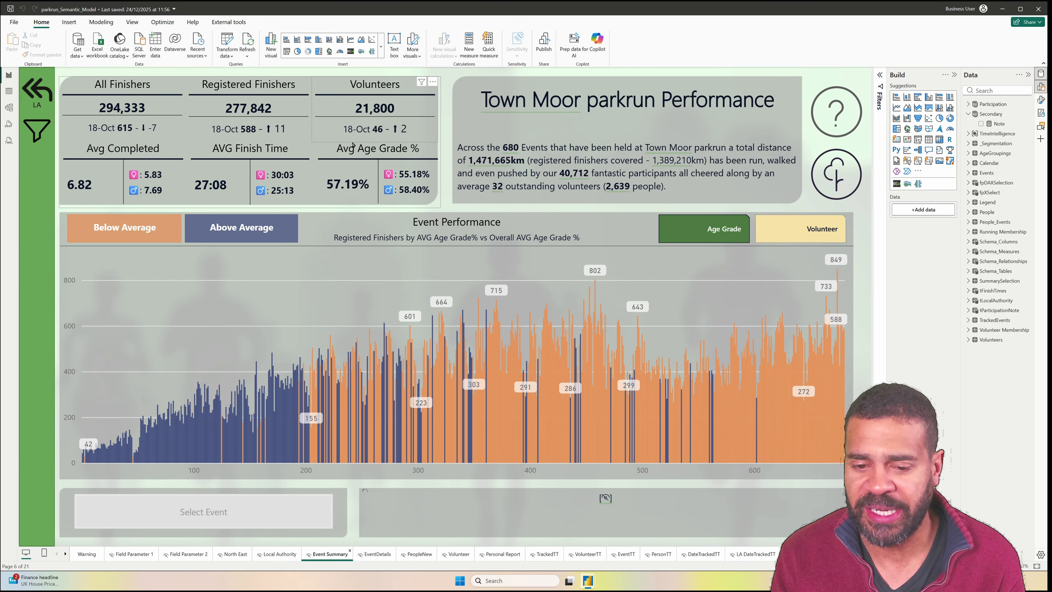
left_click(330, 120)
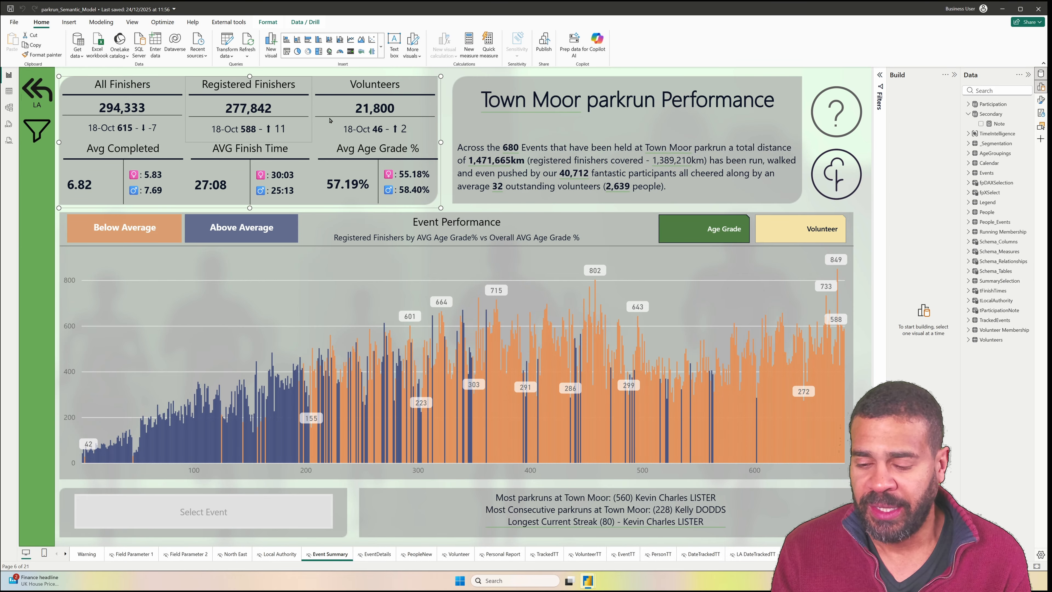
left_click(998, 92)
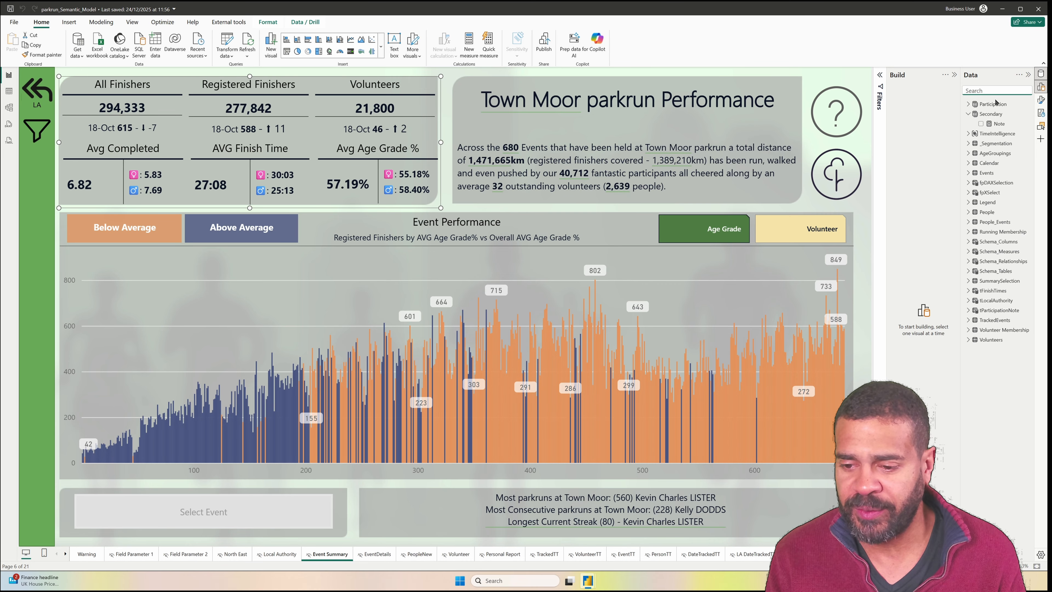
Create a new measure named Test Spark in the Secondary table and start its formula with a call to _fnAreaSpark.
right_click(996, 115)
left_click(940, 129)
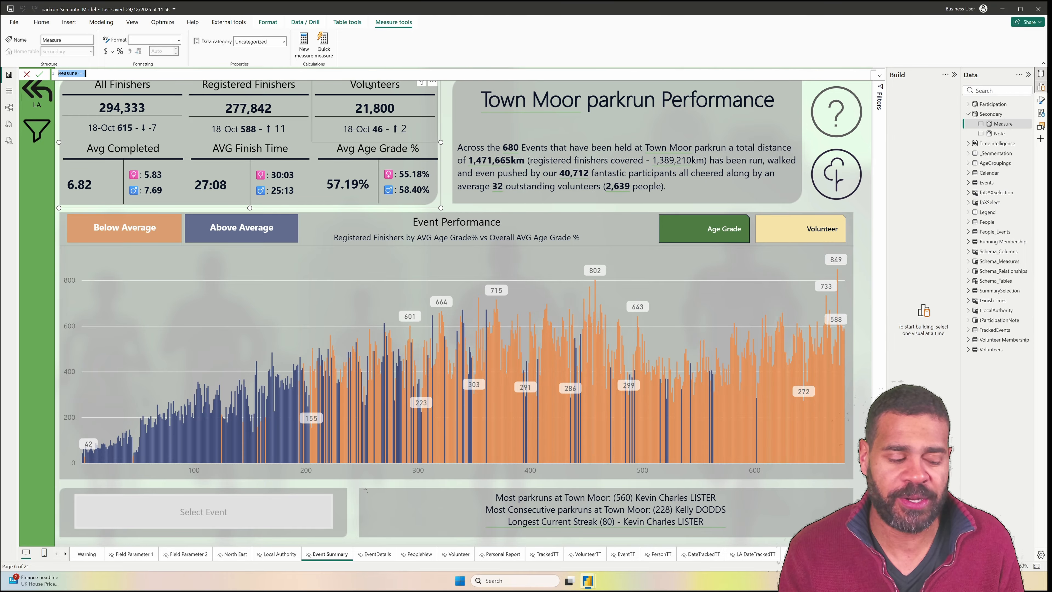
type("Test Spar")
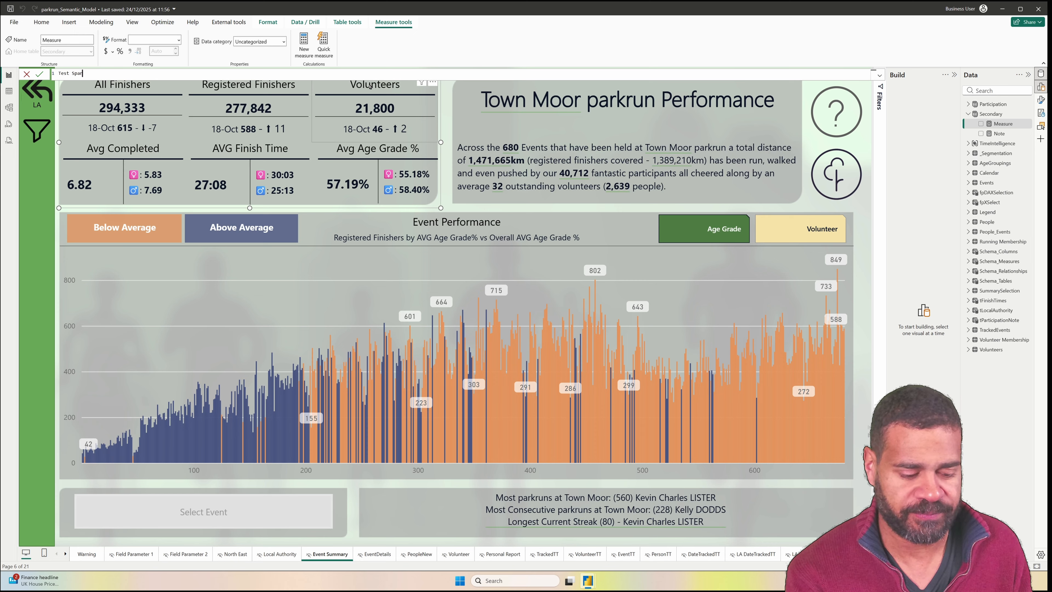
type("k = S")
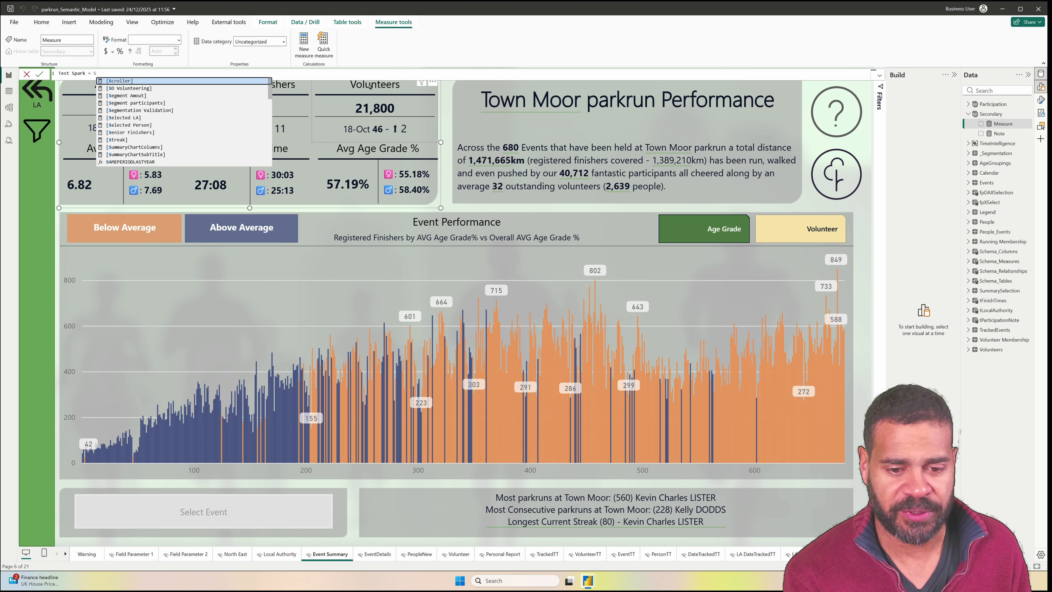
key("BackSpace")
type("_")
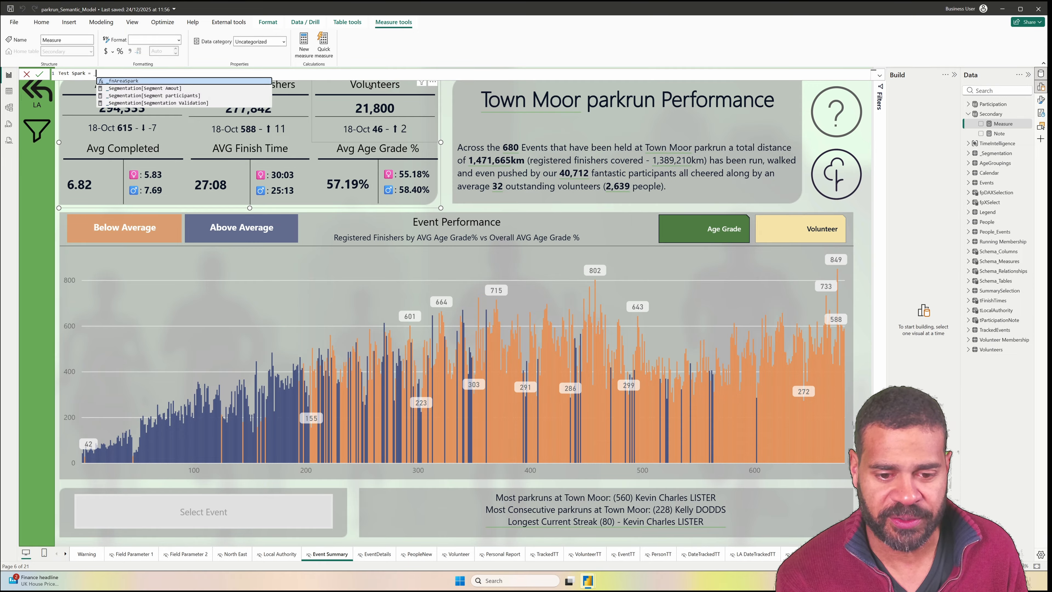
key("Tab")
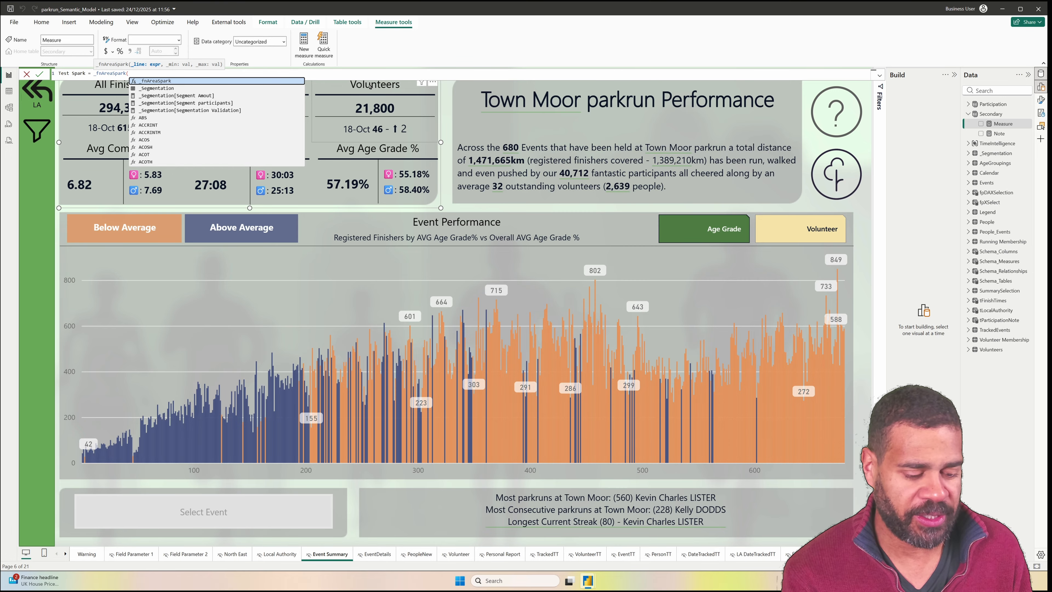
Pass [All Finishers], "Blue" and "Red" as the function's arguments and commit the Test Spark measure.
type("[All Finishers]")
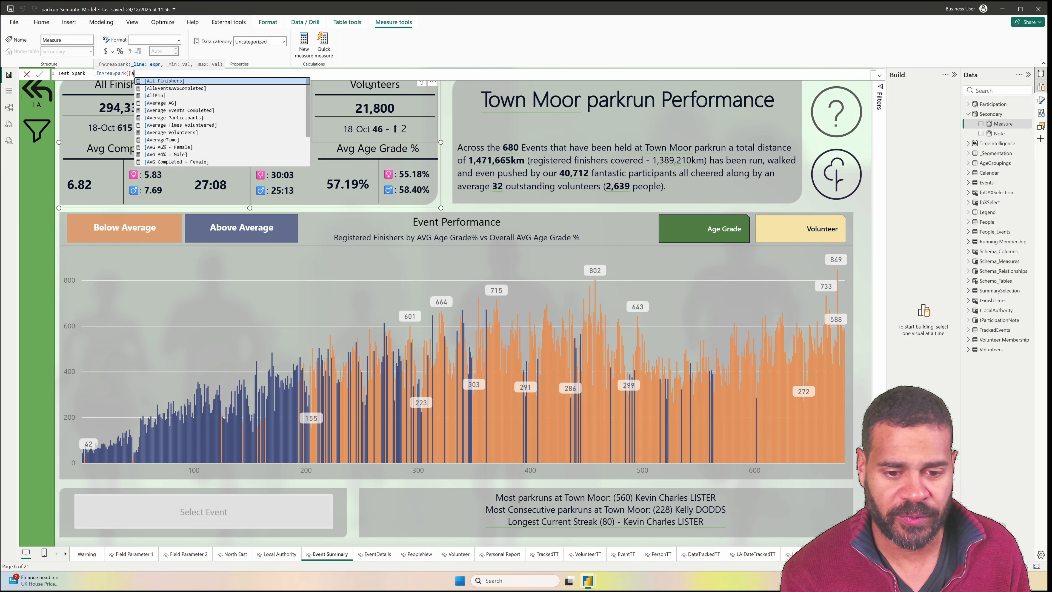
type(", ")
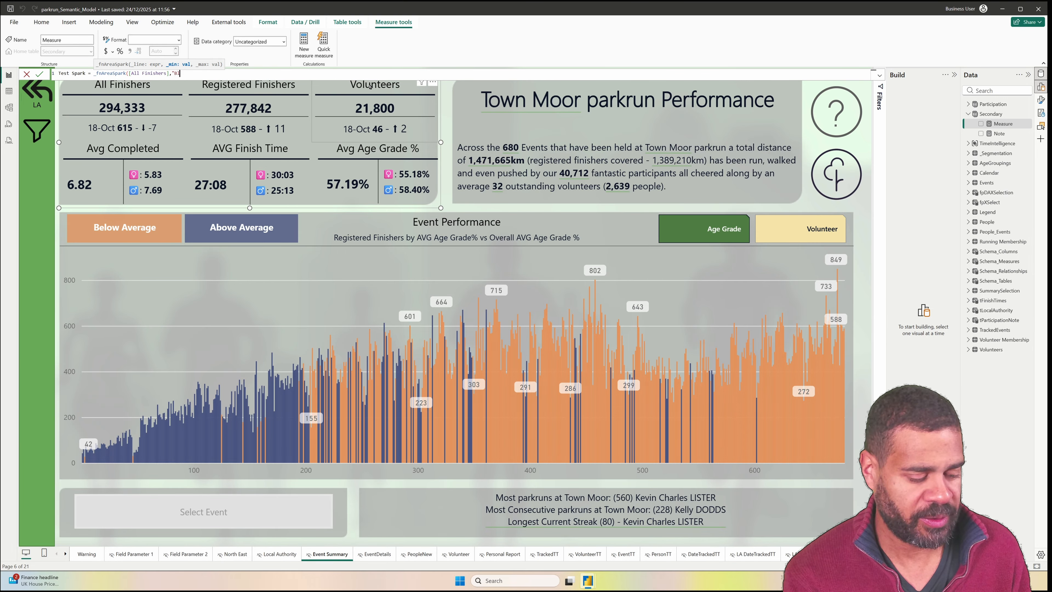
type("\"Blue\", \"")
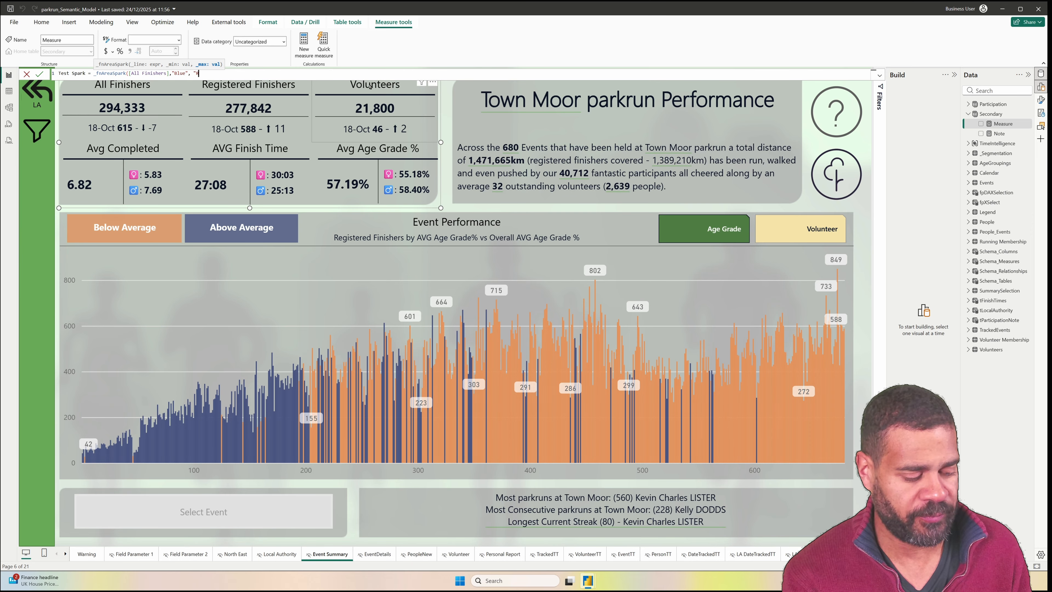
type("Red\"")
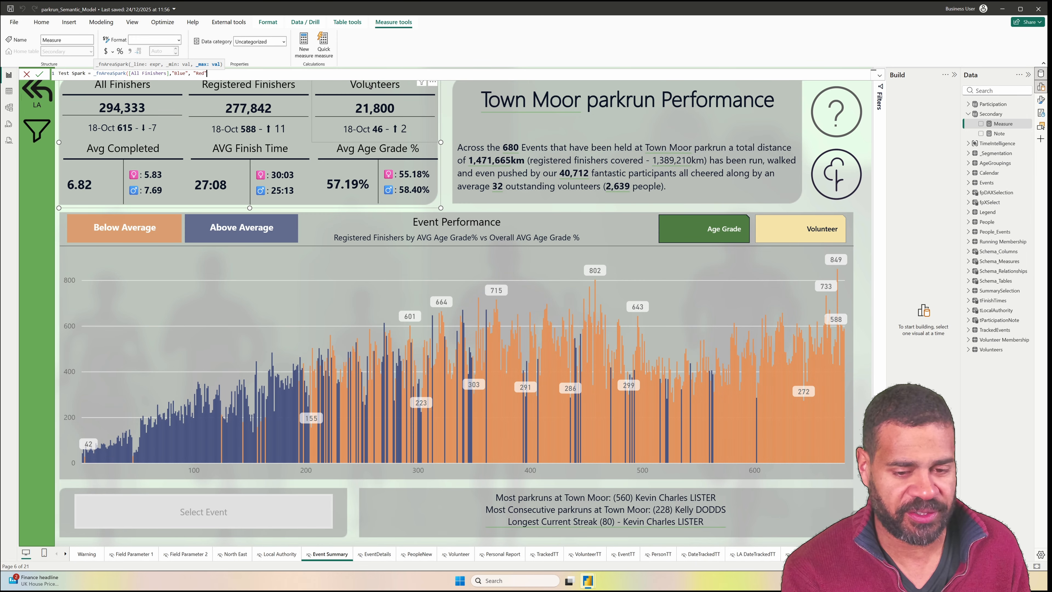
type(")")
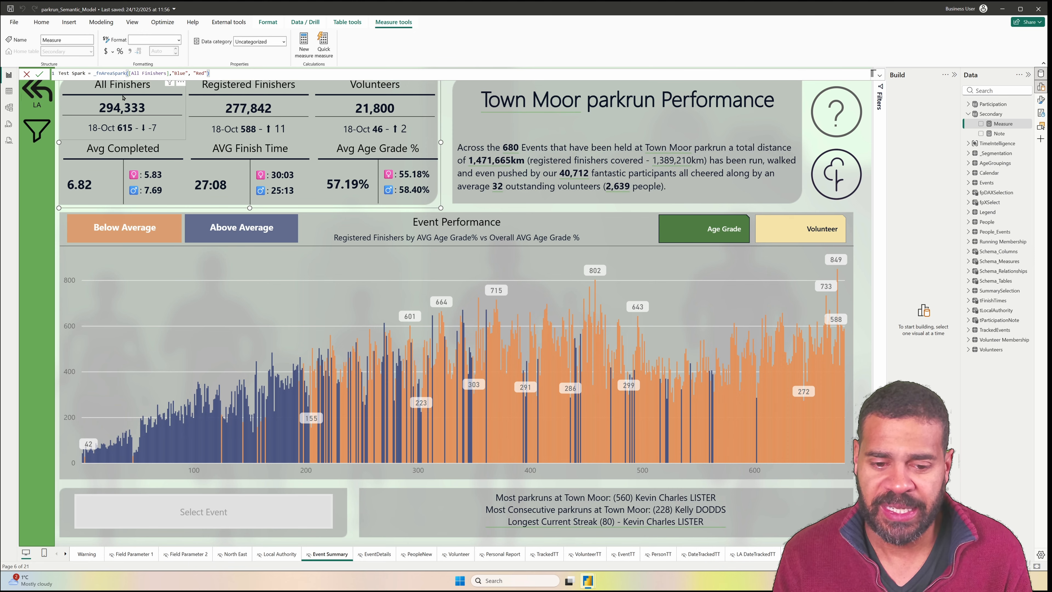
key("Return")
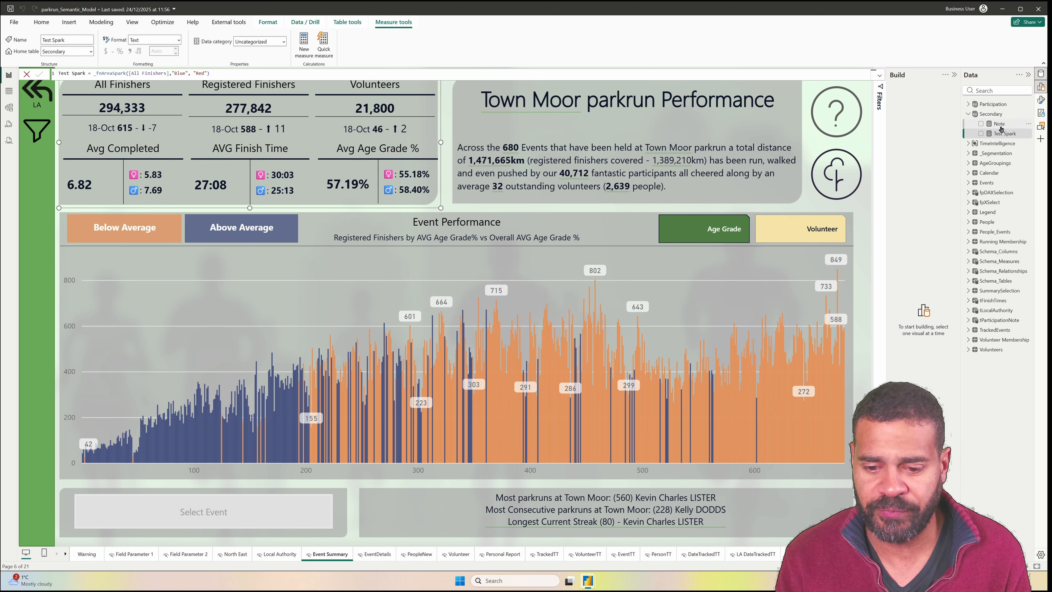
Set the data category of the Test Spark measure to Image URL.
left_click(1000, 124)
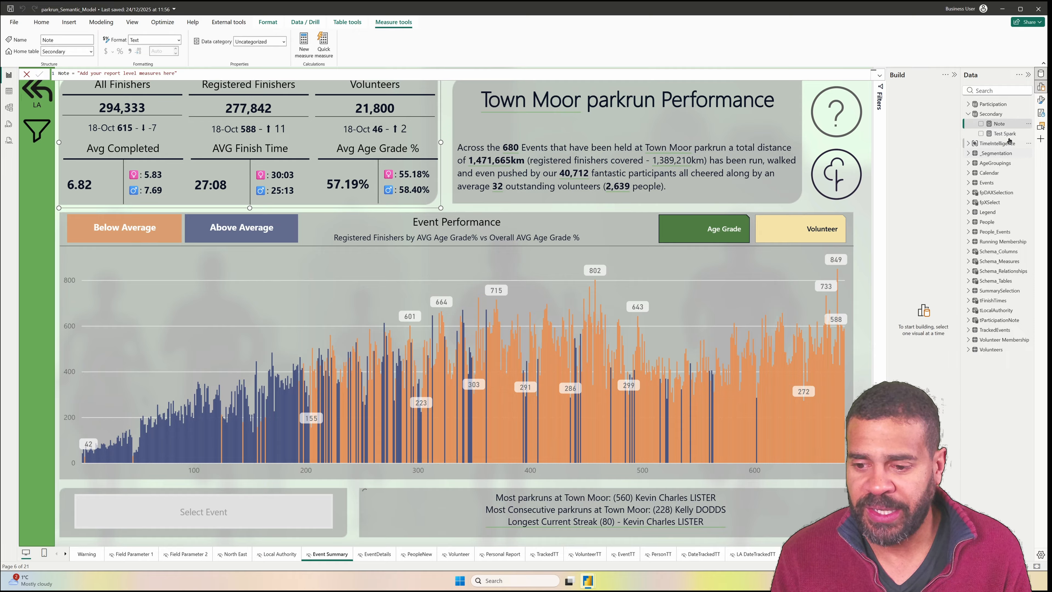
left_click(1005, 134)
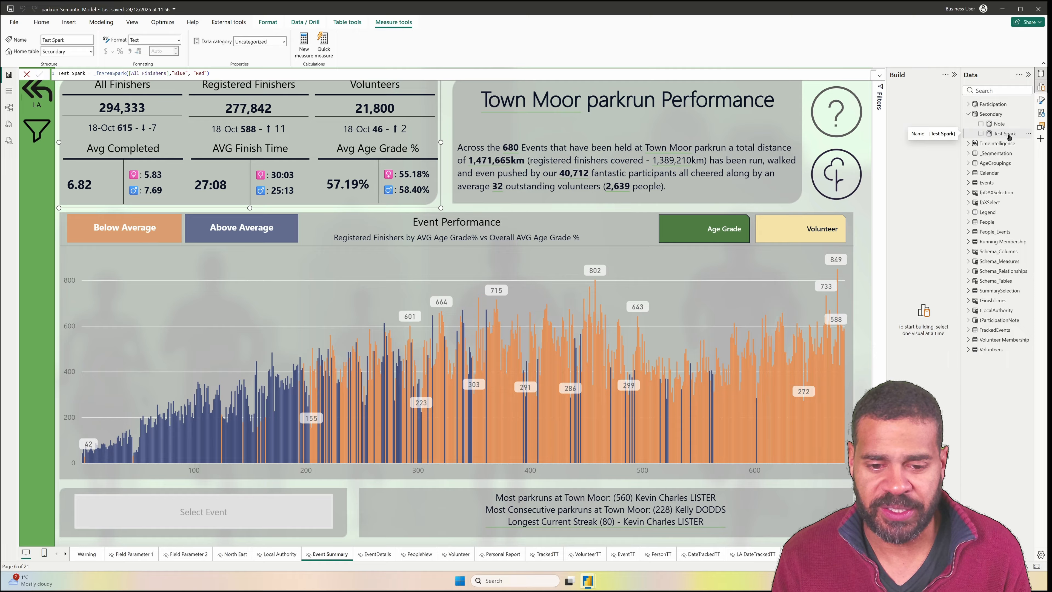
left_click(284, 42)
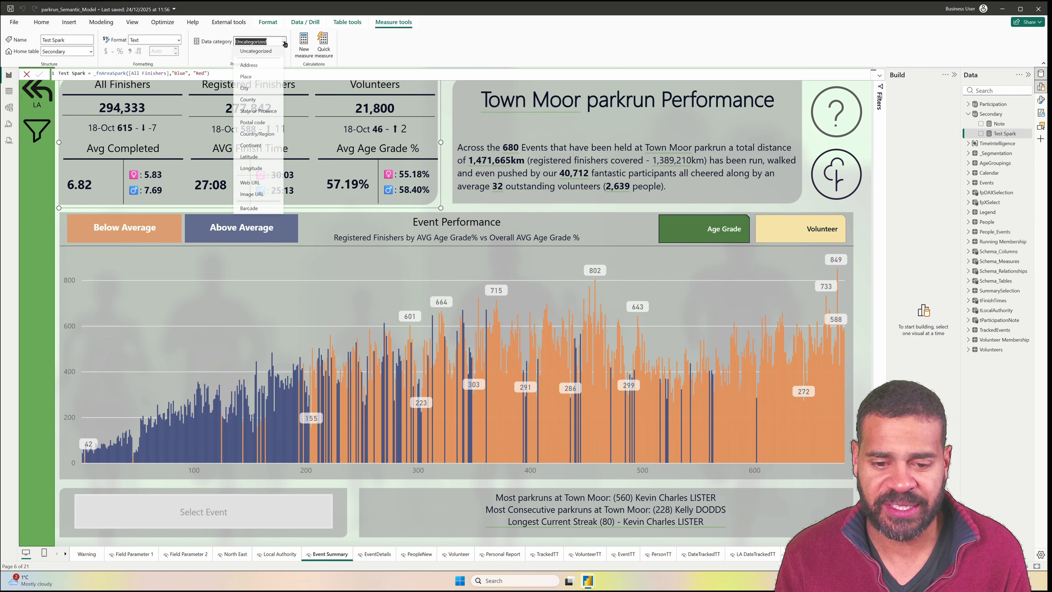
left_click(258, 198)
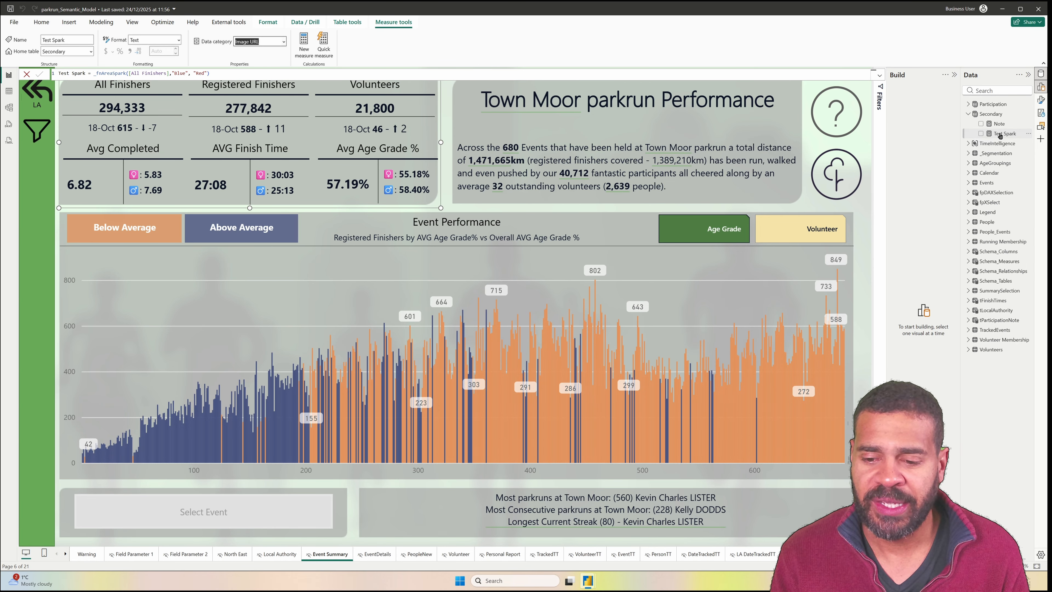
left_click_drag(1000, 136, 812, 228)
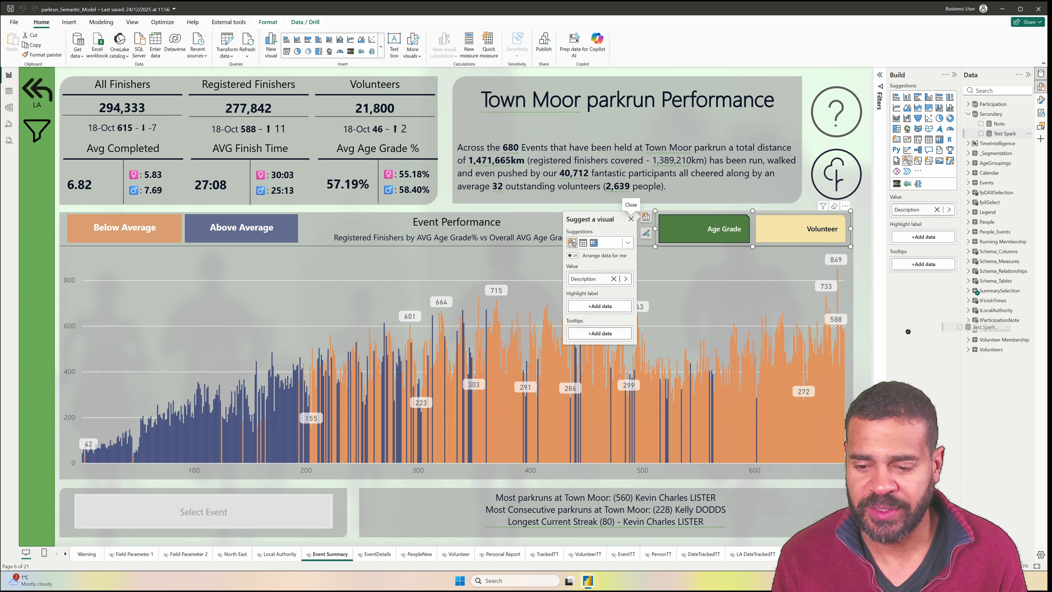
left_click(978, 134)
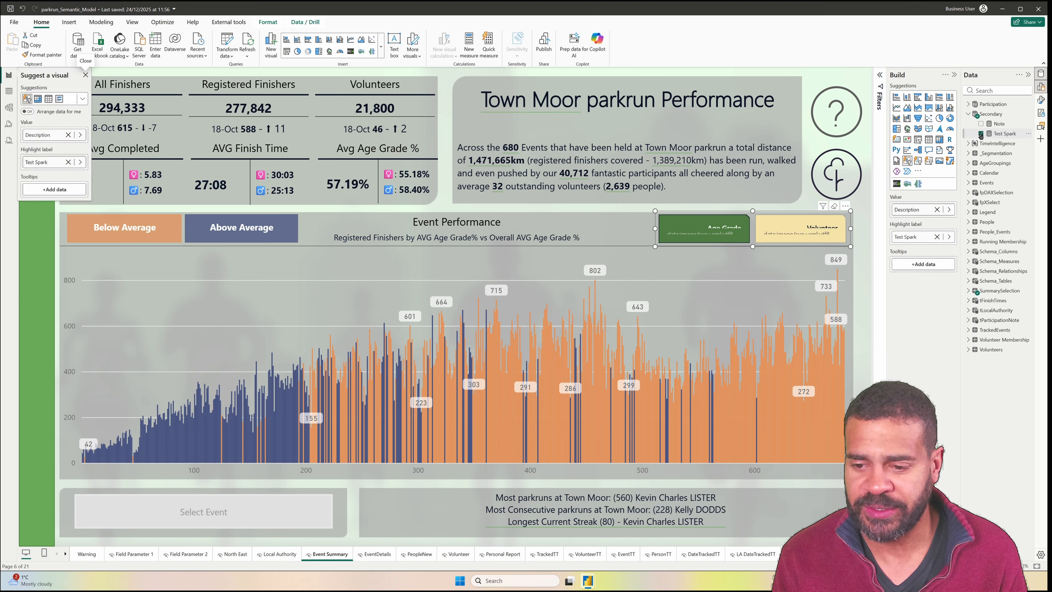
left_click(980, 134)
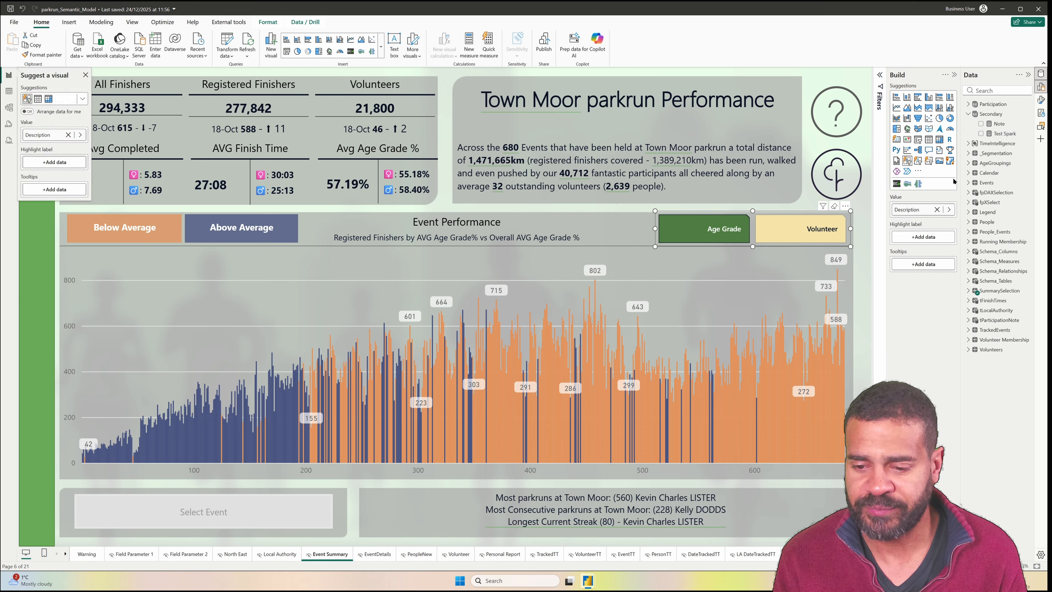
left_click(869, 324)
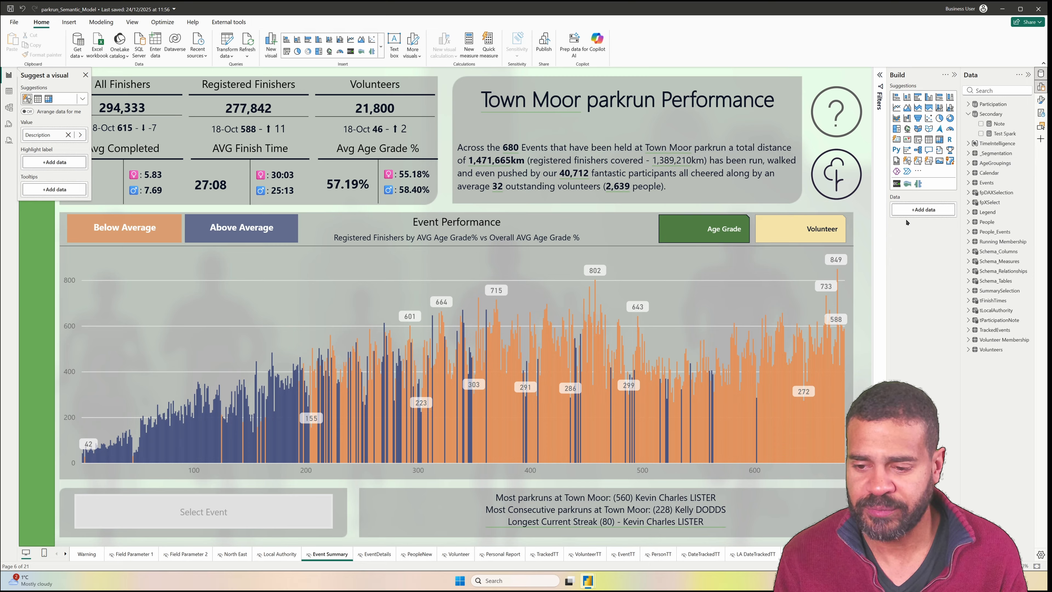
Add the Test Spark measure to the Event Summary page and display it as a table visual.
left_click(981, 133)
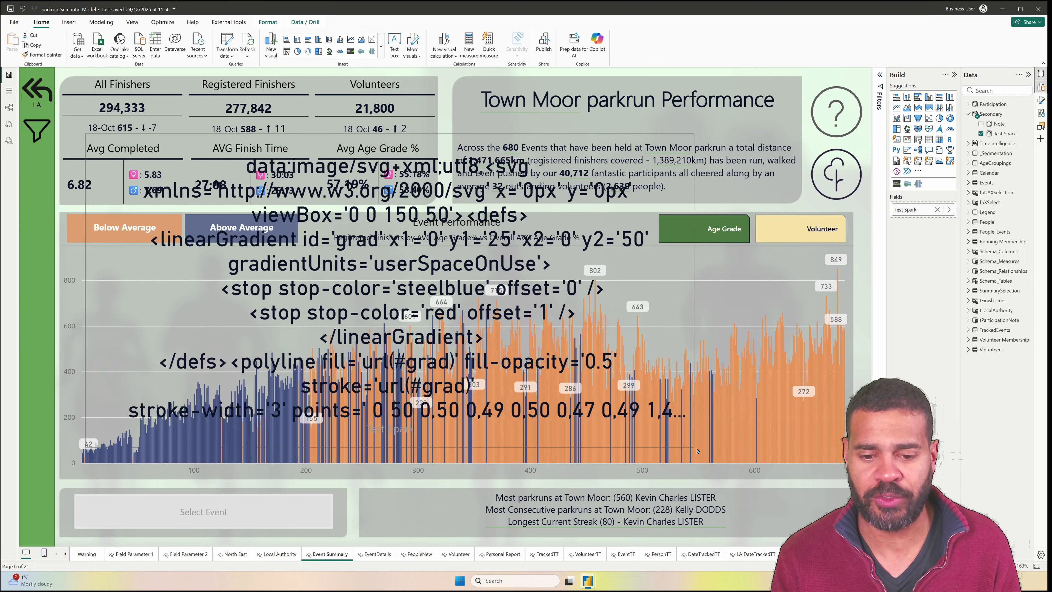
left_click(525, 277)
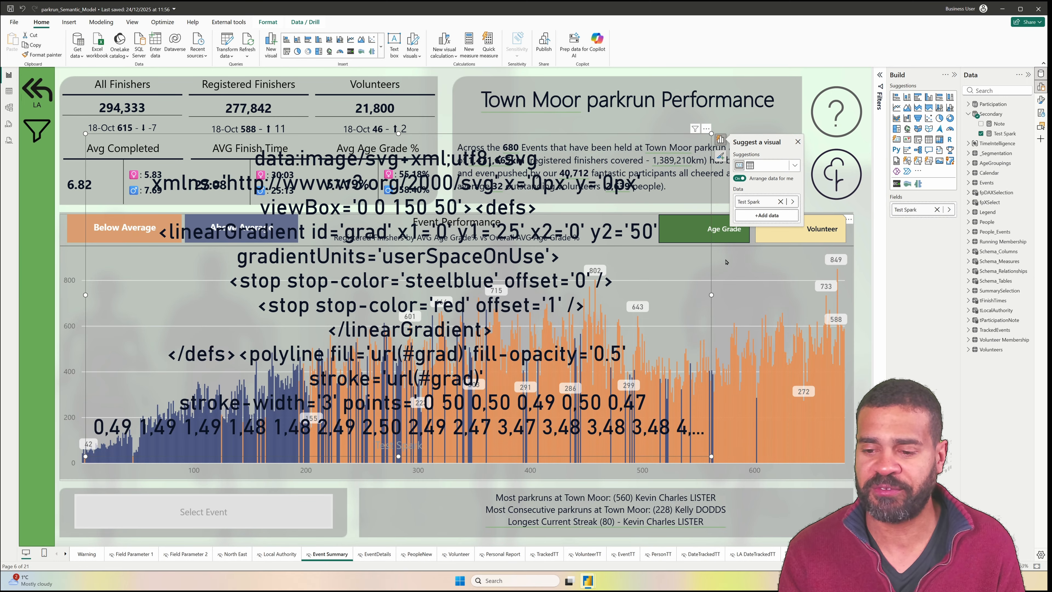
left_click(929, 141)
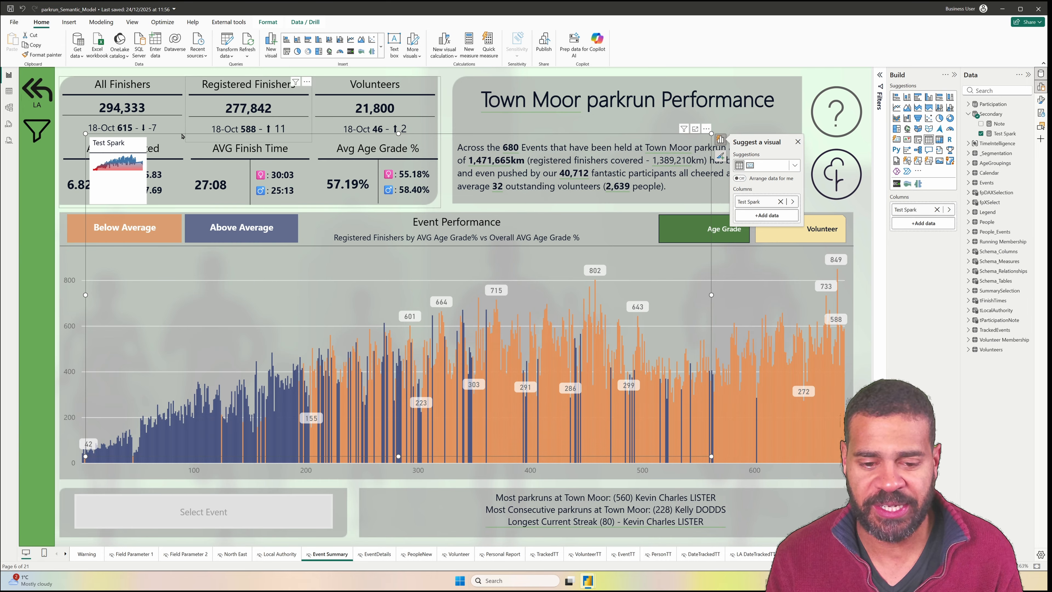
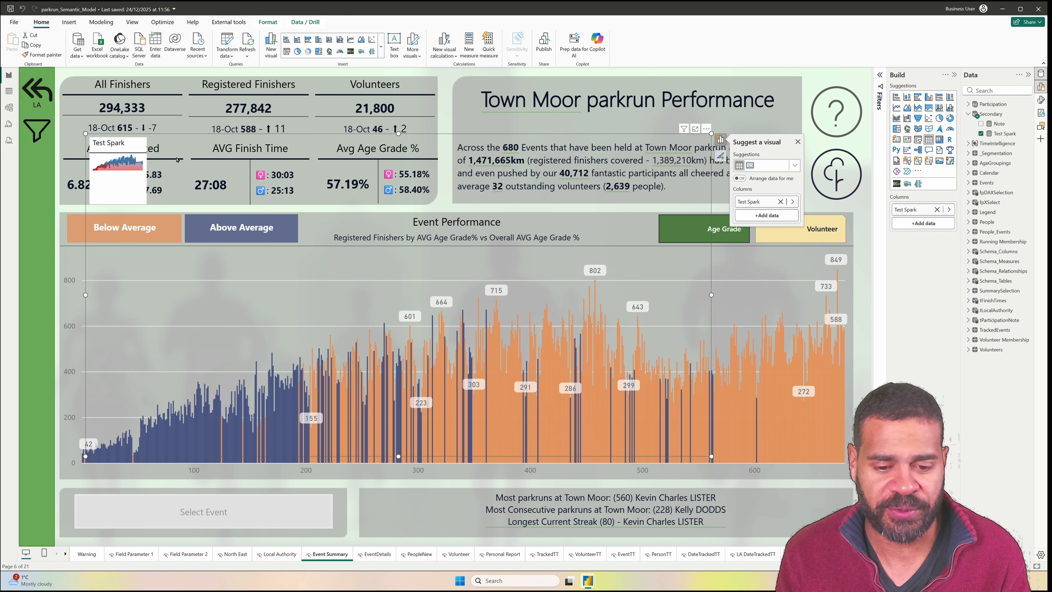
Delete the Test Spark table visual from the page and remove the Test Spark measure from the Secondary table.
key("Delete")
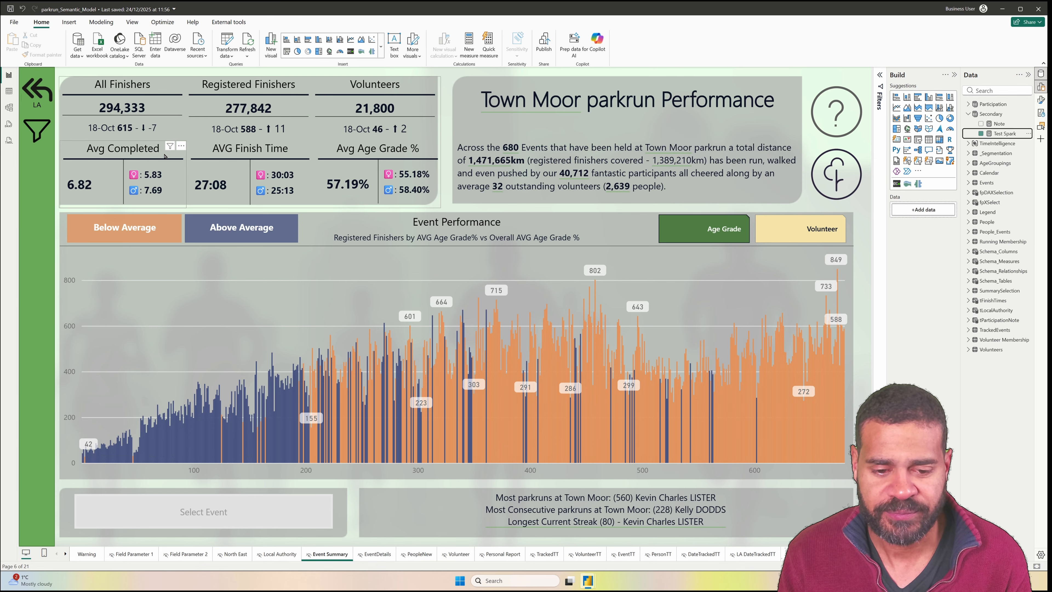
left_click(1005, 133)
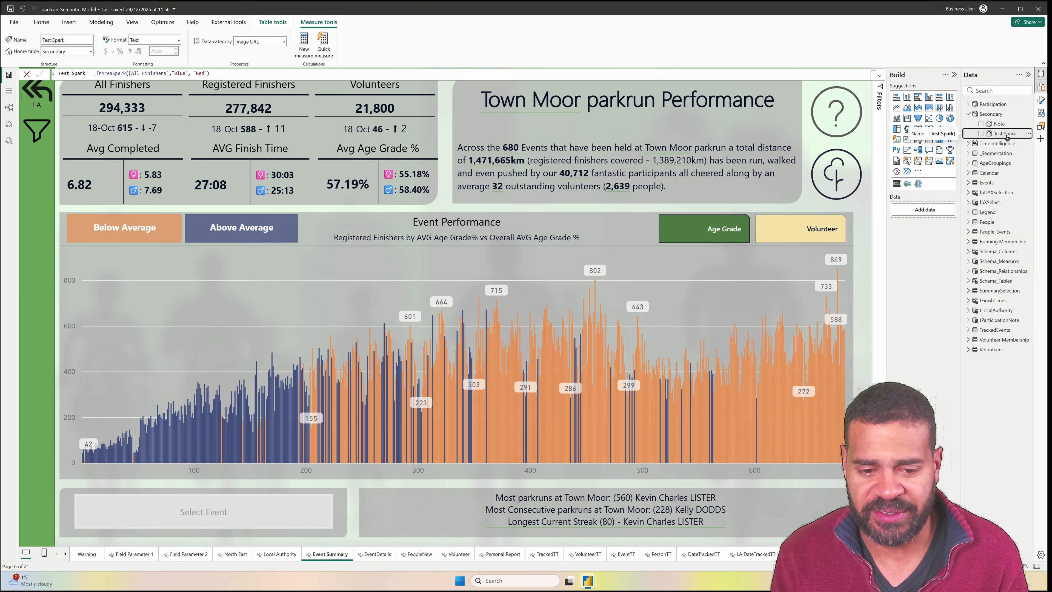
key("Delete")
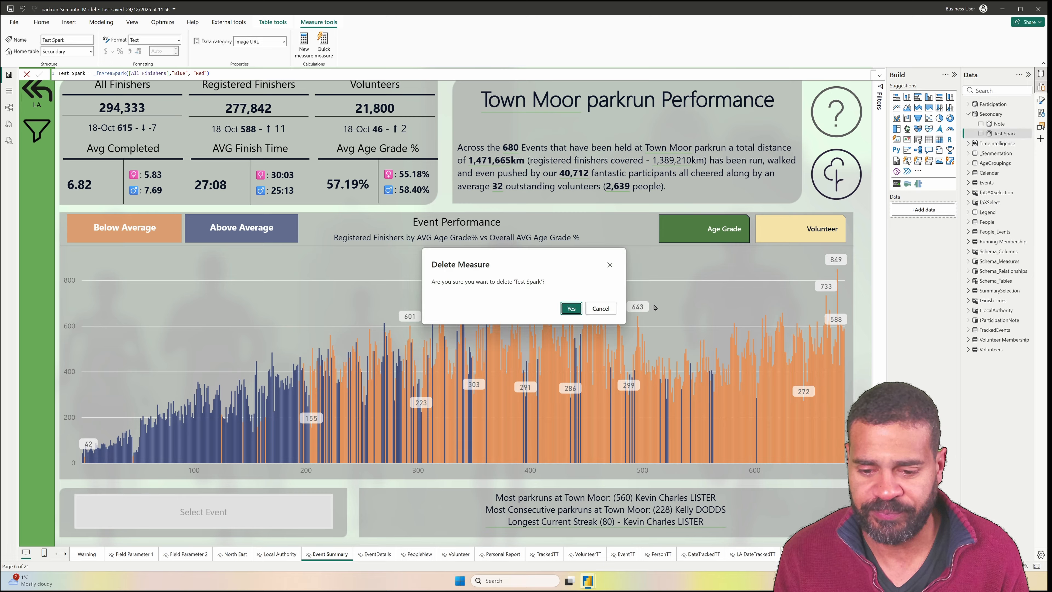
left_click(571, 309)
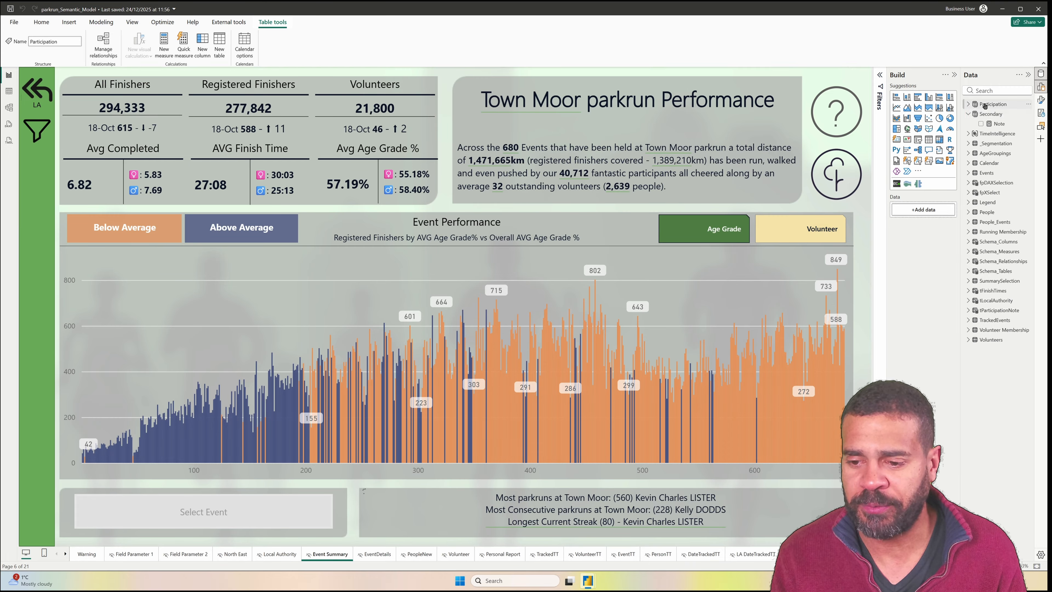
Switch to the model view and add a new measure to the Participation table.
left_click(9, 107)
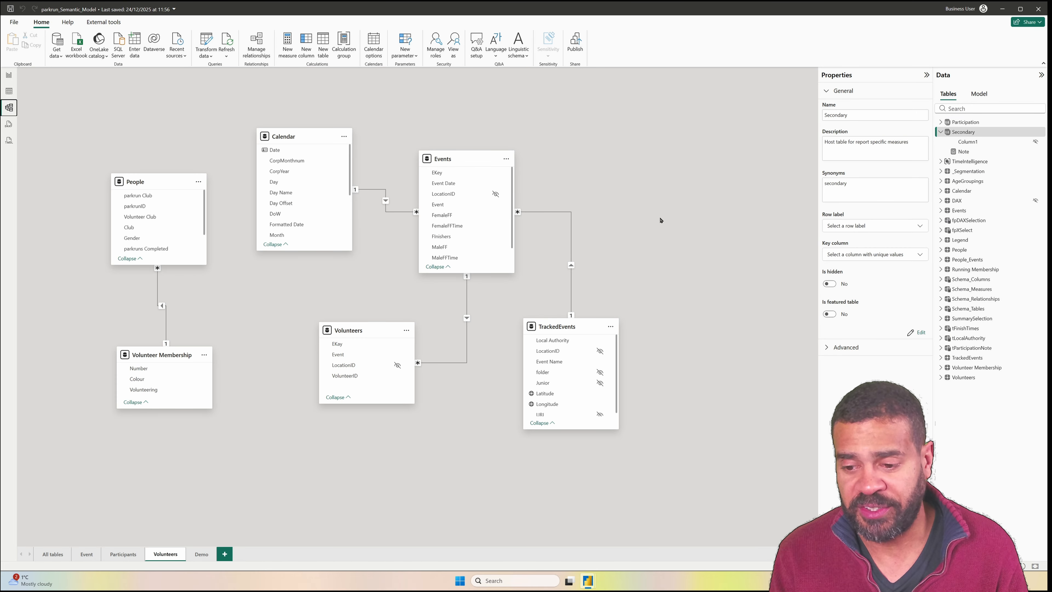
left_click(965, 123)
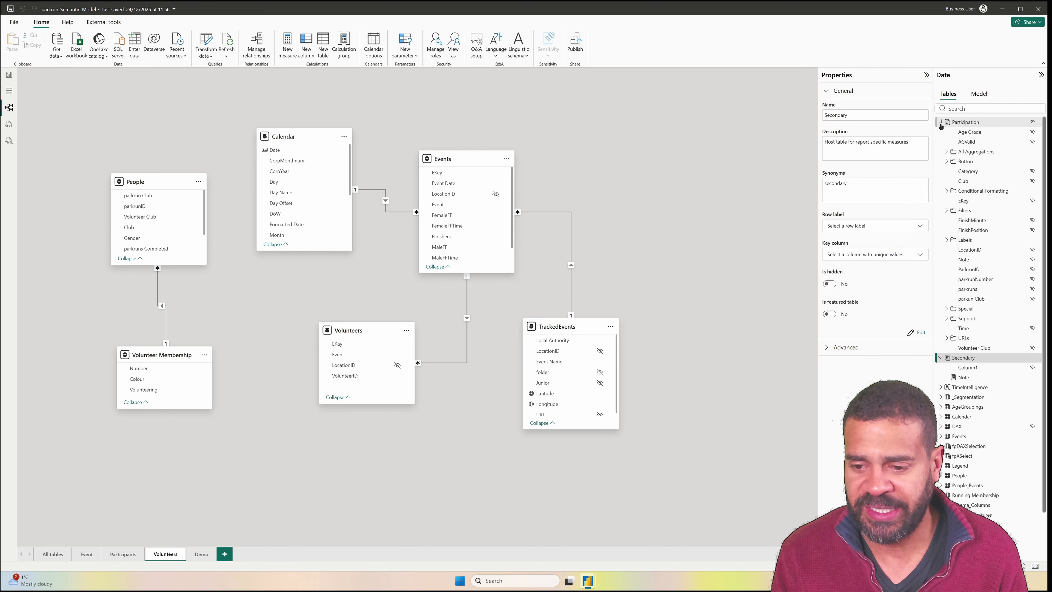
right_click(966, 123)
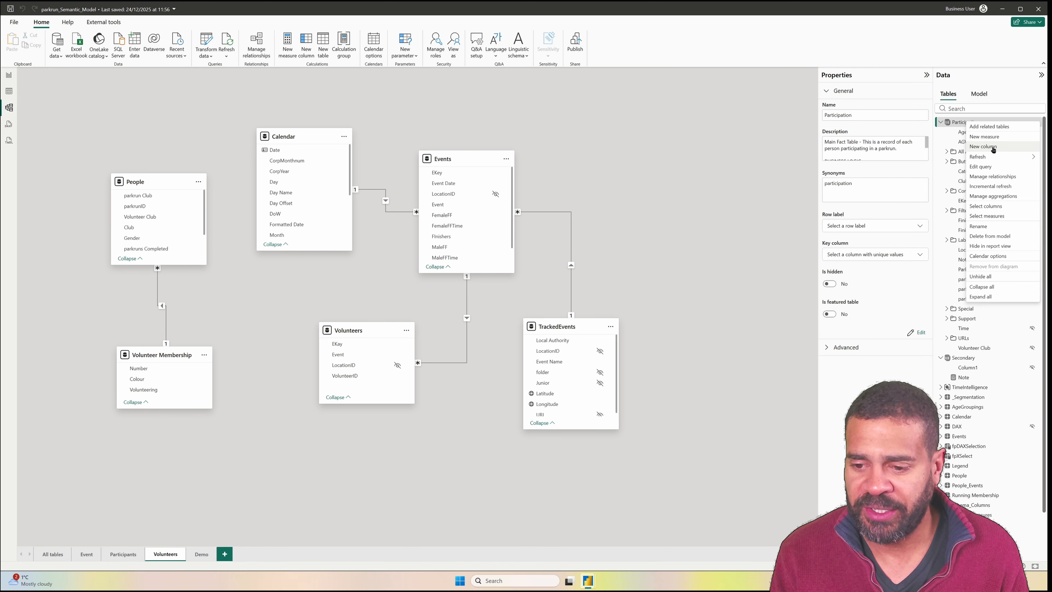
left_click(988, 137)
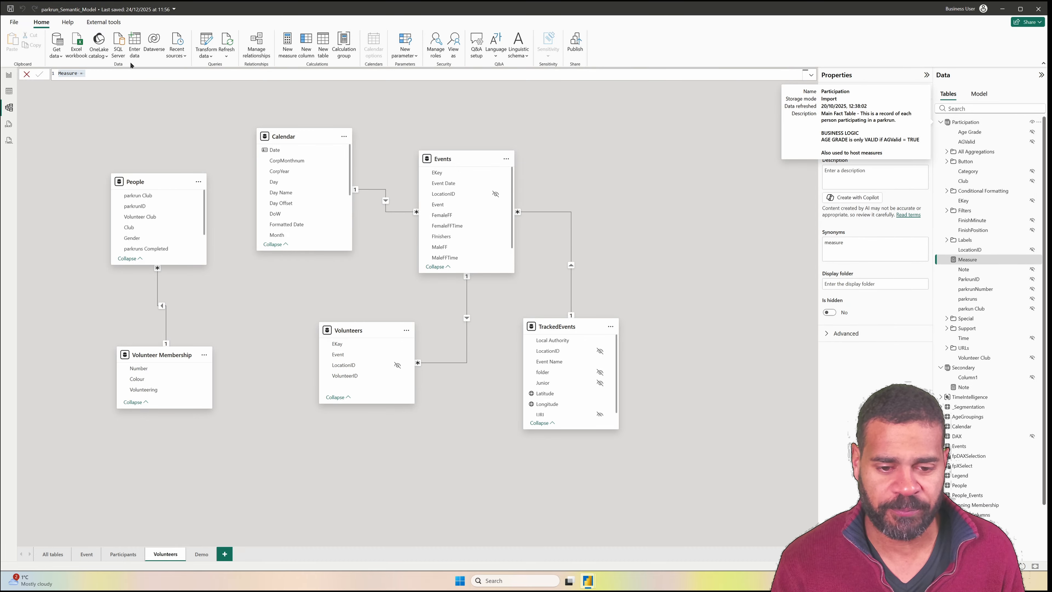
Name the new measure Spark_AllFinishers and start its formula with a call to _fnAreaSpark.
scroll(127, 73, "up", 2)
scroll(128, 95, "up", 4)
scroll(129, 95, "down", 2)
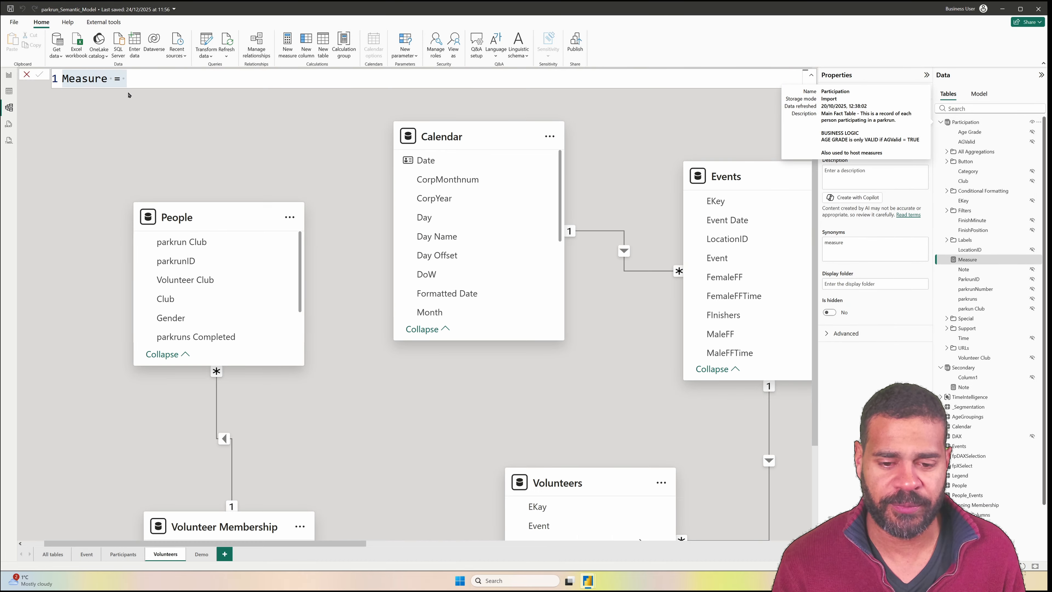
scroll(141, 80, "up", 2)
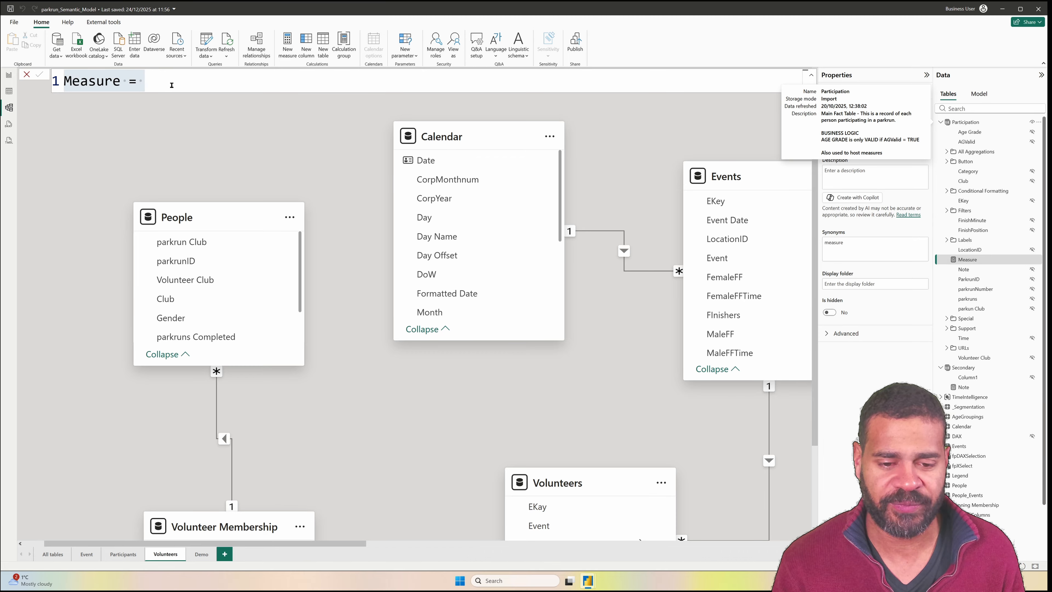
left_click_drag(172, 85, 56, 76)
type("S")
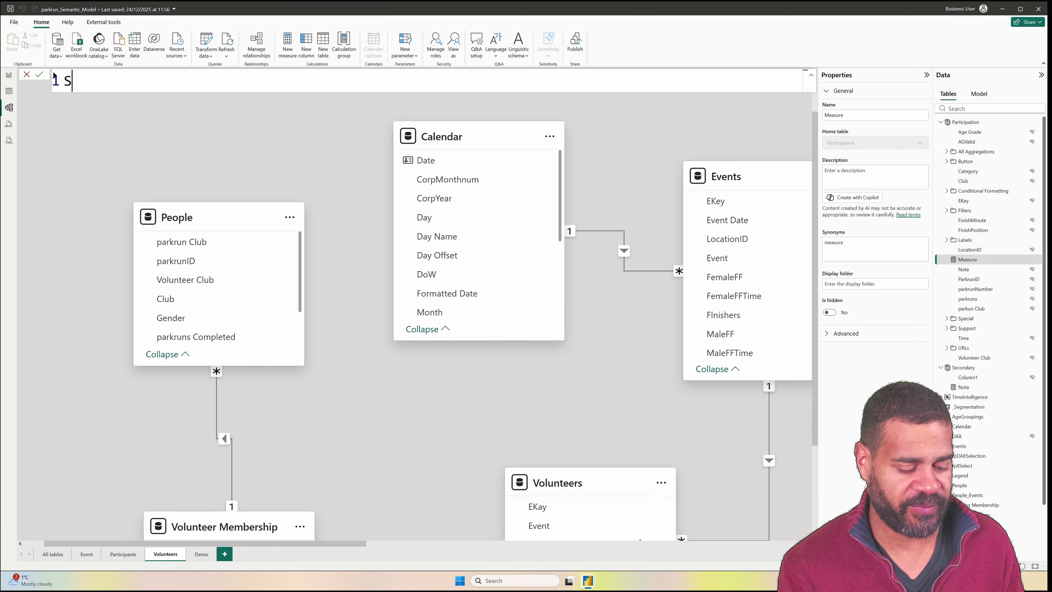
type("park")
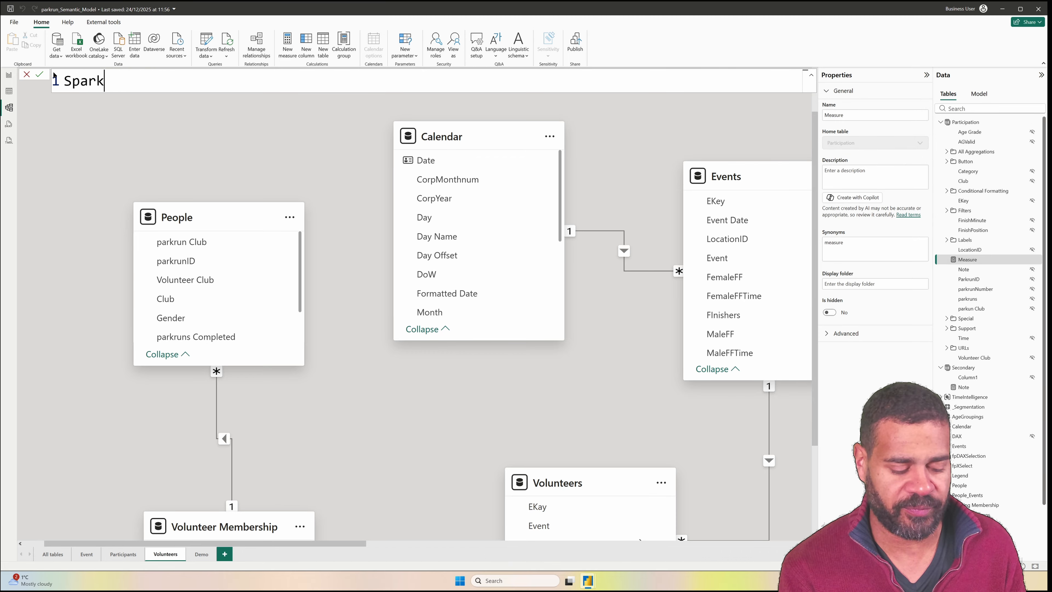
type("_")
key("BackSpace")
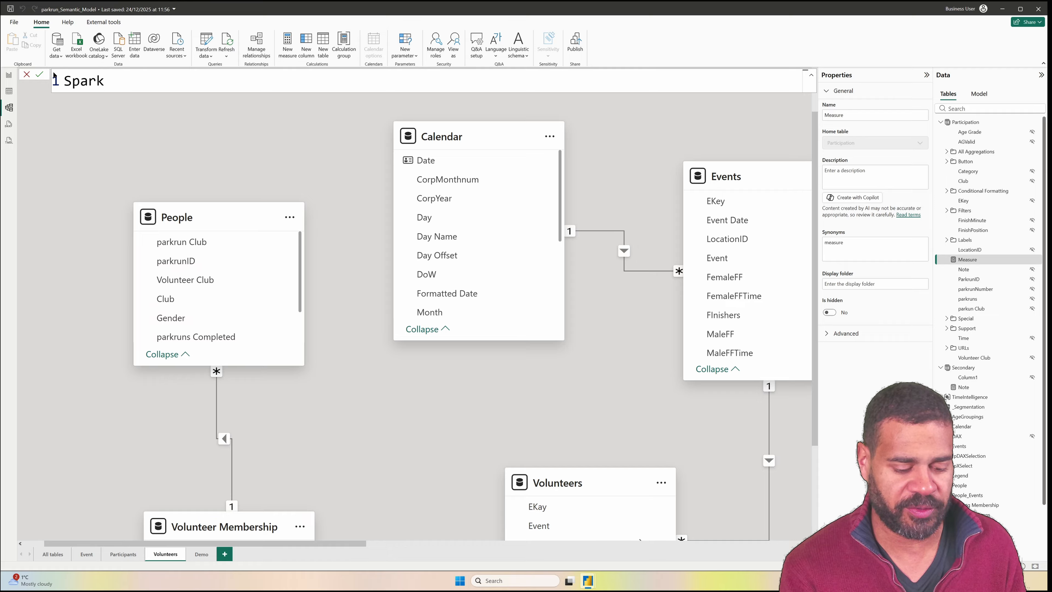
type("_AllFinisher")
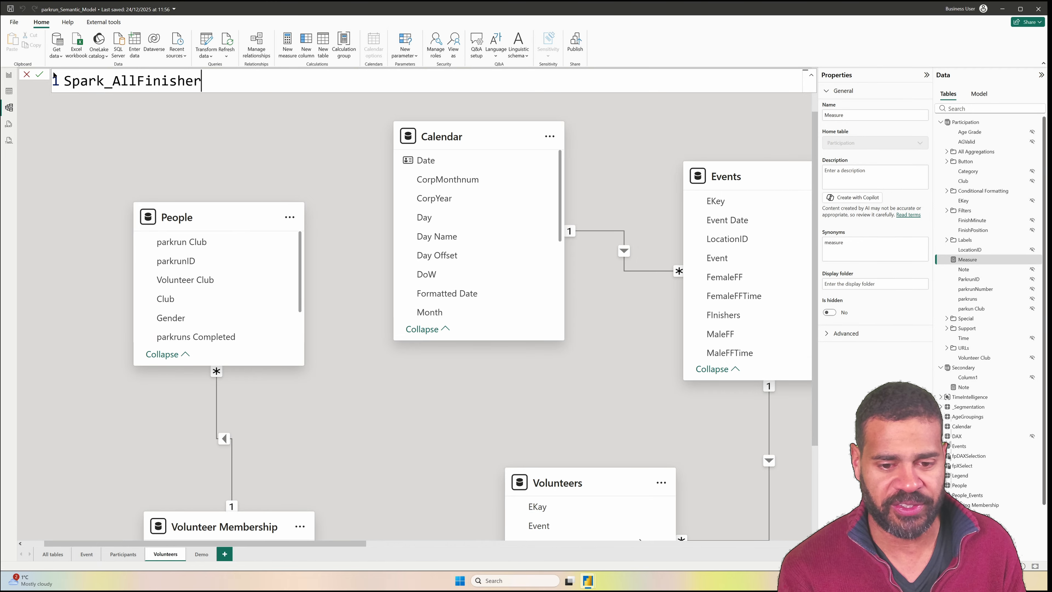
type("s = _")
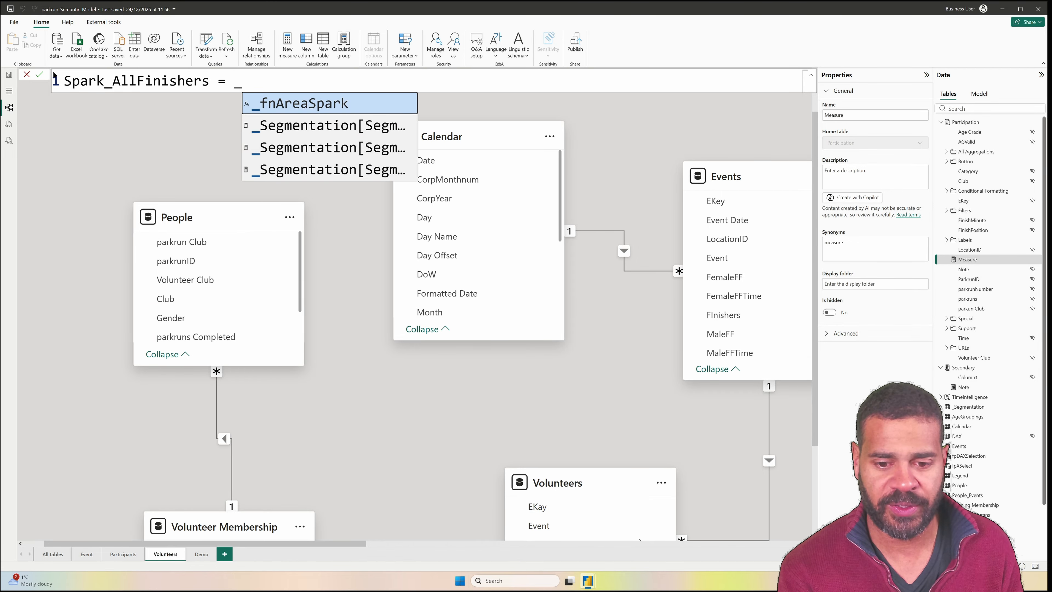
key("Tab")
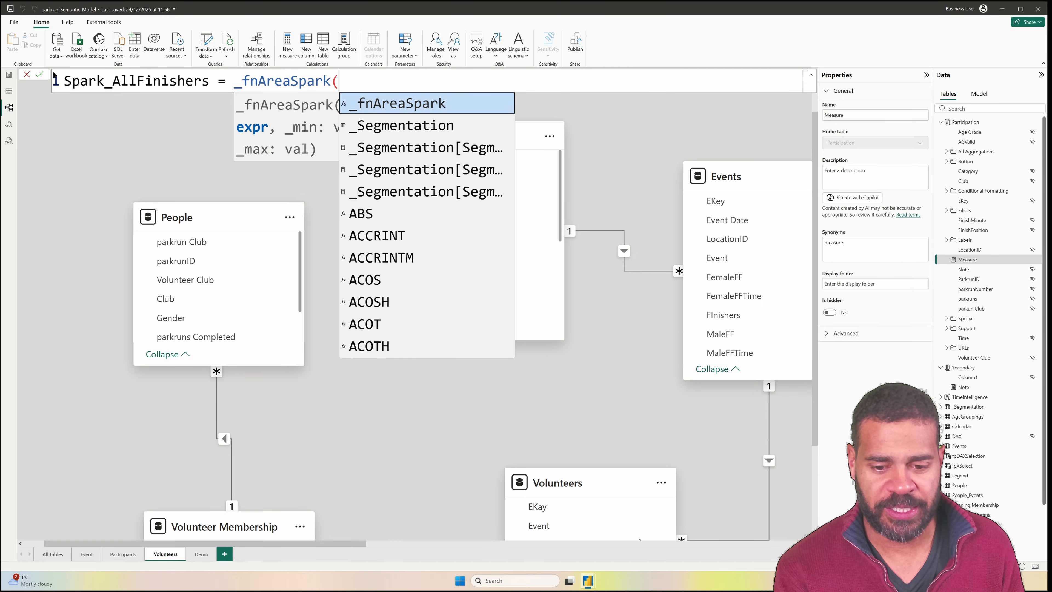
Pass [All Finishers], "Gray" and "Blue" as the function's arguments and commit the Spark_AllFinishers measure.
type("[al")
key("Tab")
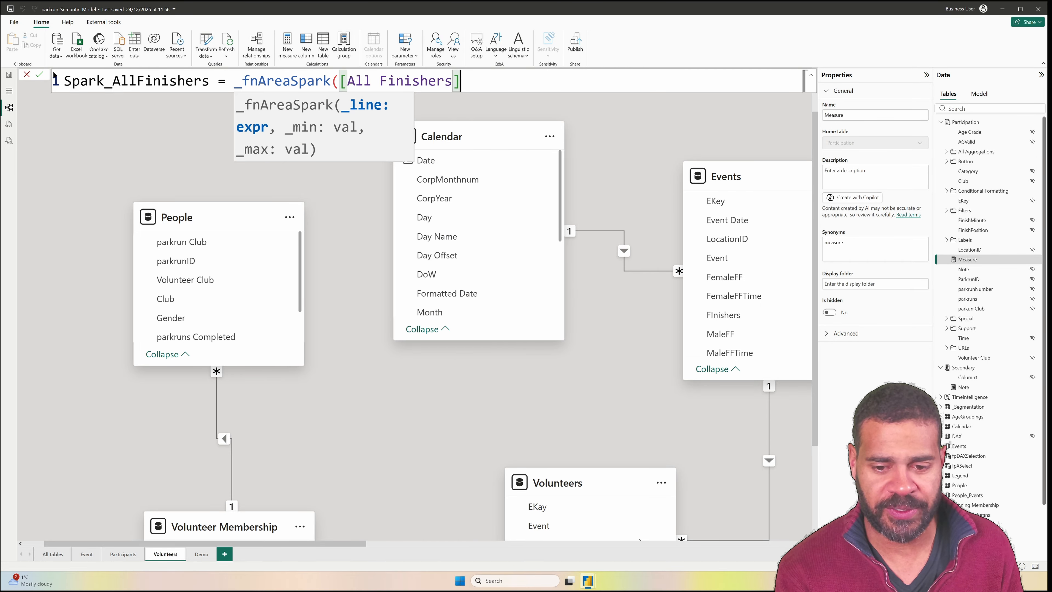
type(", \"Bl")
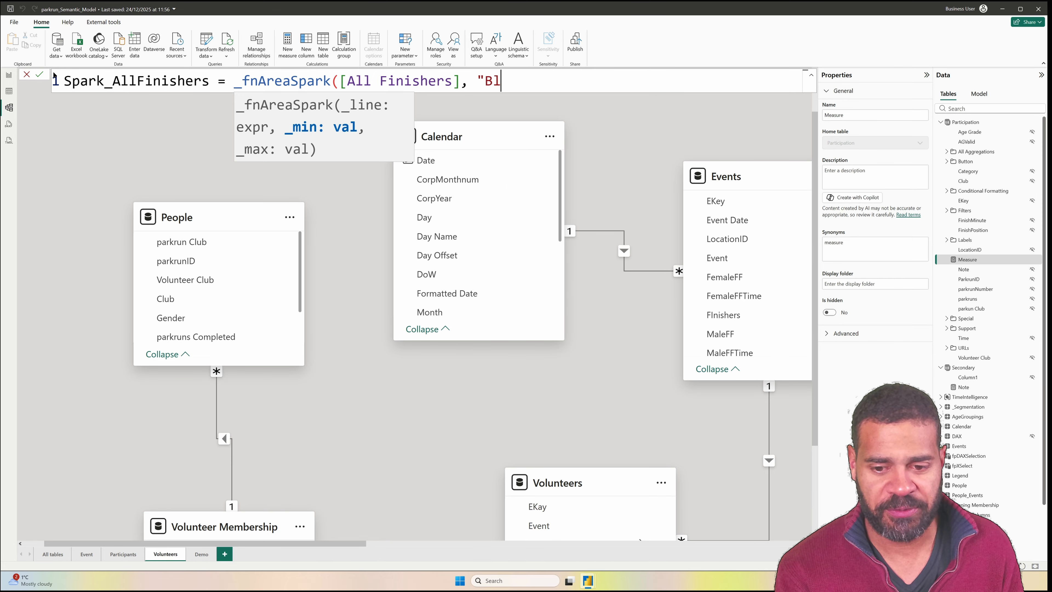
type("ue\", ")
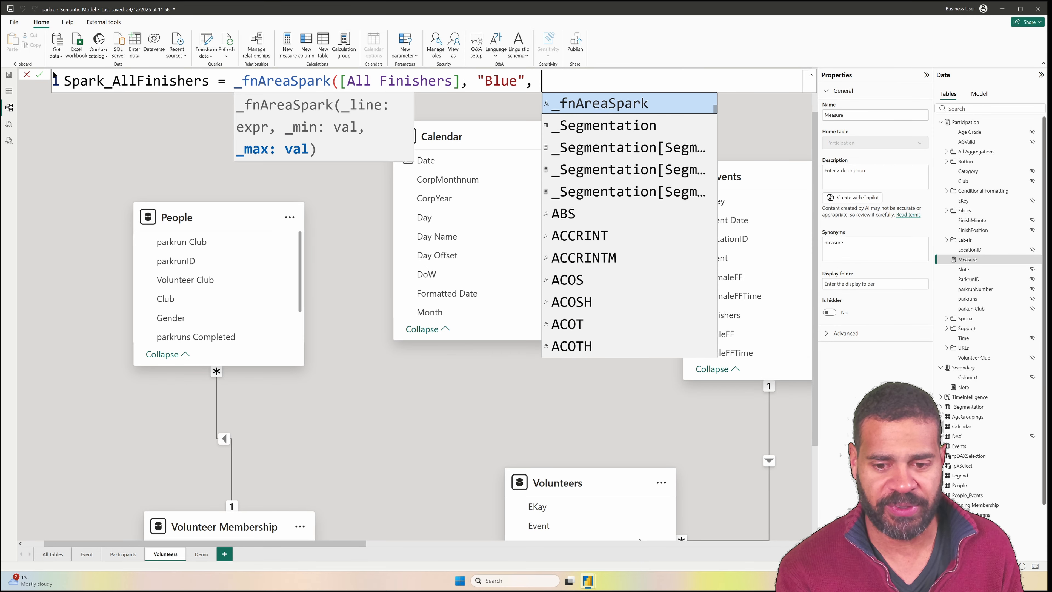
type("\"")
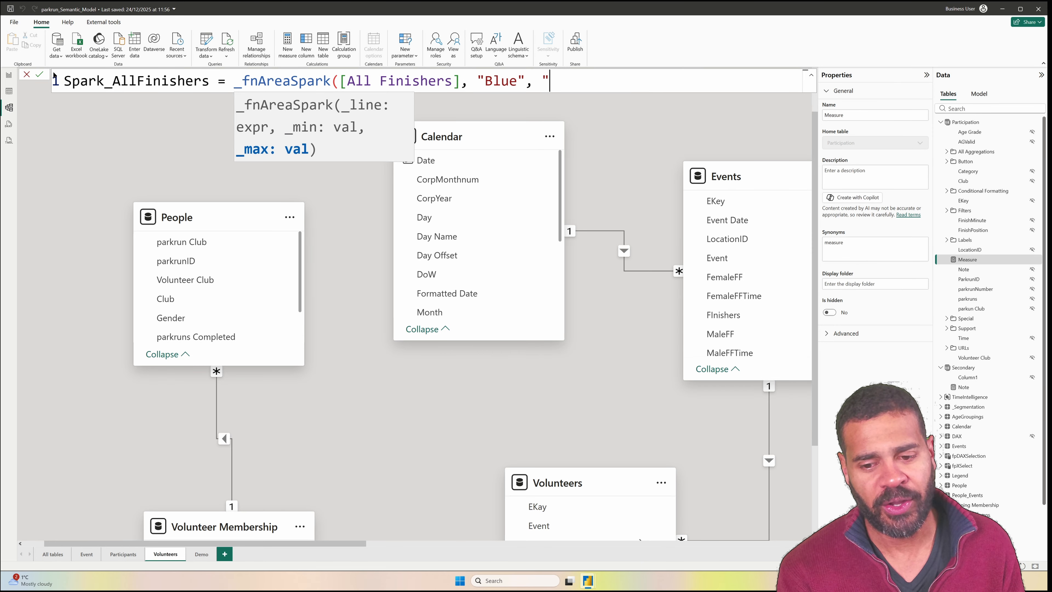
key("BackSpace")
key("BackSpace")
key("BackSpace")
key("BackSpace")
key("BackSpace")
key("BackSpace")
key("BackSpace")
key("BackSpace")
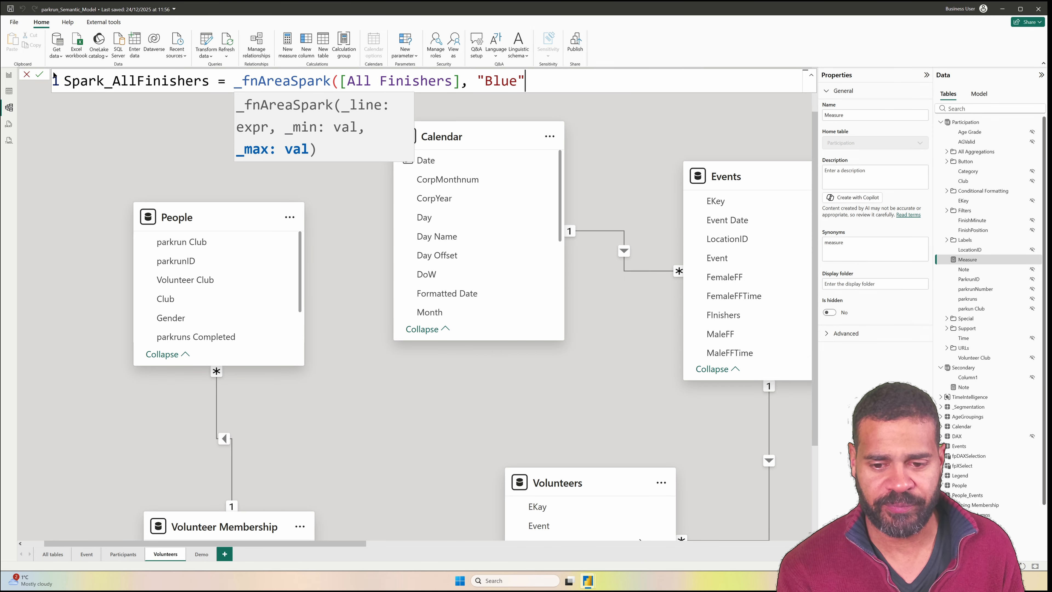
type("Gra")
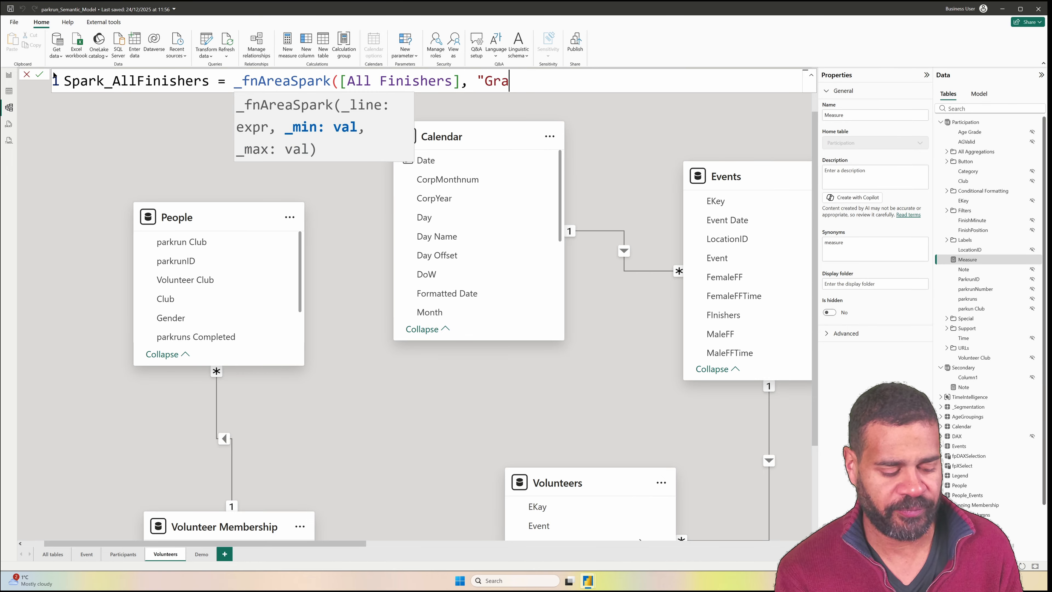
type("y\", ")
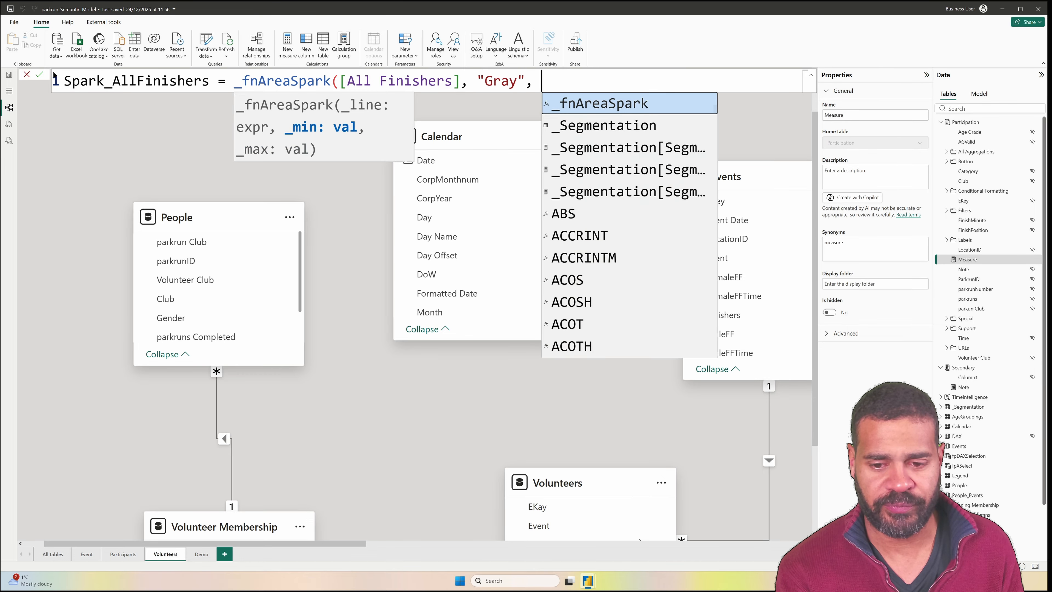
type("\"Blue\"")
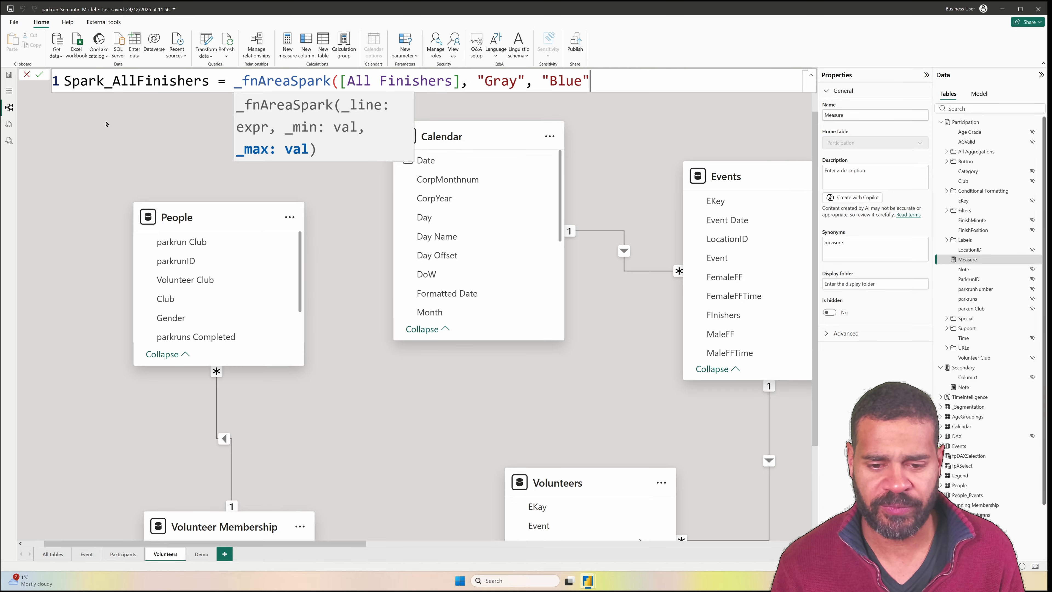
type(")")
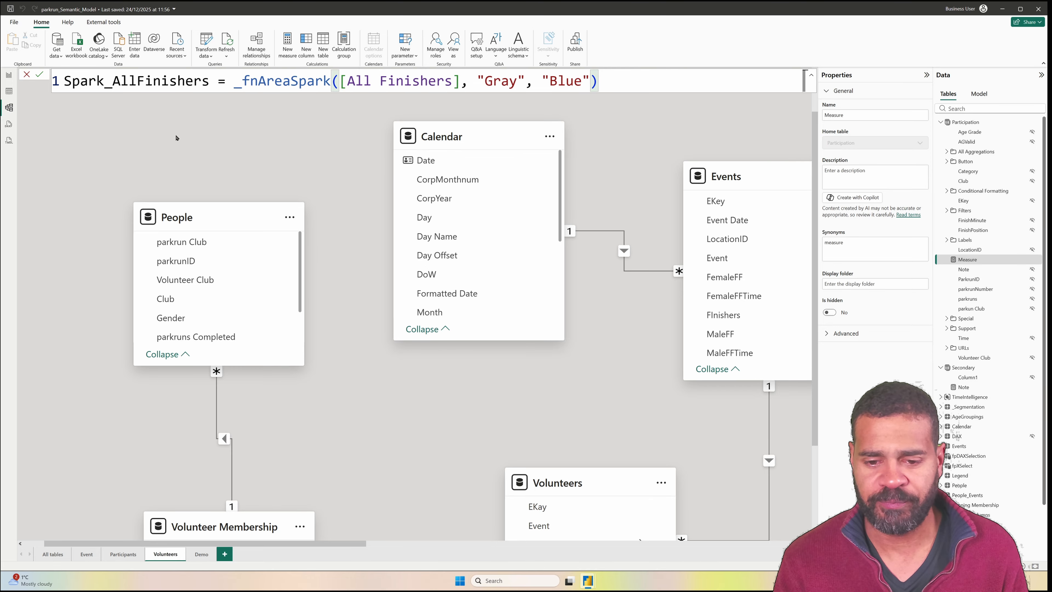
key("Return")
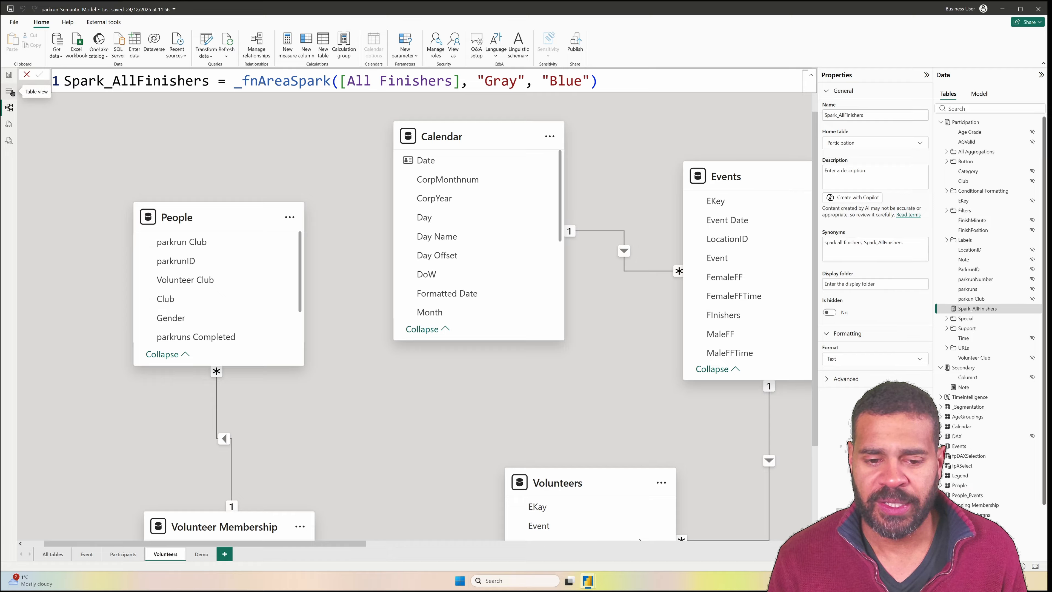
Add a new measure to the Participation table and name it Spark_RegisteredFinishers.
right_click(982, 312)
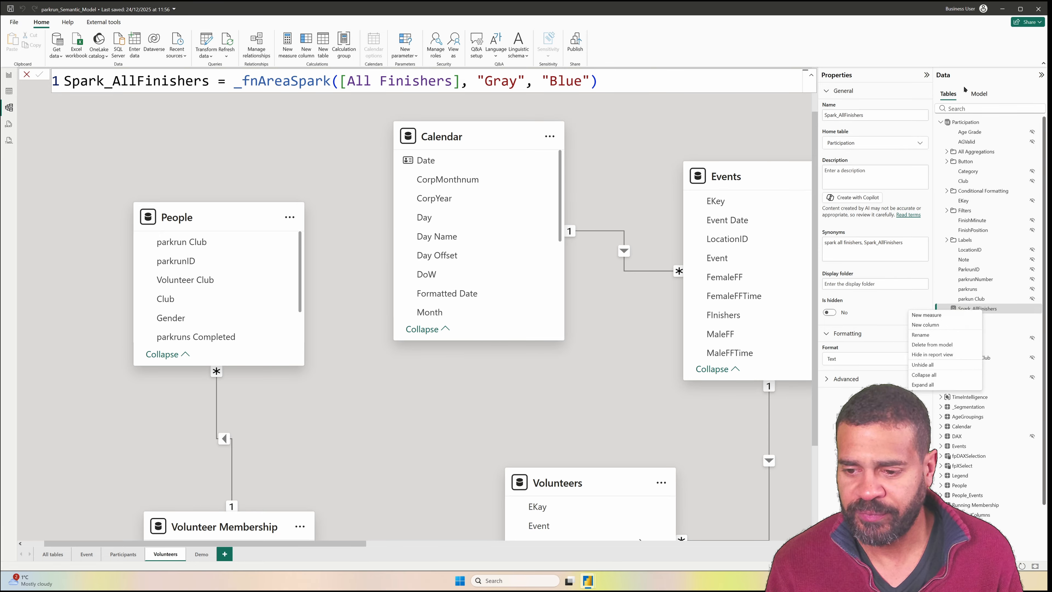
right_click(967, 122)
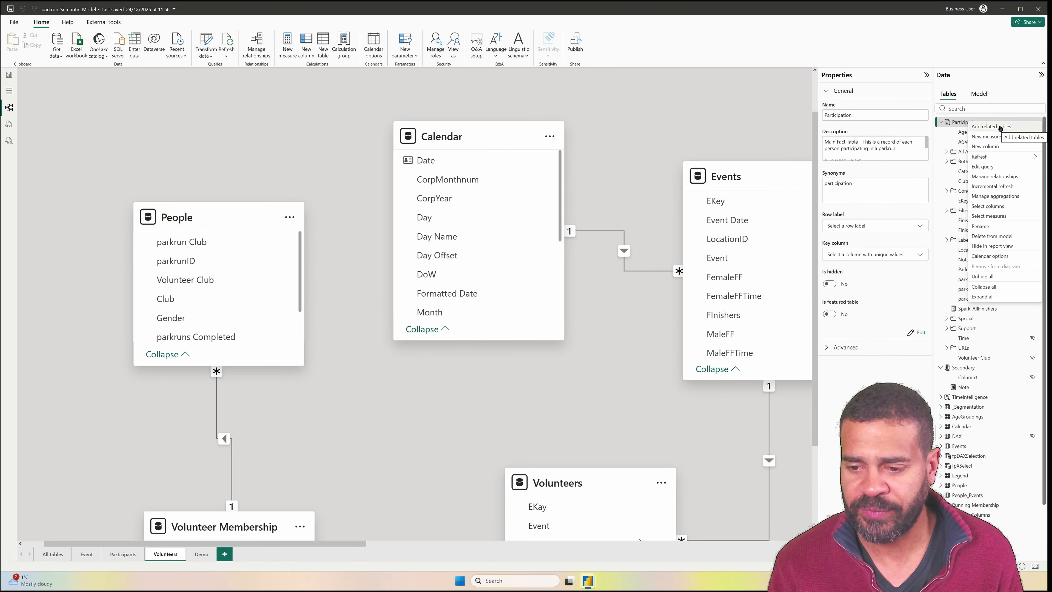
left_click(996, 147)
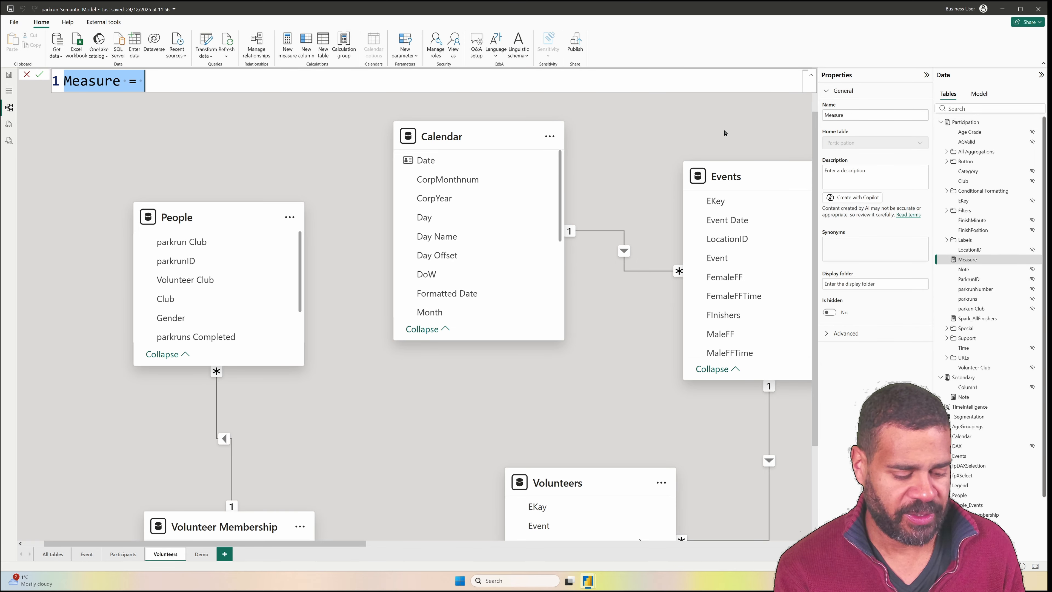
type("Spark")
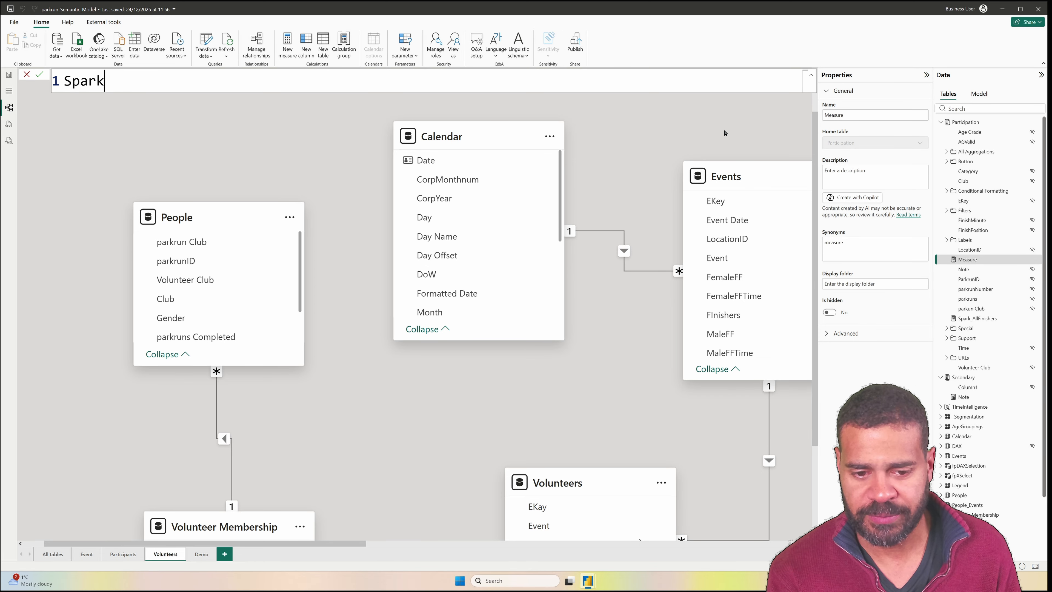
type("_")
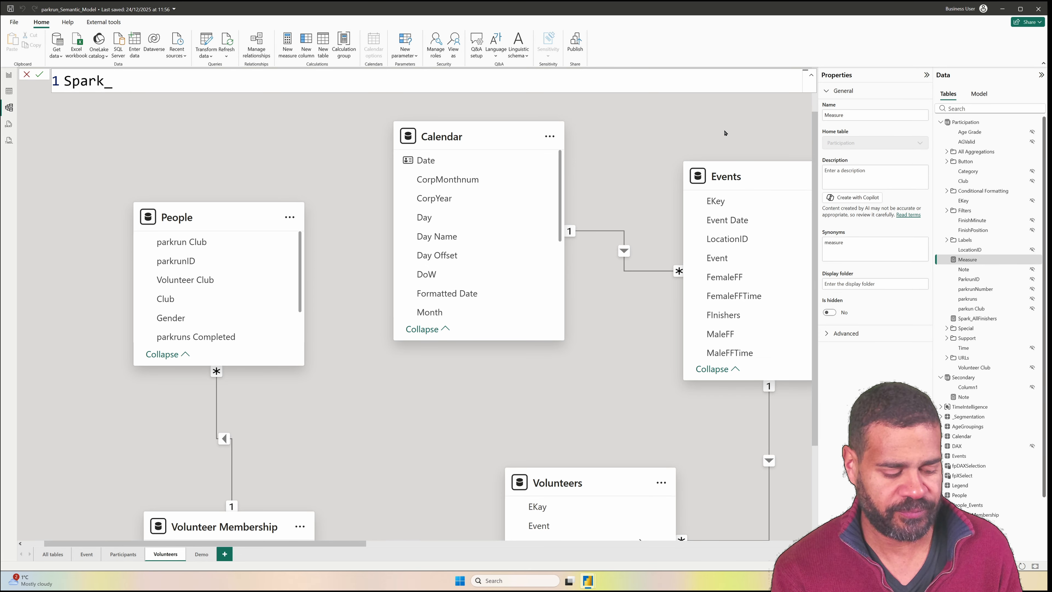
type("Register")
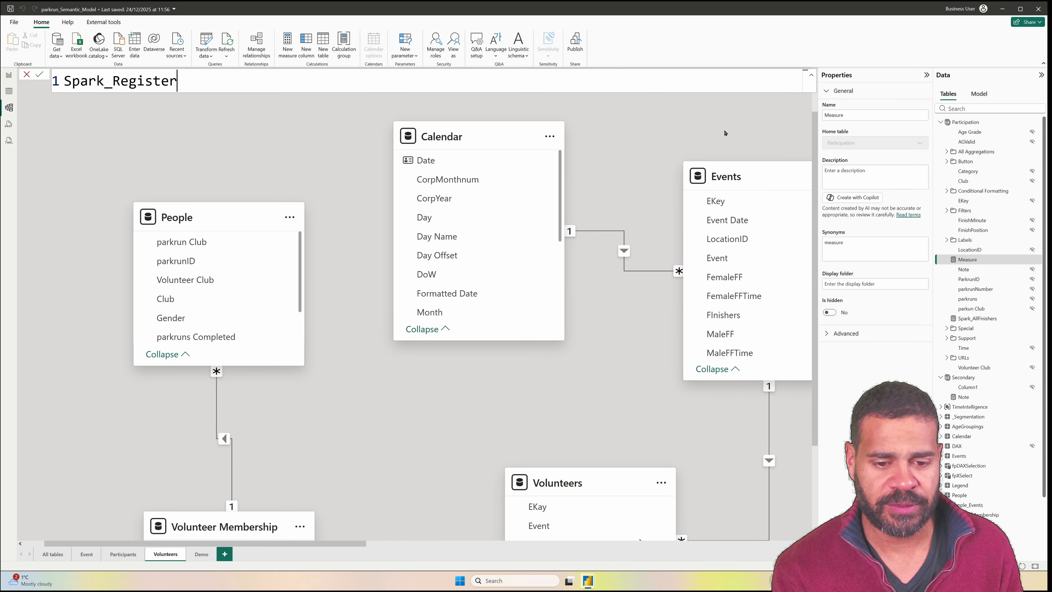
type("edFinisherd")
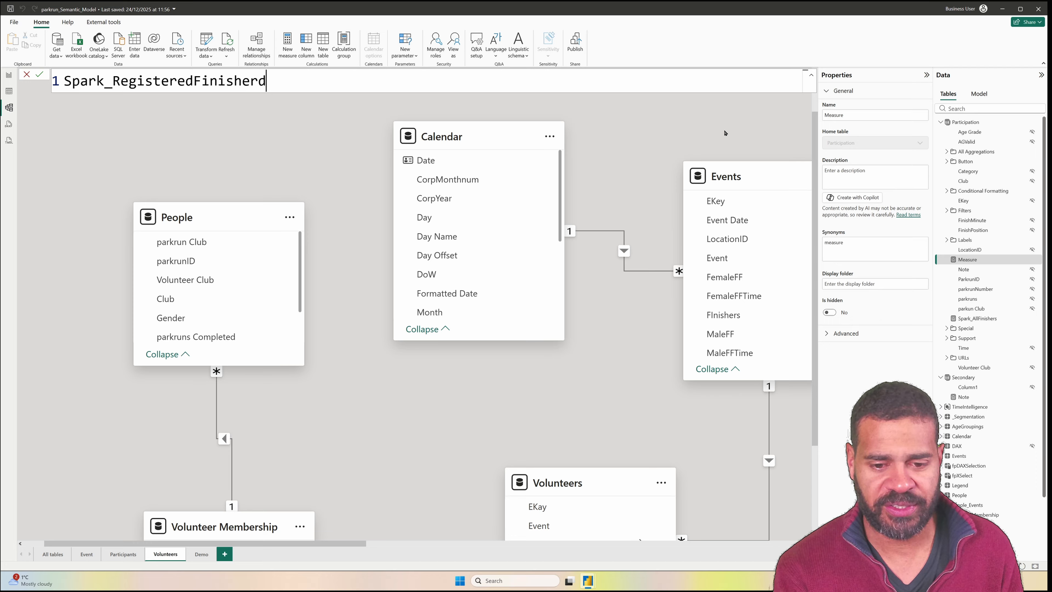
key("BackSpace")
type("s = ")
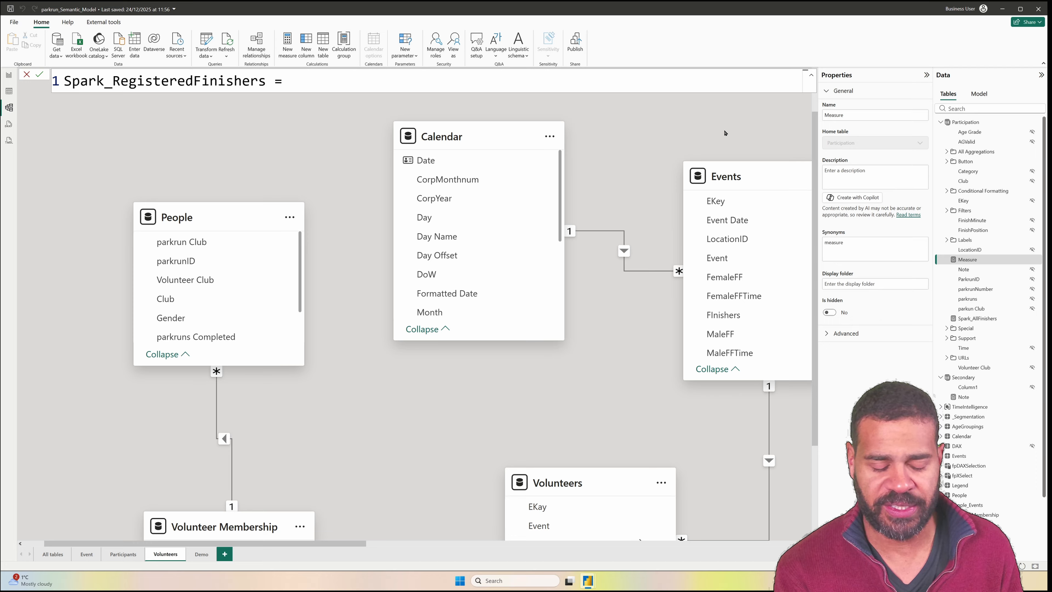
Start the Spark_RegisteredFinishers formula with a call to _fnAreaSpark and pass [Registered Finishers] as its first argument.
type("_")
key("Tab")
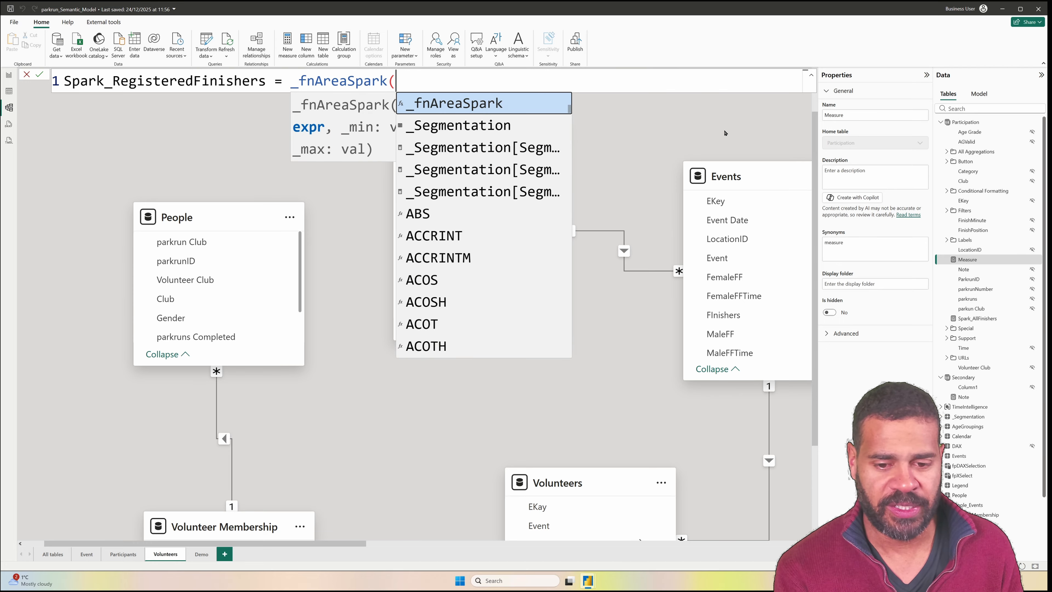
type("[re")
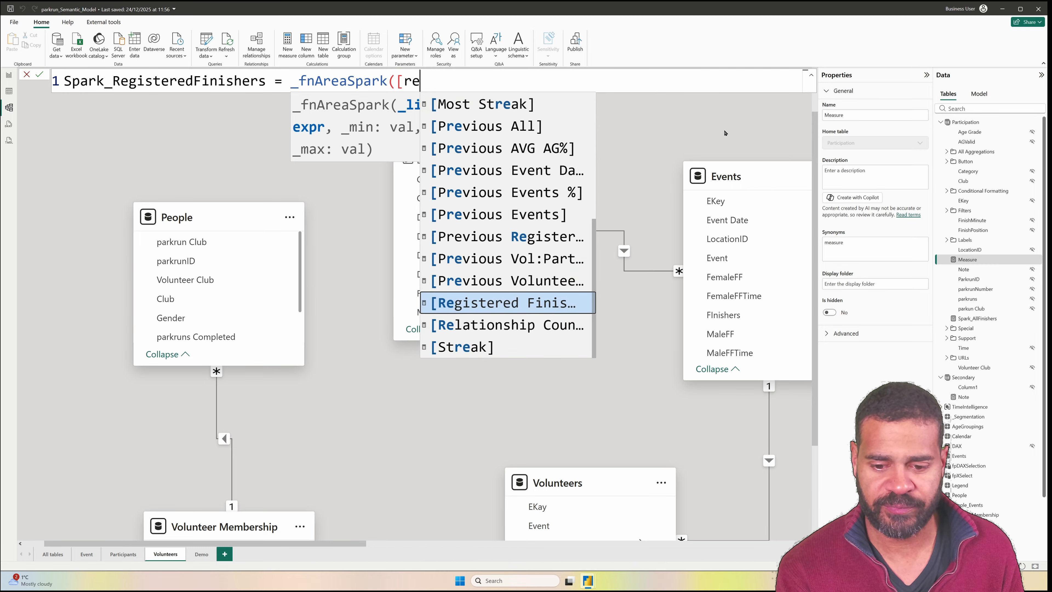
key("Tab")
type(", ")
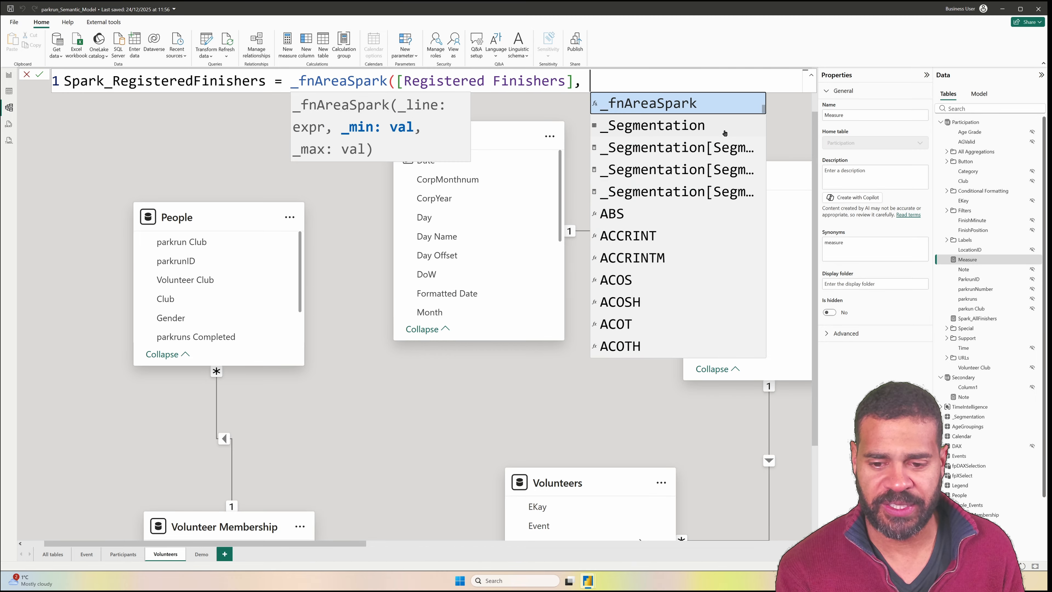
type("\"Gr")
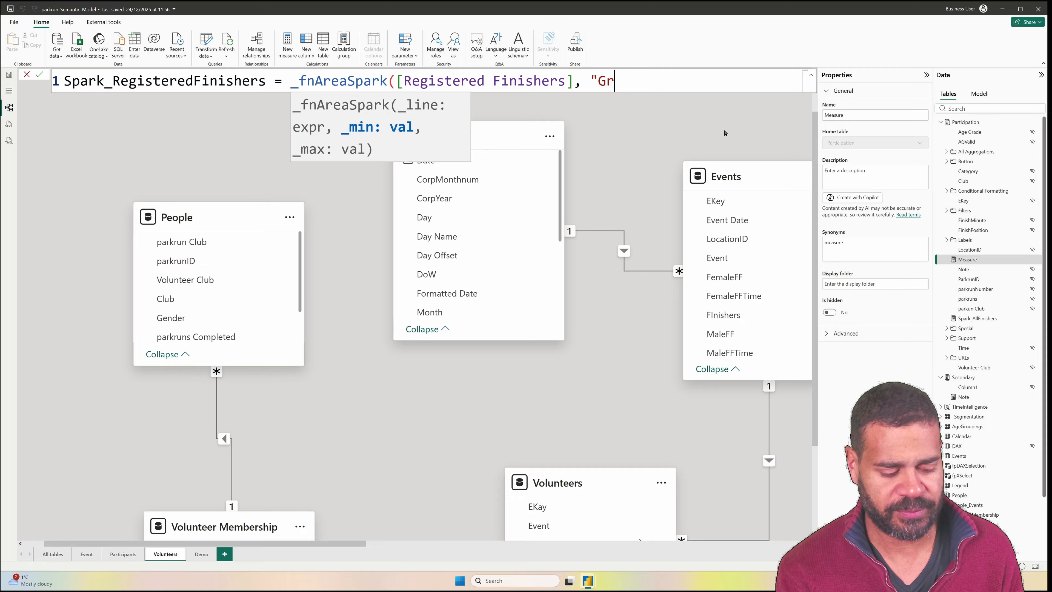
key("BackSpace")
key("BackSpace")
key("BackSpace")
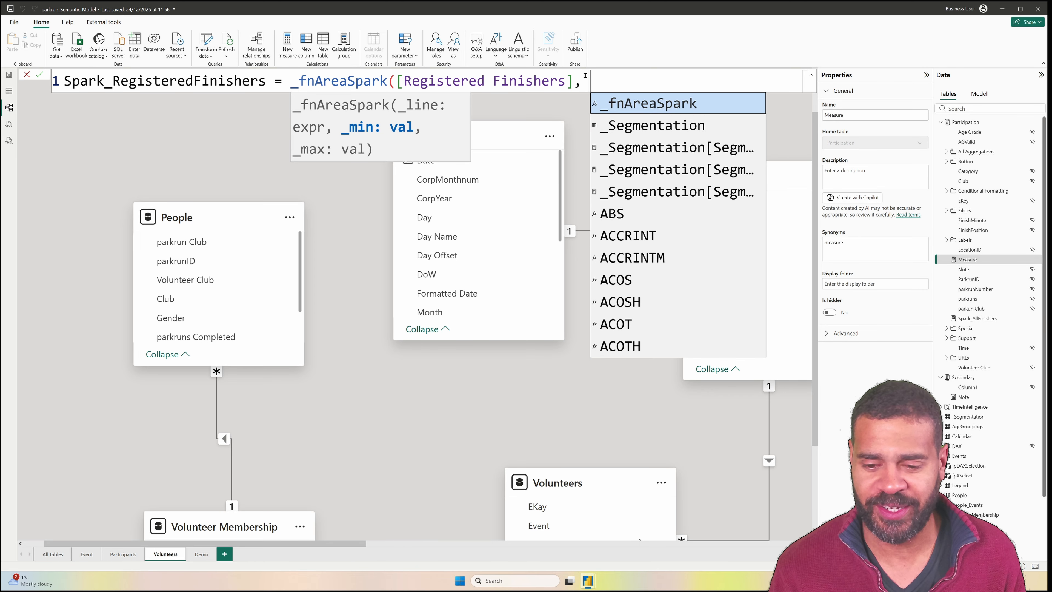
type("\"b")
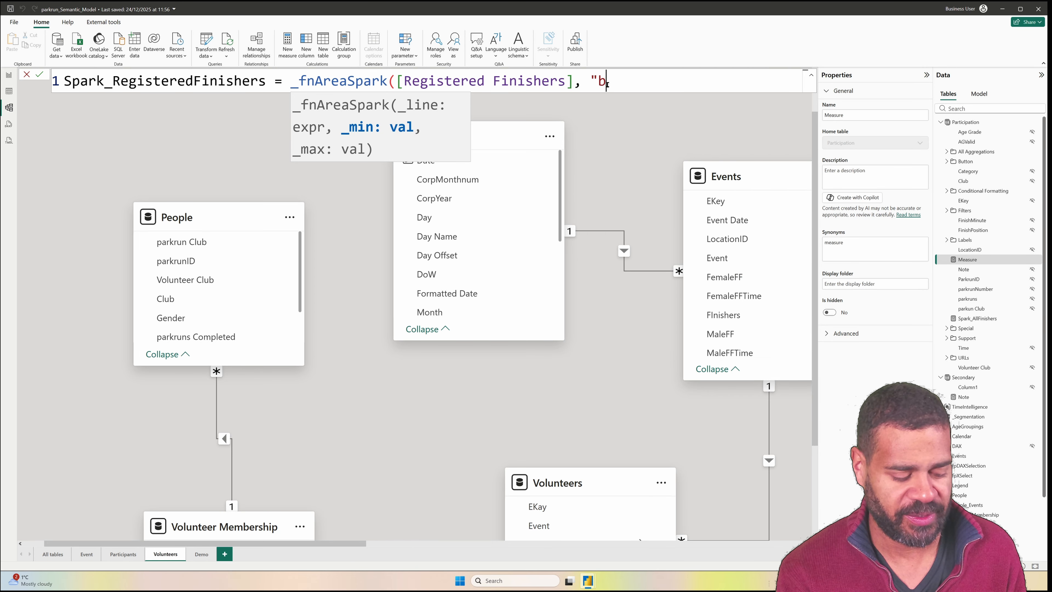
key("BackSpace")
type("Gree")
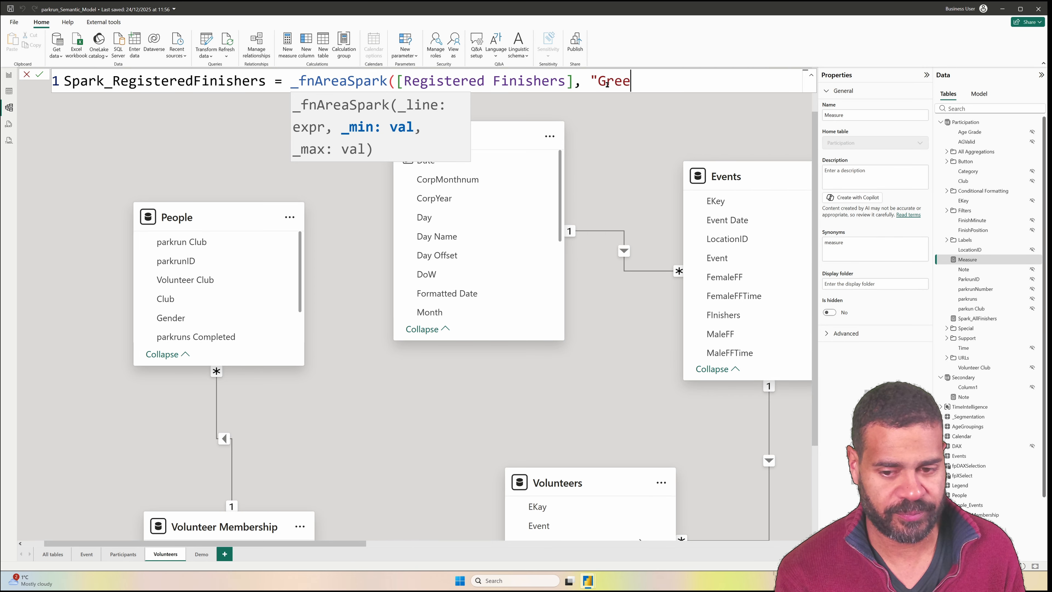
type("n\", \"")
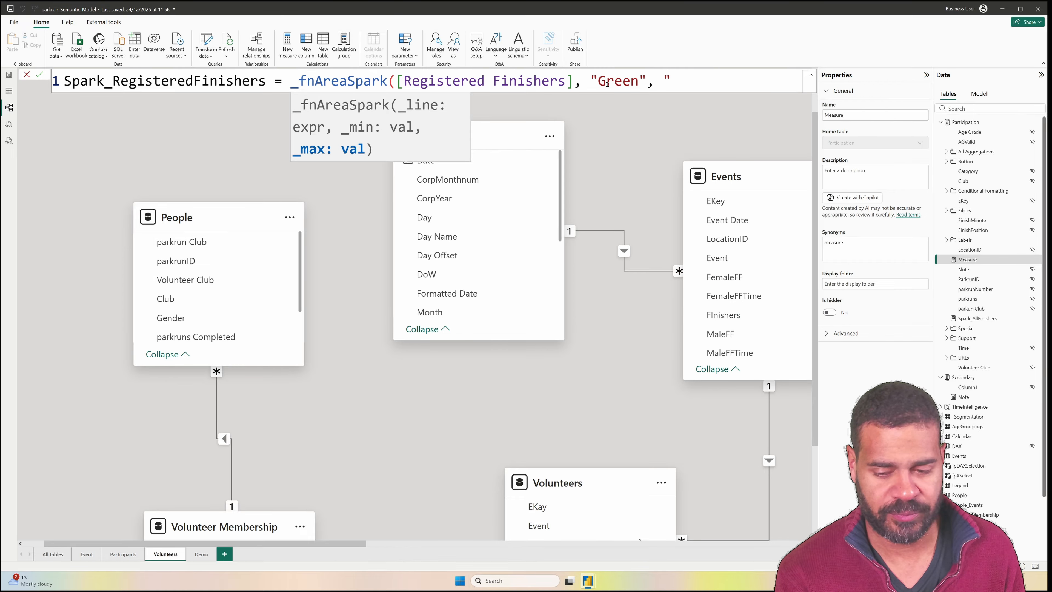
key("BackSpace")
key("BackSpace")
key("BackSpace")
key("BackSpace")
key("BackSpace")
key("BackSpace")
key("BackSpace")
key("BackSpace")
key("BackSpace")
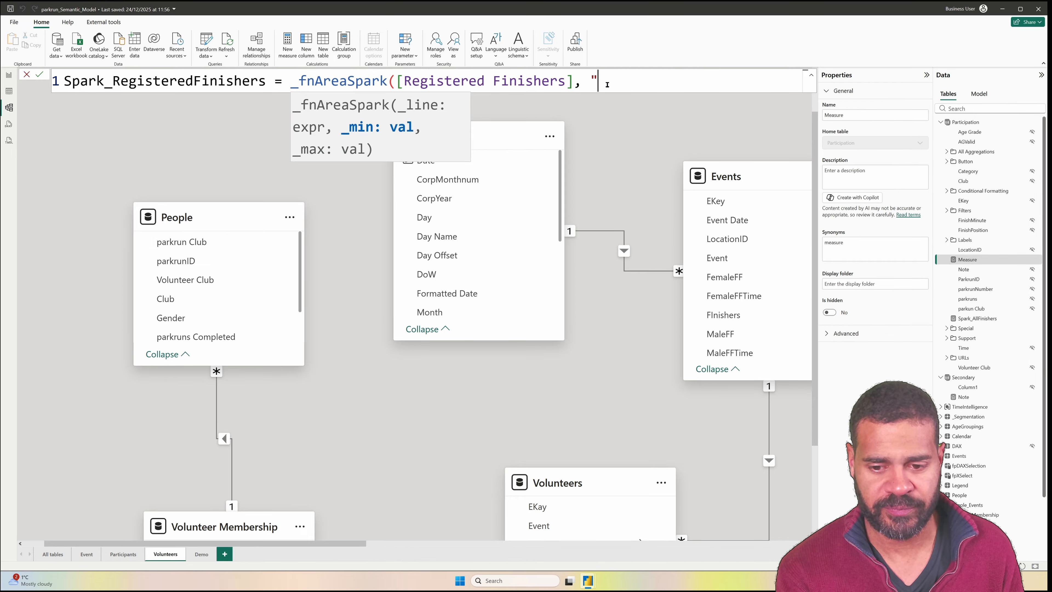
Pass "Cyan" and "Red" as the function's minimum and maximum arguments and commit the Spark_RegisteredFinishers measure.
type("Cyan\",")
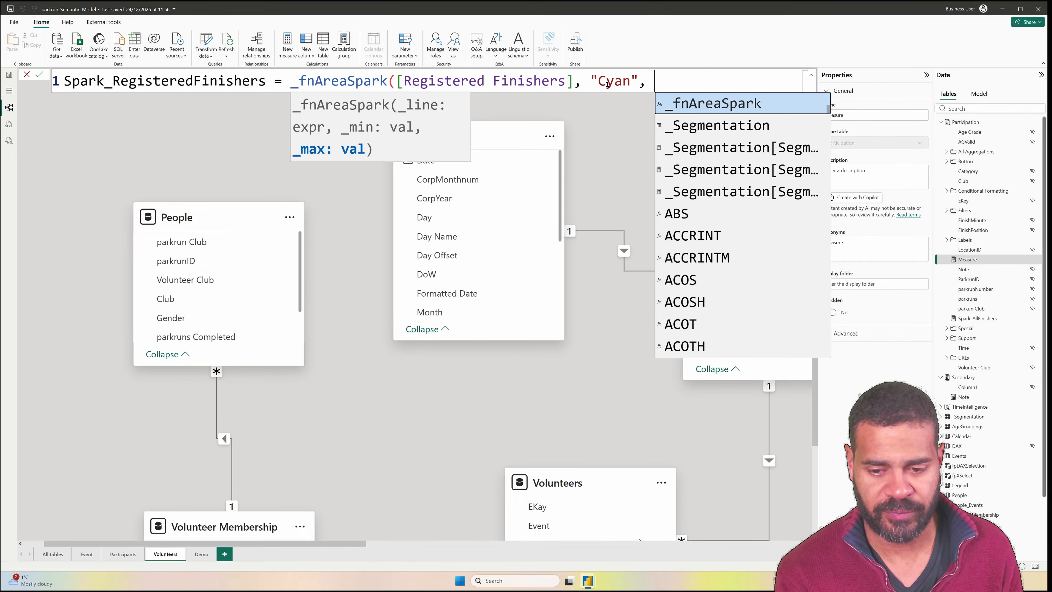
type("\"Red\"")
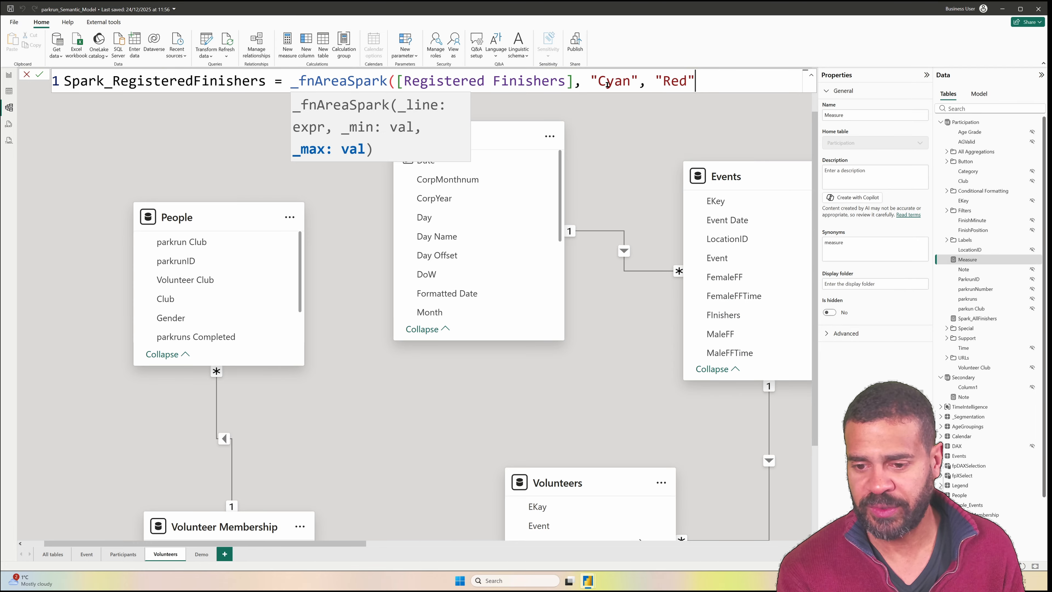
type(")")
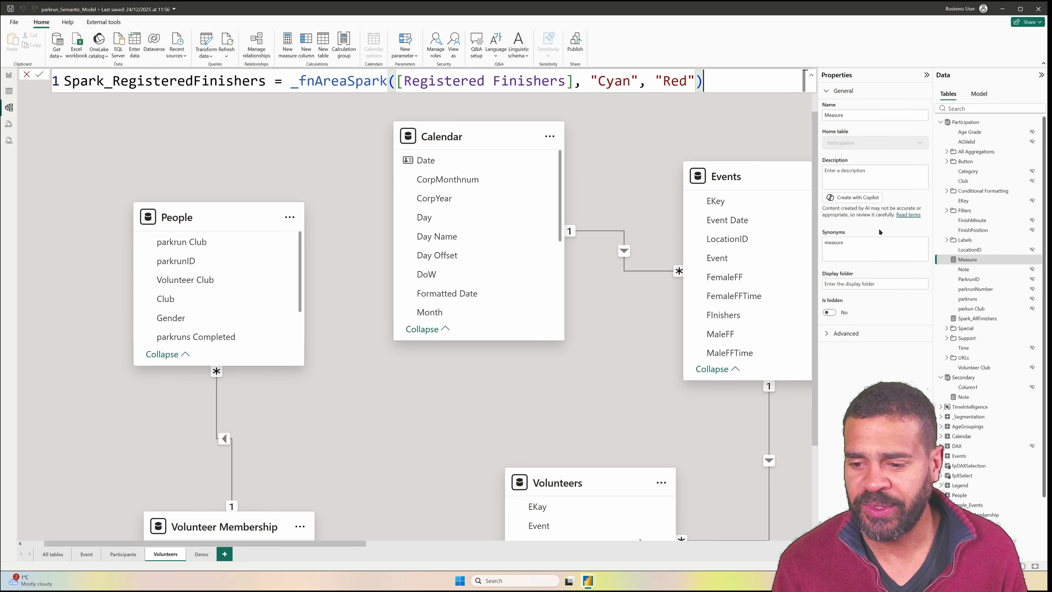
key("Return")
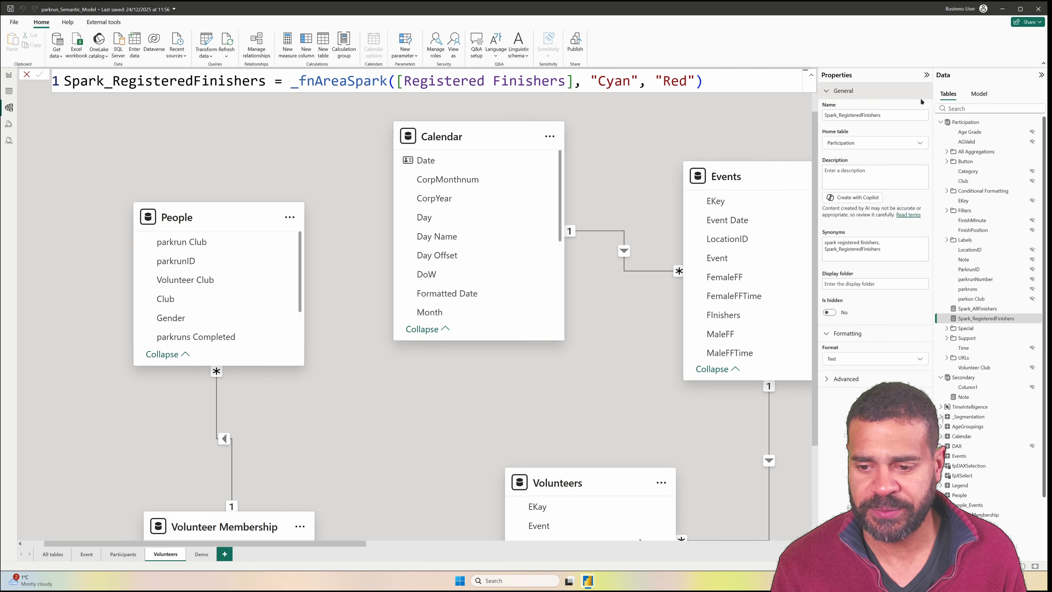
Add another measure to the Participation table and name it Spark_Volunteers.
right_click(968, 124)
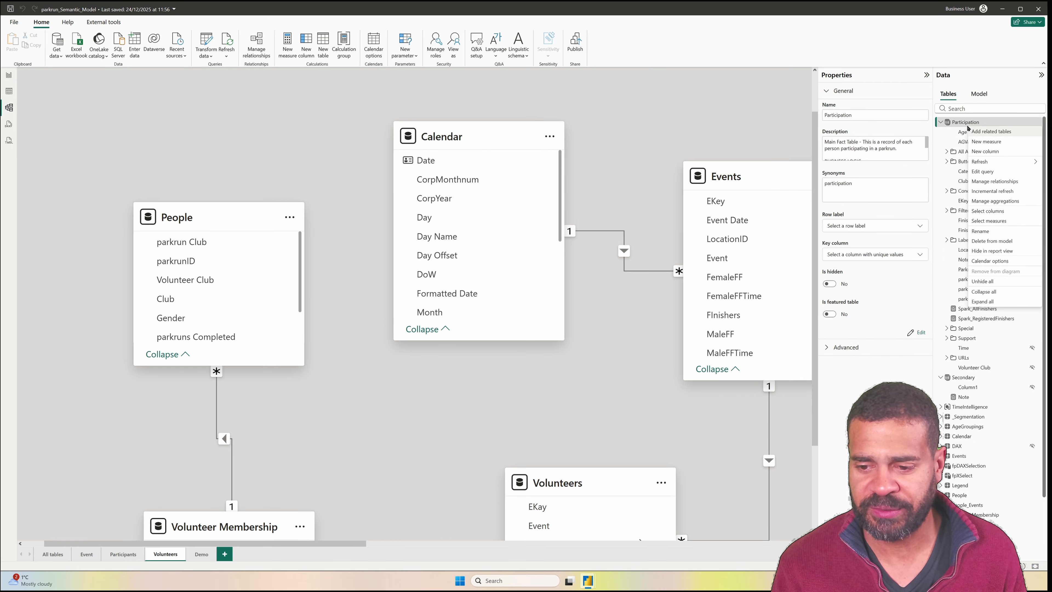
left_click(985, 141)
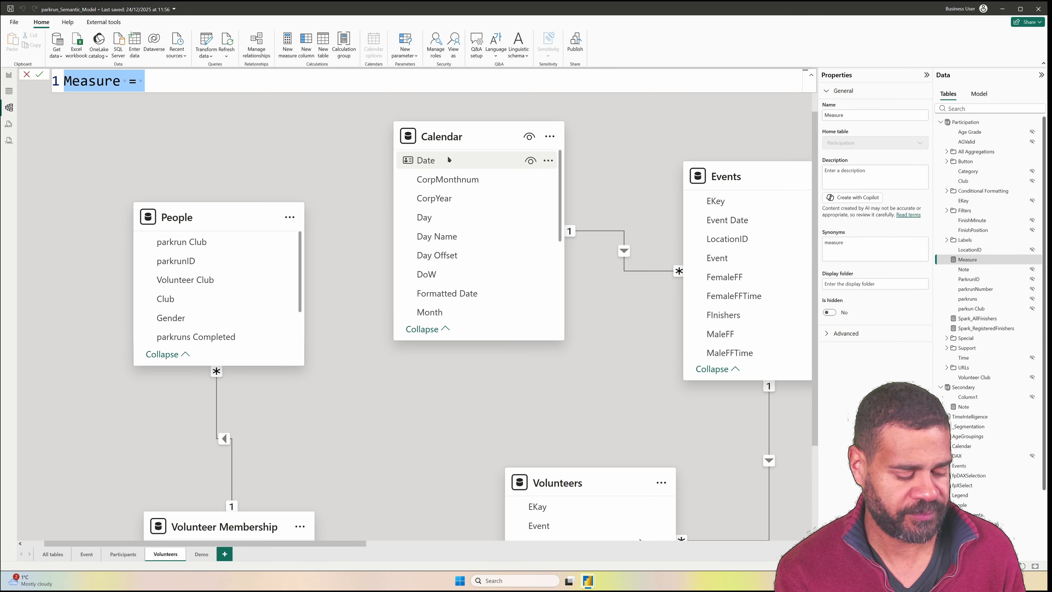
key("BackSpace")
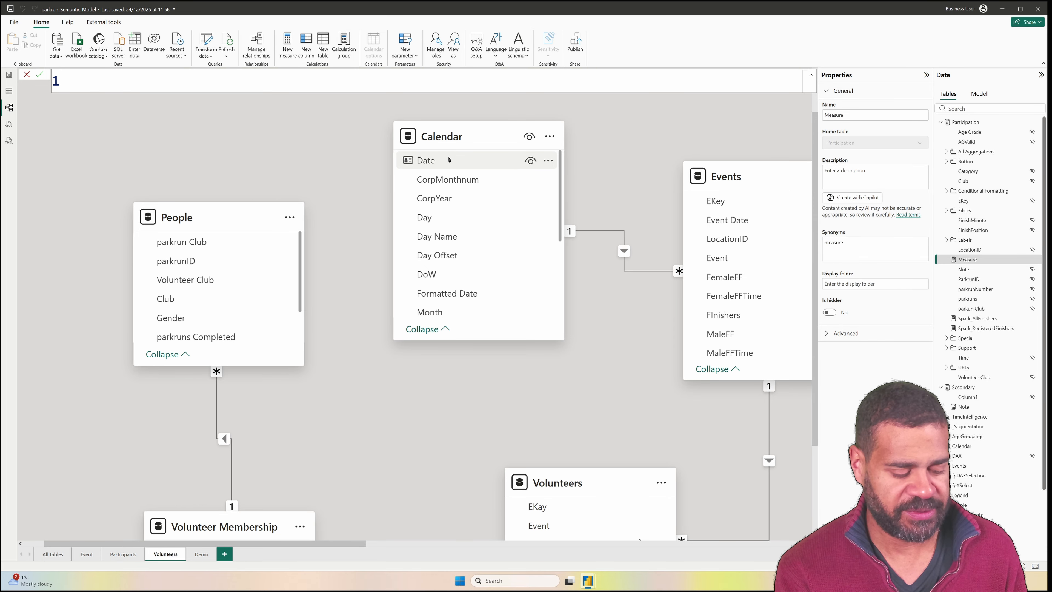
type("Spark_")
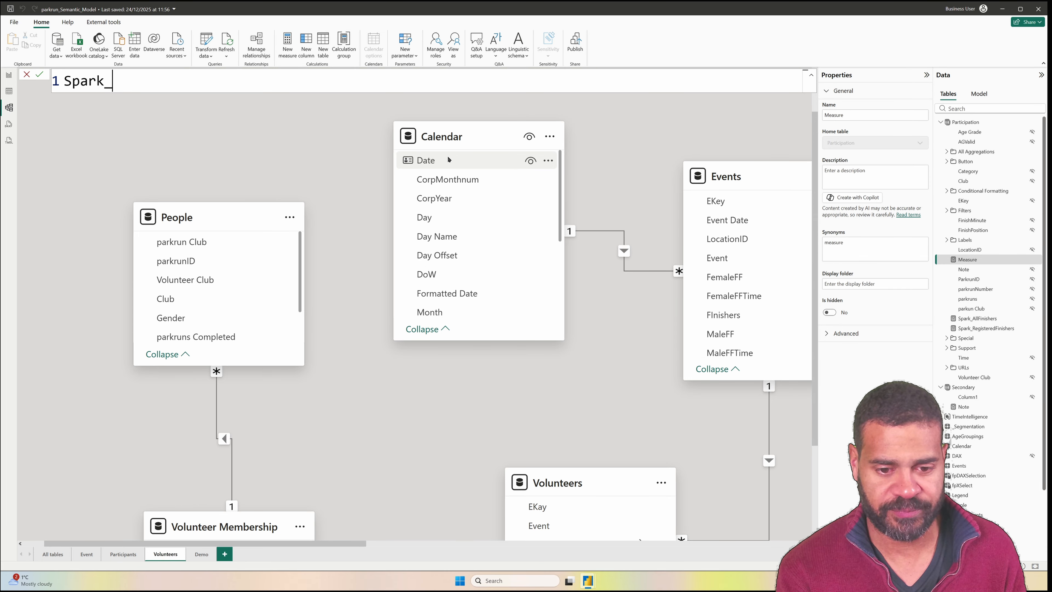
type("Volunteers ")
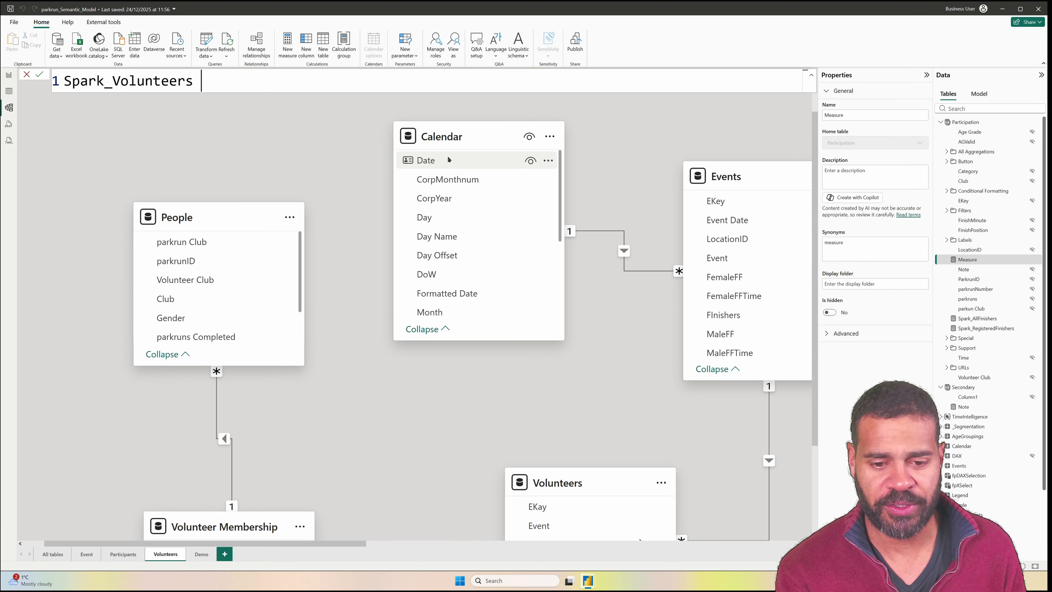
Start the Spark_Volunteers formula with a call to _fnAreaSpark and pass [Volunteers] as its first argument.
type("= _")
key("Tab")
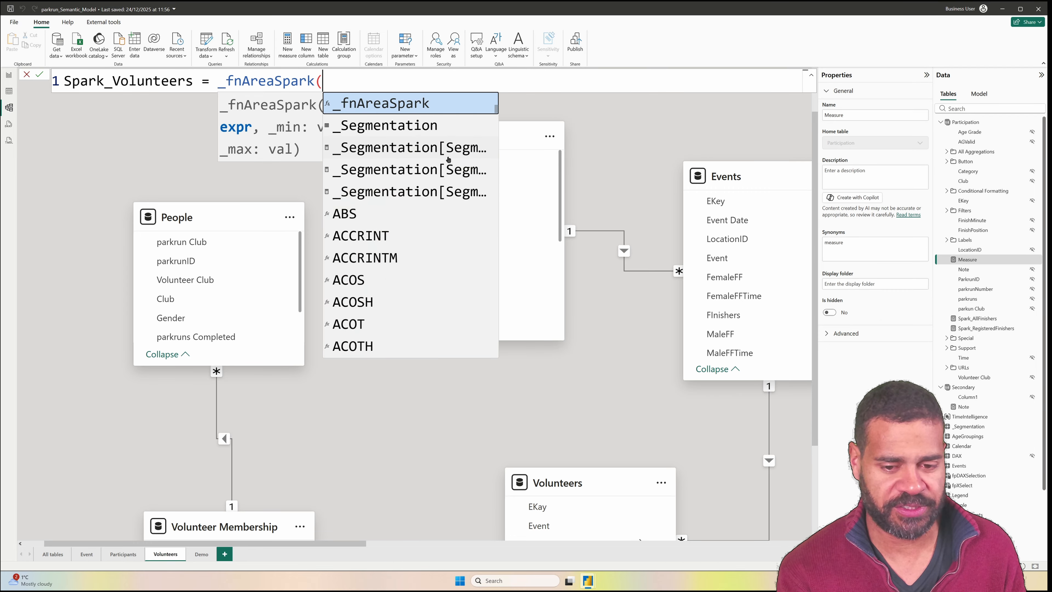
type("[a")
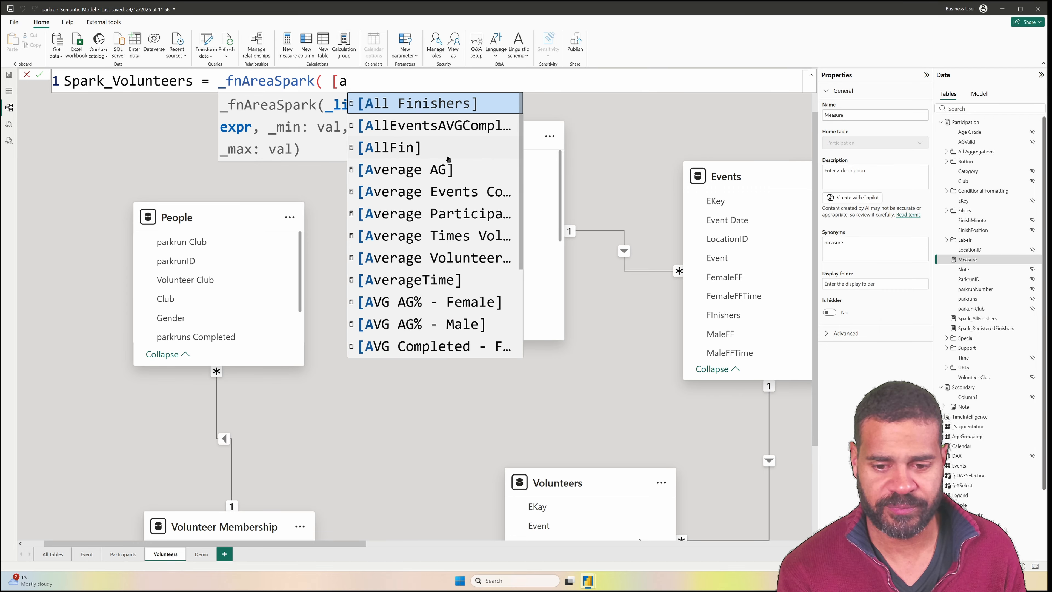
key("BackSpace")
type("c")
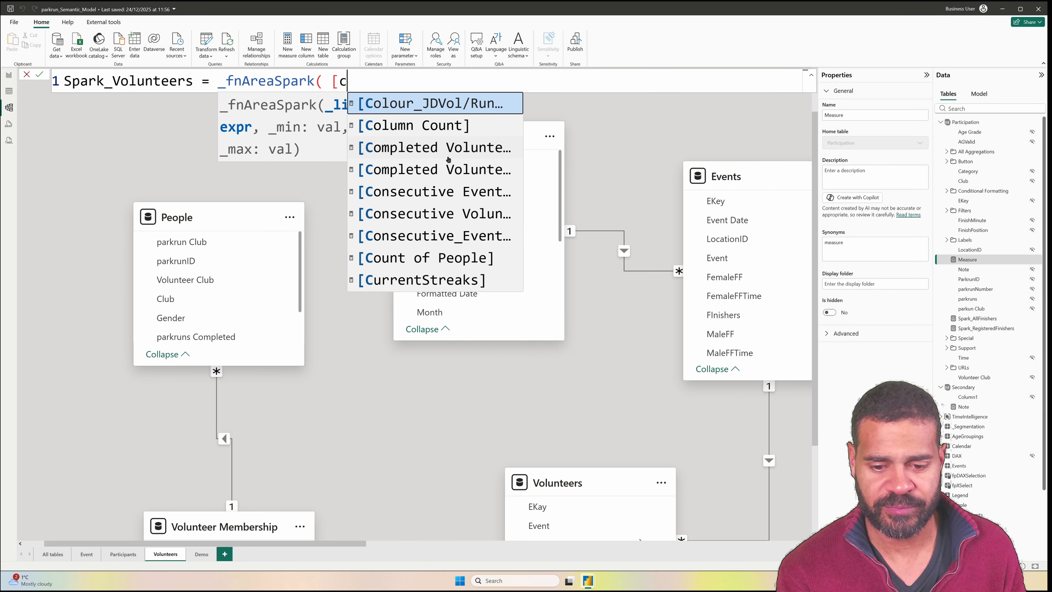
key("BackSpace")
type("volun")
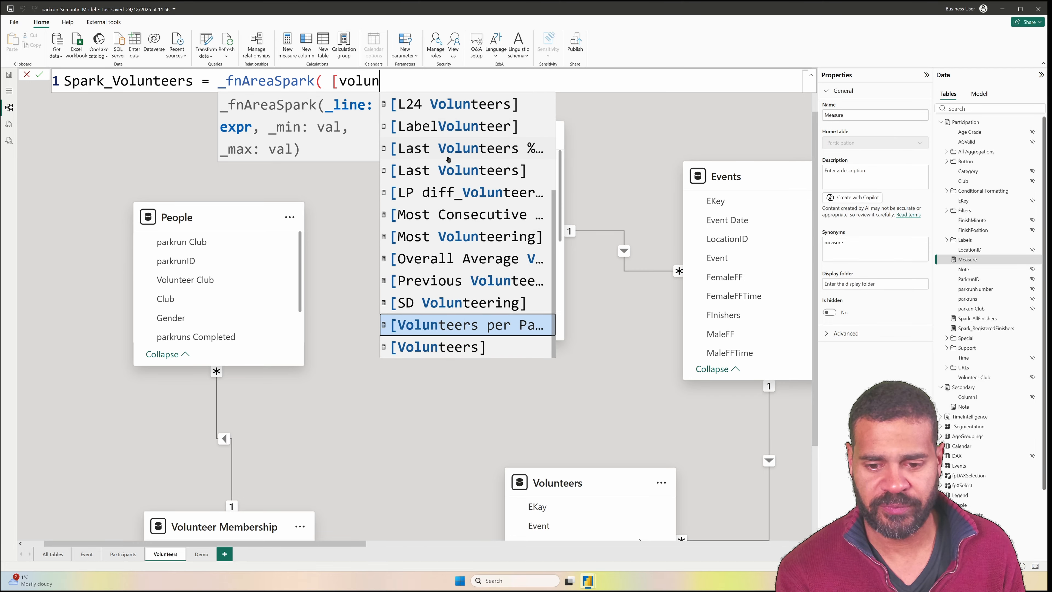
key("Down")
key("Tab")
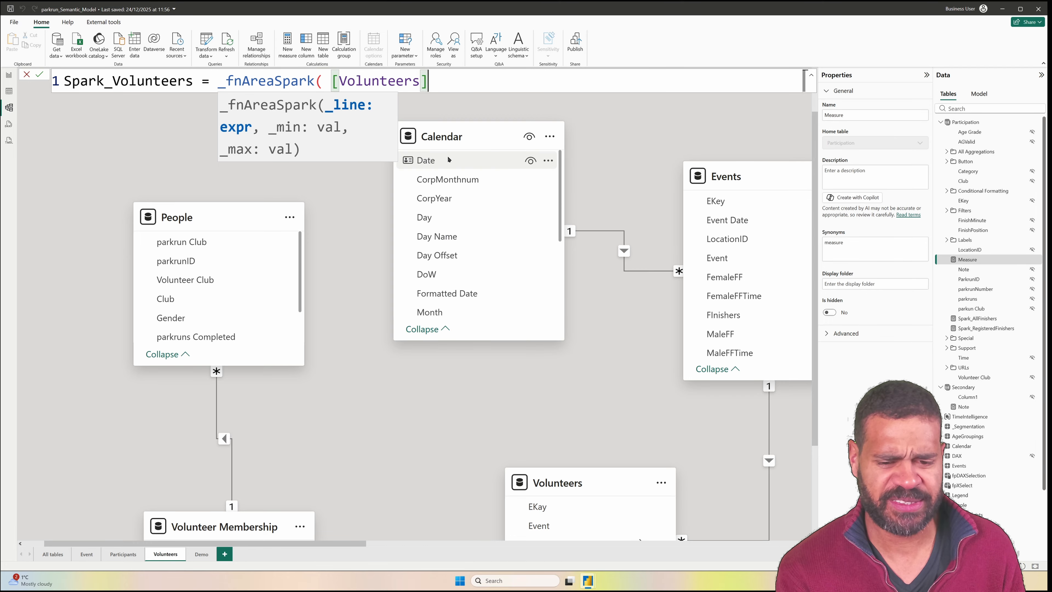
Pass "Smoke blue" as the minimum argument of _fnAreaSpark in the Spark_Volunteers formula.
type(", \"Gr")
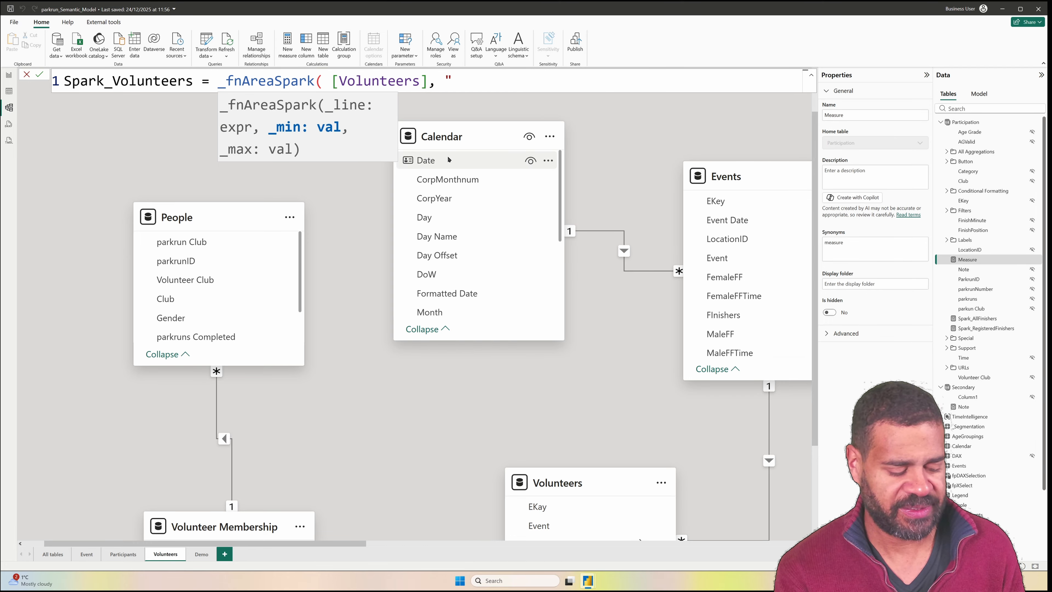
key("BackSpace")
key("BackSpace")
type("Smoke")
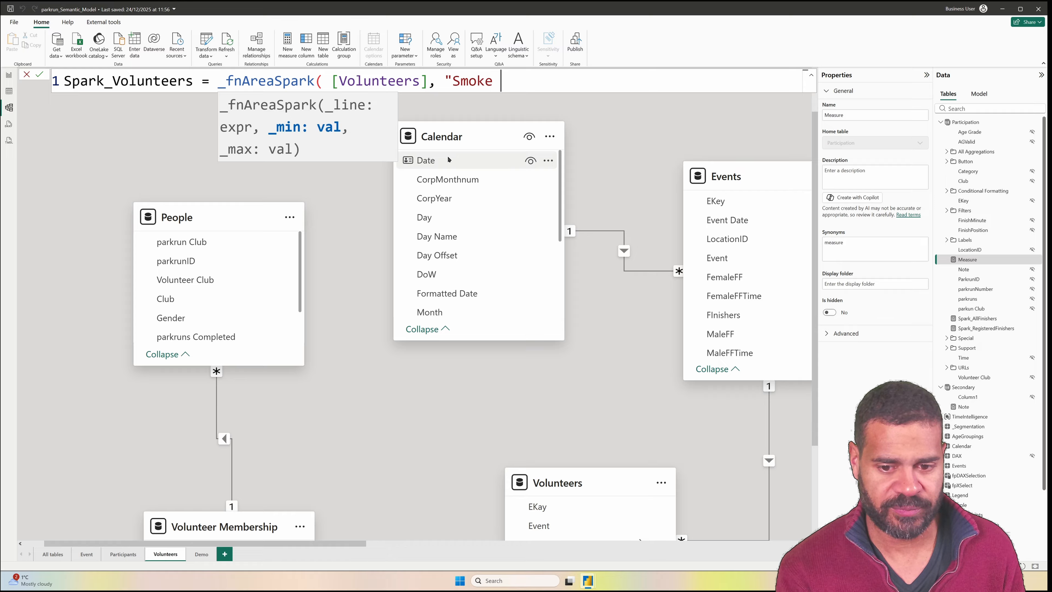
type(" blue\",")
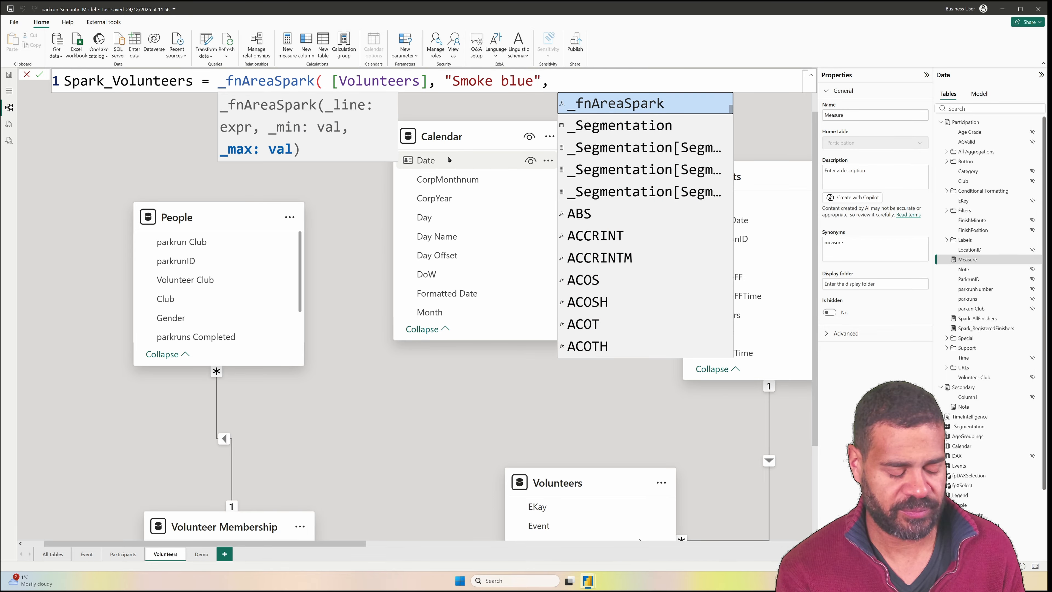
Pass "Orange" as the function's maximum argument, close the call and commit the Spark_Volunteers measure.
type(" \"o")
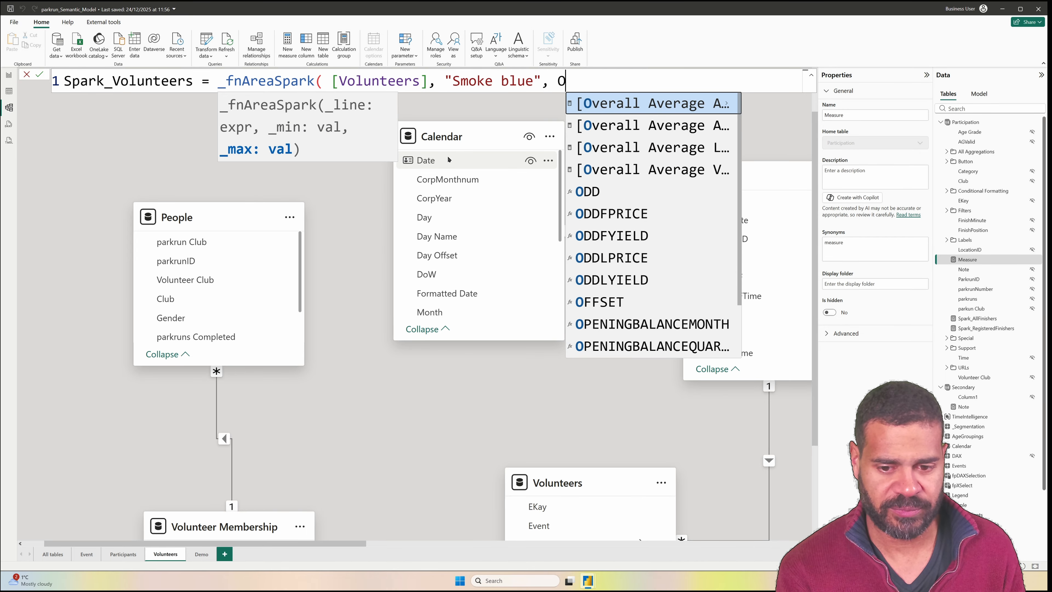
key("BackSpace")
type("\"o")
key("BackSpace")
type("Or")
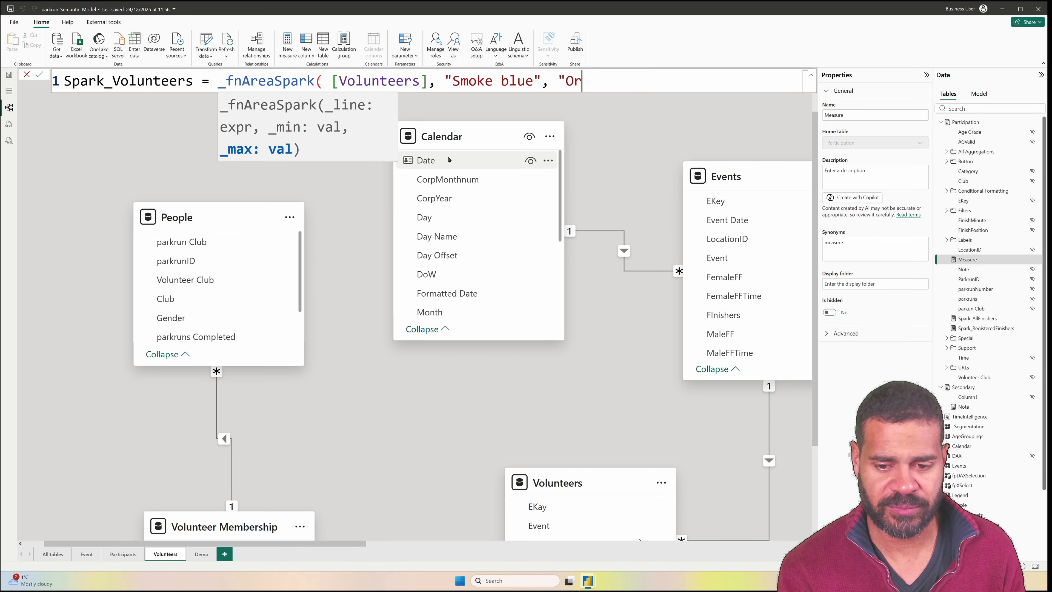
type("ange\")")
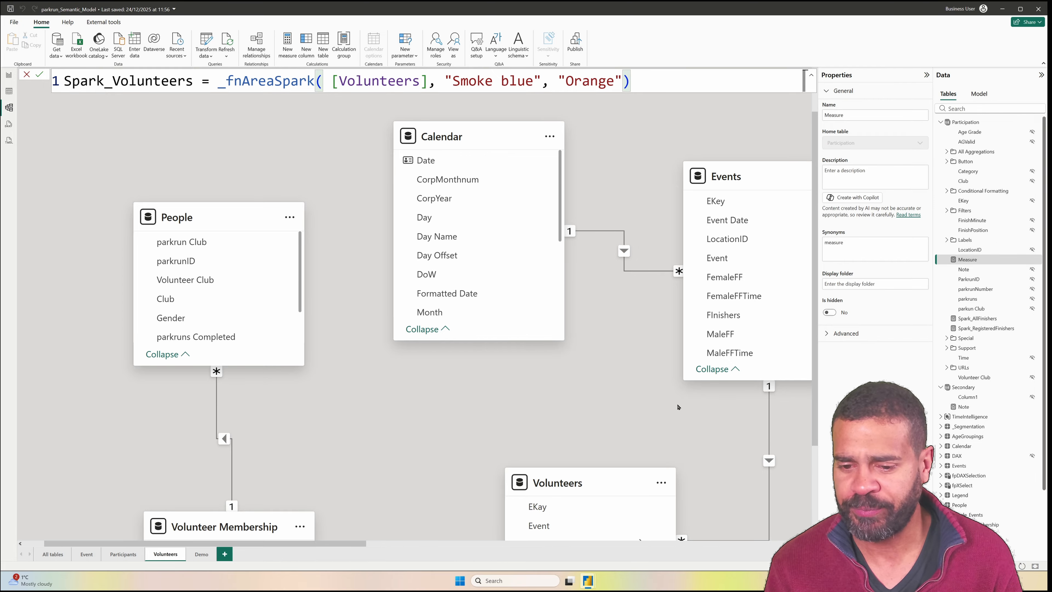
key("Return")
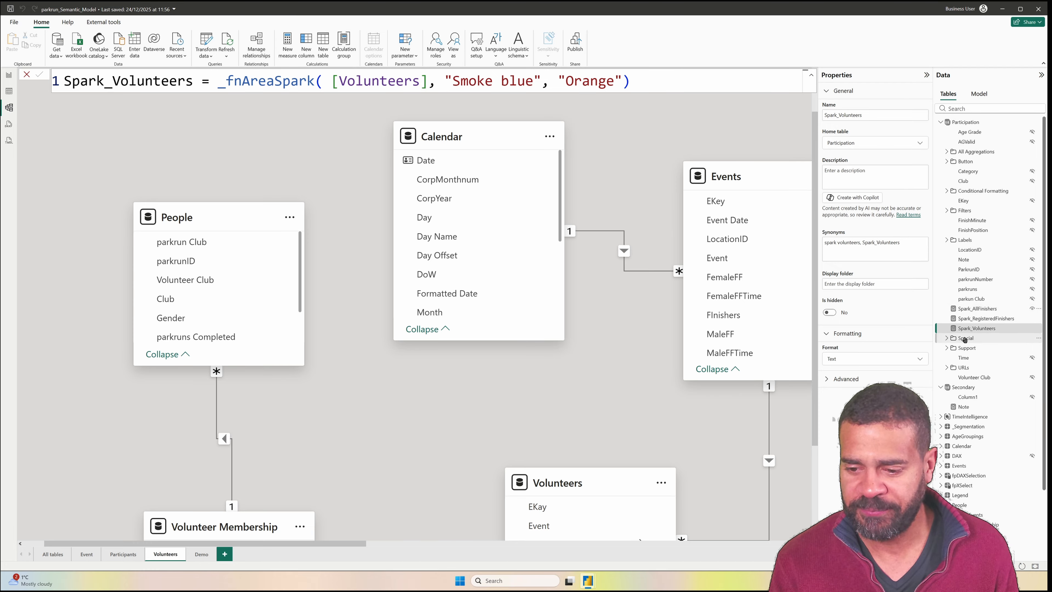
Select the three Spark measures in the Participation table together and set their data category to Image URL.
left_click(978, 309, "shift")
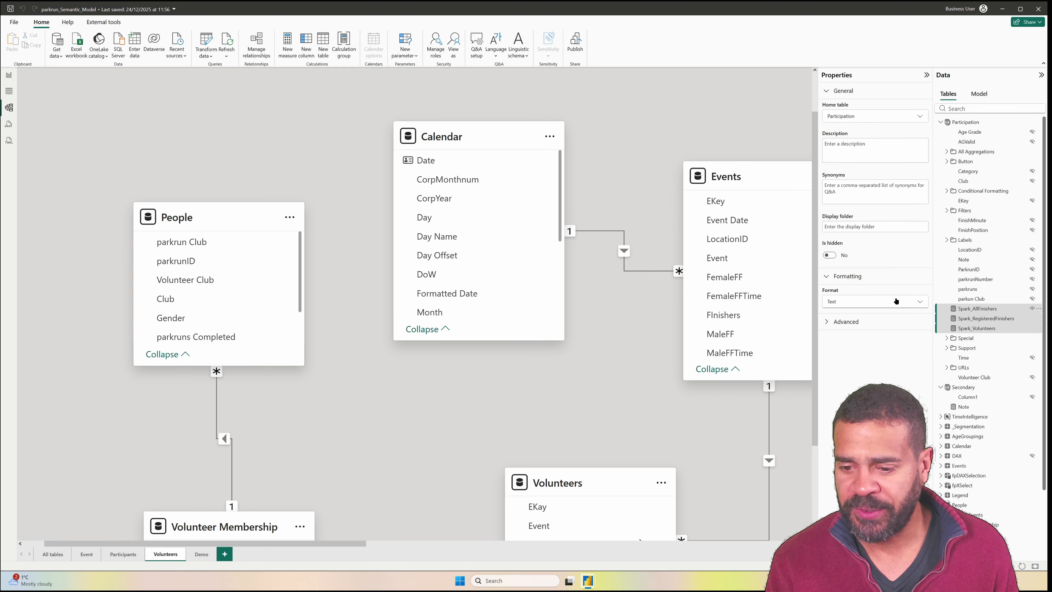
left_click(868, 320)
left_click(885, 345)
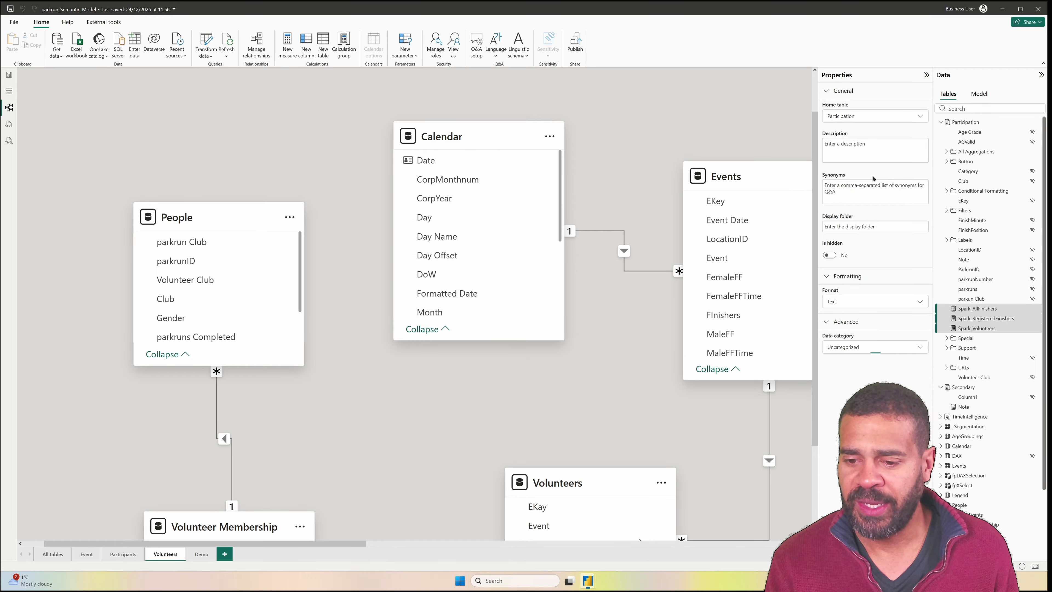
Put the three selected Spark measures in a display folder named SparkLines.
left_click(864, 227)
type("S")
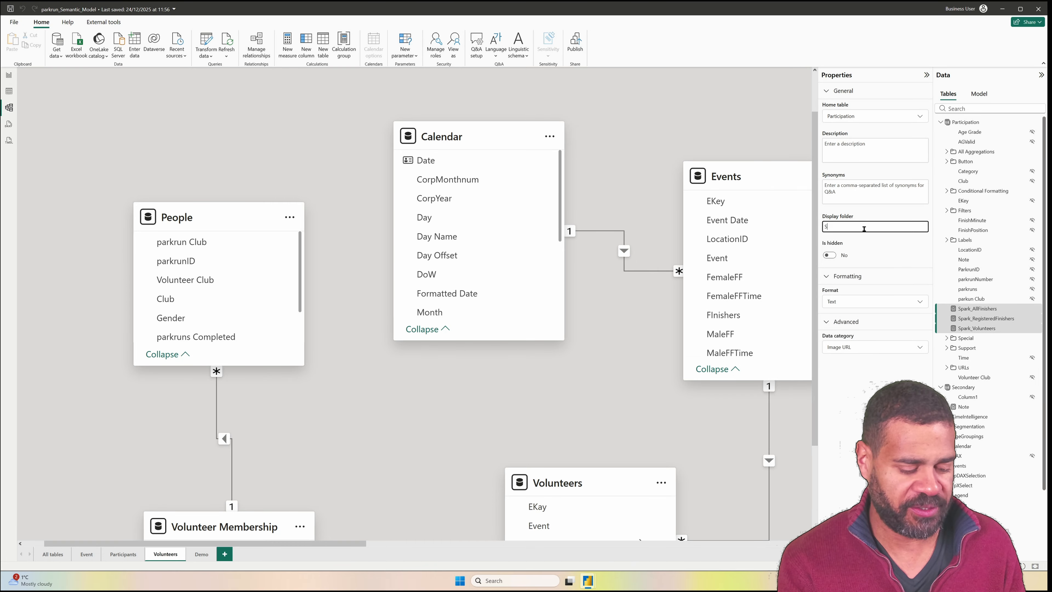
type("parkLines")
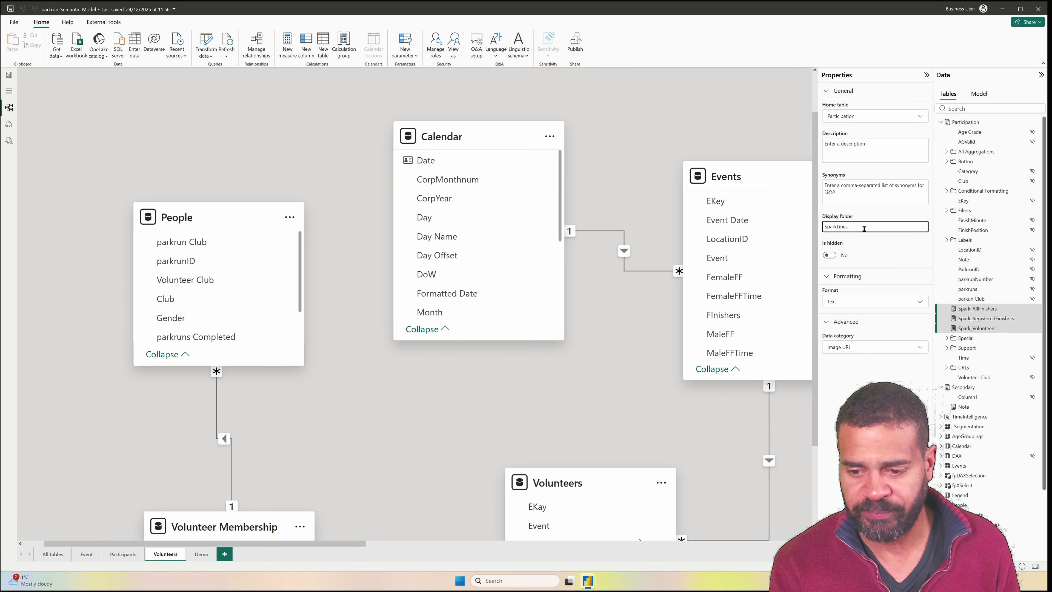
key("Return")
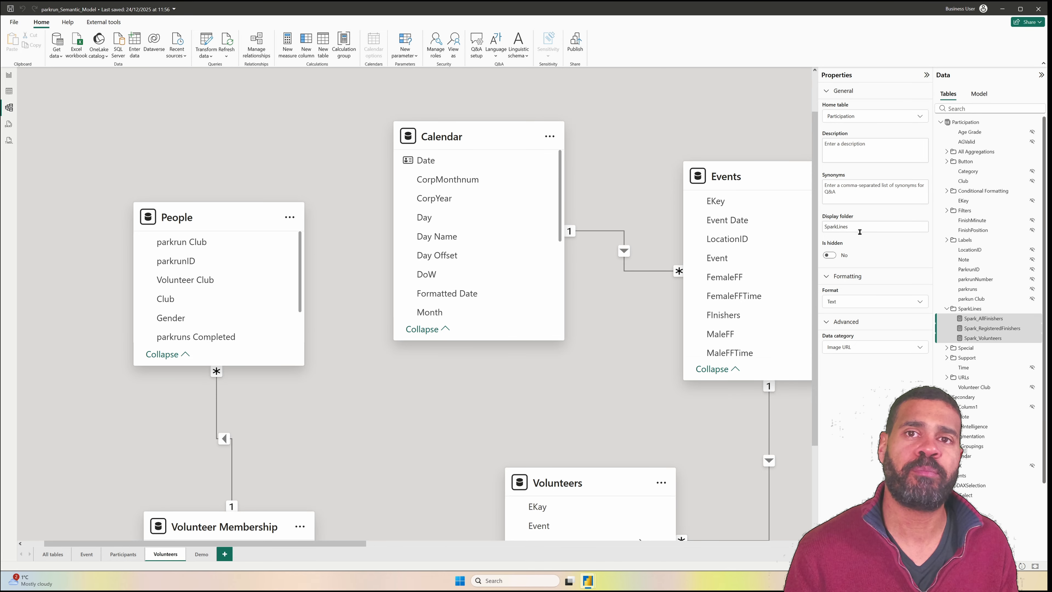
In the report view, turn on an image for the Finishers value of the All Finishers card, sourced from a URL.
left_click(9, 79)
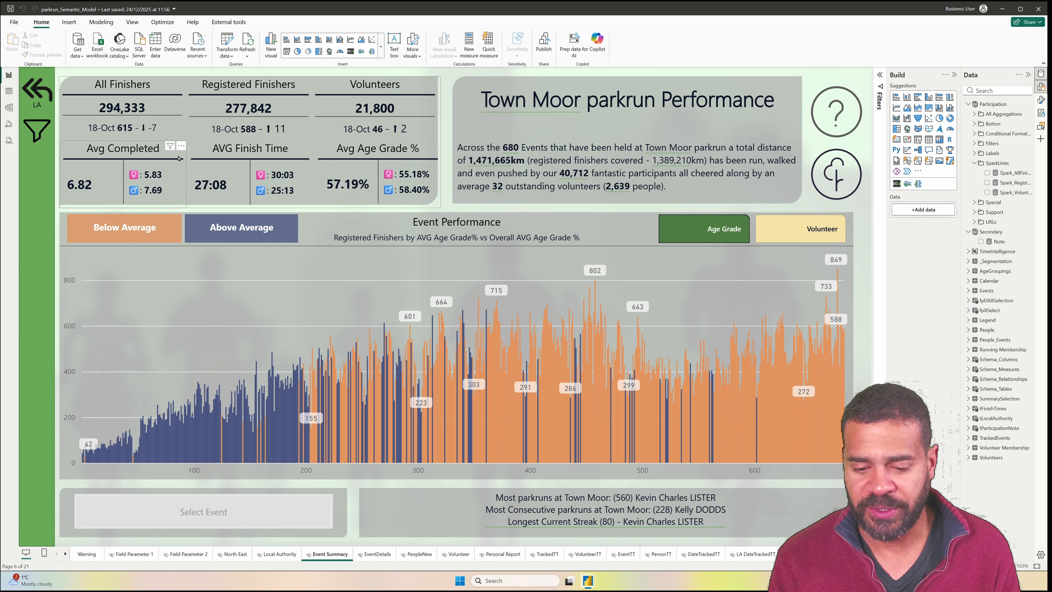
left_click(153, 128)
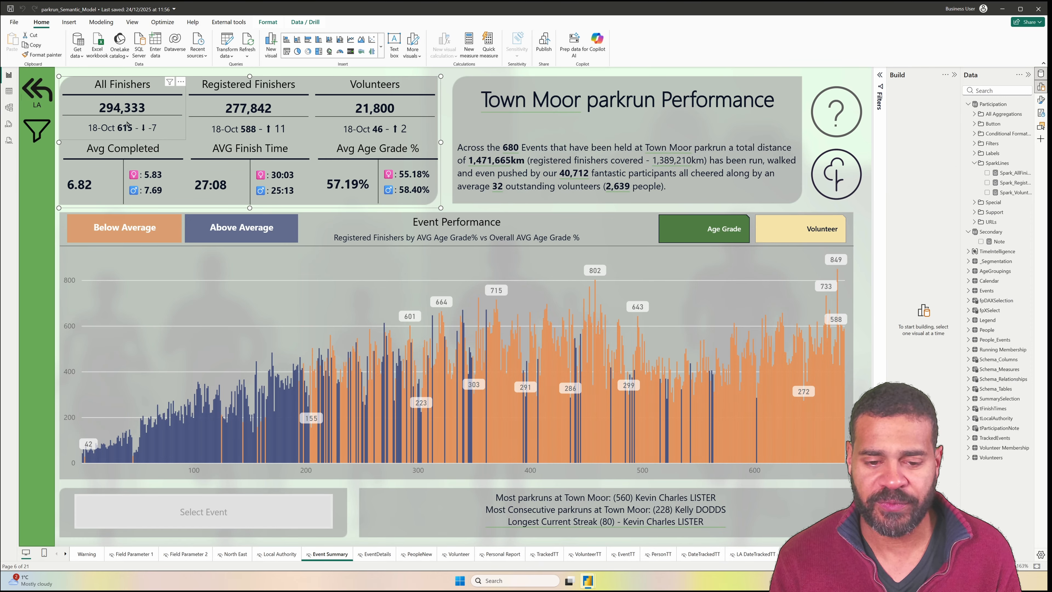
left_click(140, 123)
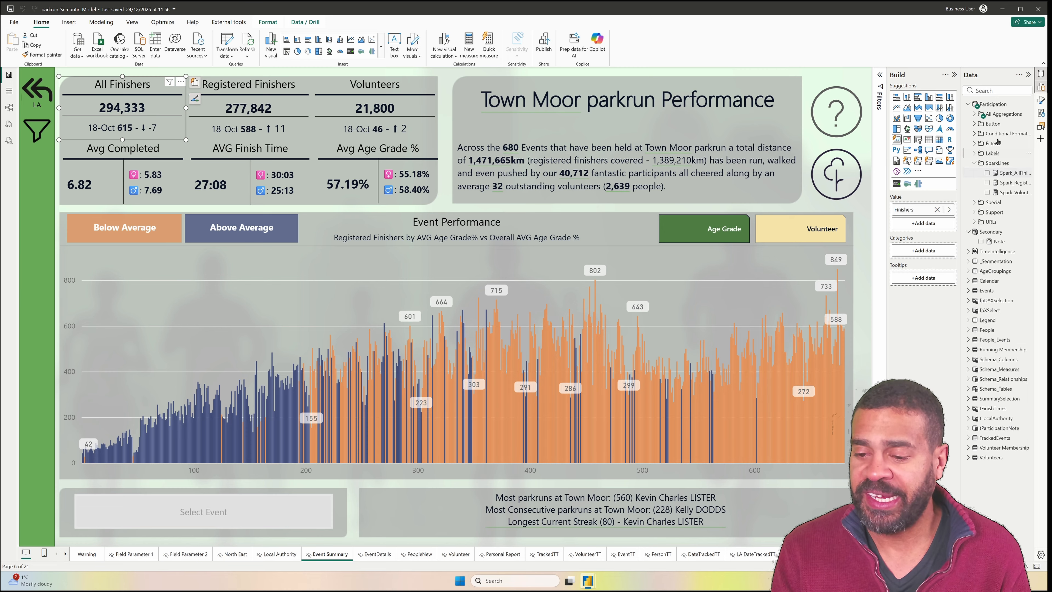
left_click(1040, 100)
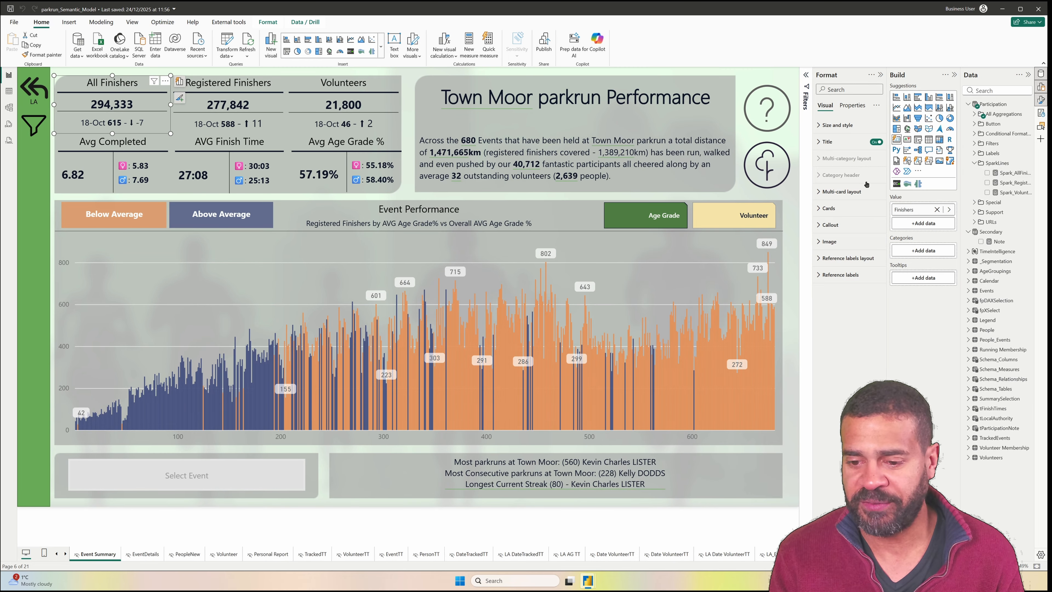
left_click(829, 244)
left_click(857, 286)
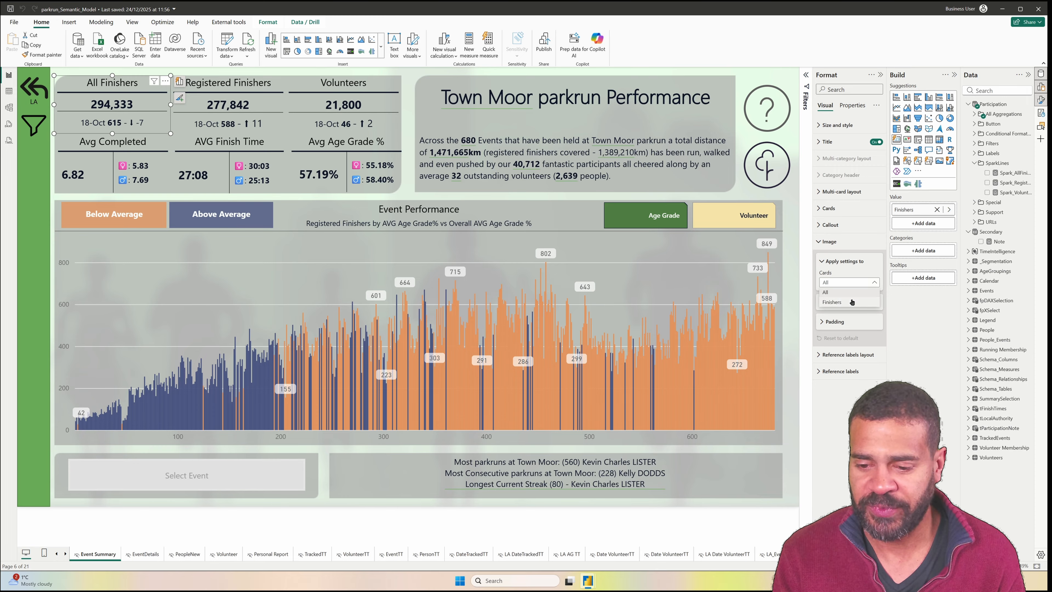
left_click(837, 304)
left_click(830, 306)
left_click(872, 302)
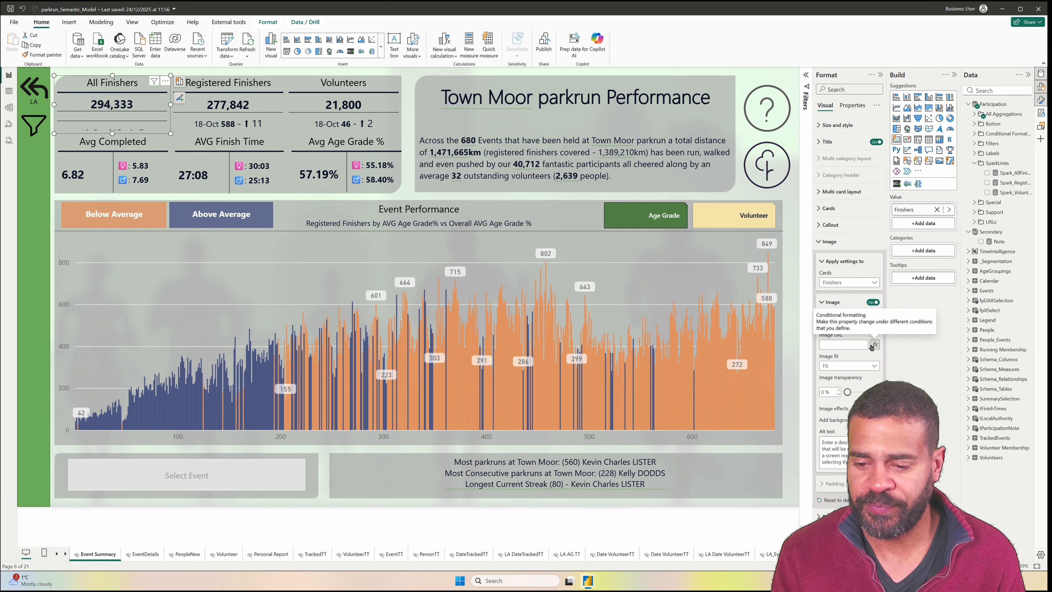
Base the All Finishers card's image URL on the field value of Spark_AllFinishers.
left_click(874, 343)
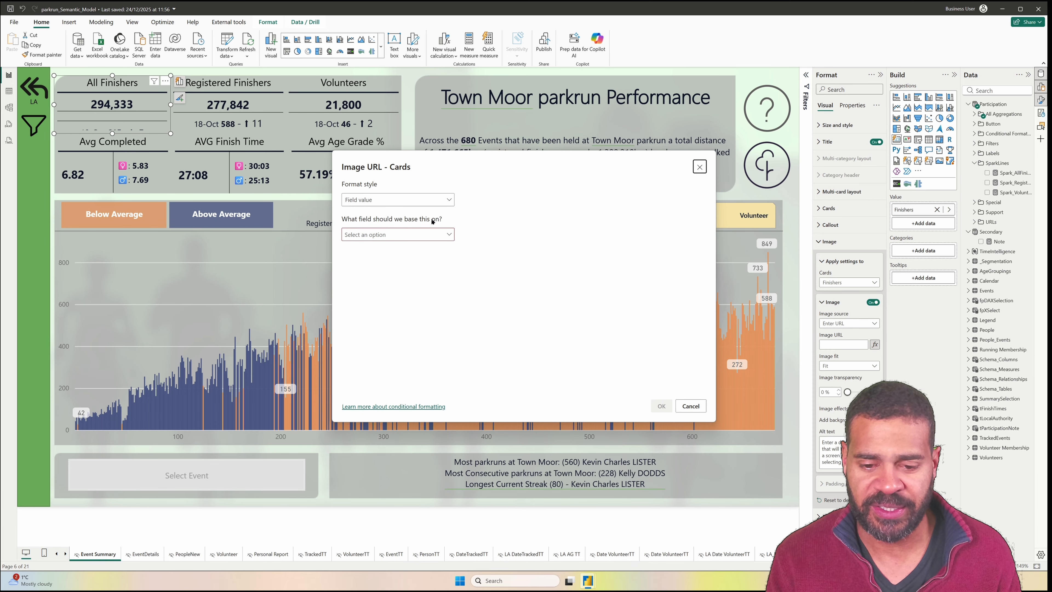
left_click(442, 232)
scroll(410, 290, "down", 5)
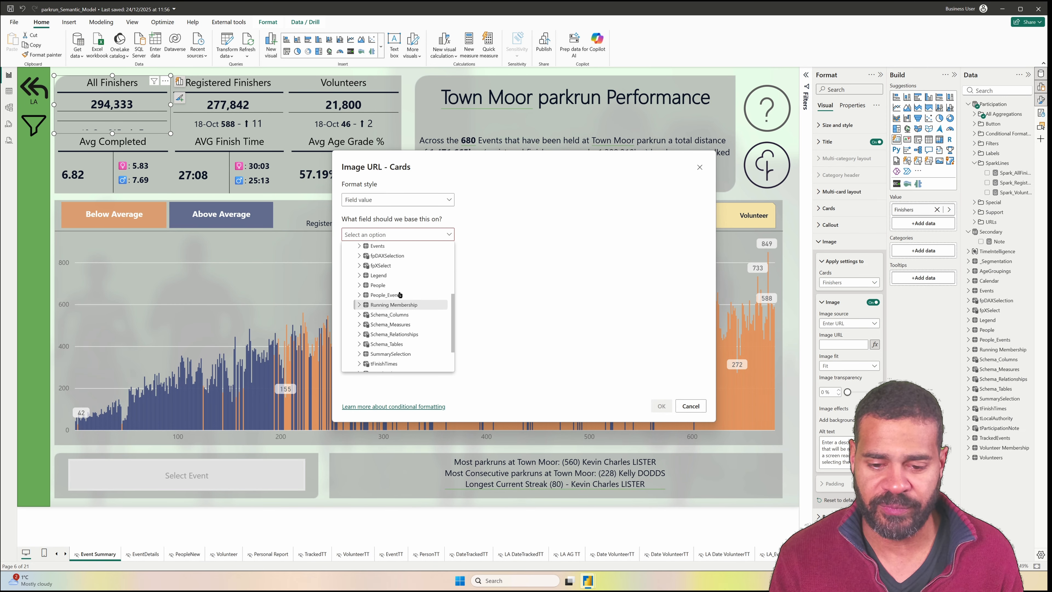
scroll(385, 282, "up", 5)
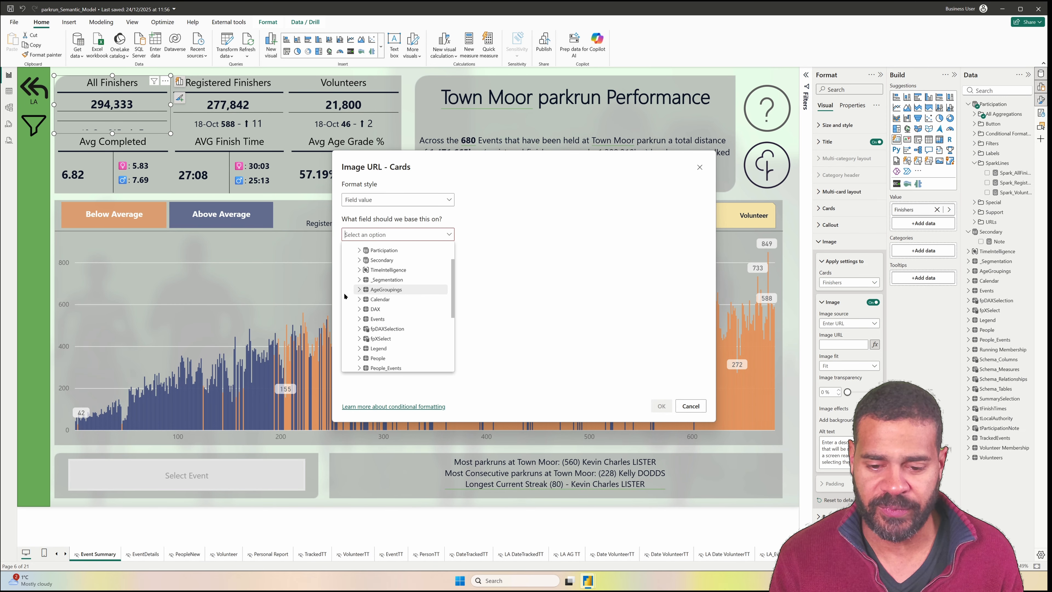
left_click(360, 251)
scroll(361, 298, "down", 4)
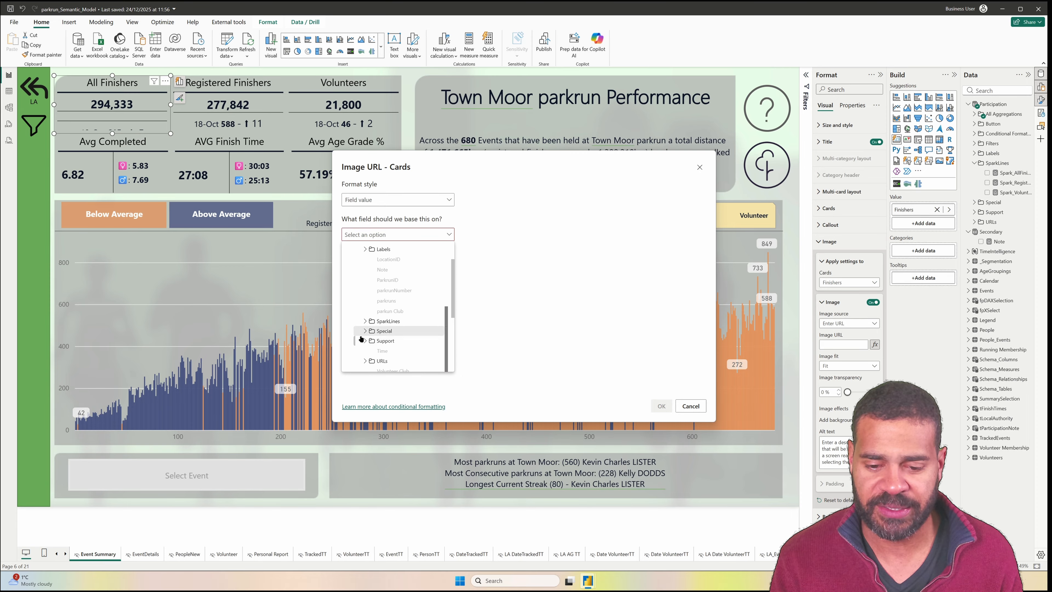
left_click(385, 235)
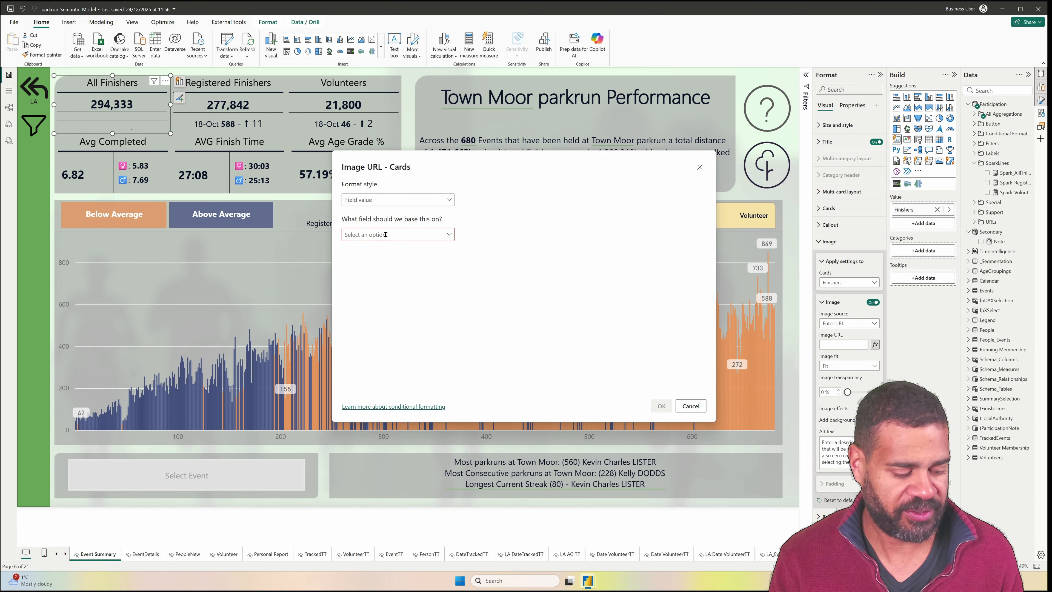
type("spar")
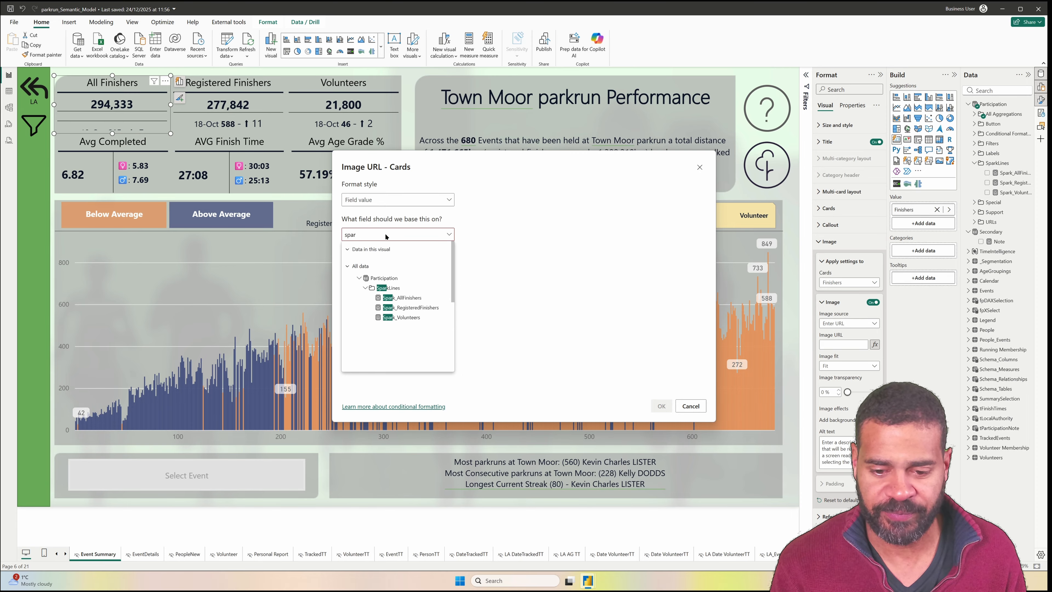
left_click(373, 299)
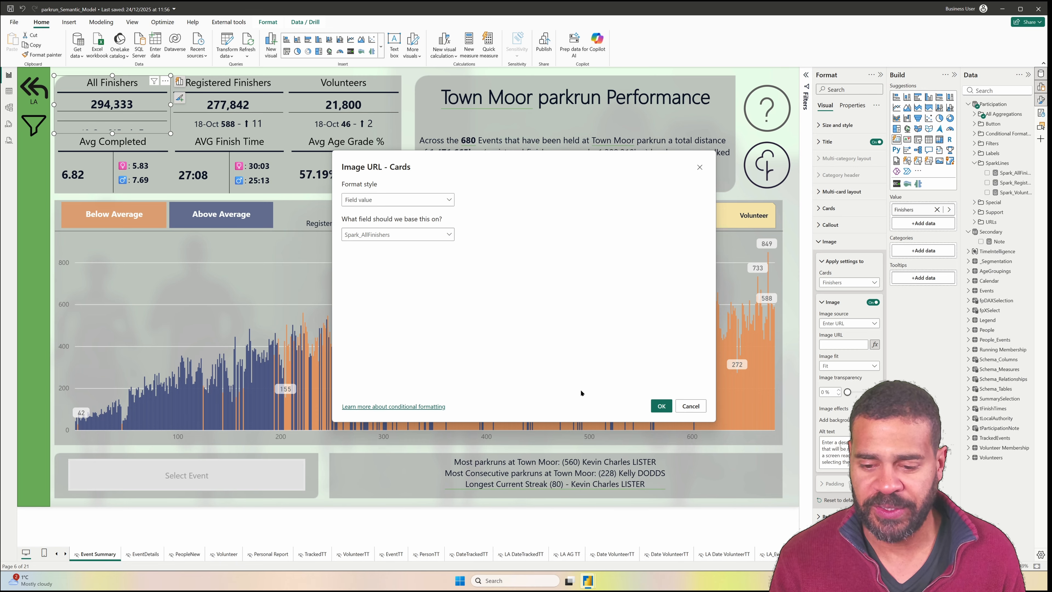
left_click(661, 406)
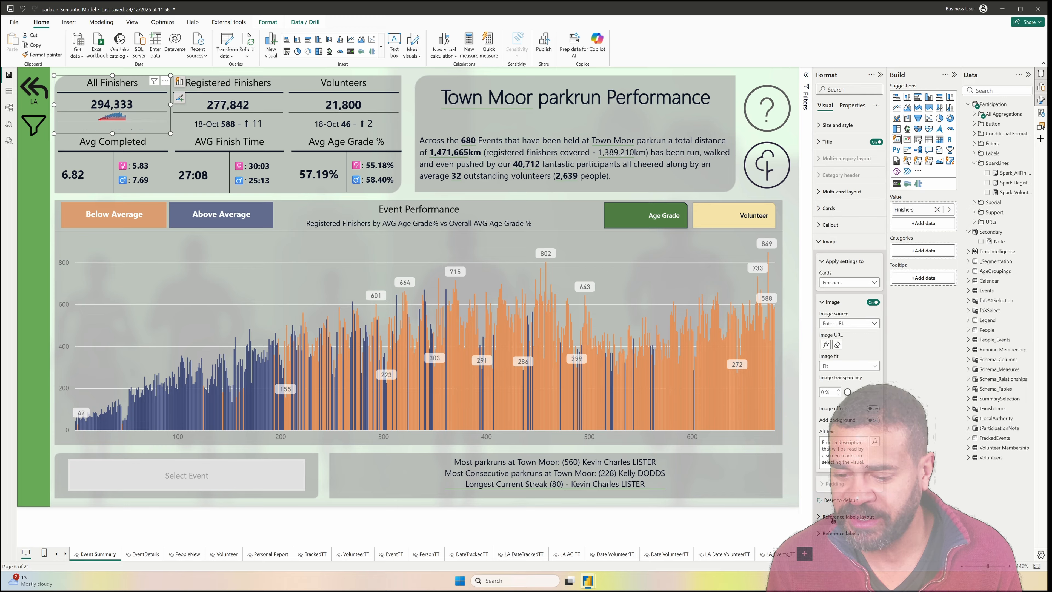
Remove the reference label from the All Finishers card.
left_click(824, 532)
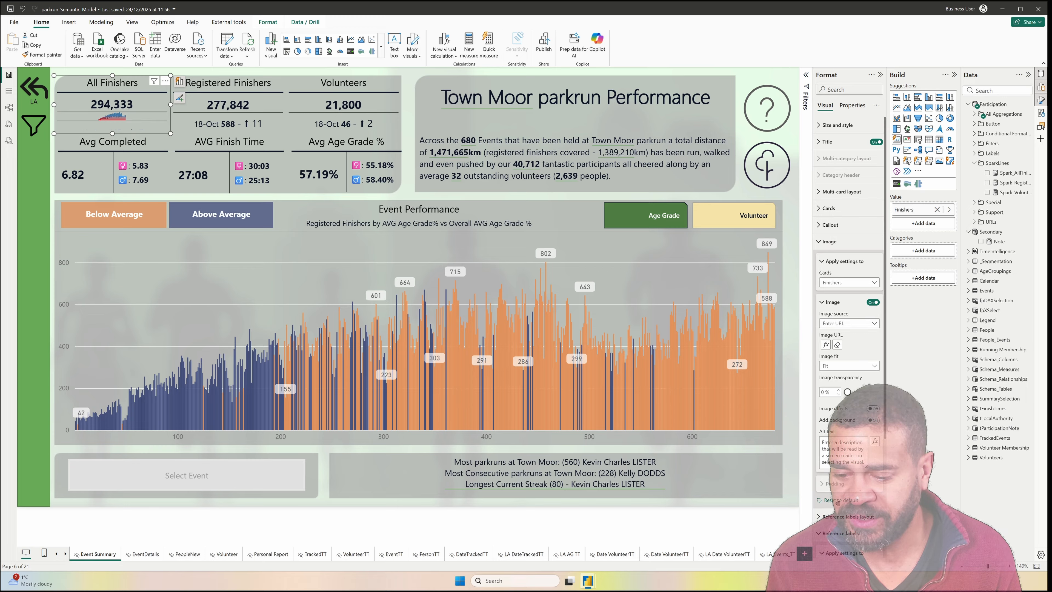
scroll(838, 502, "down", 4)
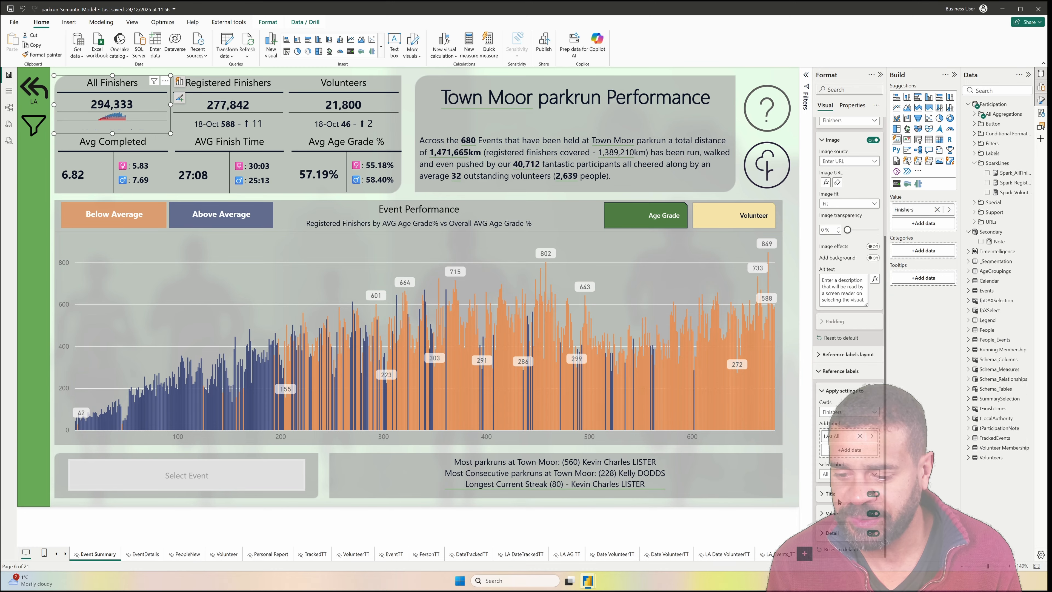
left_click(860, 437)
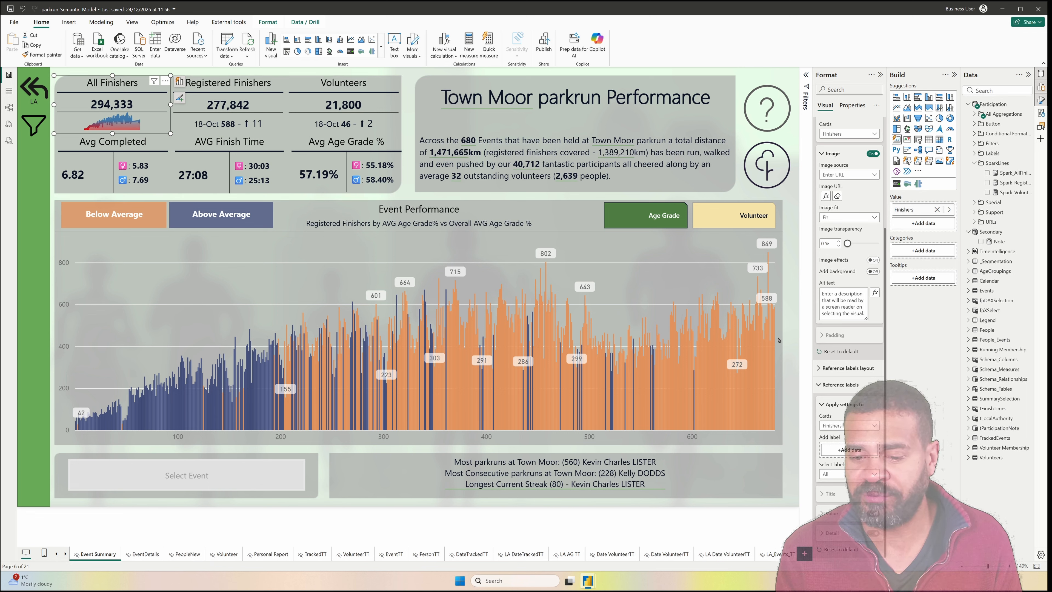
Remove the reference labels from the Registered Finishers and Volunteers cards.
left_click(202, 123)
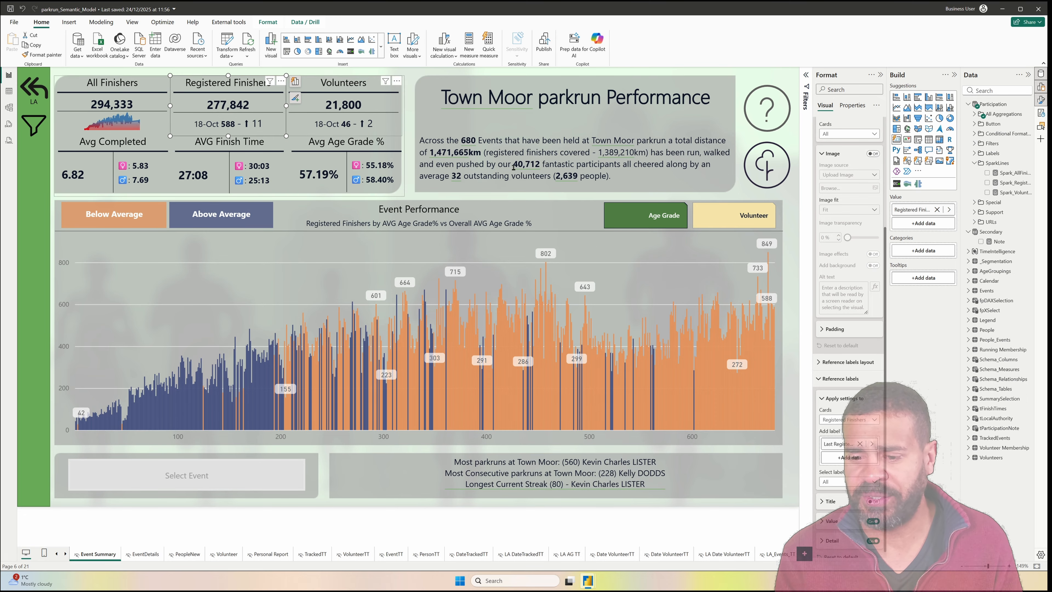
left_click(858, 445)
left_click(344, 105)
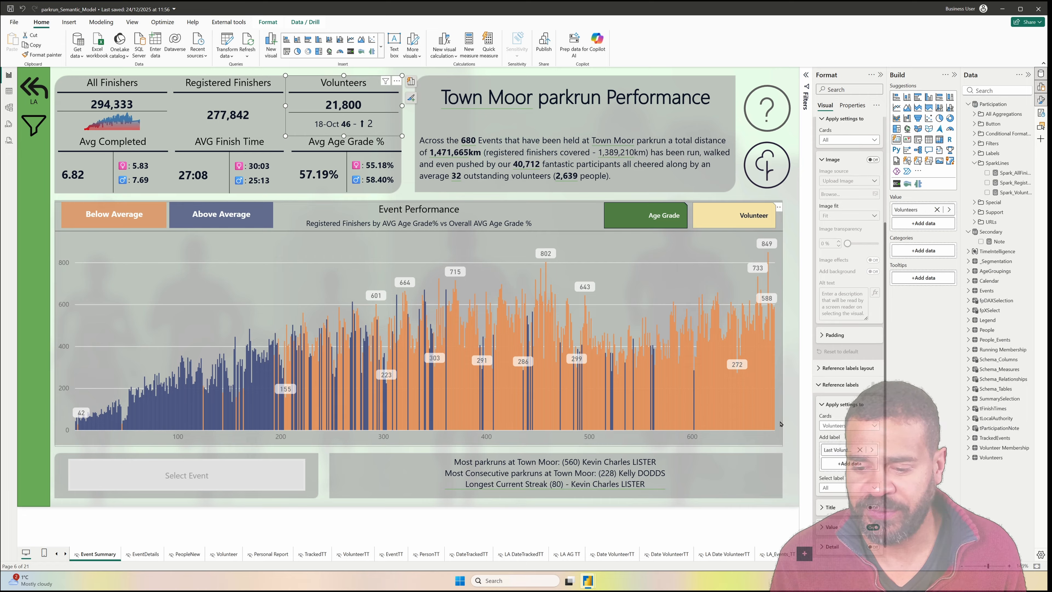
left_click(858, 449)
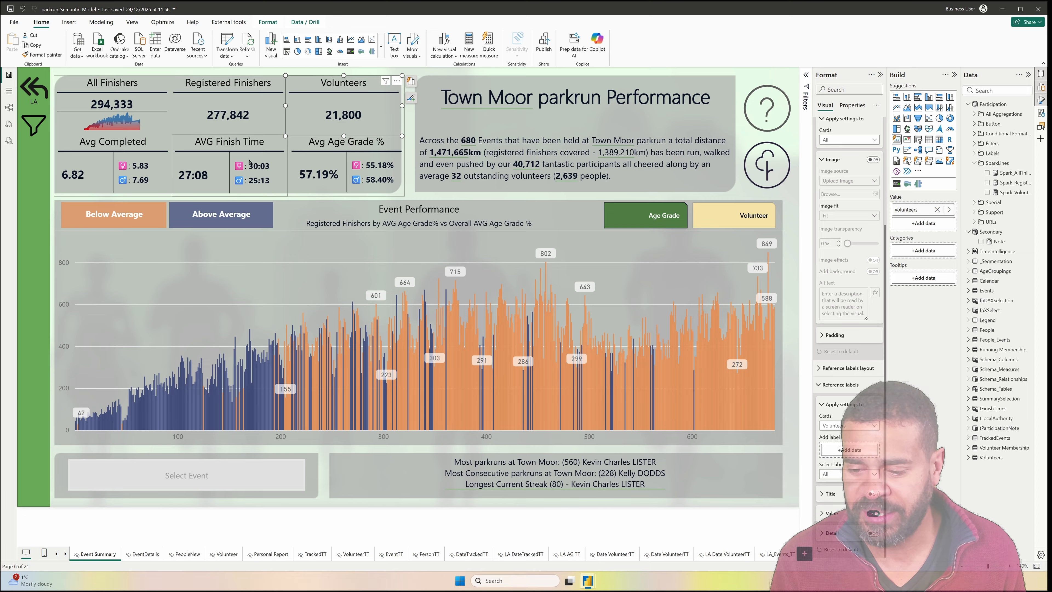
Turn on an image for the Registered Finishers value of its card and set the image source to Enter URL.
left_click(228, 114)
scroll(842, 332, "up", 3)
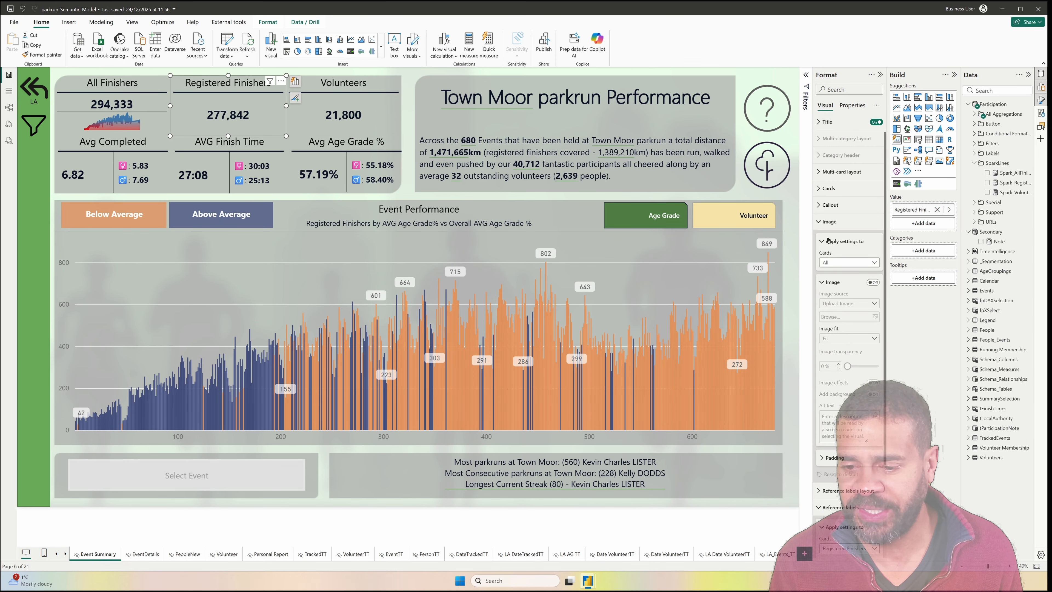
left_click(845, 262)
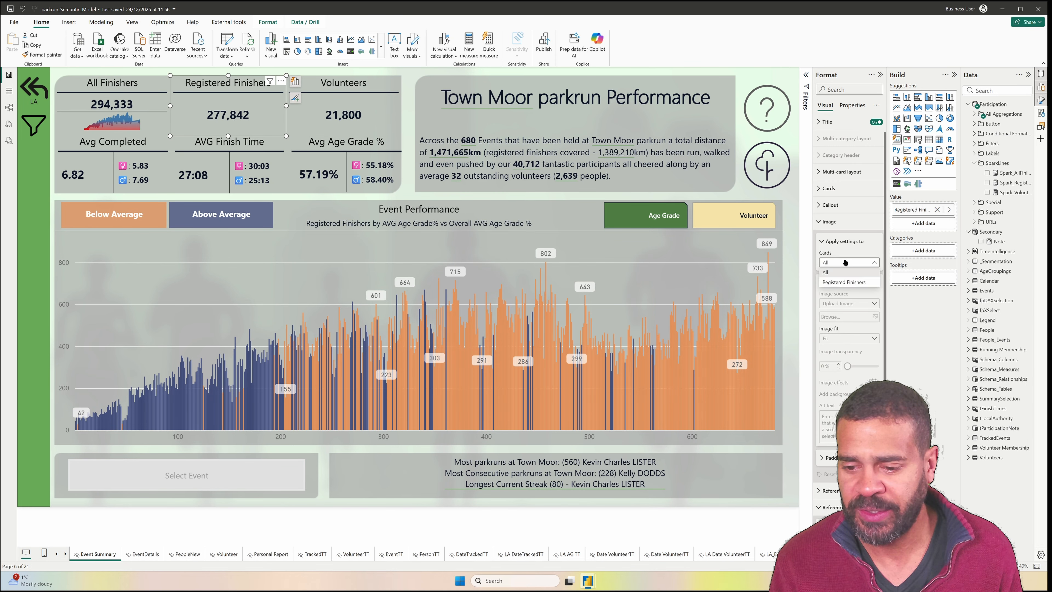
left_click(861, 282)
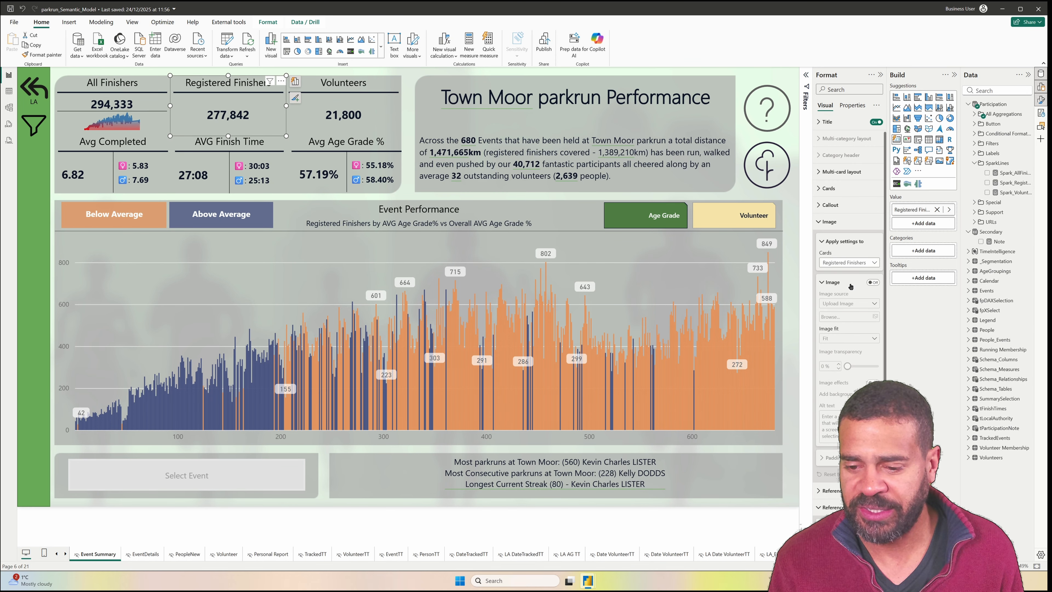
left_click(873, 282)
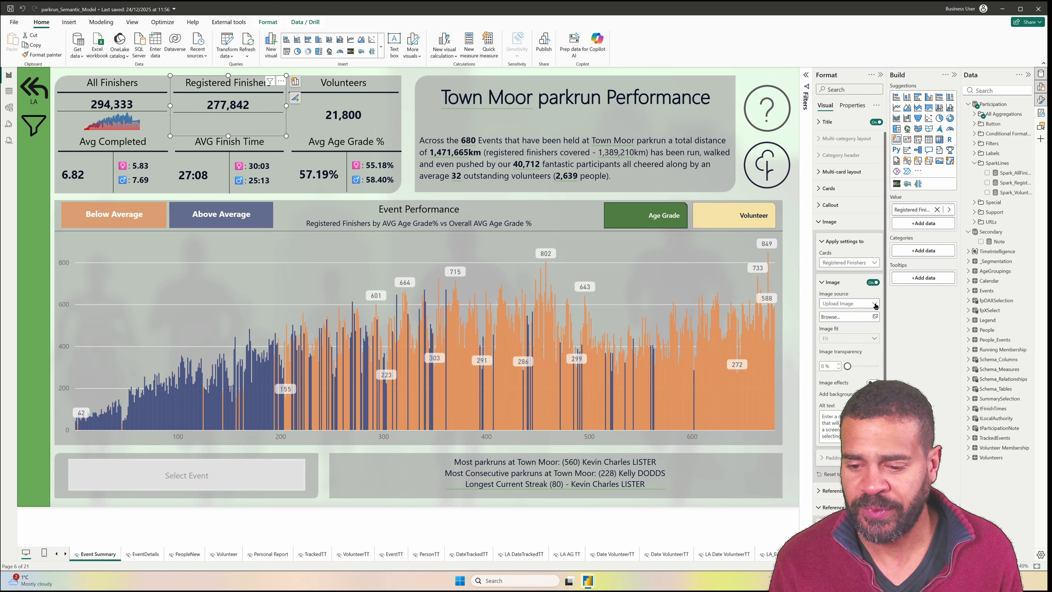
left_click(871, 304)
left_click(856, 323)
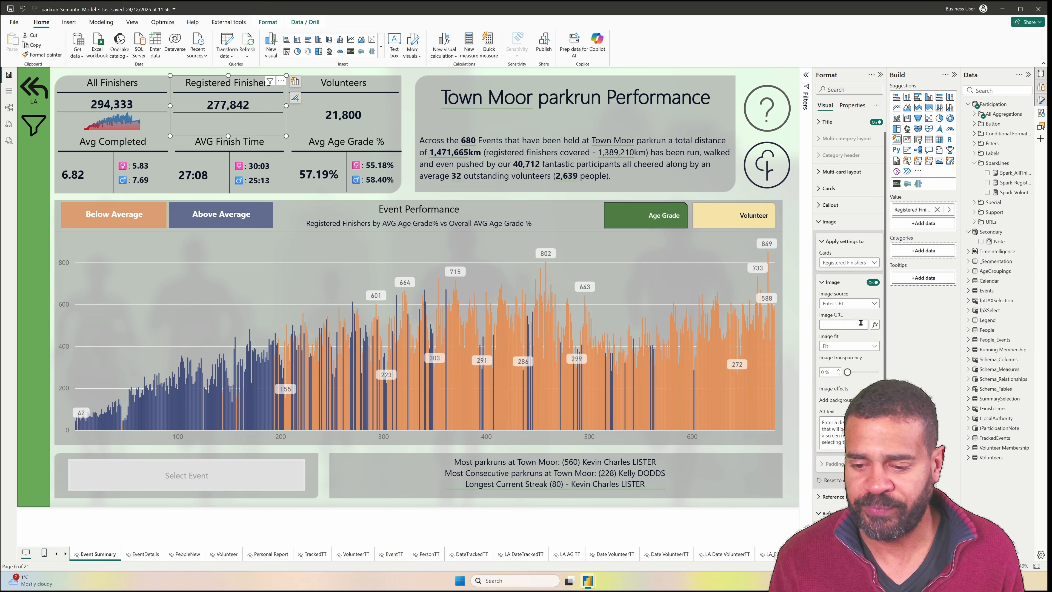
Base the Registered Finishers card's image URL on the field value of the registered finishers Spark measure.
left_click(874, 324)
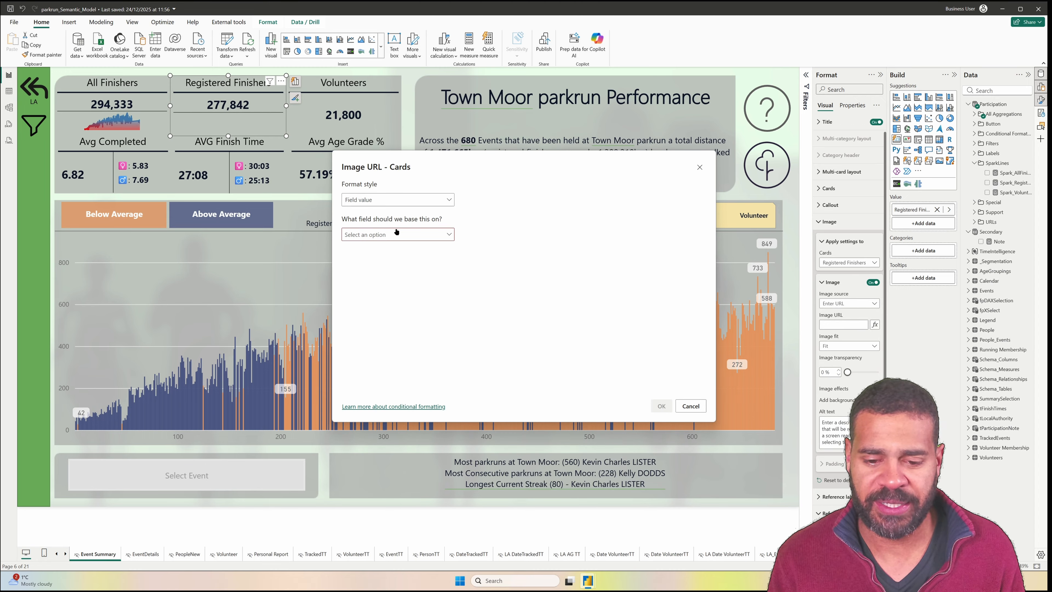
left_click(392, 235)
left_click(661, 406)
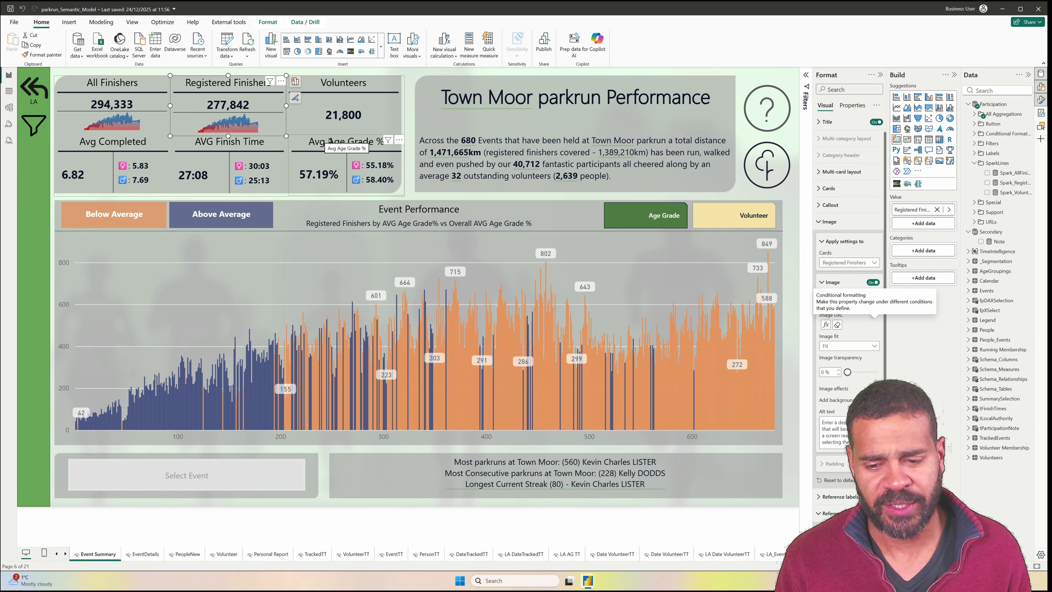
Select the Volunteers card on the Event Summary page.
left_click(338, 129)
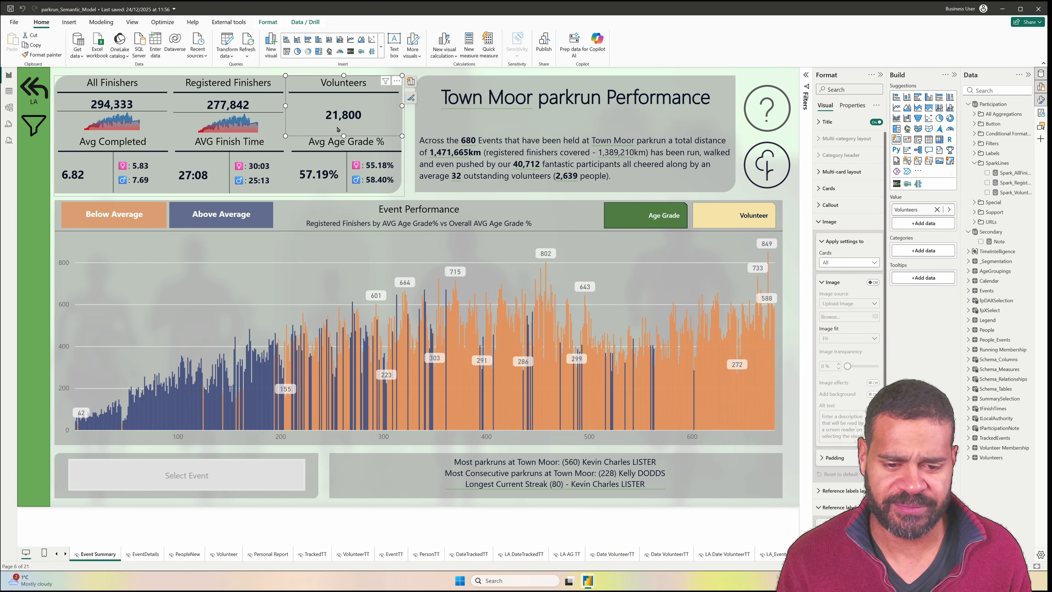